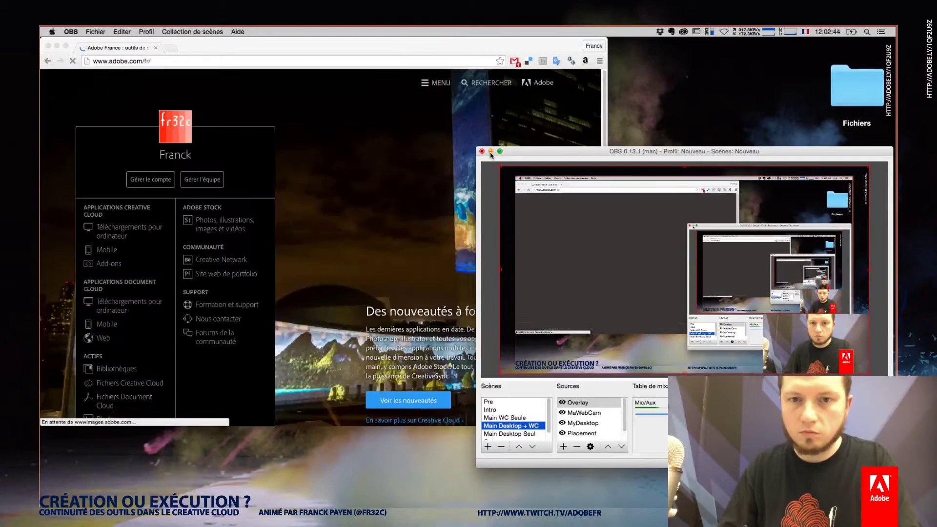
# Open Adobe's Creative Cloud desktop apps catalog in Chrome and enlarge the browser window
pyautogui.click(491, 151)
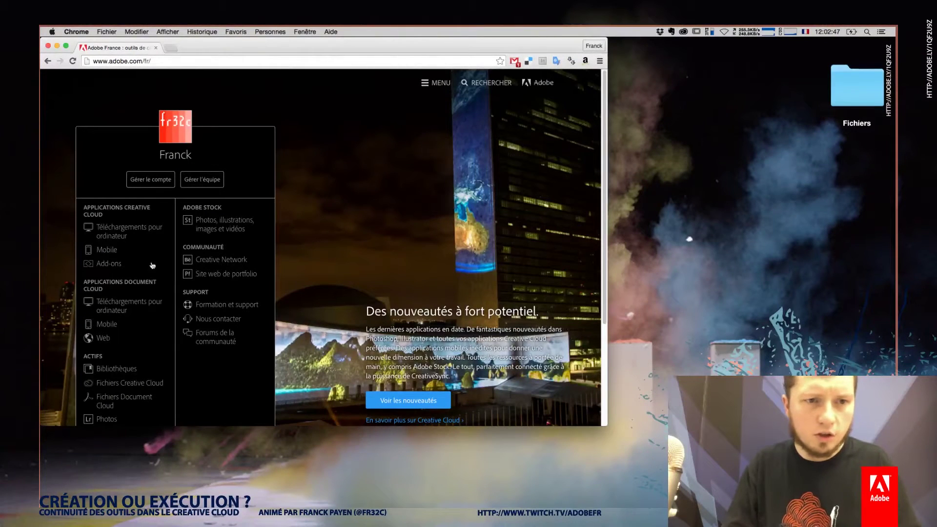
pyautogui.click(111, 232)
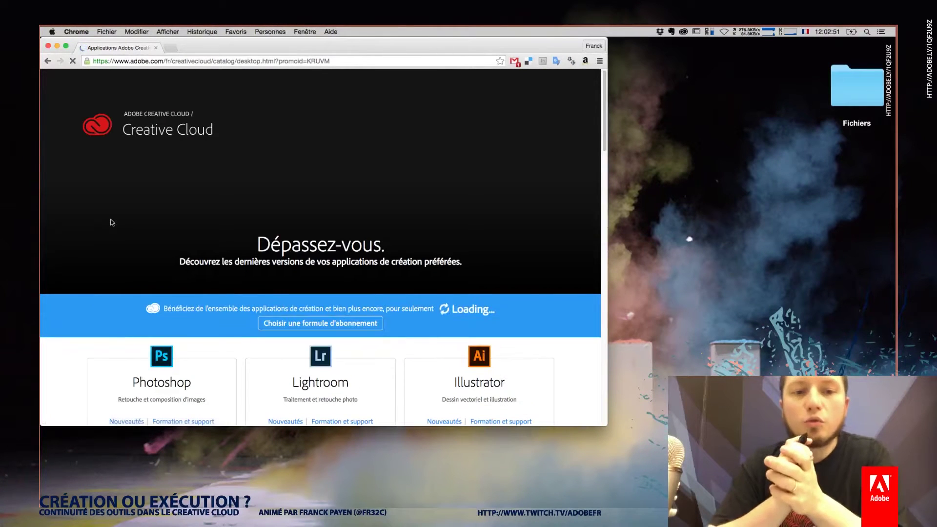
pyautogui.moveTo(607, 426)
pyautogui.mouseDown()
pyautogui.moveTo(647, 432)
pyautogui.moveTo(790, 503)
pyautogui.mouseUp()
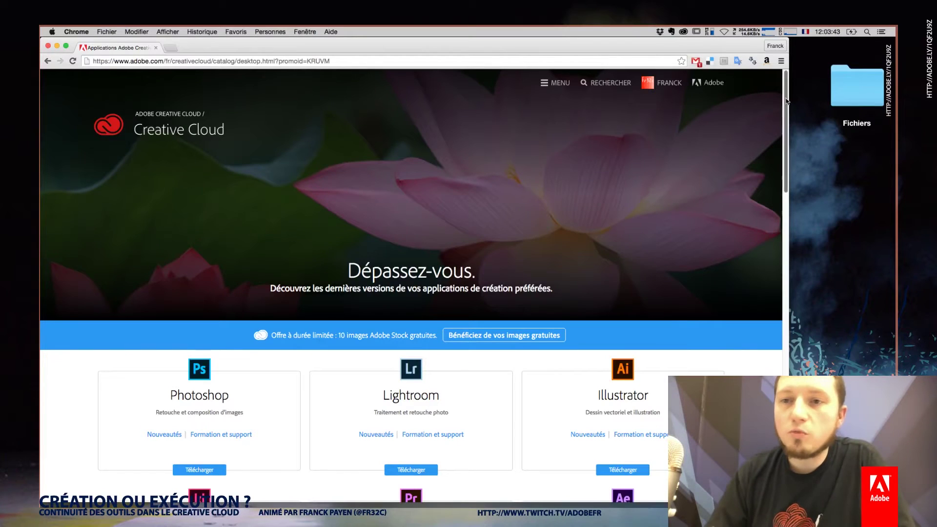
pyautogui.moveTo(787, 104); pyautogui.dragTo(794, 170)
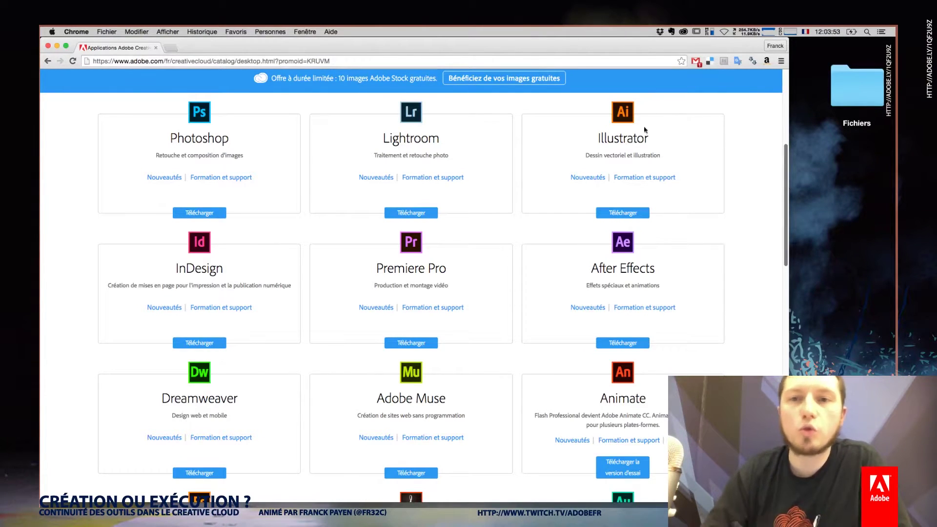
# Browse the Creative Cloud Apps list and open Muse CC's 'Nouveautés' page
pyautogui.click(683, 31)
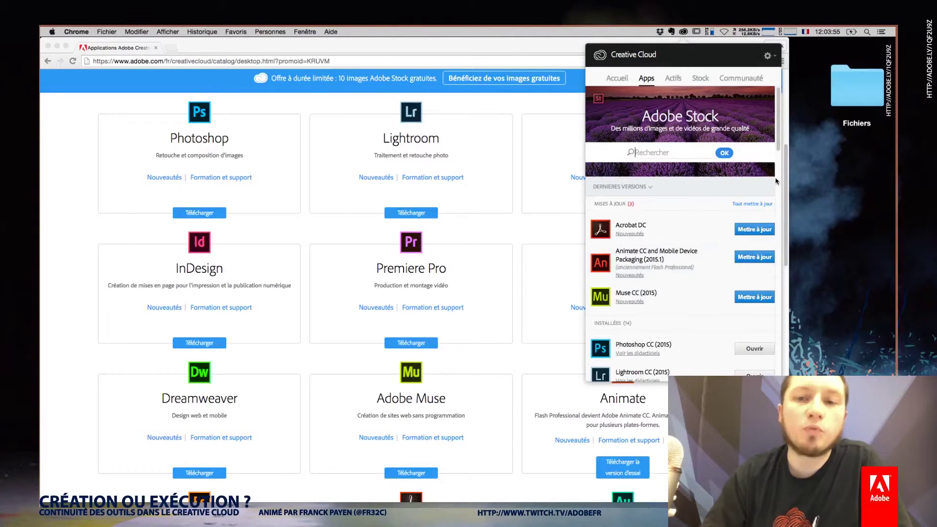
pyautogui.scroll(-5, 781, 150)
pyautogui.scroll(-1, 781, 150)
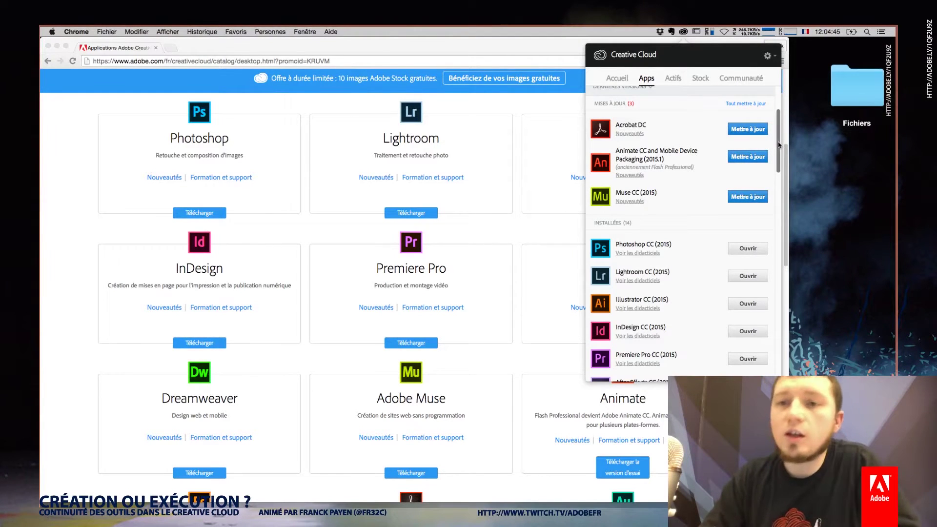
pyautogui.moveTo(778, 142); pyautogui.dragTo(778, 176)
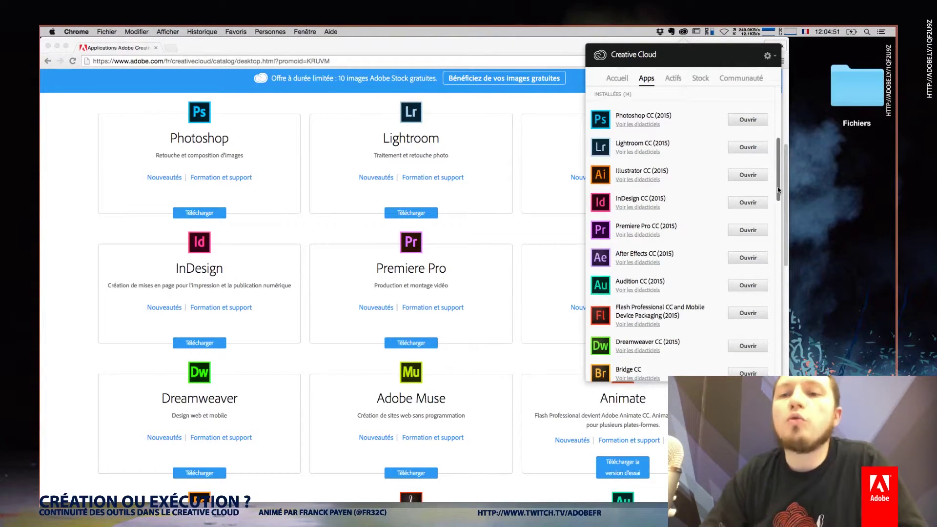
pyautogui.moveTo(778, 186); pyautogui.dragTo(778, 220)
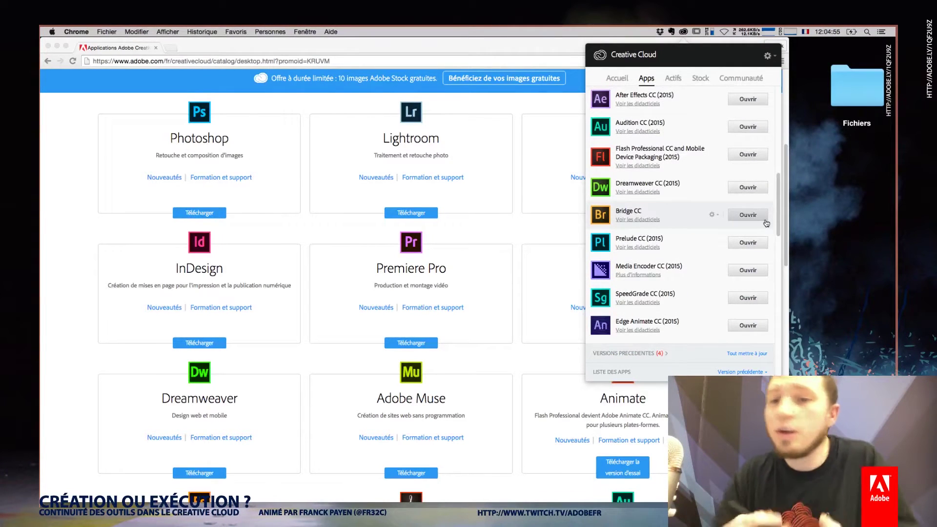
pyautogui.scroll(5, 732, 317)
pyautogui.scroll(5, 732, 332)
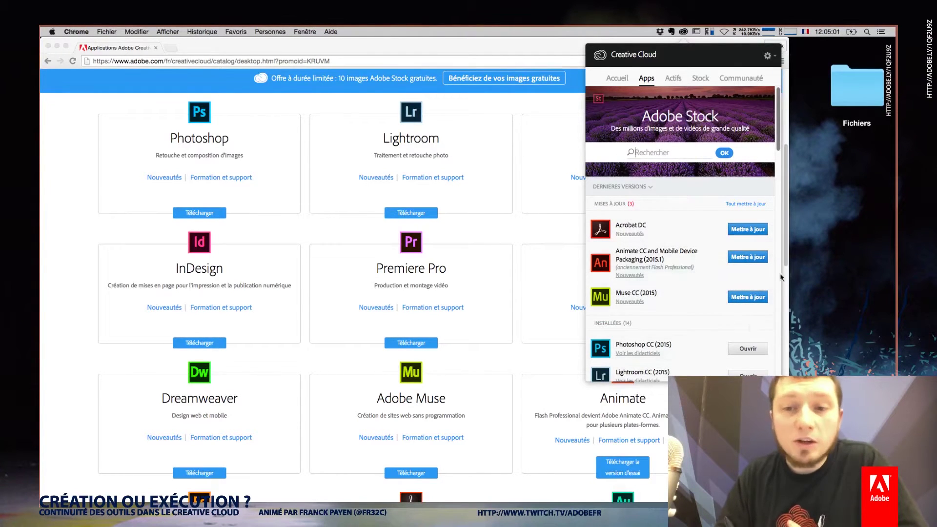
pyautogui.moveTo(634, 296)
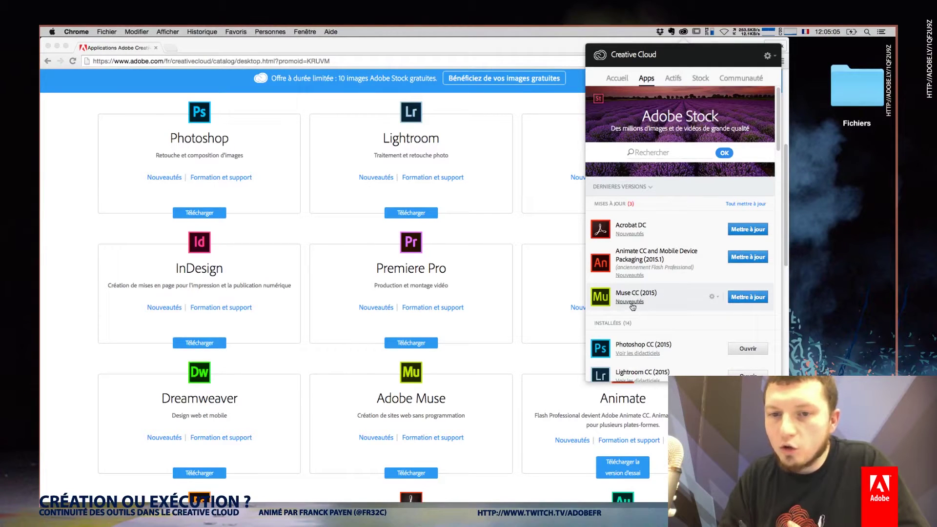
pyautogui.click(630, 301)
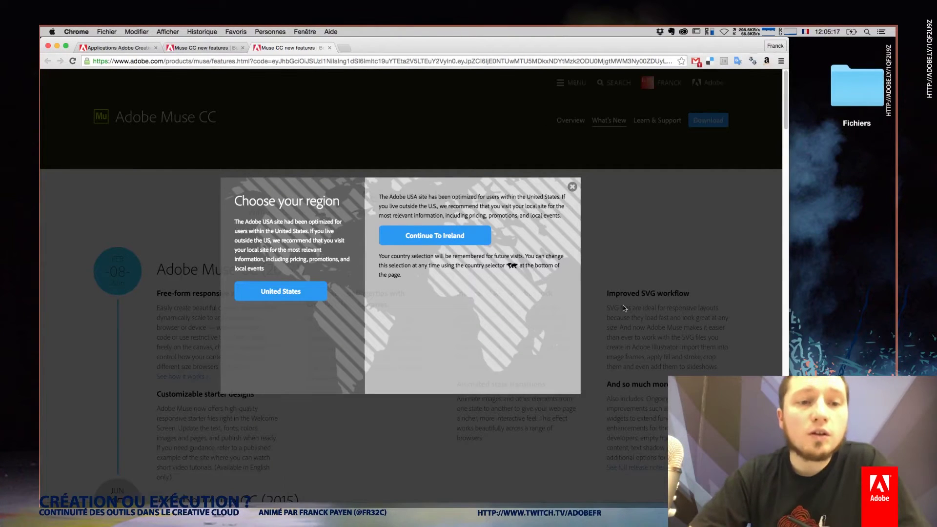
# Dismiss the region prompt and load the French (/fr) Muse CC What's New page
pyautogui.click(573, 186)
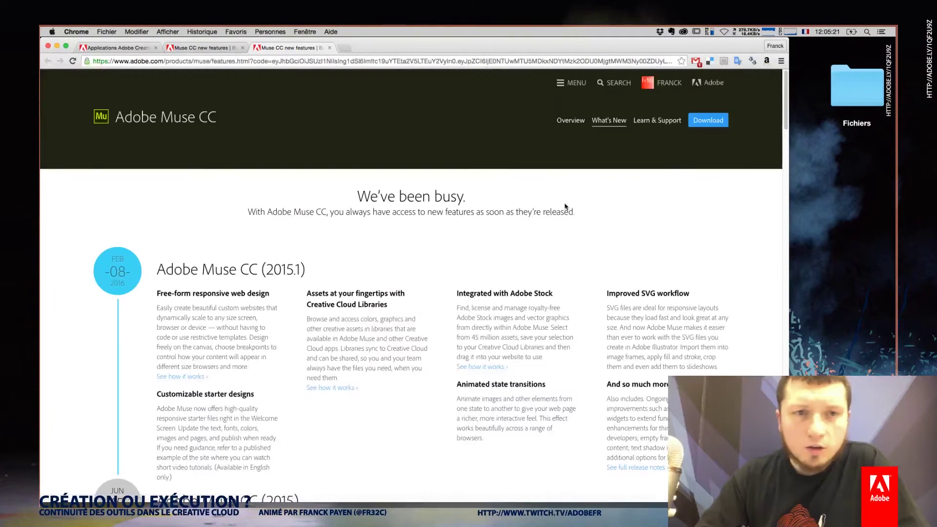
pyautogui.click(171, 61)
pyautogui.doubleClick(178, 61)
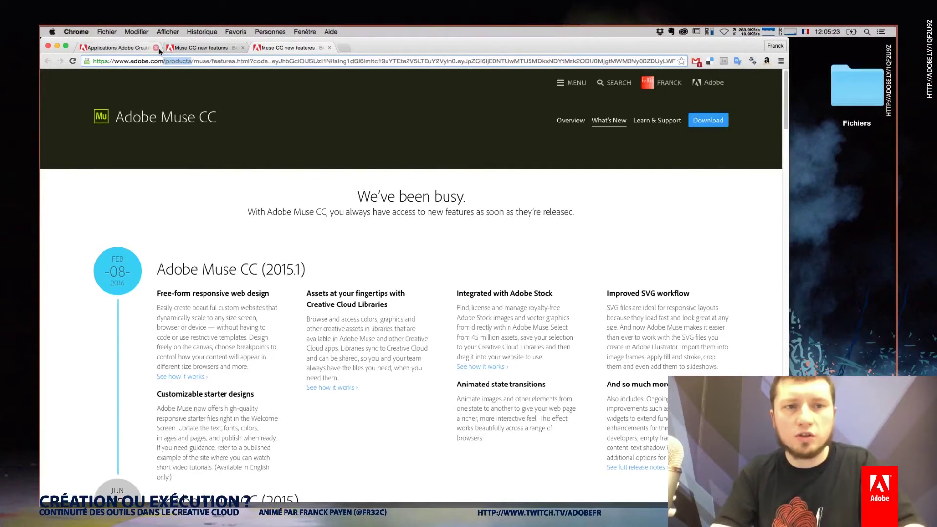
pyautogui.write('/fr')
pyautogui.press('Return')
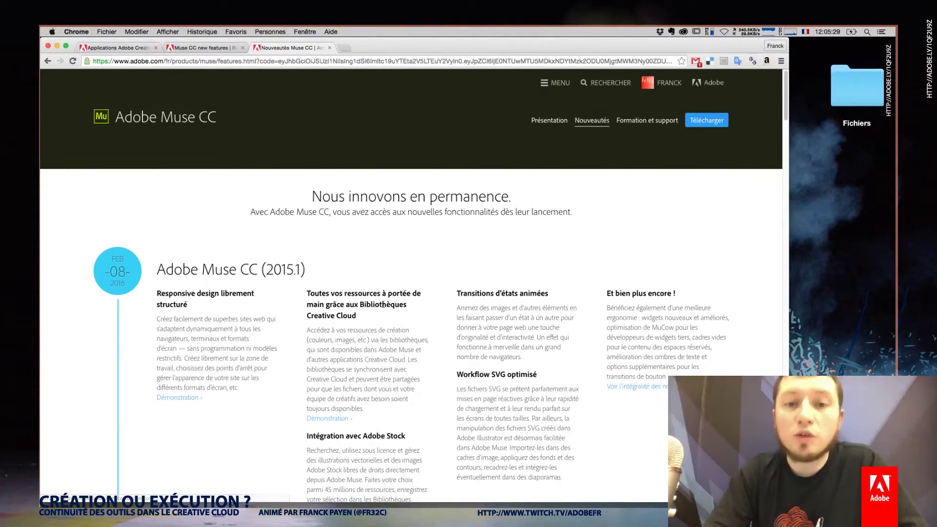
# Scan the French Muse CC 2015.1 features list, then bring up the Creative Cloud apps panel
pyautogui.scroll(-3, 419, 327)
pyautogui.scroll(-3, 419, 327)
pyautogui.scroll(5, 418, 327)
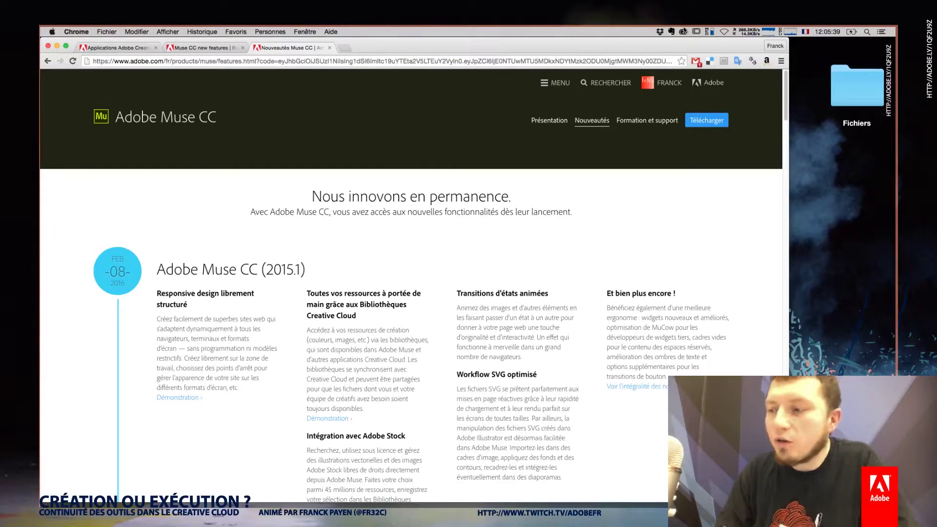
pyautogui.click(683, 31)
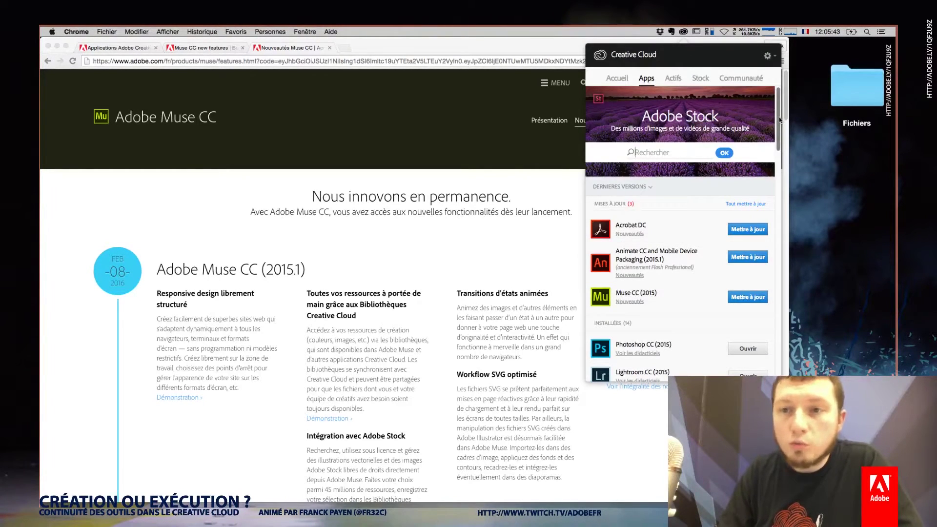
pyautogui.moveTo(780, 119); pyautogui.dragTo(788, 202)
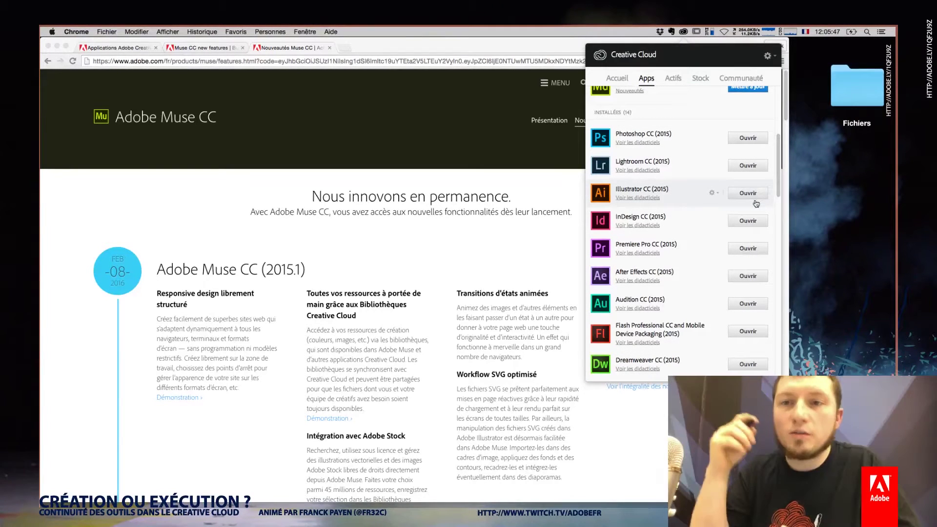
pyautogui.moveTo(650, 220)
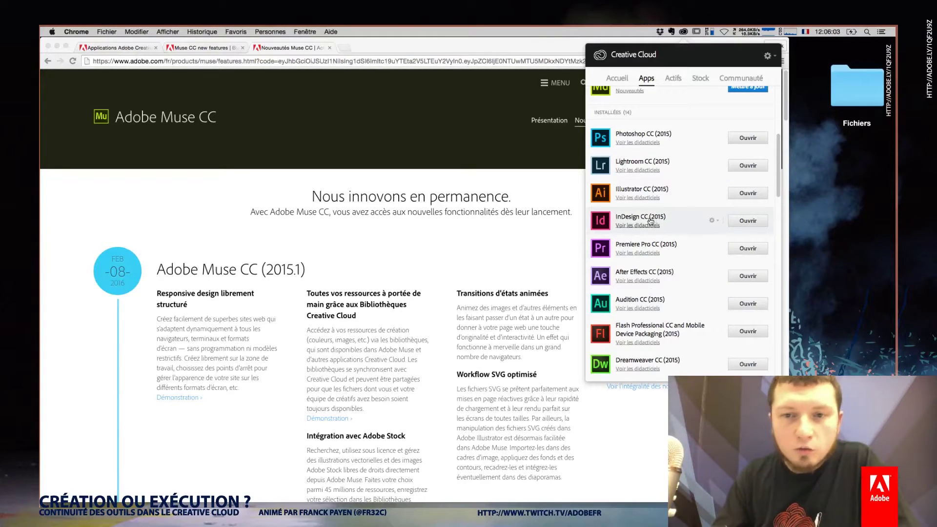
pyautogui.moveTo(778, 178); pyautogui.dragTo(763, 268)
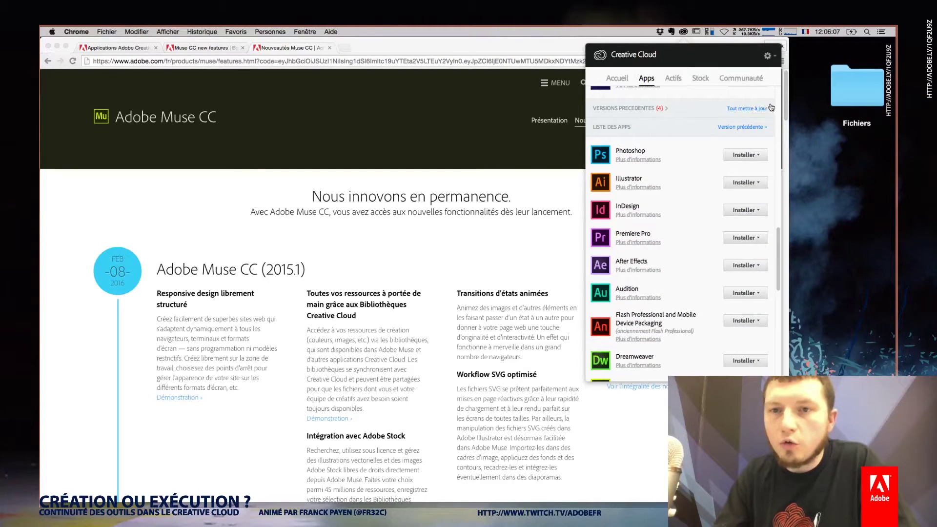
# Open the 'Version précédente' app filter and close it unchanged
pyautogui.click(733, 128)
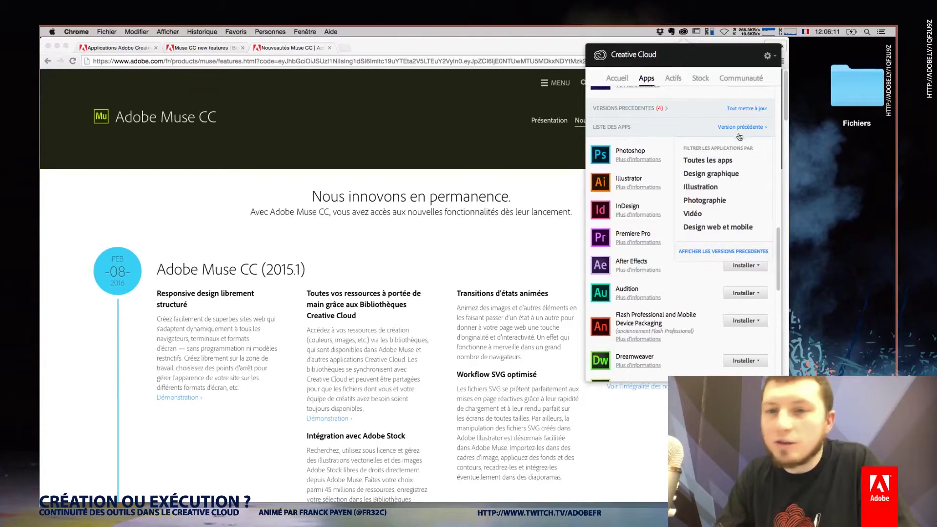
pyautogui.click(740, 130)
pyautogui.click(746, 128)
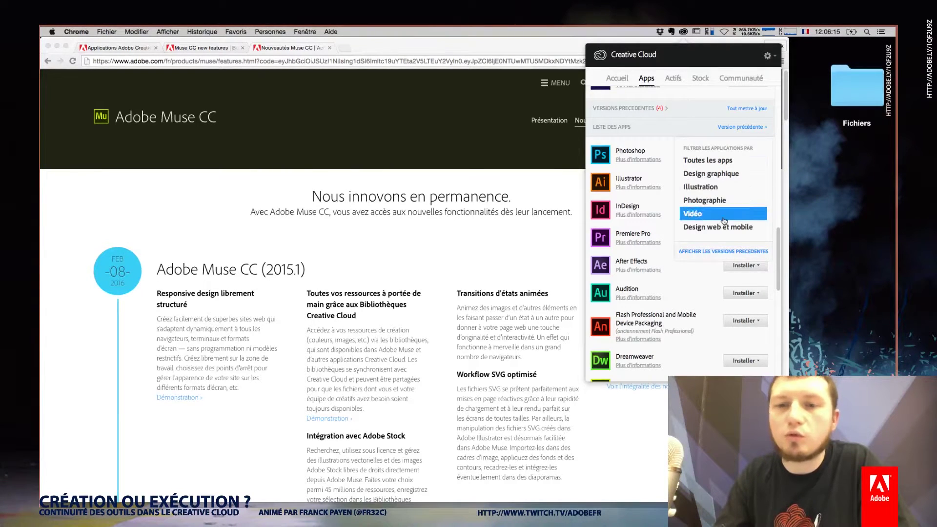
pyautogui.click(709, 255)
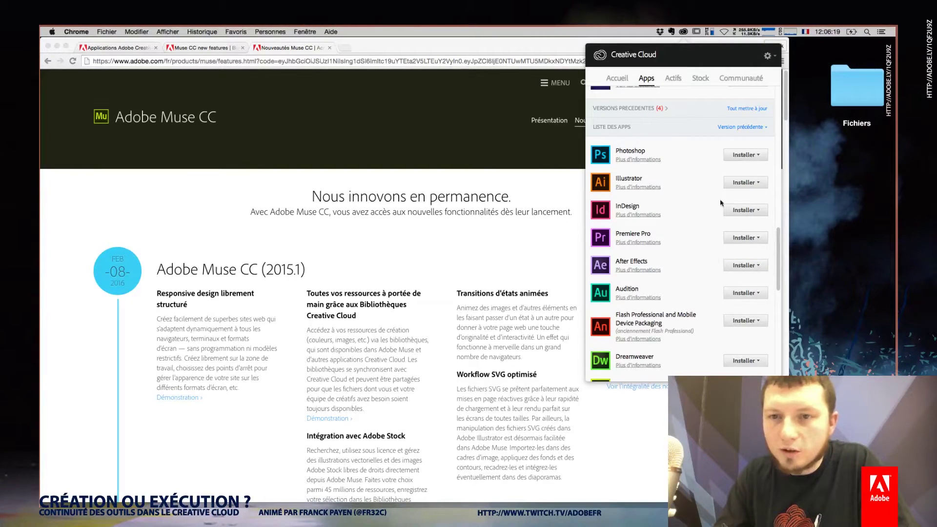
# Check InDesign's installable versions, then dismiss the apps panel and quit Chrome
pyautogui.click(758, 210)
pyautogui.click(746, 211)
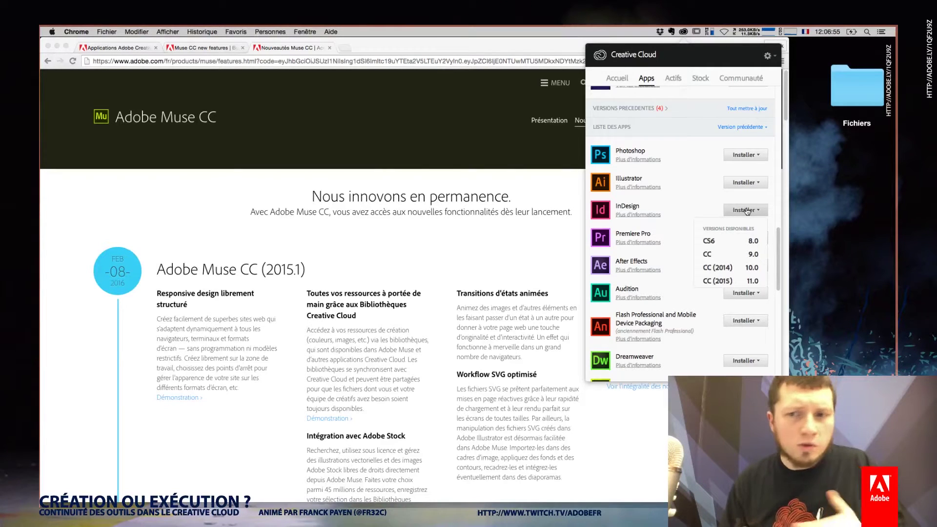
pyautogui.click(745, 211)
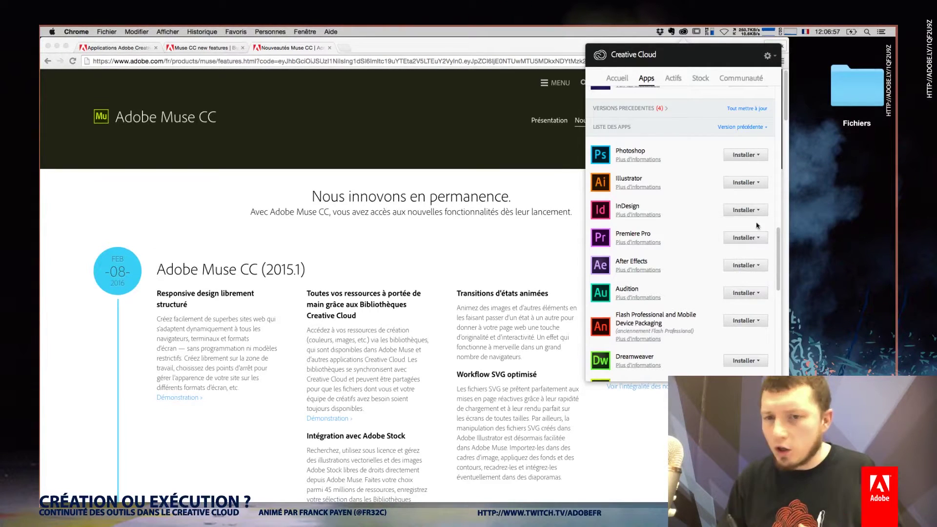
pyautogui.click(755, 211)
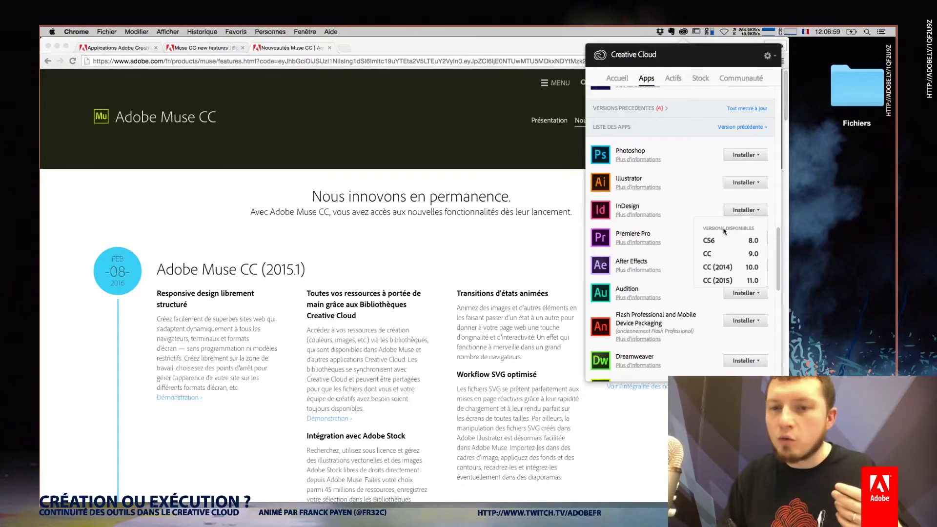
pyautogui.click(708, 242)
pyautogui.click(547, 249)
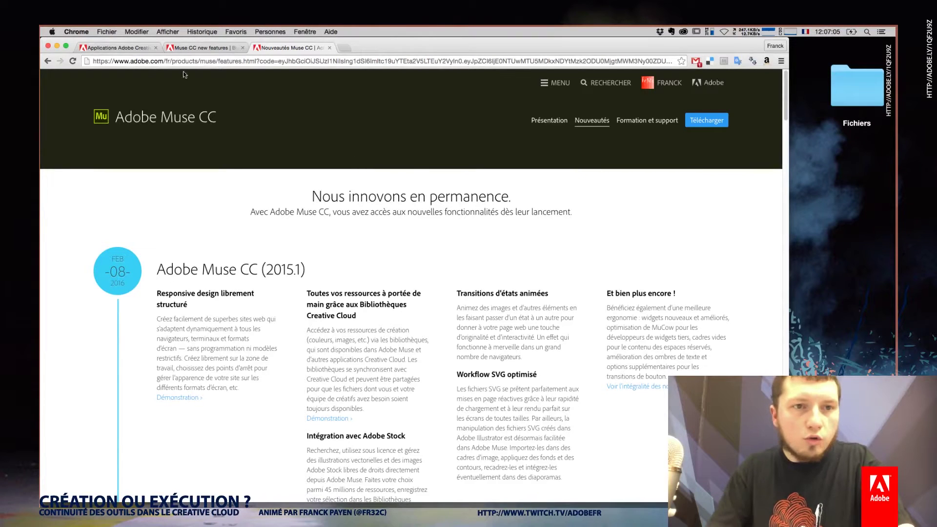
pyautogui.press('super+w')
pyautogui.press('super+w')
pyautogui.press('super+w')
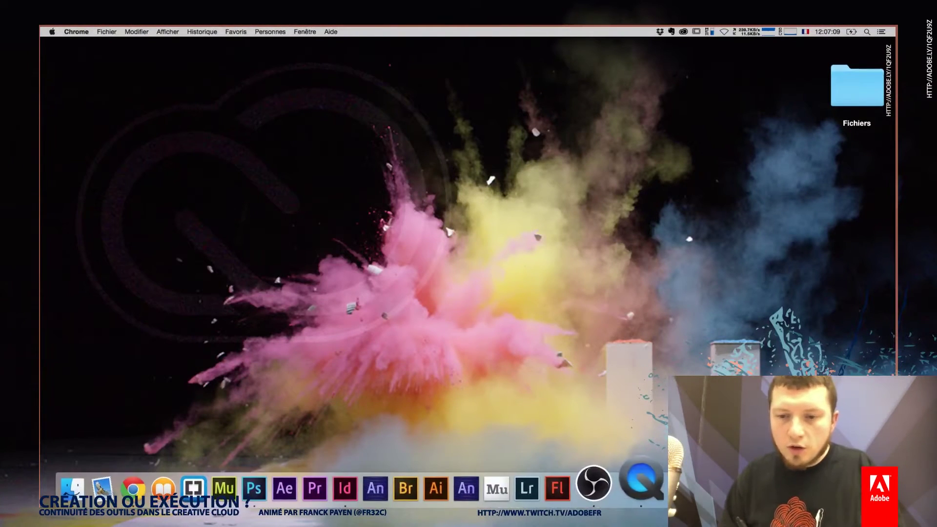
# Open a new QuickTime recording window mirroring the iPad and move it higher up
pyautogui.click(663, 475)
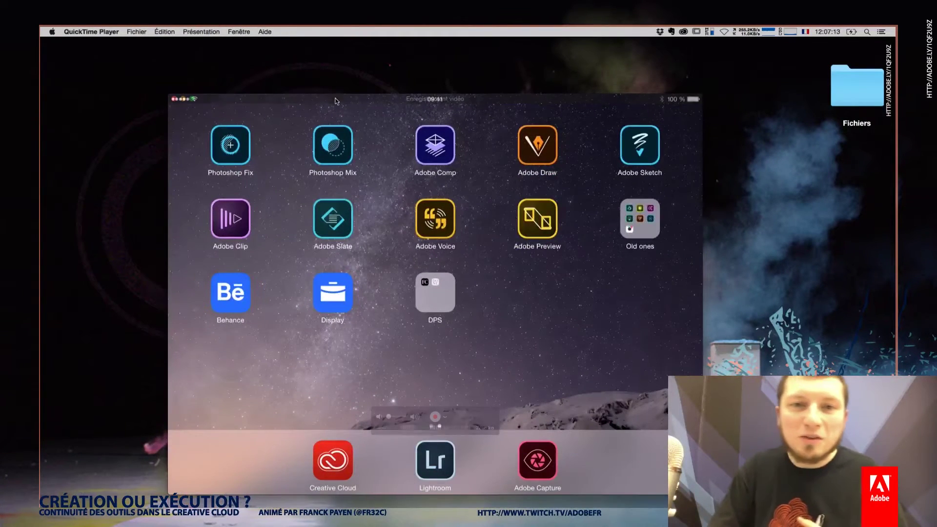
pyautogui.moveTo(351, 101); pyautogui.dragTo(358, 51)
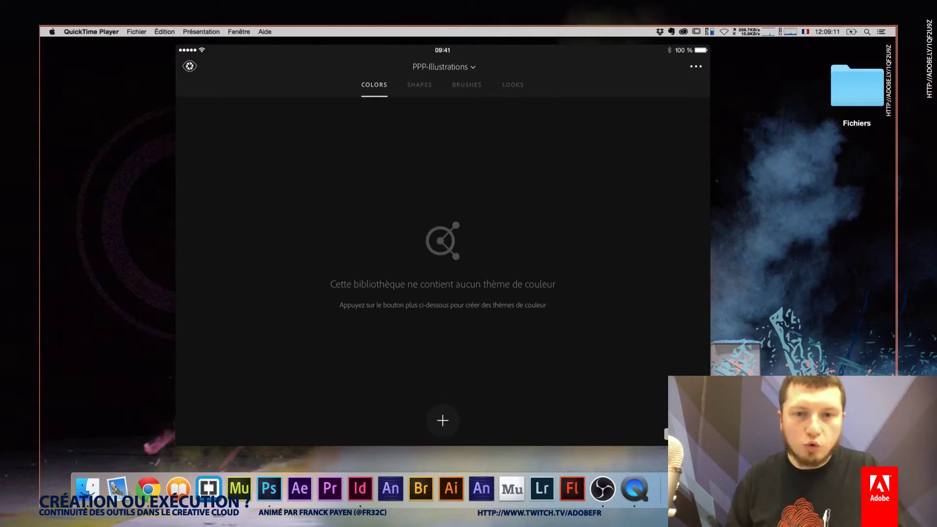
# Move the iPad mirror window over to the left of the screen
pyautogui.moveTo(547, 47); pyautogui.dragTo(62, 65)
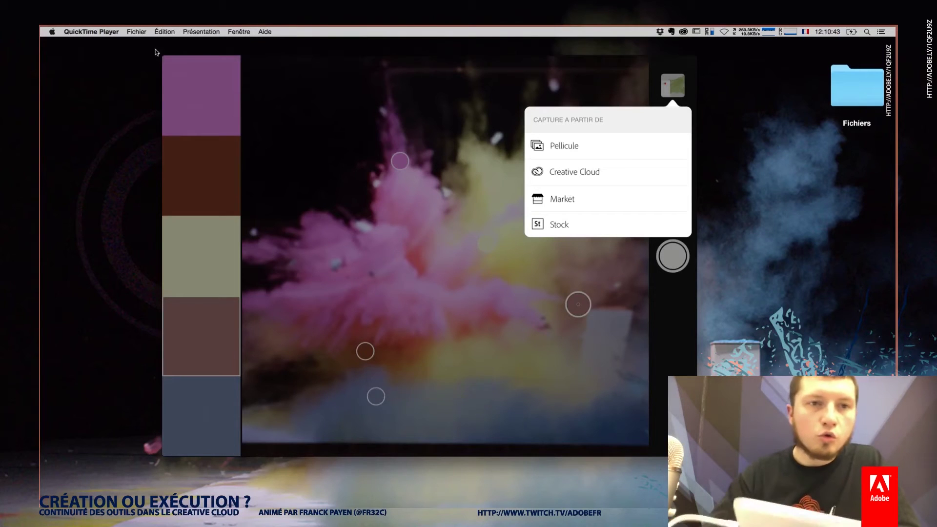
# Show the iPad mirror fullscreen and freeze the Capture theme on blue colours
pyautogui.click(186, 60)
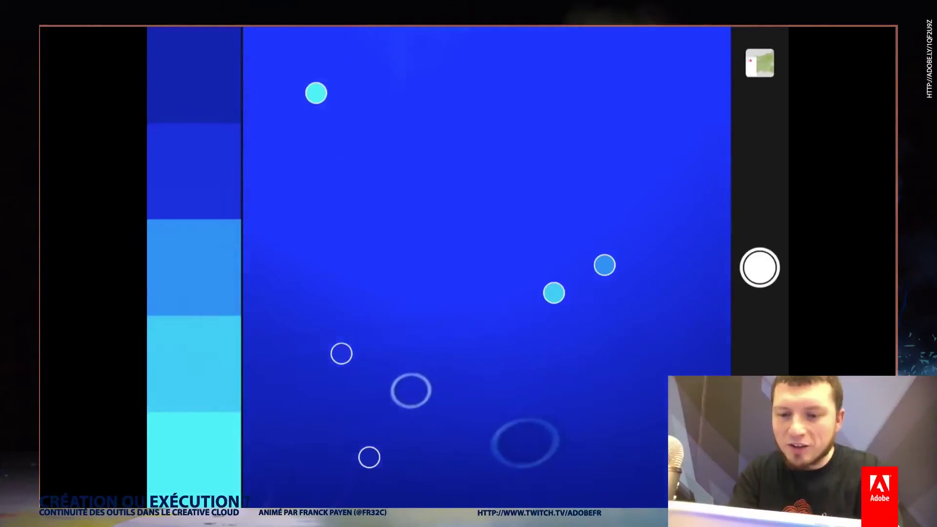
pyautogui.click(397, 394)
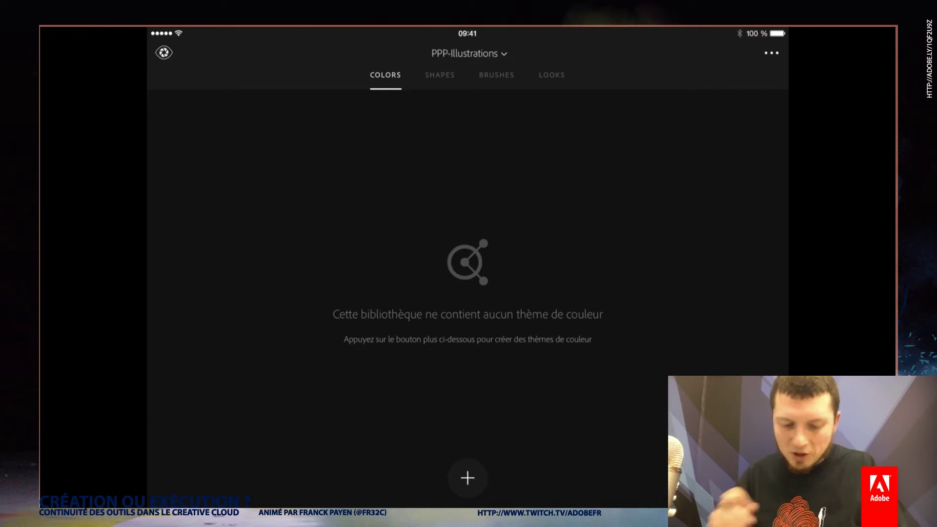
# Check Shapes, return to Colors, start a new colour capture, and move the mirror off screen
pyautogui.click(439, 74)
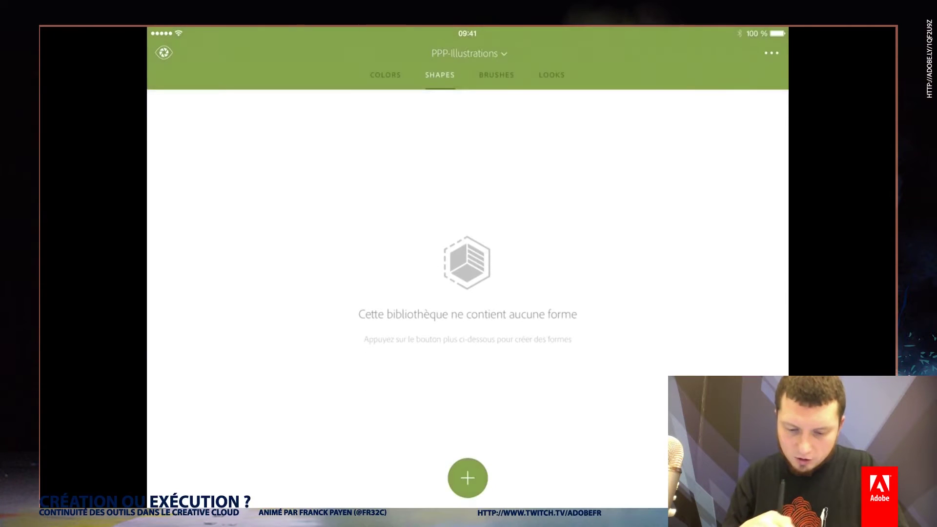
pyautogui.click(385, 75)
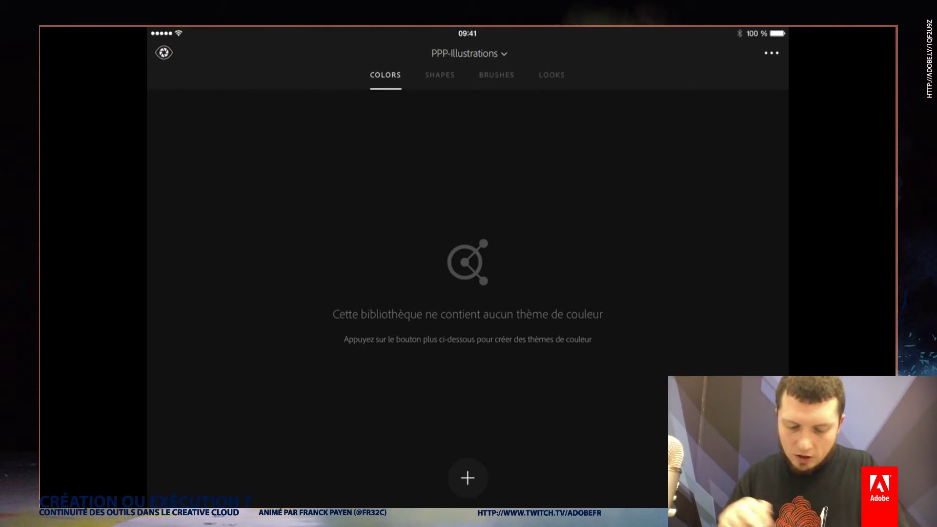
pyautogui.click(467, 478)
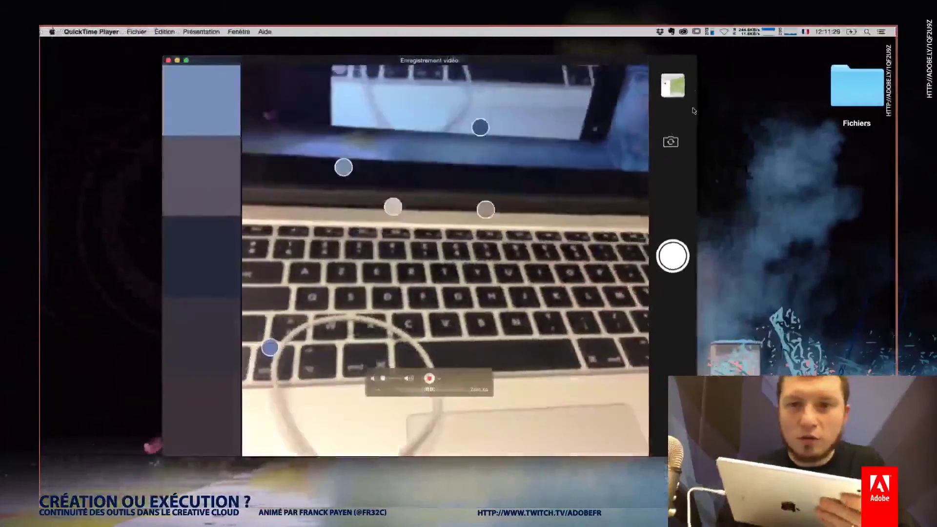
pyautogui.moveTo(552, 59); pyautogui.dragTo(595, 502)
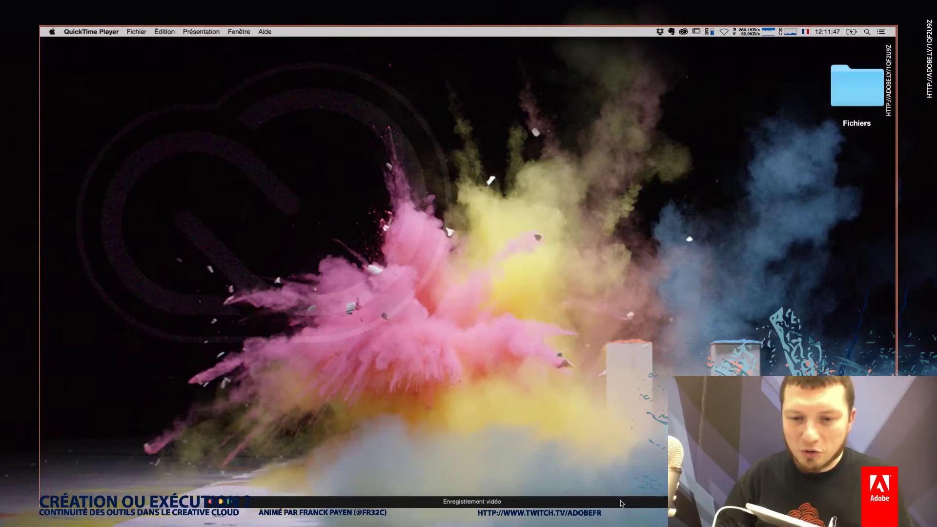
# Drag the QuickTime 'Enregistrement vidéo' window from the screen bottom back to the top
pyautogui.moveTo(621, 502); pyautogui.dragTo(605, 69)
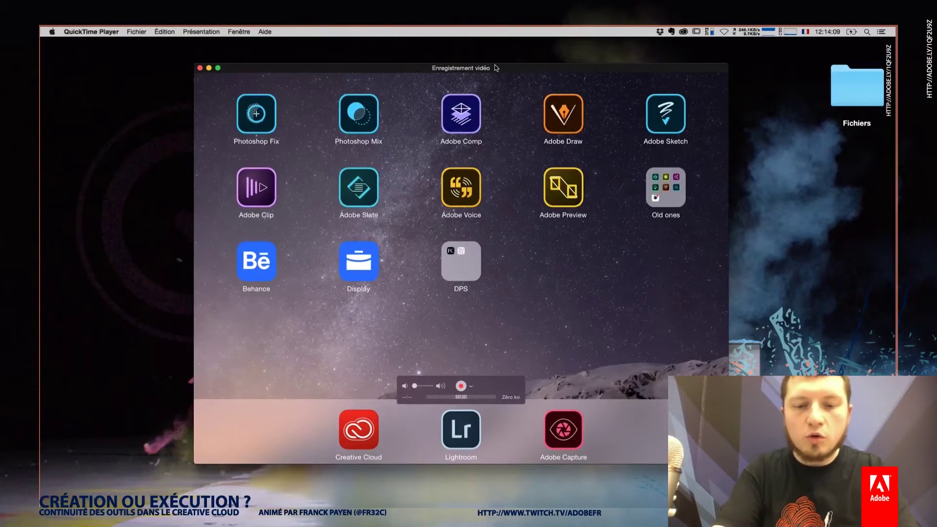
# Quit the QuickTime iPad mirroring and launch Adobe Illustrator CC 2015 from the Dock
pyautogui.press('super+q')
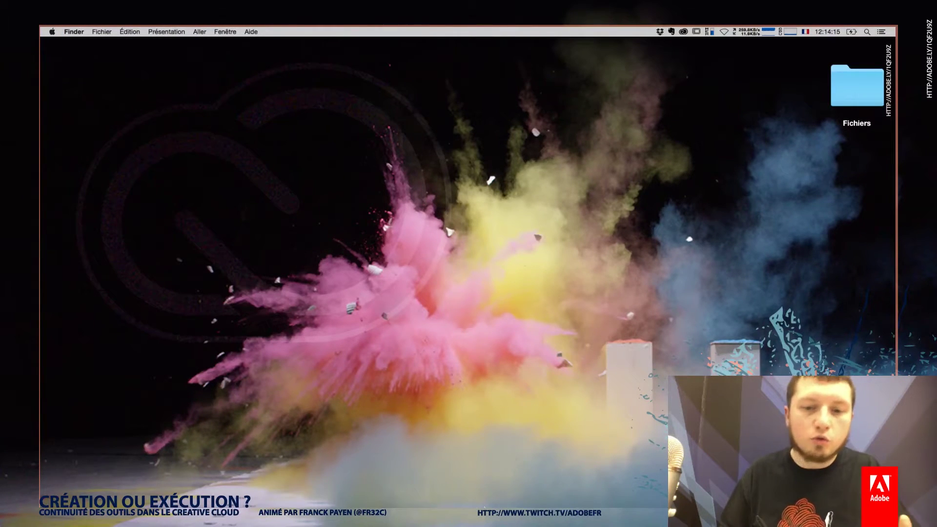
pyautogui.moveTo(505, 476)
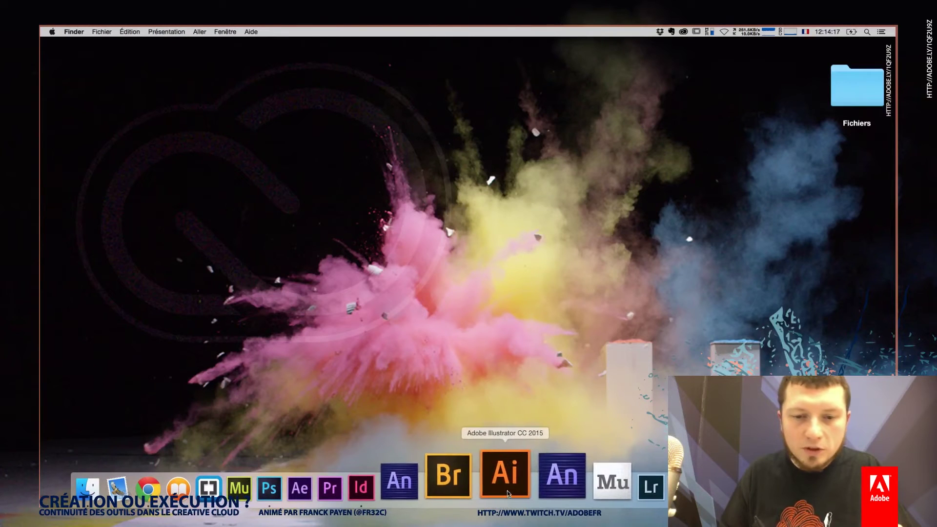
pyautogui.click(508, 493)
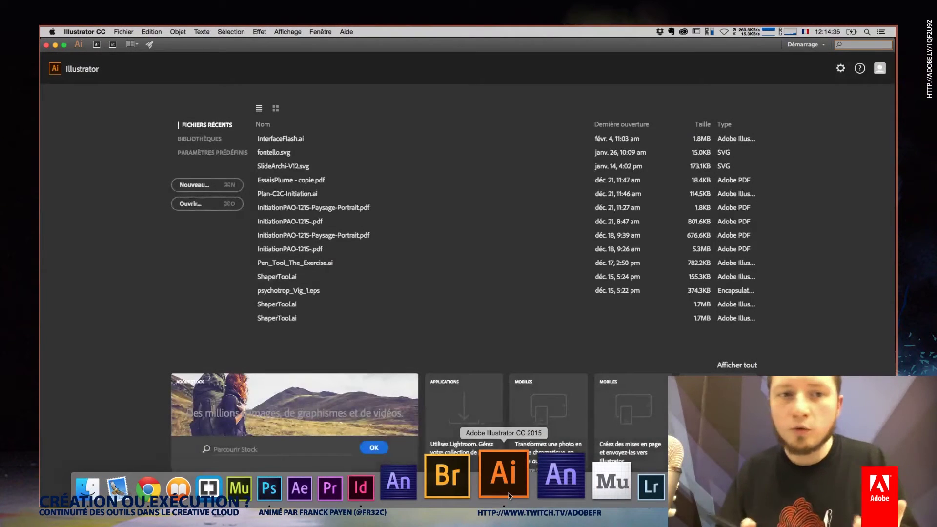
# Open the PPP-Illustrations library from Bibliothèques and select the Myrtille Shape cloud asset
pyautogui.click(198, 140)
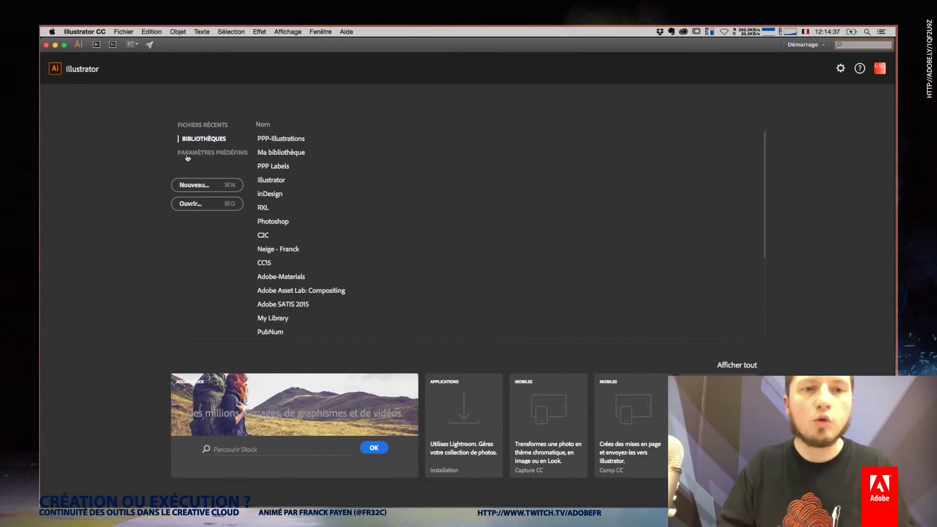
pyautogui.click(277, 139)
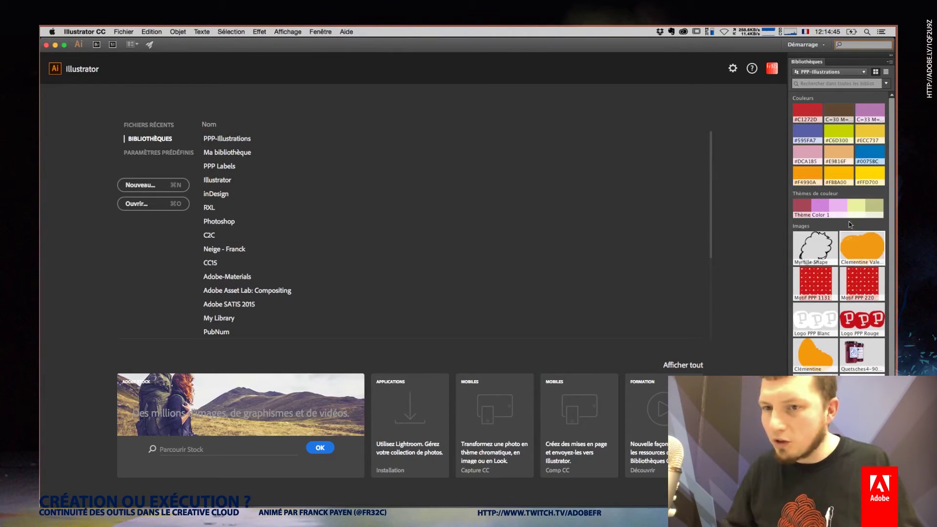
pyautogui.scroll(-2, 892, 140)
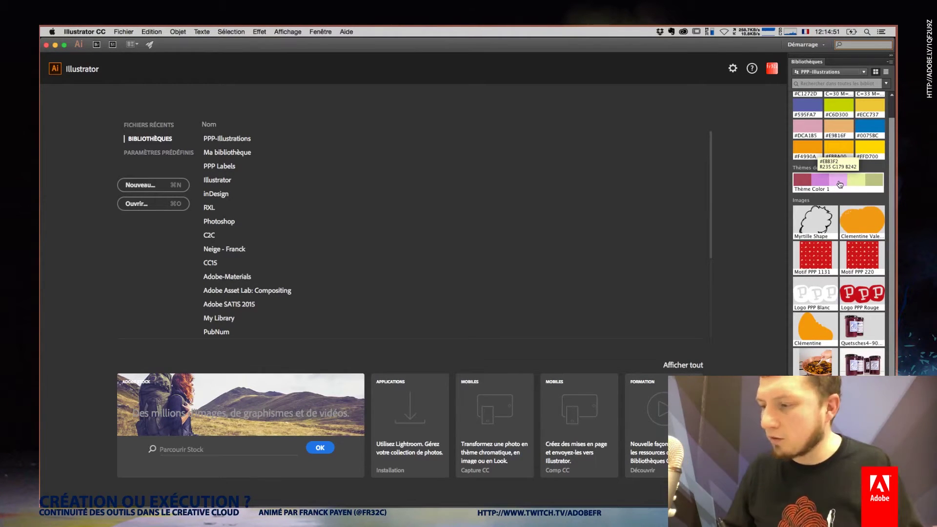
pyautogui.click(812, 224)
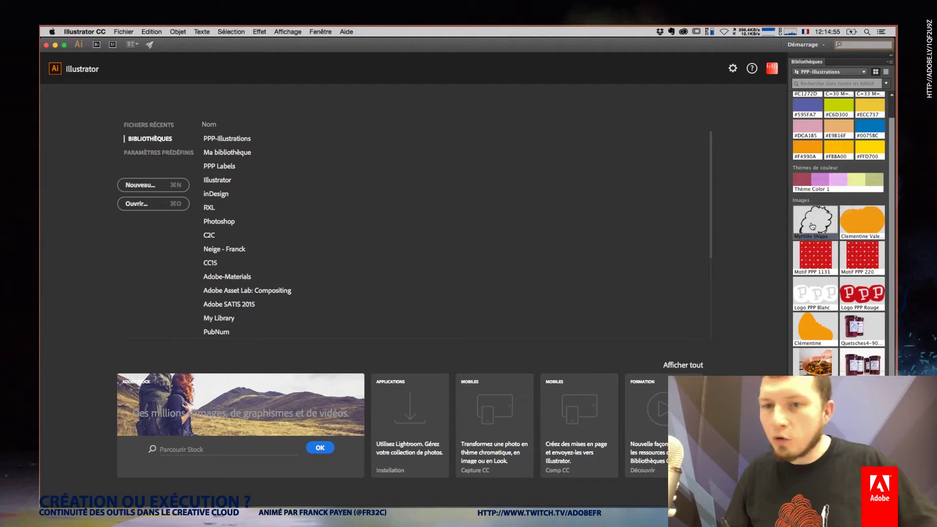
# Dismiss the Myrtille Shape cannot-edit warning and create a blank iPhone 5 preset document
pyautogui.doubleClick(813, 222)
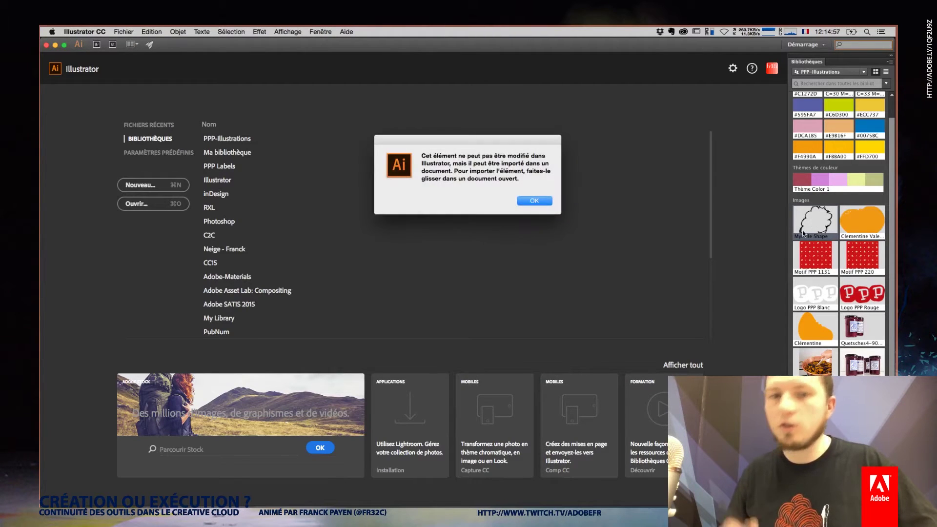
pyautogui.click(535, 203)
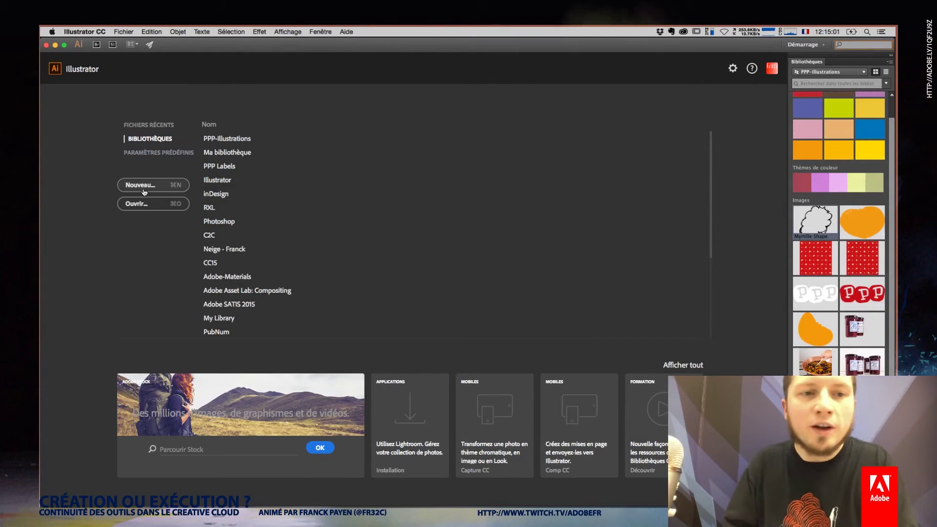
pyautogui.click(152, 154)
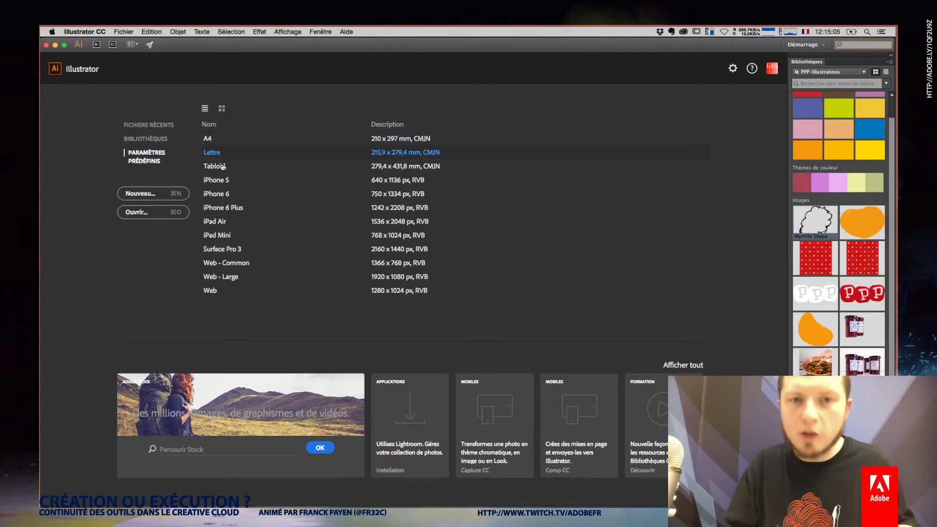
pyautogui.doubleClick(223, 181)
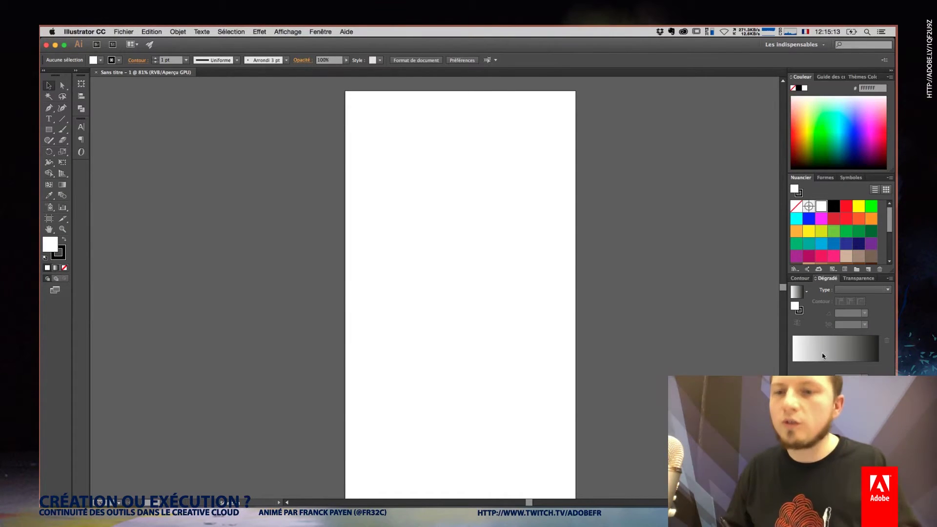
# Drag the Myrtille Shape cloud from Bibliothèques onto the artboard, shift it left, and zoom to 150%
pyautogui.click(288, 31)
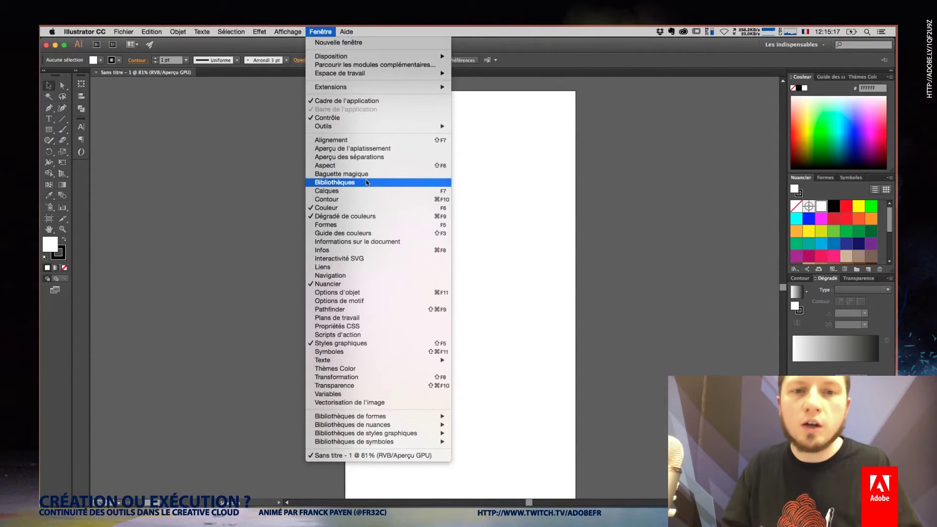
pyautogui.click(365, 183)
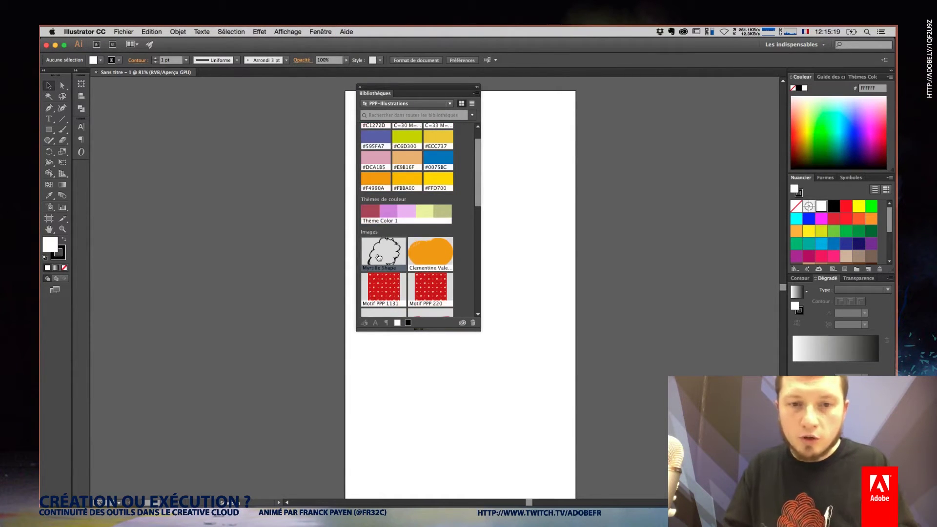
pyautogui.moveTo(405, 263); pyautogui.dragTo(540, 246)
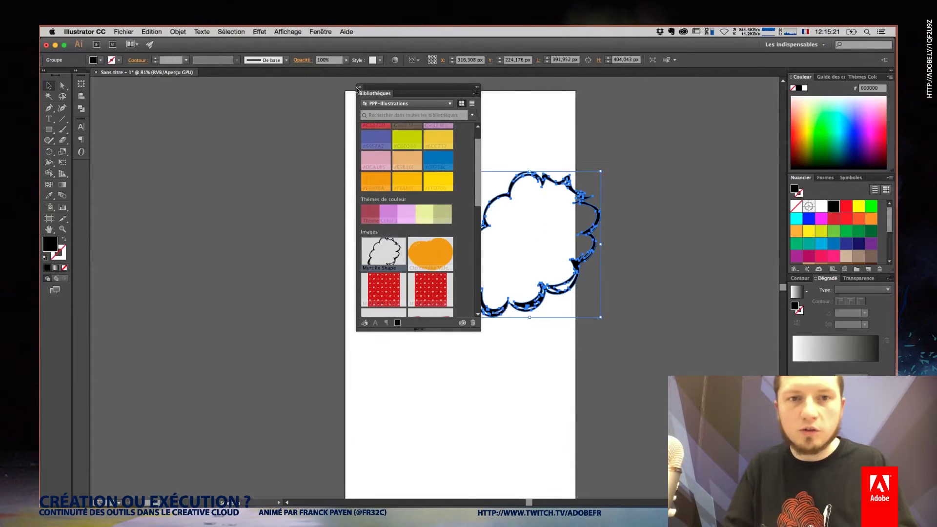
pyautogui.click(518, 186)
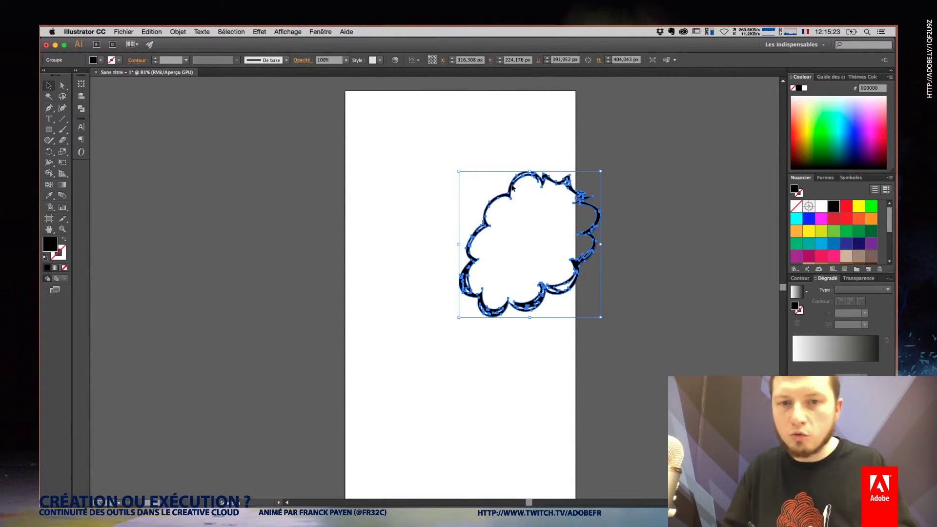
pyautogui.moveTo(518, 195); pyautogui.dragTo(445, 195)
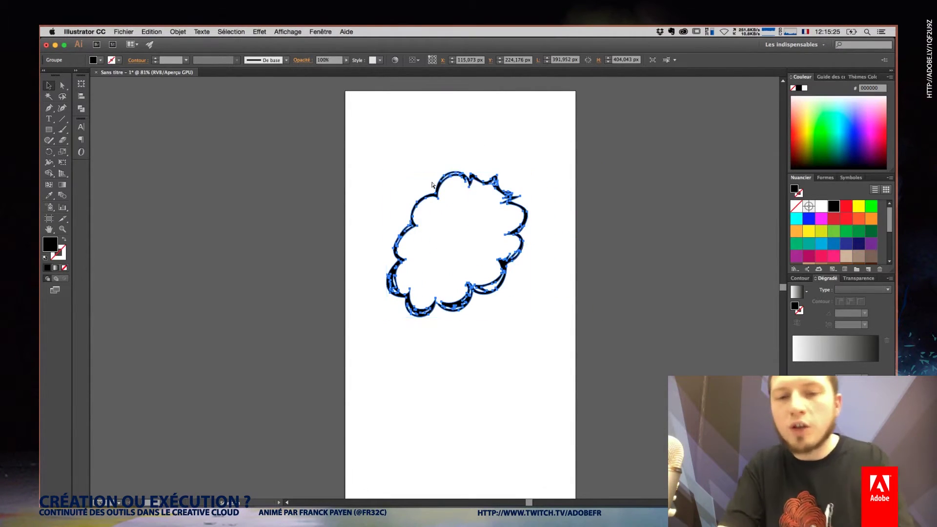
pyautogui.hotkey('ctrl', '+')
pyautogui.hotkey('ctrl', '+')
pyautogui.moveTo(600, 236); pyautogui.dragTo(531, 269)
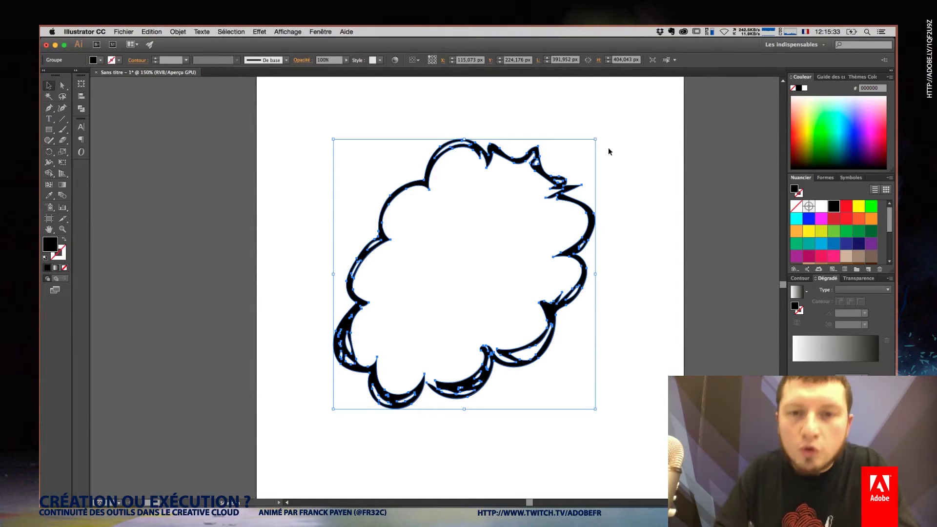
pyautogui.click(600, 201)
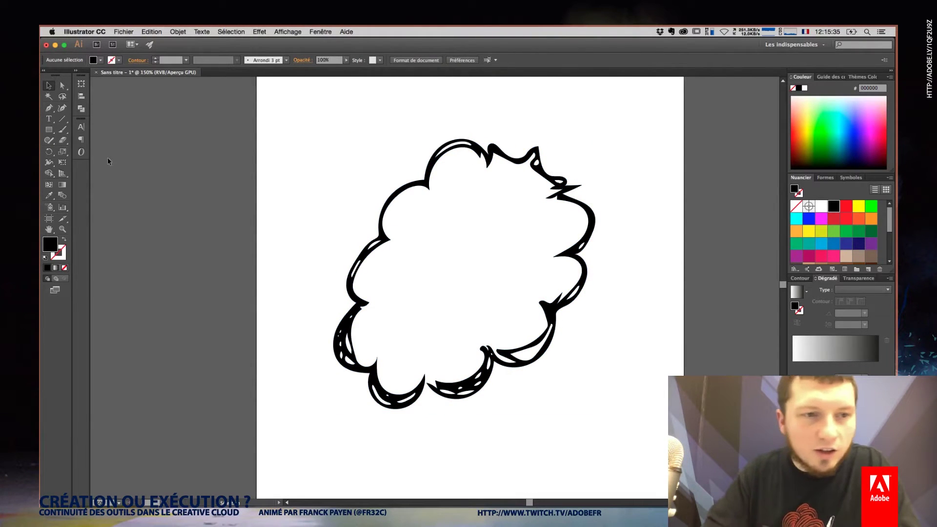
# Smooth the cloud outline's right edge with the Smooth (Arrondi) tool and check its anchor points
pyautogui.click(49, 142)
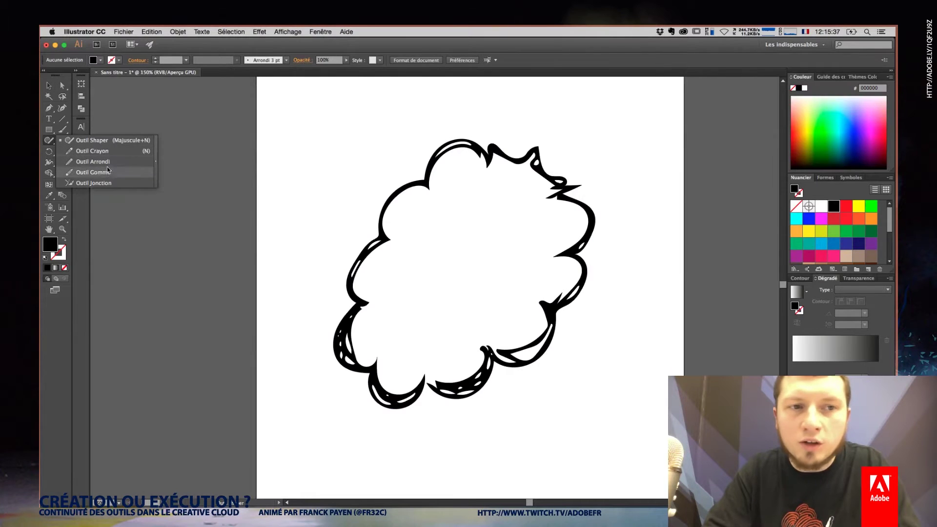
pyautogui.click(93, 162)
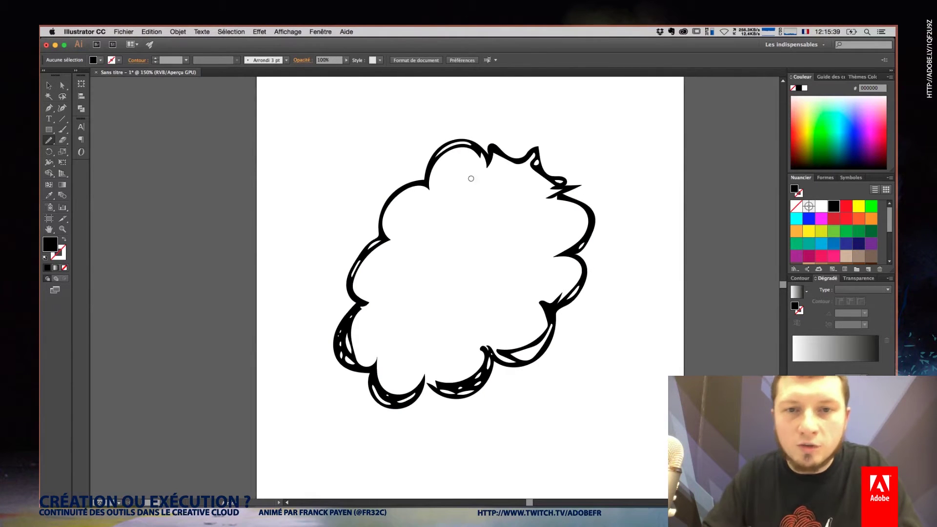
pyautogui.keyDown('ctrl'); pyautogui.click(580, 187); pyautogui.keyUp('ctrl')
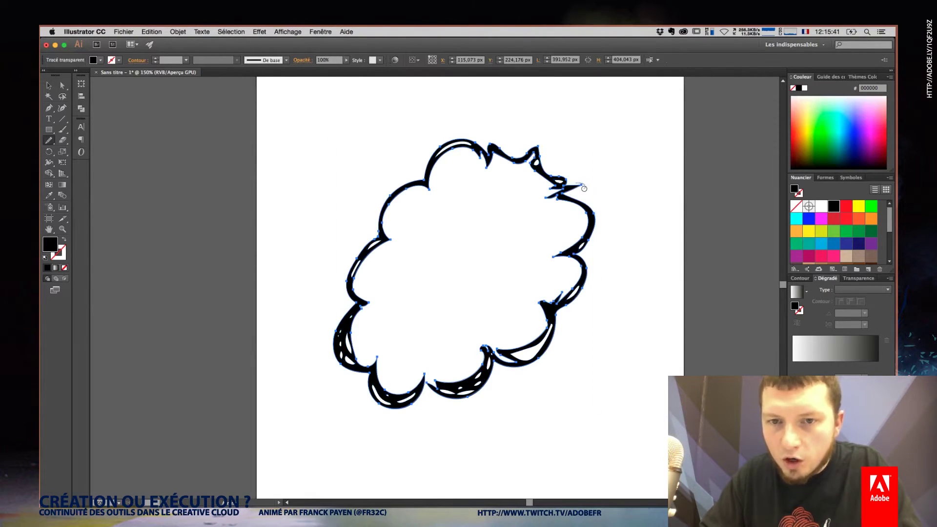
pyautogui.moveTo(589, 238); pyautogui.dragTo(578, 242)
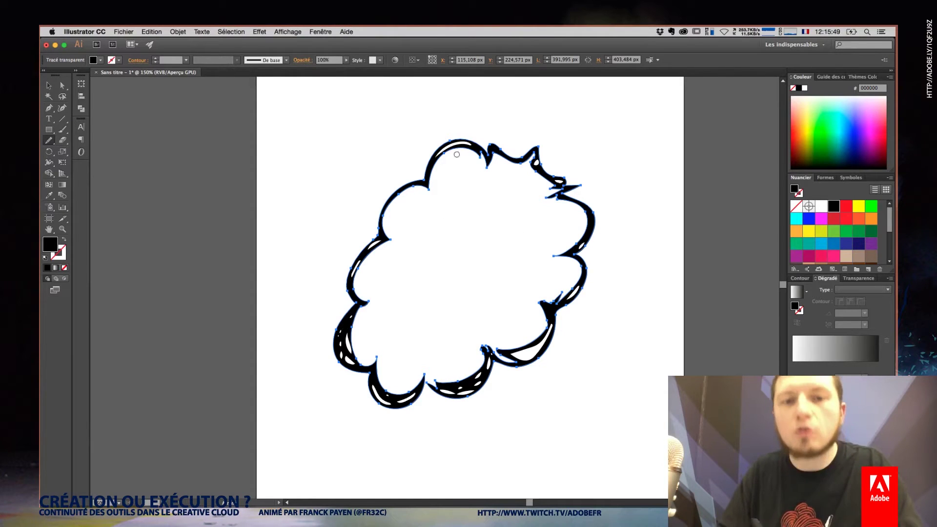
pyautogui.press('a')
pyautogui.click(536, 119)
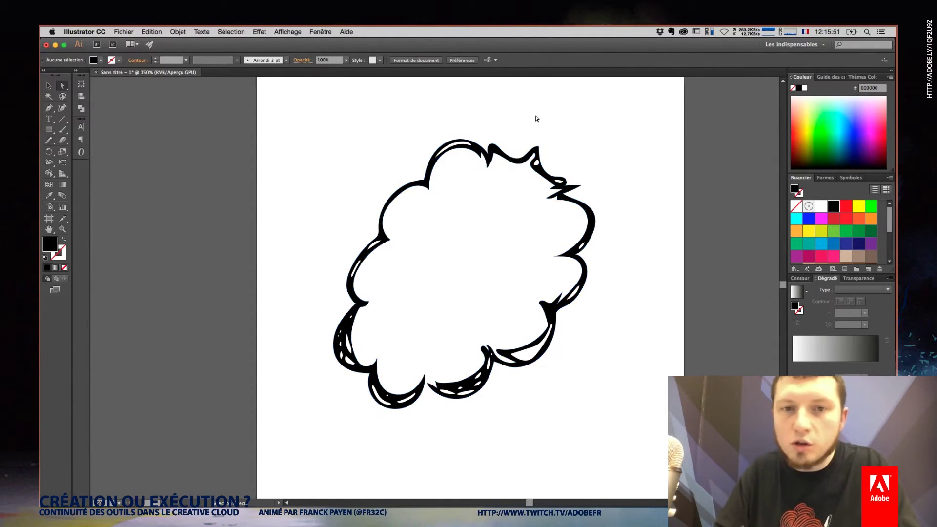
pyautogui.click(476, 157)
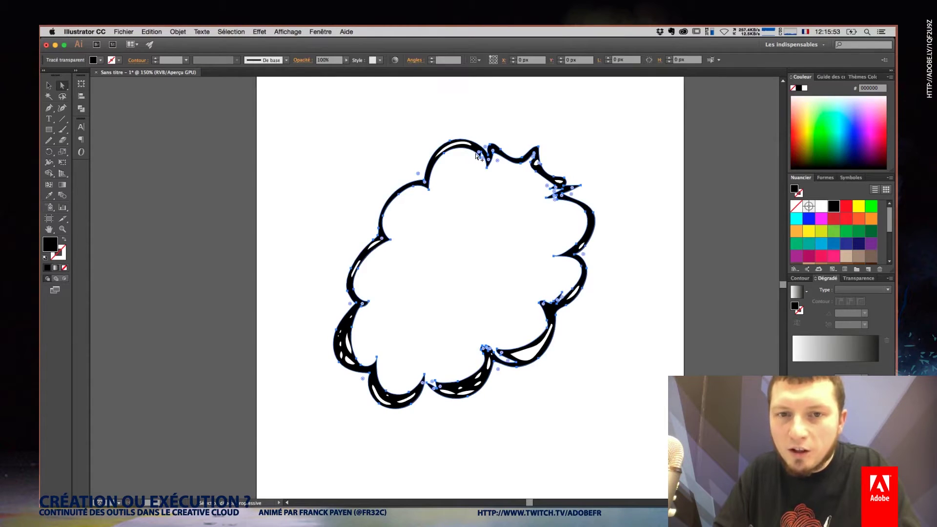
pyautogui.click(508, 143)
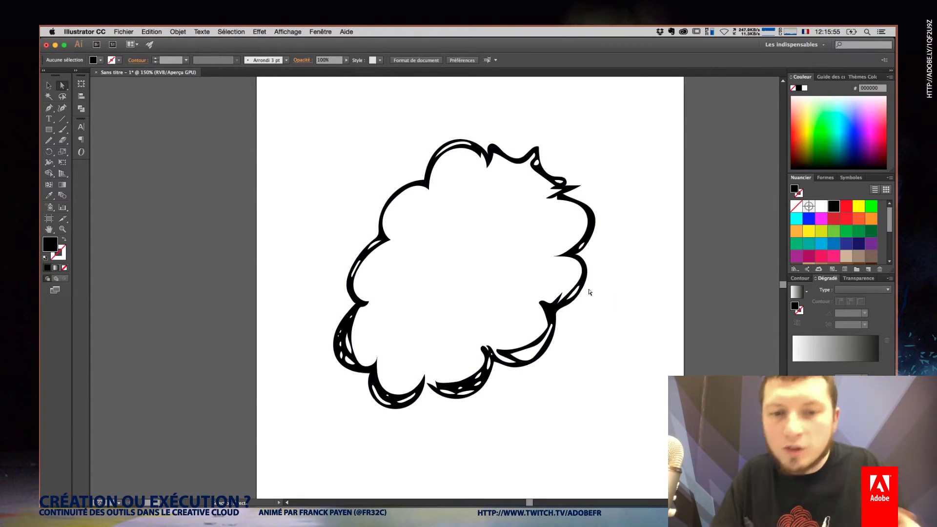
# Paint a Blob Brush stroke joining the cloud's two bottom curves
pyautogui.moveTo(429, 373)
pyautogui.mouseDown()
pyautogui.moveTo(630, 175)
pyautogui.moveTo(592, 188)
pyautogui.mouseUp()
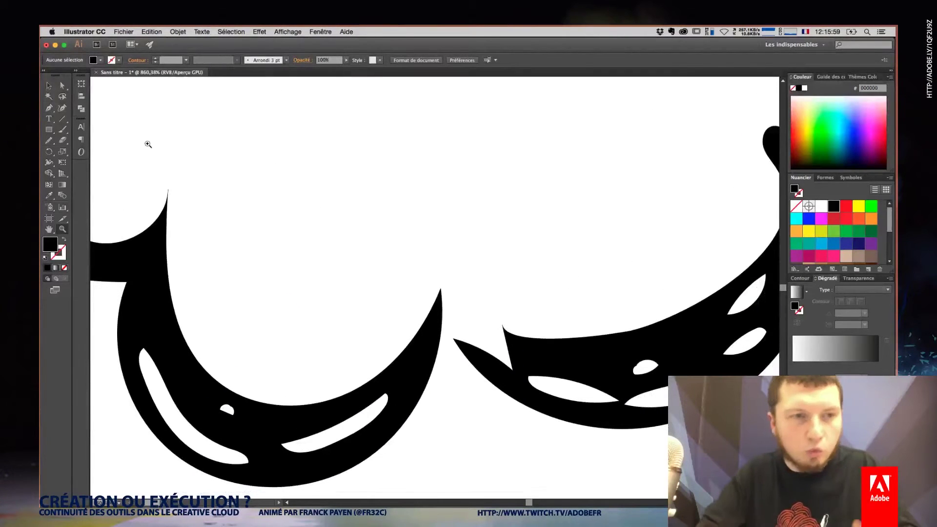
pyautogui.moveTo(62, 131); pyautogui.dragTo(98, 138)
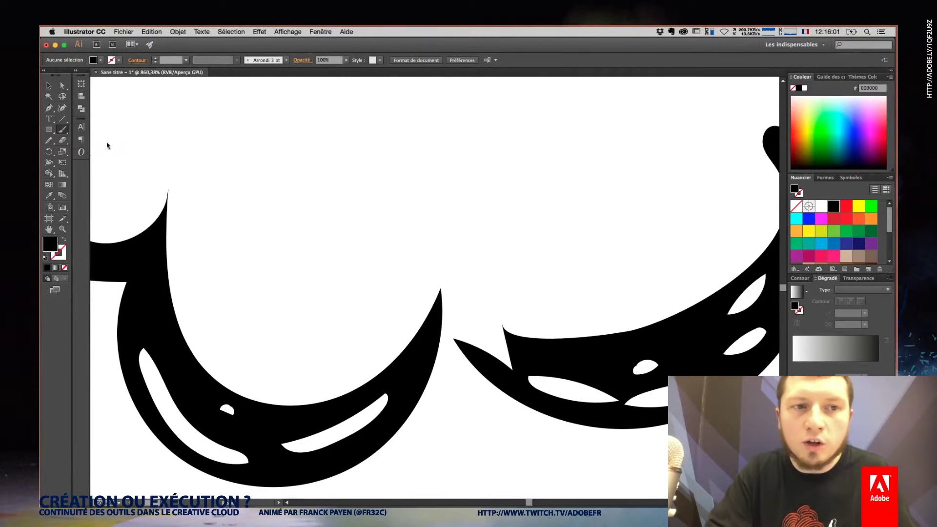
pyautogui.moveTo(478, 335)
pyautogui.mouseDown()
pyautogui.moveTo(449, 313)
pyautogui.moveTo(483, 337)
pyautogui.mouseUp()
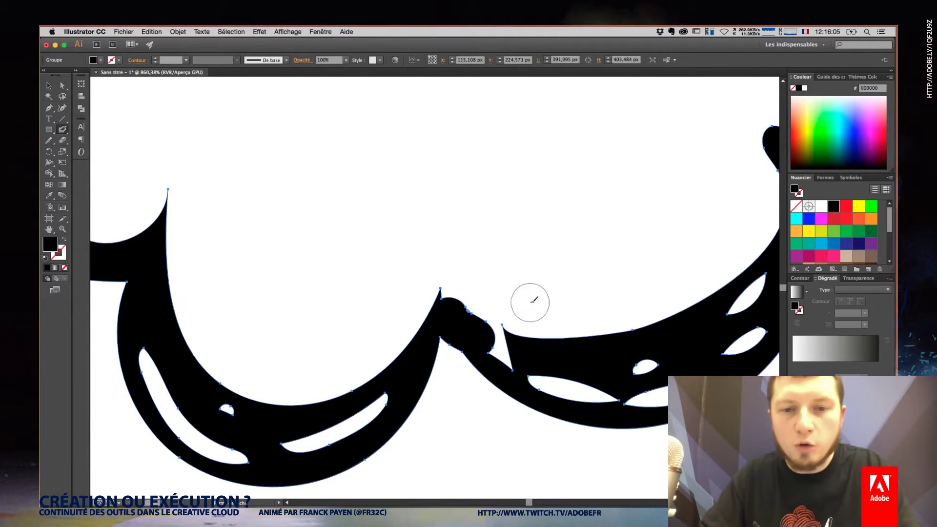
pyautogui.press('a')
pyautogui.hotkey('ctrl', 'a')
pyautogui.click(455, 428)
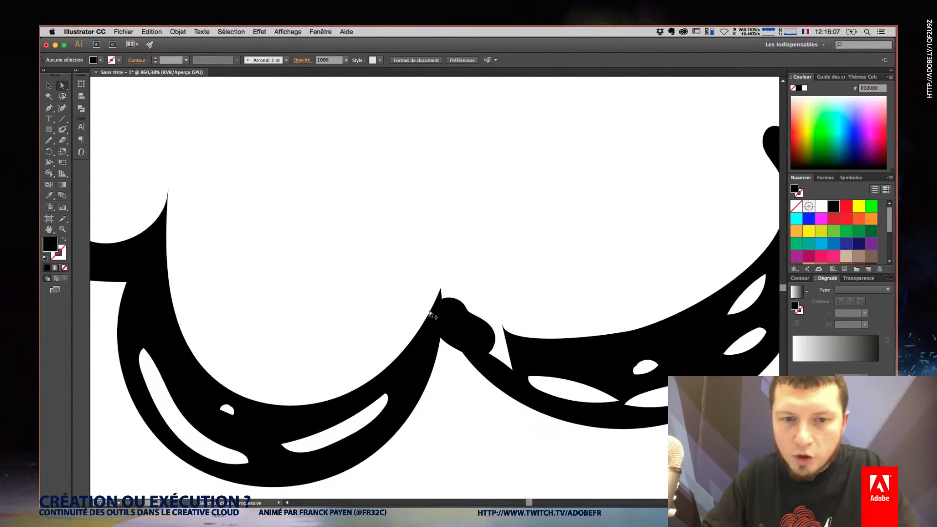
# Erase part of the stray crescent stroke at the cloud's lower right with the Eraser
pyautogui.click(412, 306)
pyautogui.scroll(-3, 412, 305)
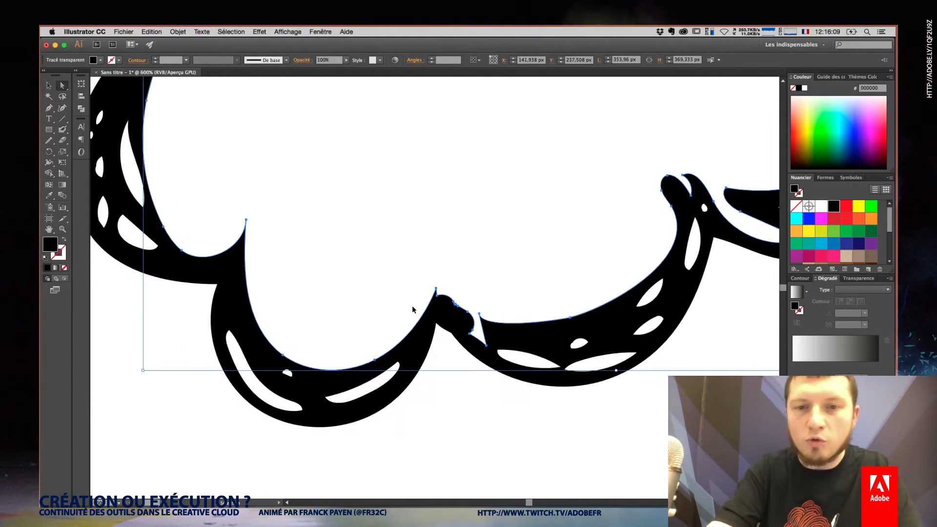
pyautogui.scroll(-2, 412, 305)
pyautogui.scroll(-1, 412, 305)
pyautogui.scroll(2, 606, 249)
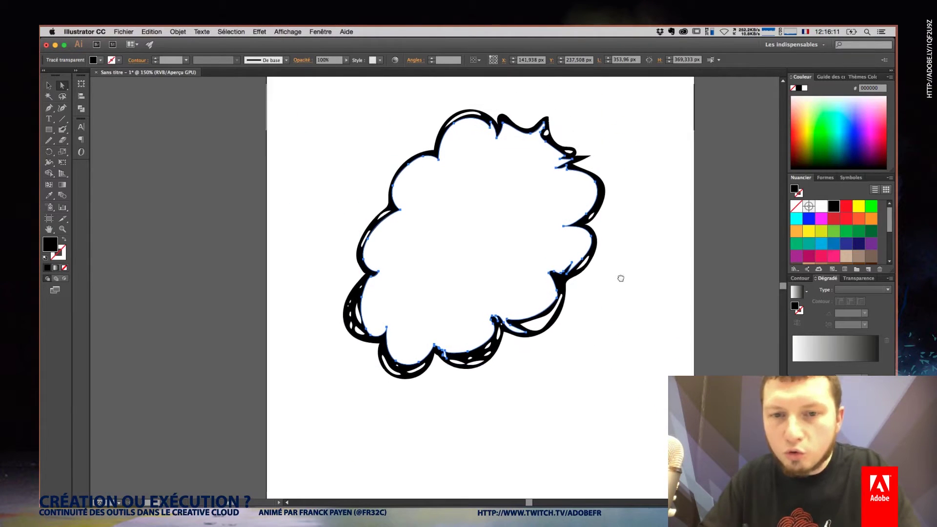
pyautogui.scroll(1, 619, 276)
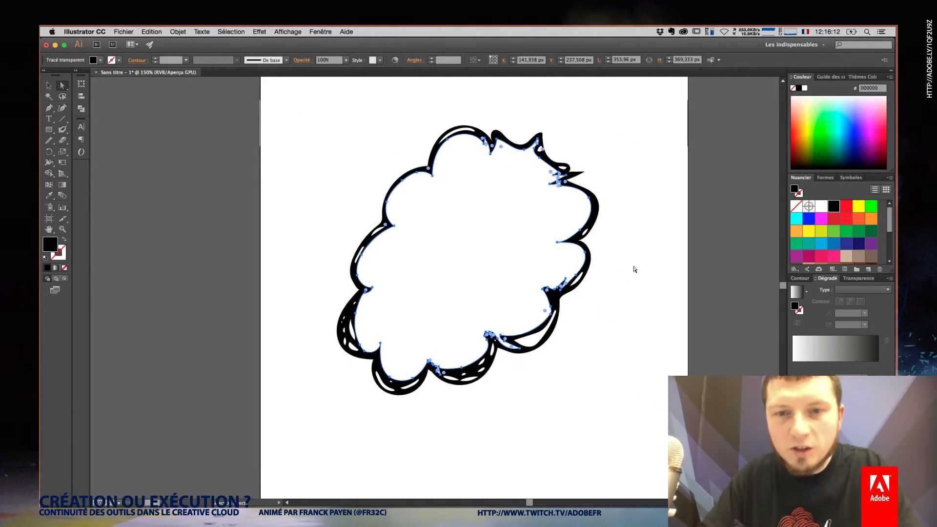
pyautogui.click(604, 340)
pyautogui.click(521, 343)
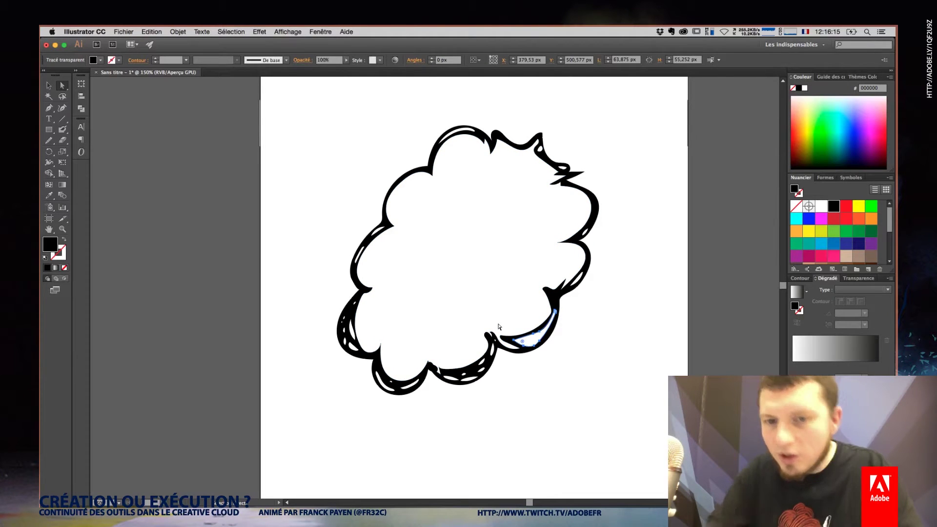
pyautogui.hotkey('shift', 'e')
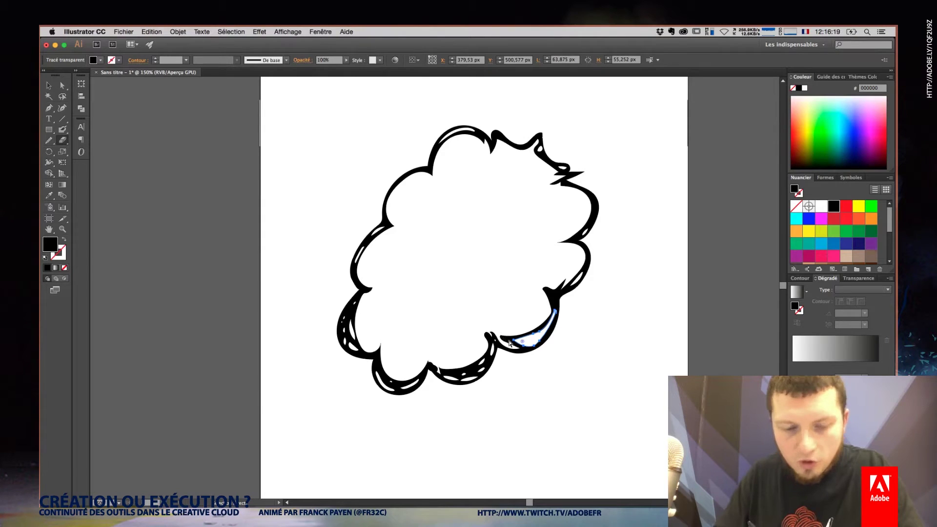
pyautogui.moveTo(511, 345); pyautogui.dragTo(530, 344)
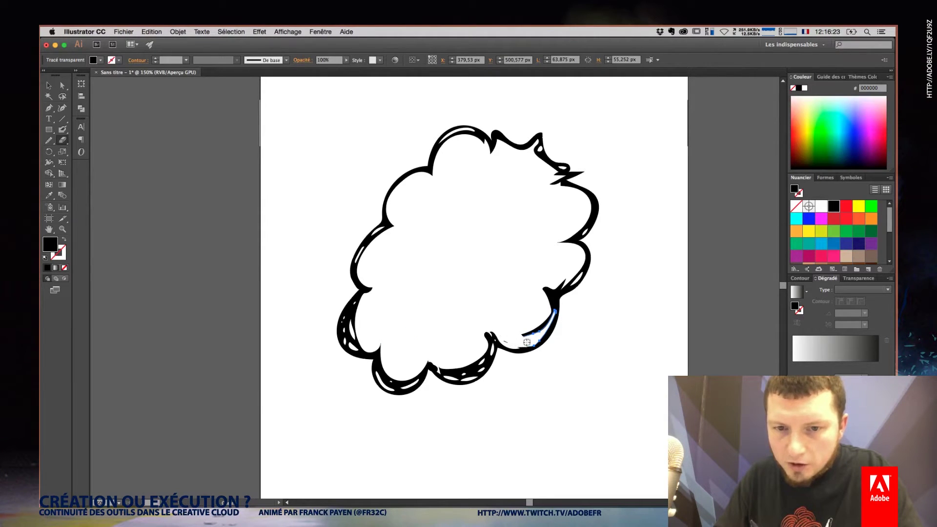
# Select the whole cloud and turn it into a solid black filled silhouette
pyautogui.hotkey('ctrl', 'a')
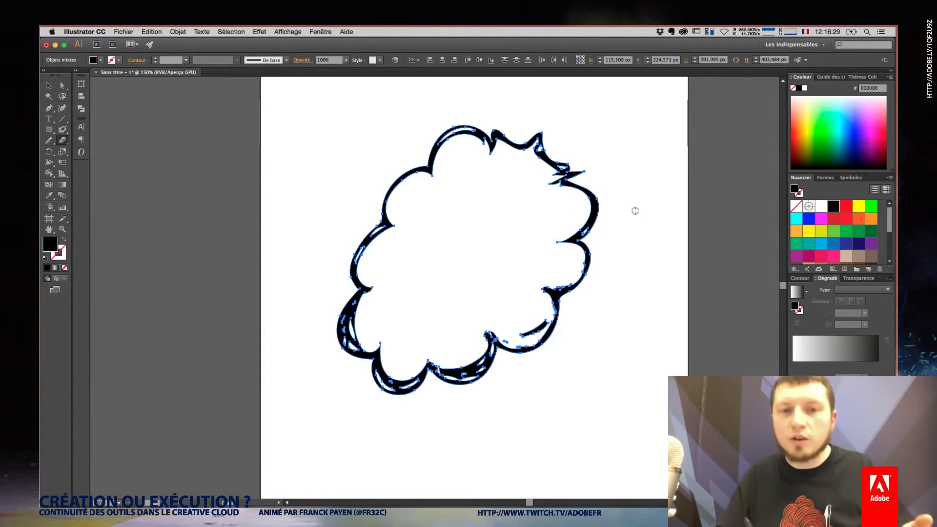
pyautogui.press('a')
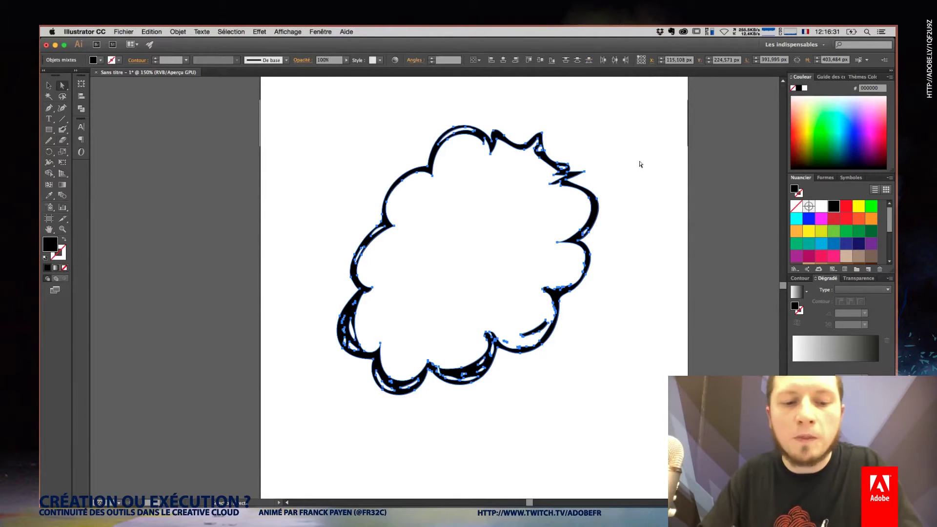
pyautogui.click(641, 164)
pyautogui.click(589, 202)
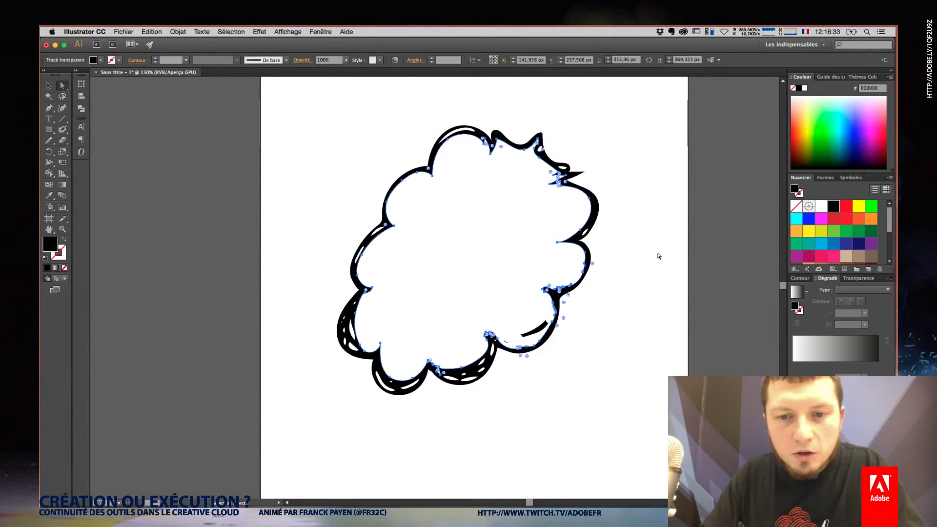
pyautogui.press('v')
pyautogui.press('a')
pyautogui.press('v')
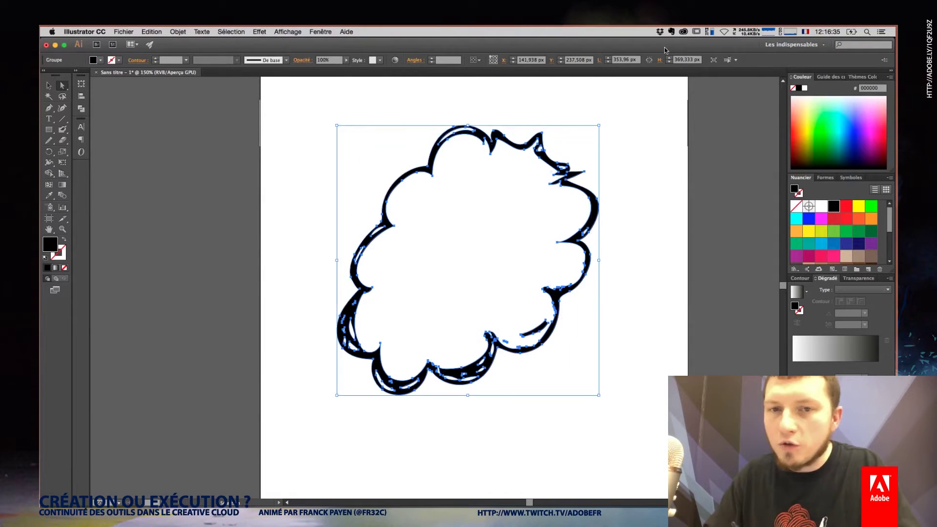
pyautogui.hotkey('shift', 'x')
# Brush away the spikes and notches on the black cloud's lower edges, detaching the pencil tool group
pyautogui.moveTo(523, 229)
pyautogui.mouseDown()
pyautogui.moveTo(481, 263)
pyautogui.moveTo(503, 265)
pyautogui.mouseUp()
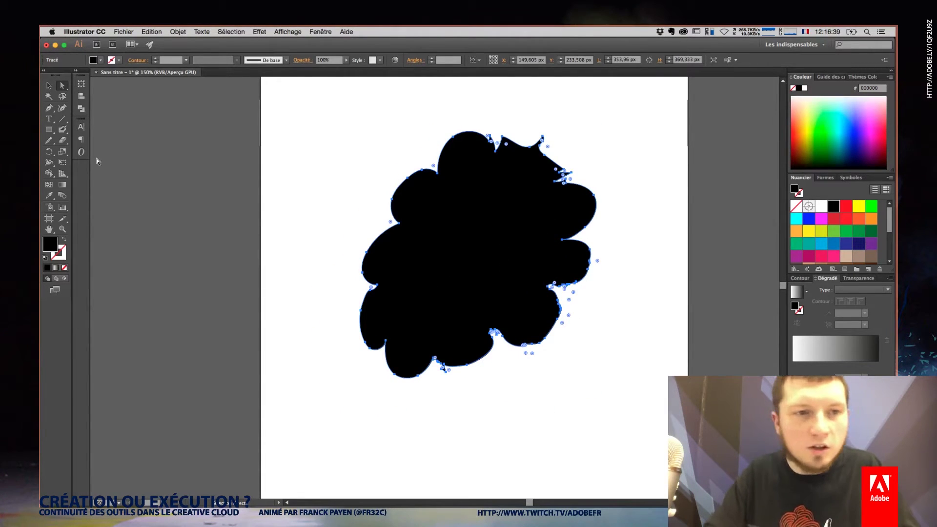
pyautogui.click(49, 140)
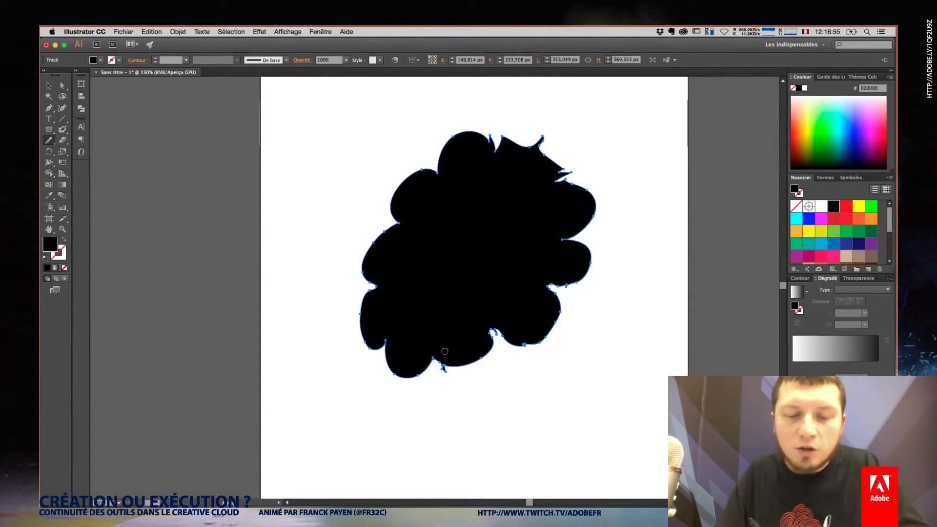
pyautogui.scroll(2, 445, 352)
pyautogui.scroll(-3, 468, 185)
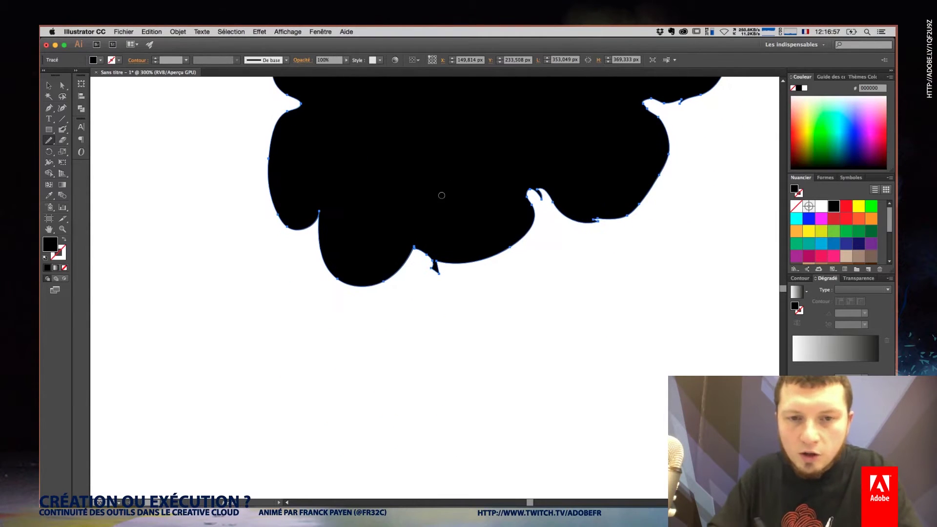
pyautogui.click(49, 141)
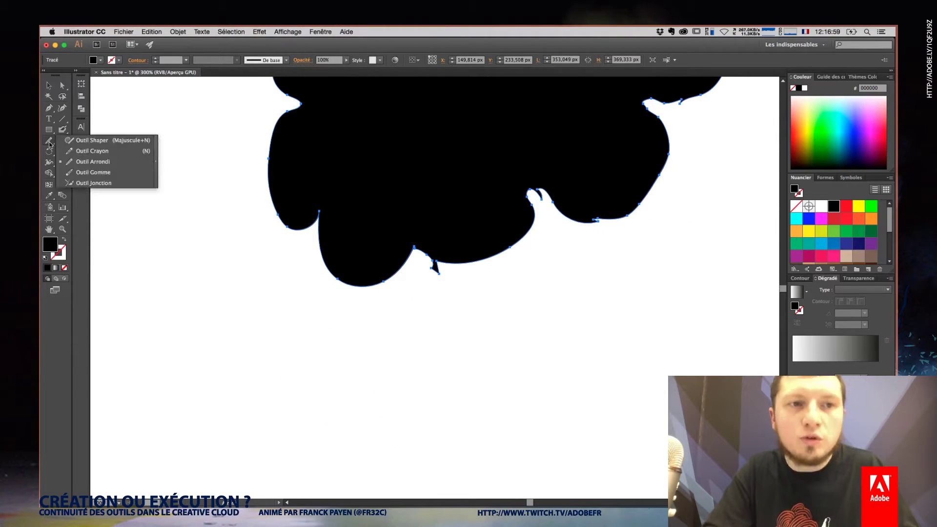
pyautogui.click(156, 165)
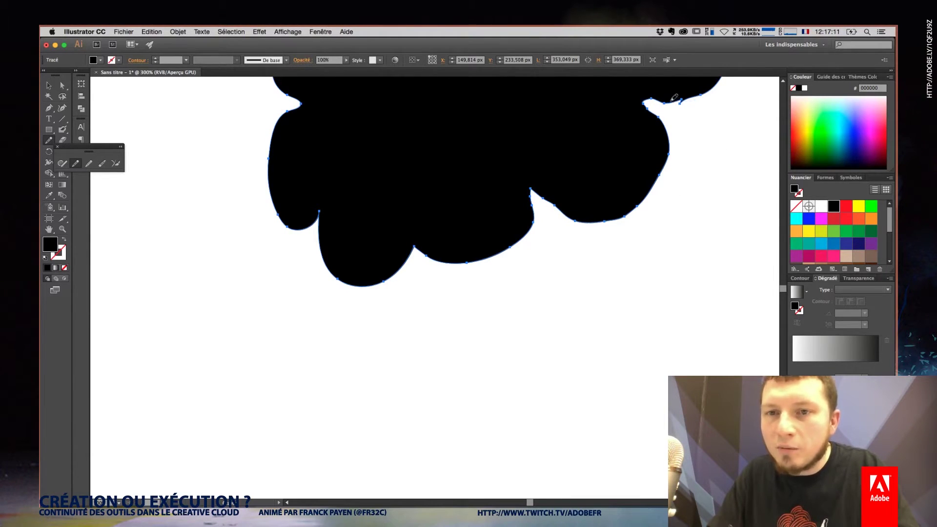
pyautogui.scroll(5, 715, 98)
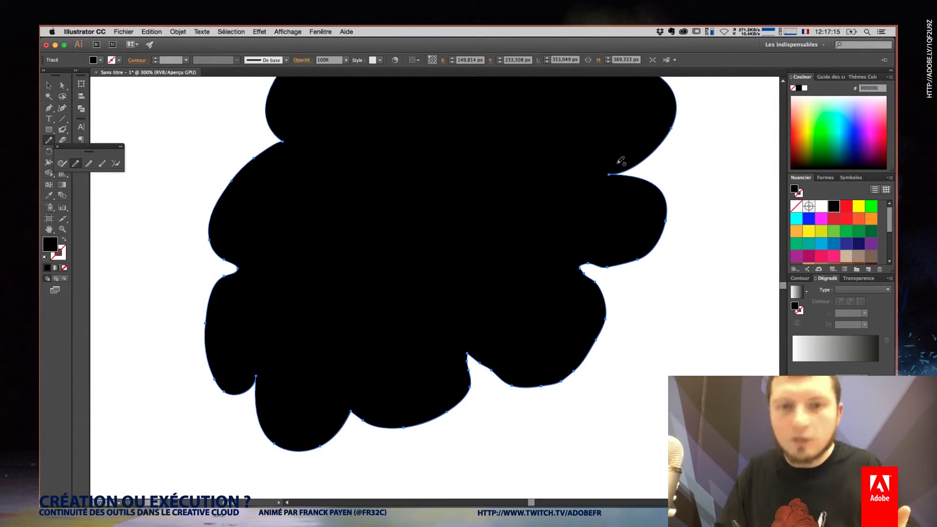
# Fill the cloud with the A64657 library theme colour and view it at 150%
pyautogui.click(320, 31)
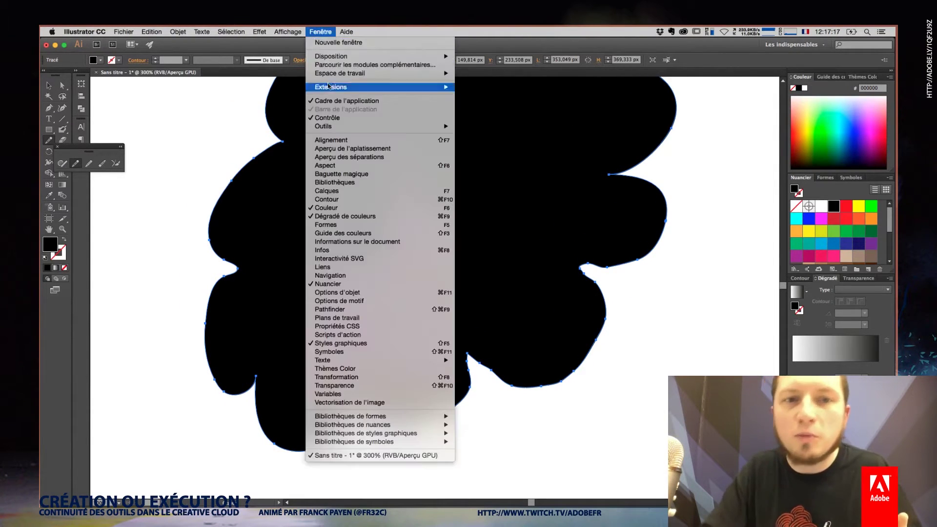
pyautogui.click(335, 183)
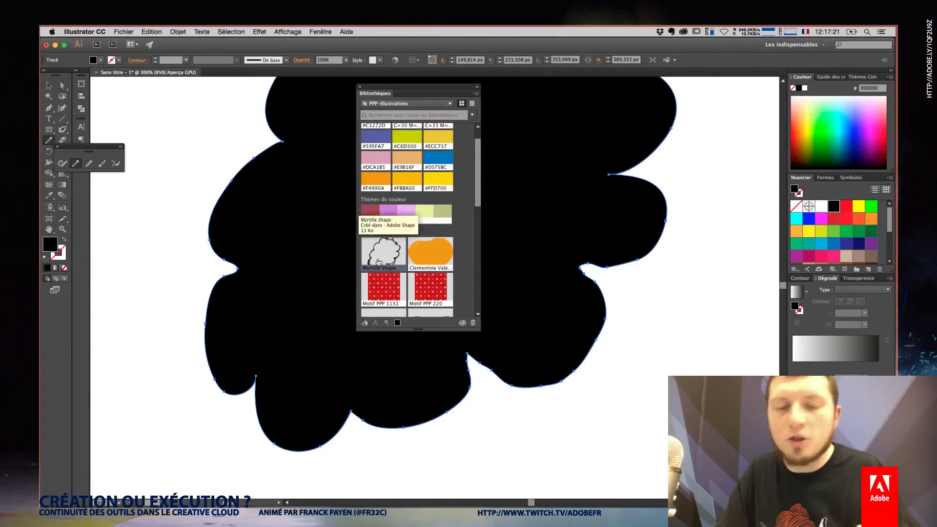
pyautogui.moveTo(371, 212)
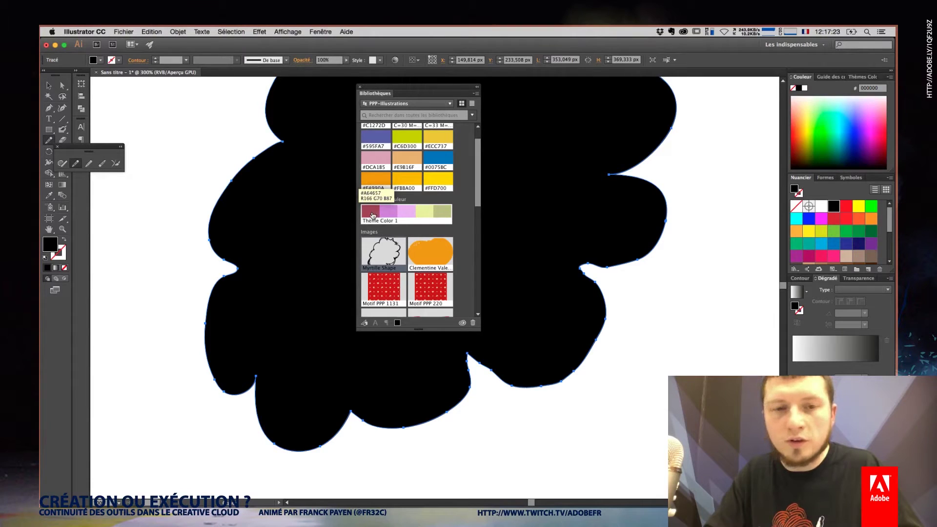
pyautogui.click(371, 215)
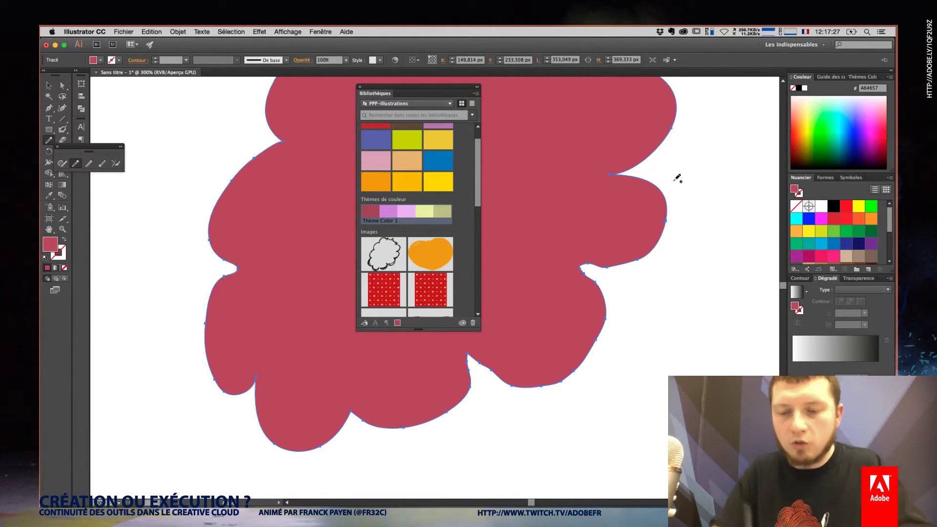
pyautogui.hotkey('ctrl', '-')
pyautogui.hotkey('ctrl', '-')
pyautogui.moveTo(577, 191); pyautogui.dragTo(714, 200)
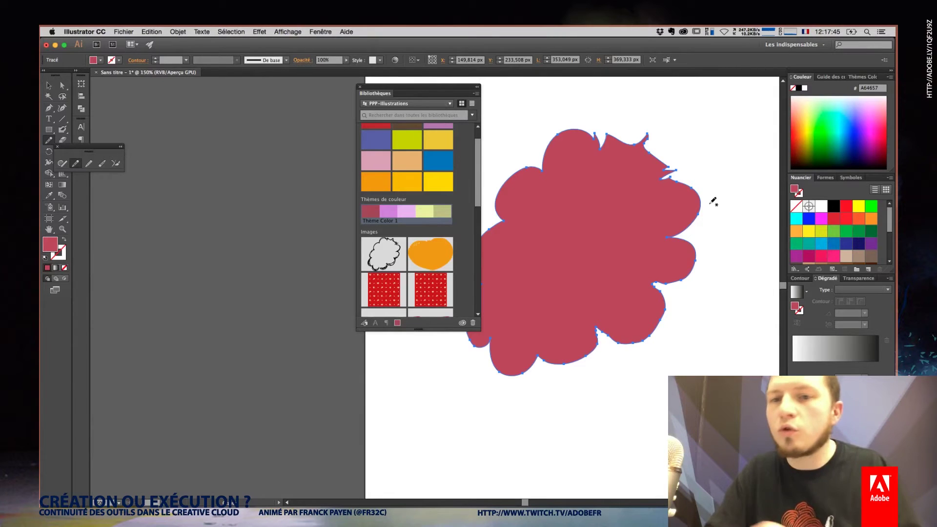
# Recolour the cloud fill from magenta to dark blue 181464 using the Nuancier swatches
pyautogui.click(809, 257)
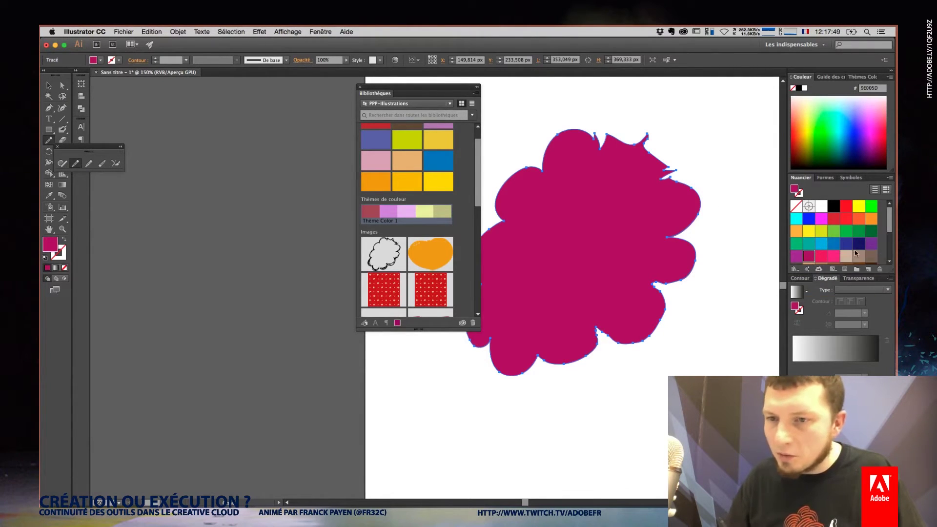
pyautogui.click(860, 245)
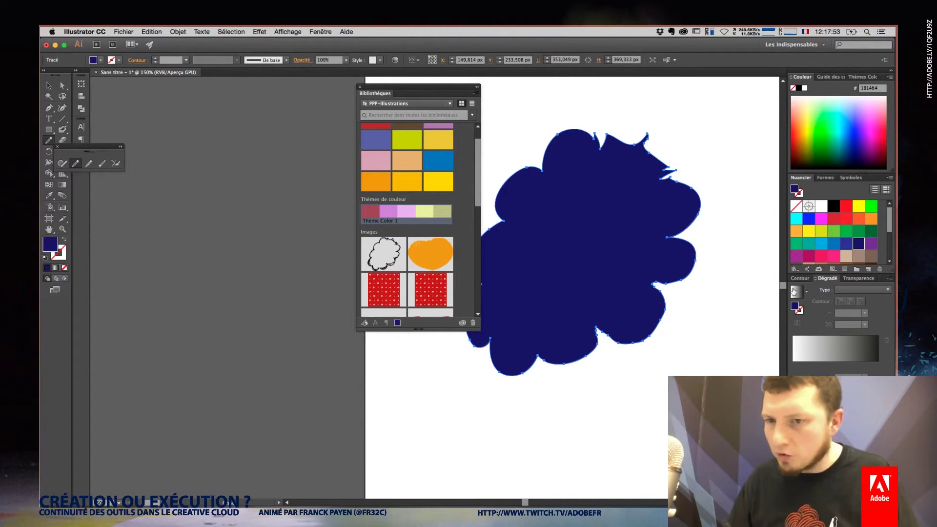
pyautogui.scroll(-2, 472, 209)
pyautogui.scroll(-2, 473, 209)
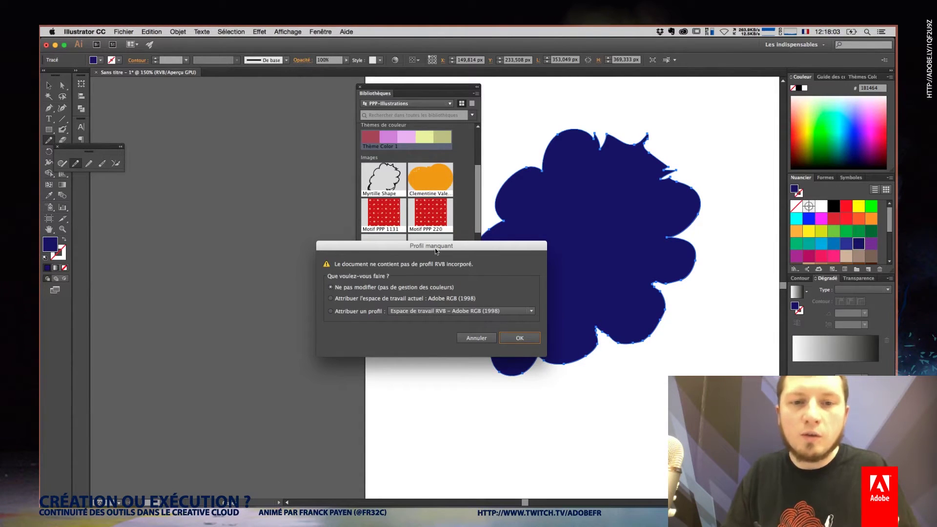
# Accept the missing-profile prompt and name the new library image Myrtille
pyautogui.click(525, 340)
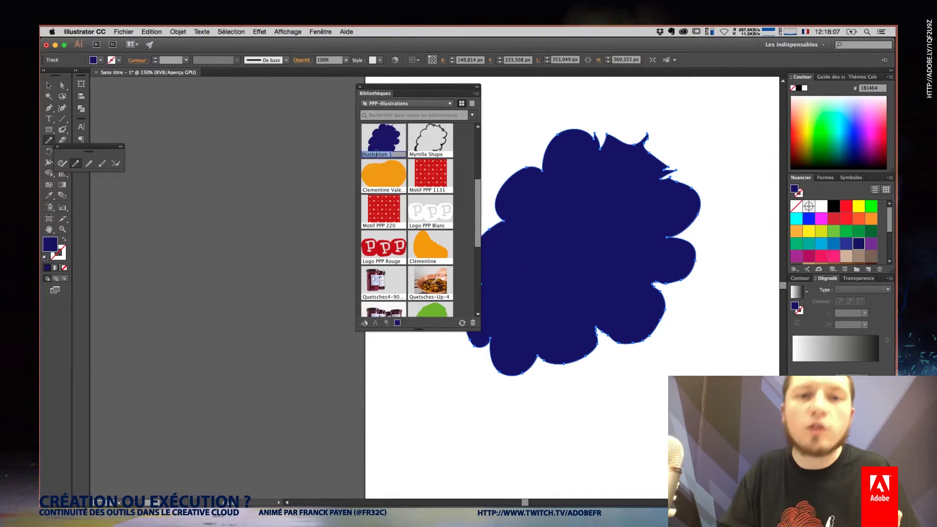
pyautogui.write('Myrtille')
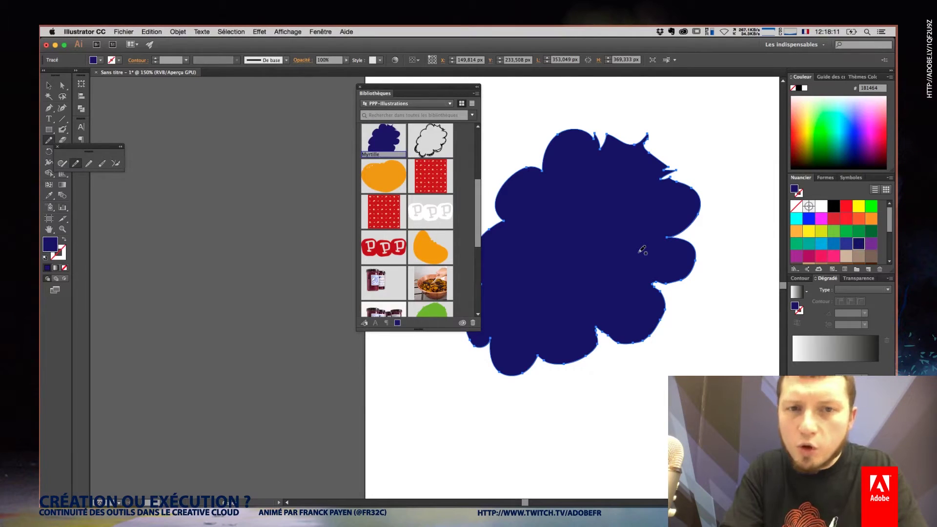
pyautogui.press('Return')
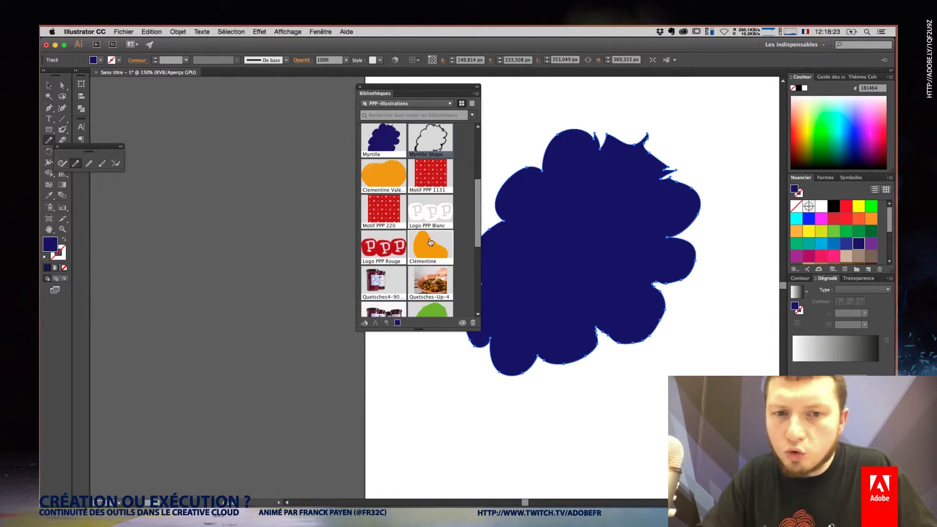
pyautogui.scroll(-2, 473, 216)
pyautogui.scroll(-3, 434, 222)
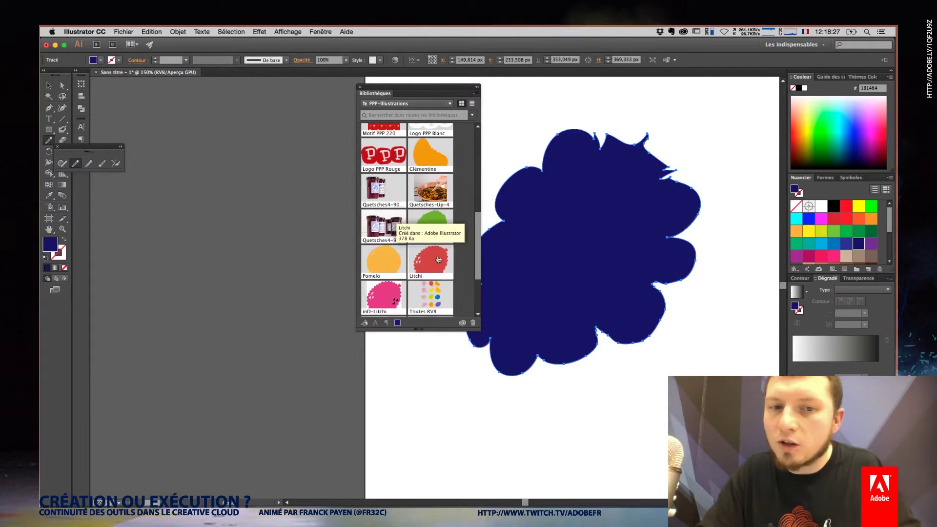
pyautogui.scroll(-3, 478, 254)
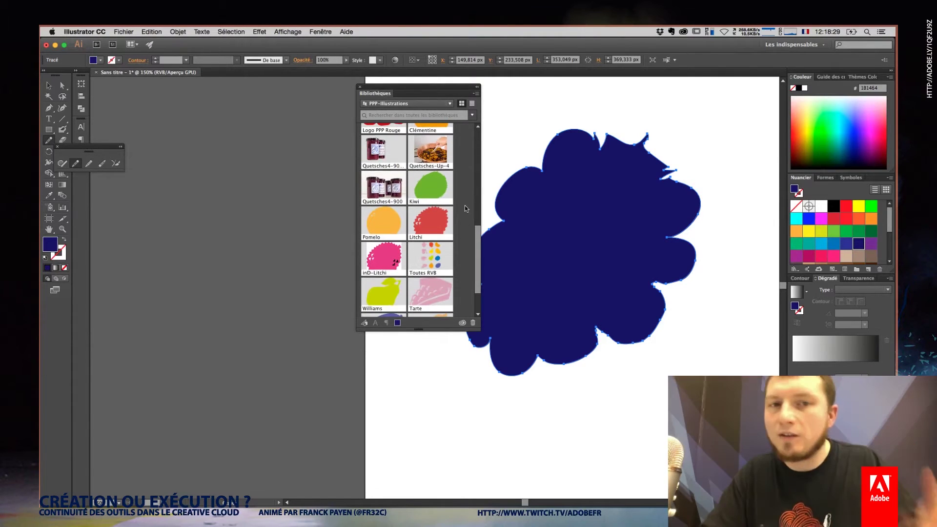
# Search all libraries for 'myrtil', starting from the Illustrator library
pyautogui.click(410, 104)
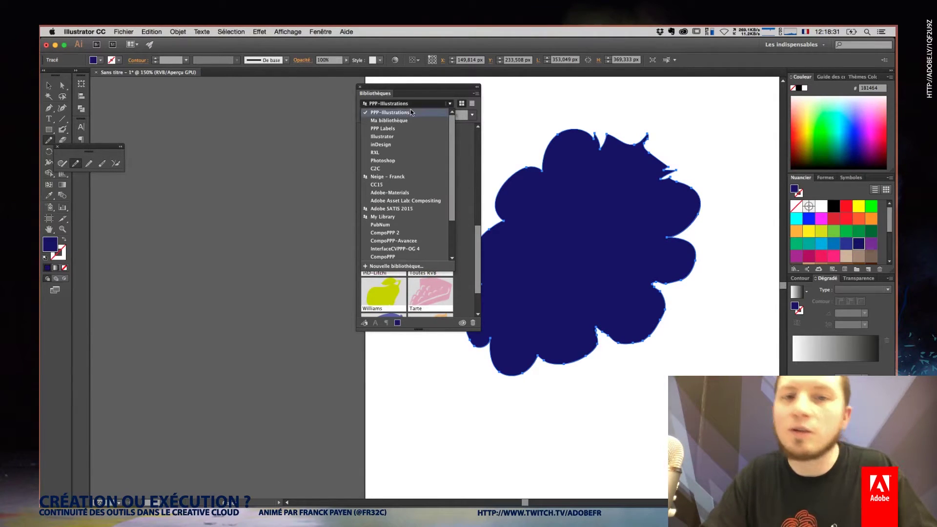
pyautogui.click(403, 137)
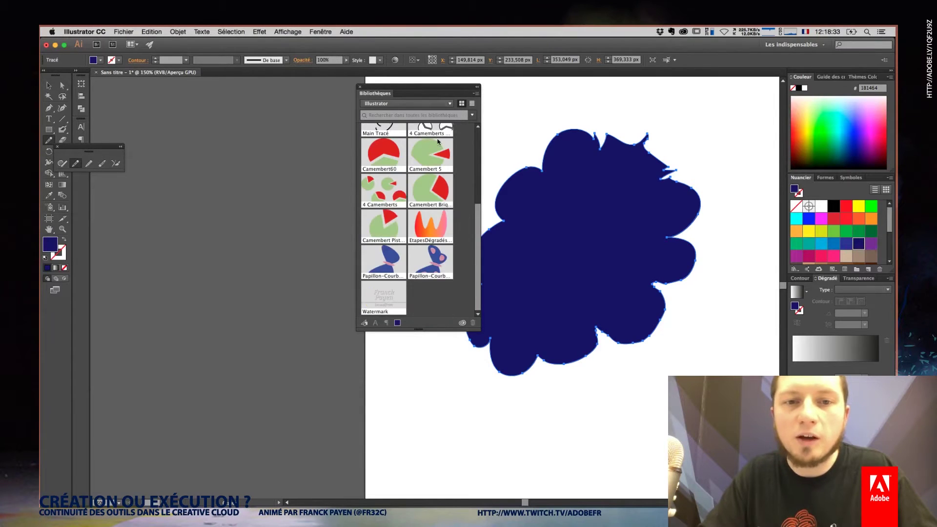
pyautogui.moveTo(474, 214); pyautogui.dragTo(474, 147)
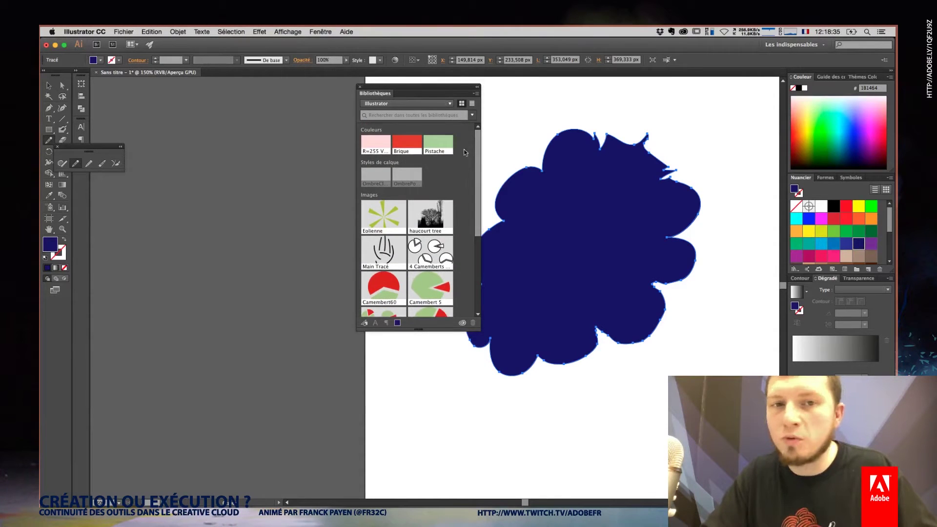
pyautogui.click(406, 115)
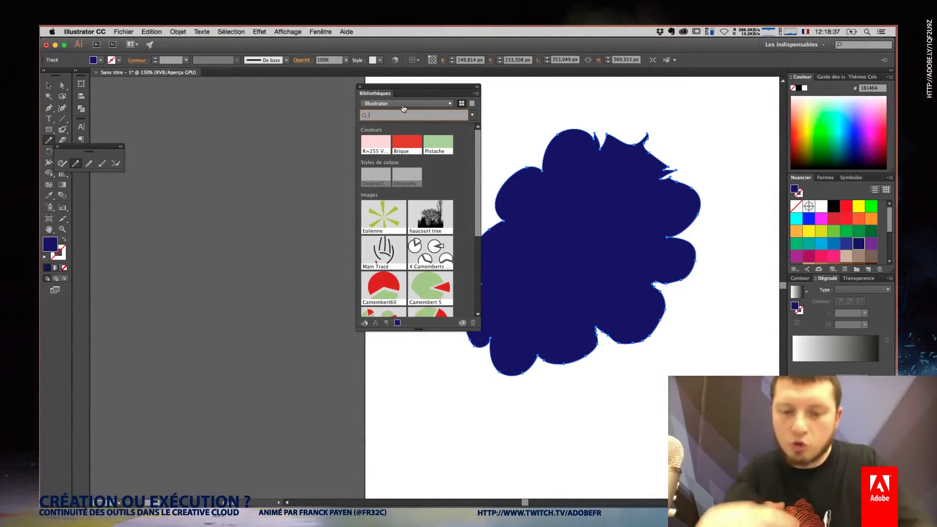
pyautogui.write('myrtil')
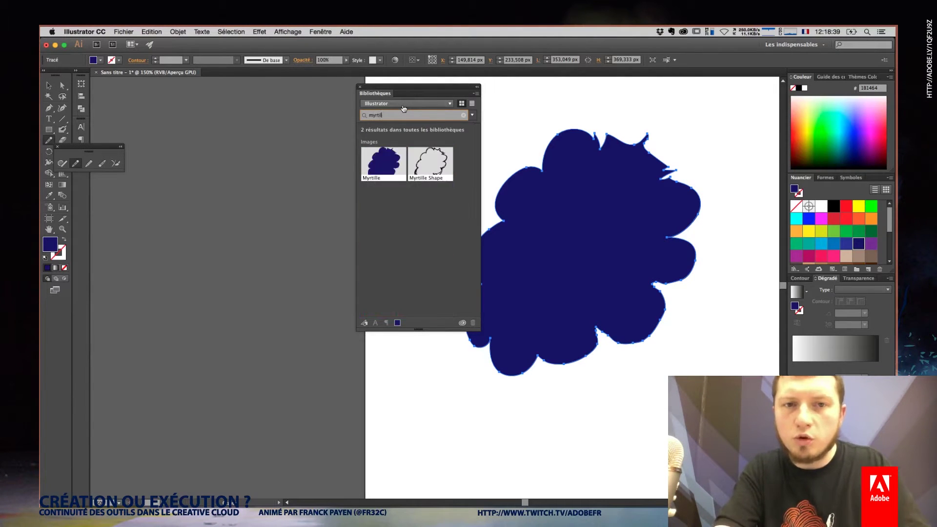
pyautogui.click(473, 116)
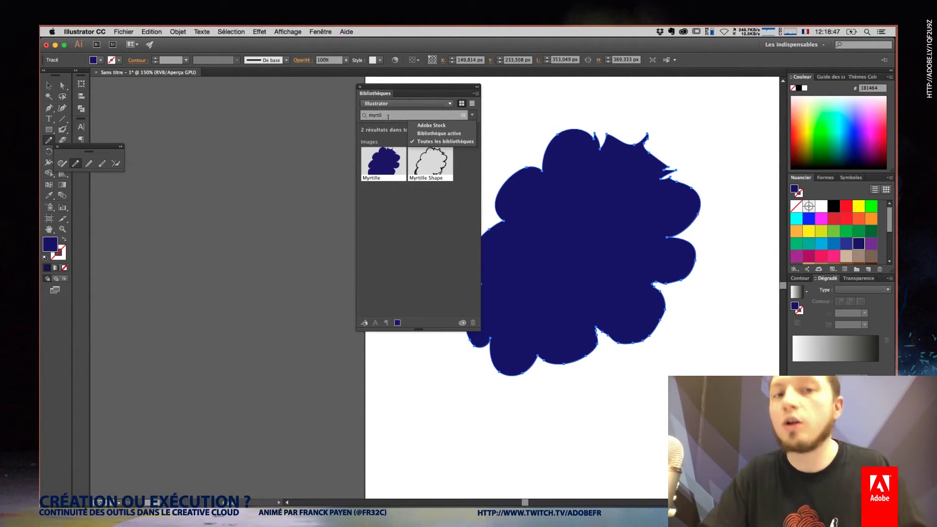
pyautogui.click(366, 104)
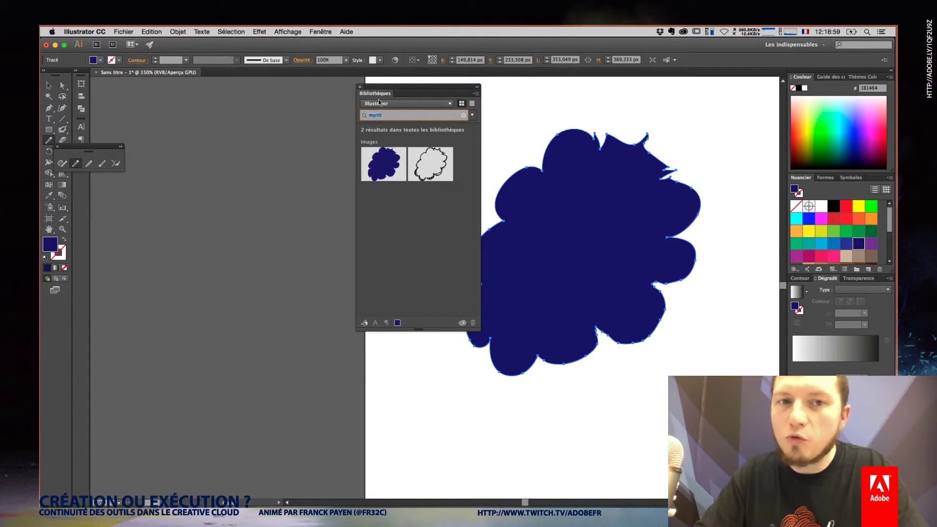
# Dock the Libraries panel and switch to QuickTime Player showing the mirrored iPad
pyautogui.moveTo(378, 101); pyautogui.dragTo(783, 101)
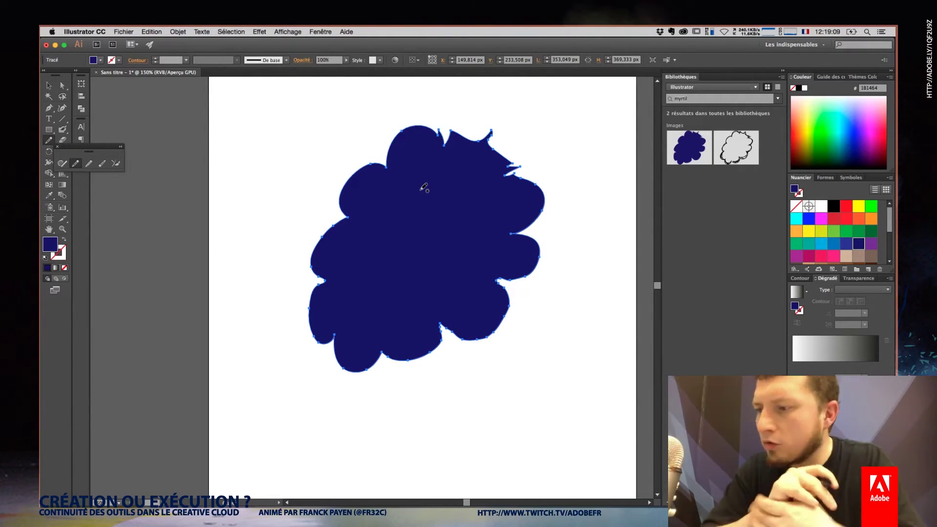
pyautogui.press('super+Tab')
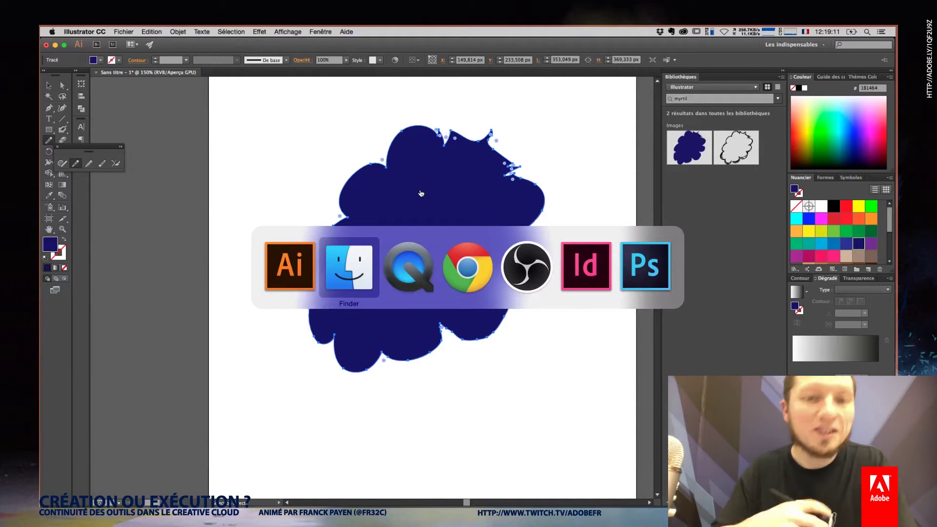
pyautogui.press('super+Tab')
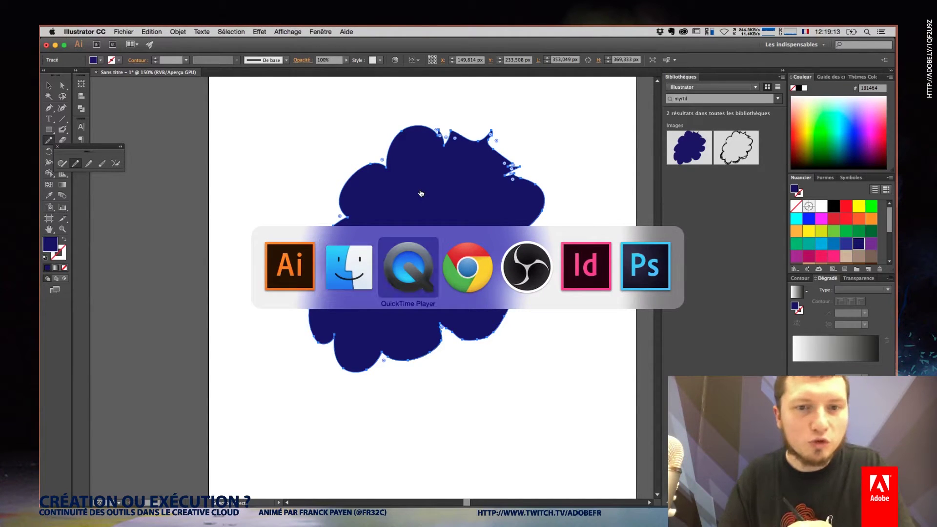
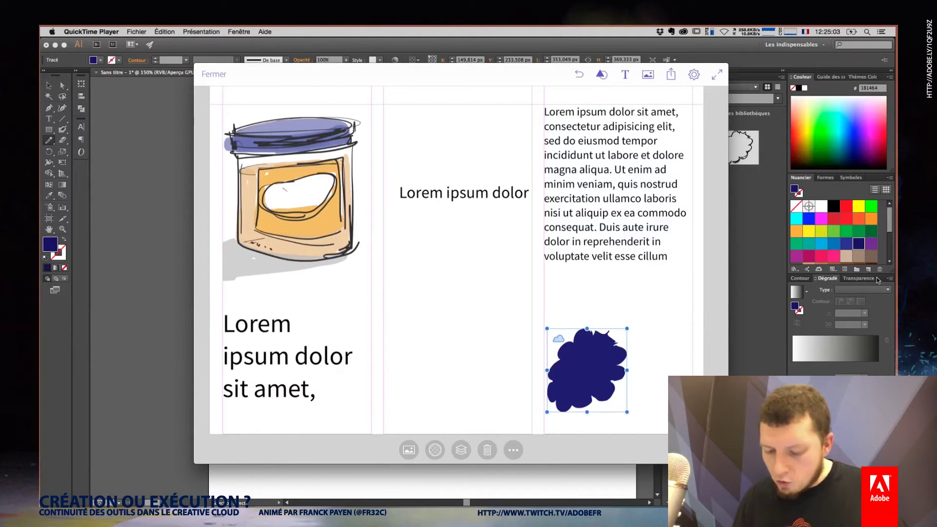
# Move the navy blob up and right so it sits below the body text column
pyautogui.moveTo(587, 370); pyautogui.dragTo(653, 315)
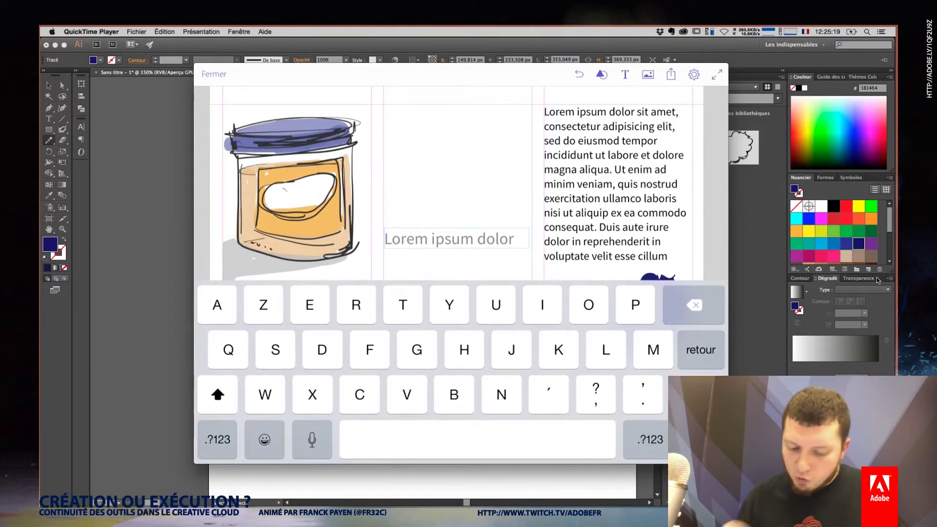
# Type 'Confitures' over the 'Lorem ipsum dolor' heading placeholder
pyautogui.write('Con')
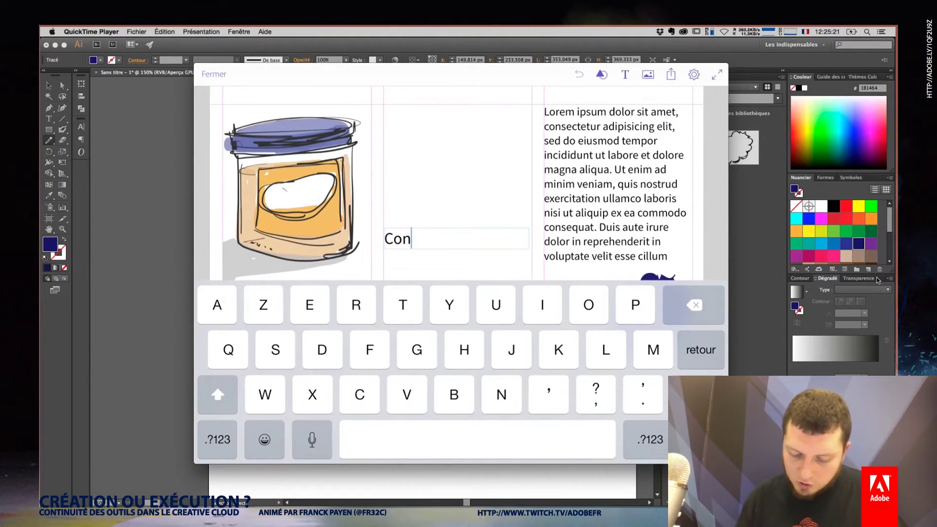
pyautogui.write('fitures')
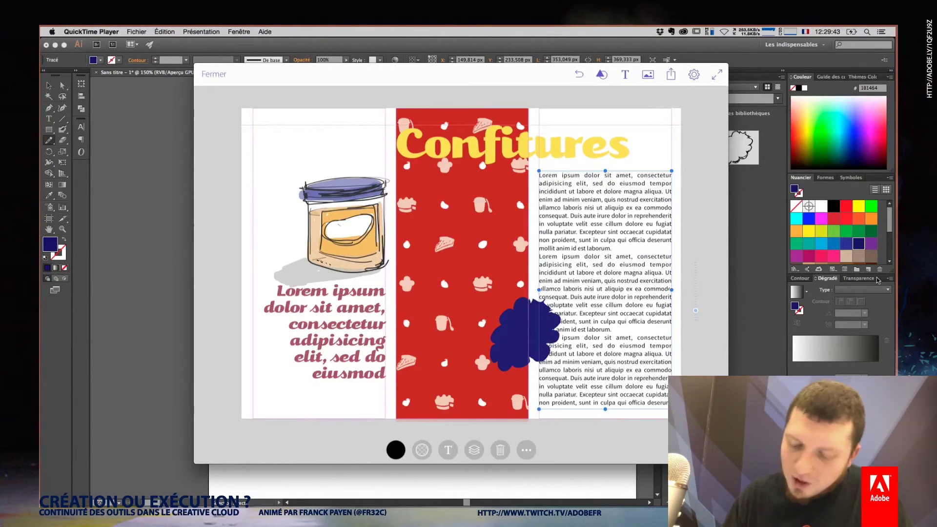
# Show the Share menu's send-to options for InDesign, Photoshop and Illustrator
pyautogui.click(671, 74)
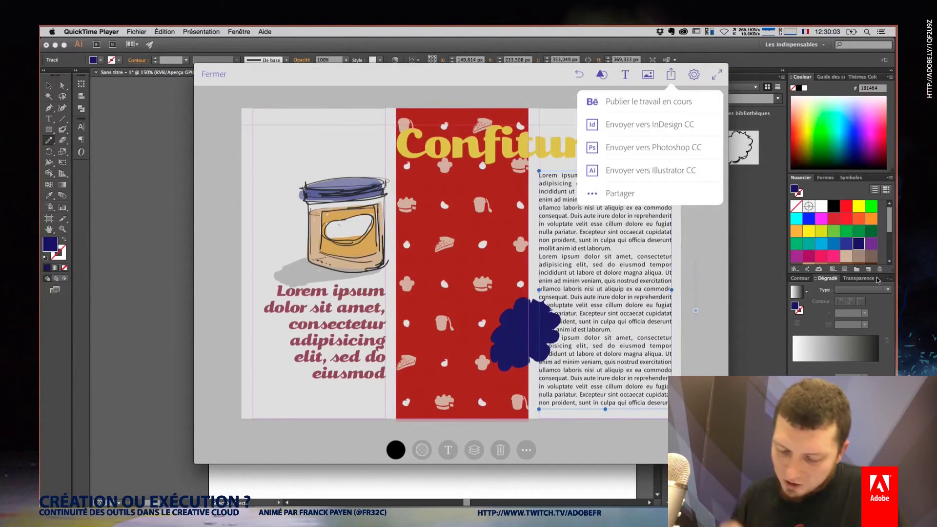
# Send the Confitures layout to InDesign CC and switch over to InDesign
pyautogui.click(650, 124)
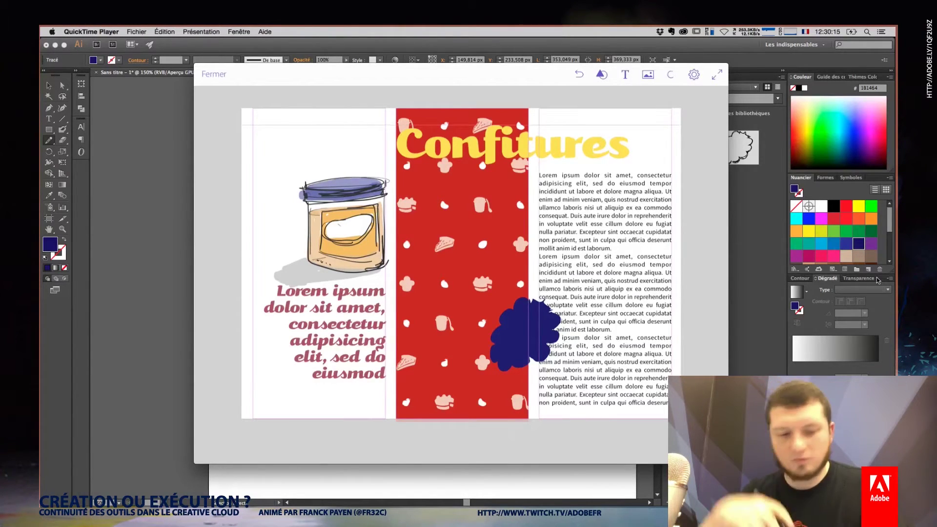
pyautogui.press('super+Tab')
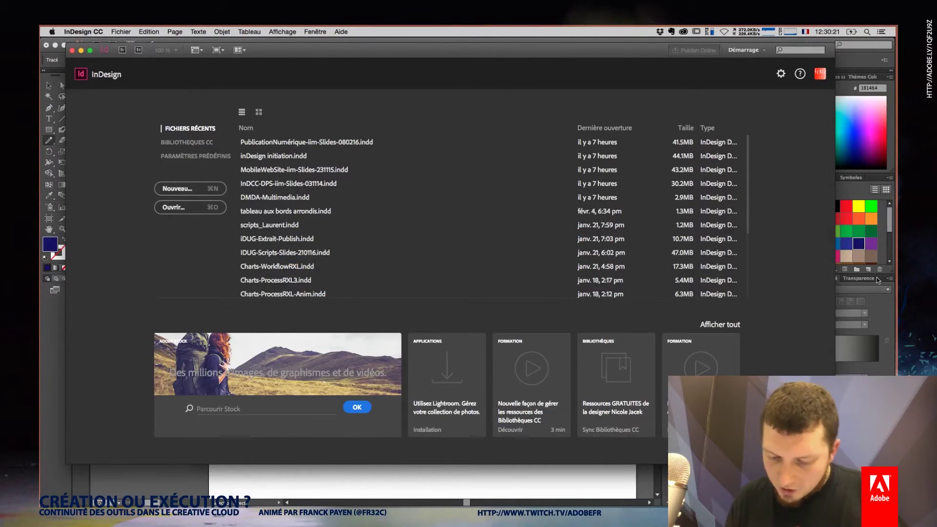
# Let InDesign open the Comp layout as an untitled document, switching back to the tablet mirror
pyautogui.press('super+Tab')
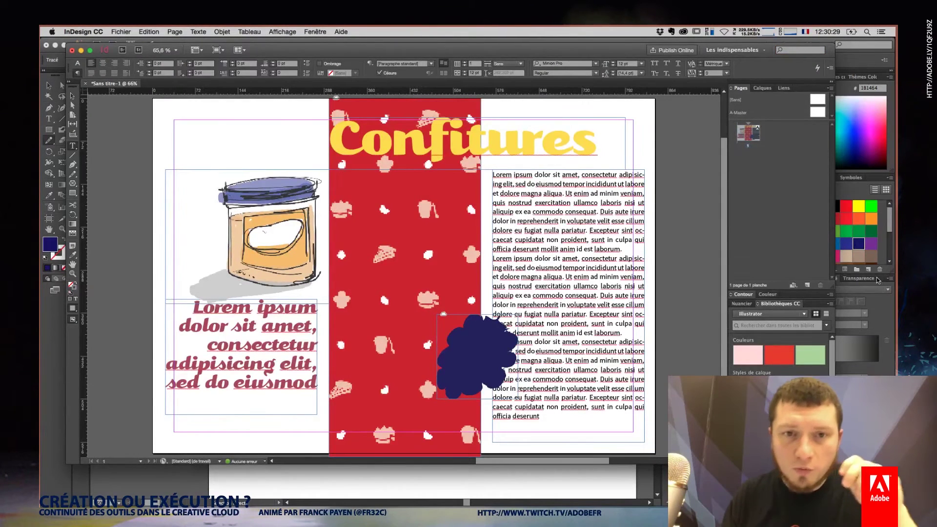
pyautogui.press('super+Tab')
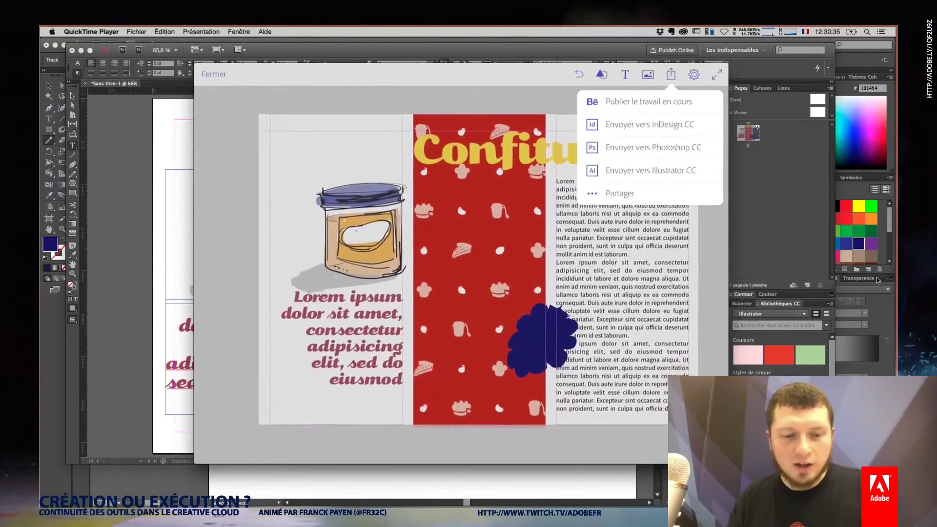
# Bring the converted Confitures document in InDesign CC to the front
pyautogui.press('super+Tab')
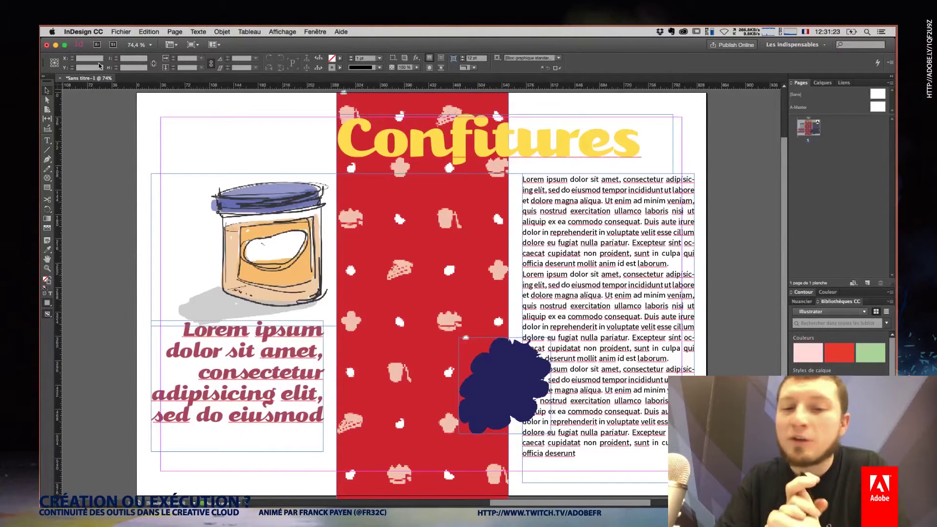
pyautogui.moveTo(505, 384)
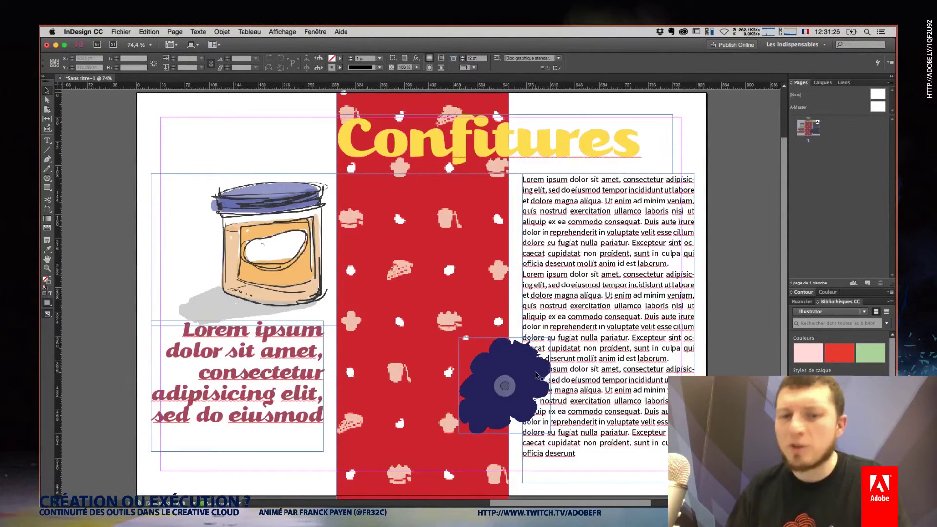
# Wrap the body text around the navy blob's bounding shape and show the Text Wrap settings
pyautogui.click(537, 364)
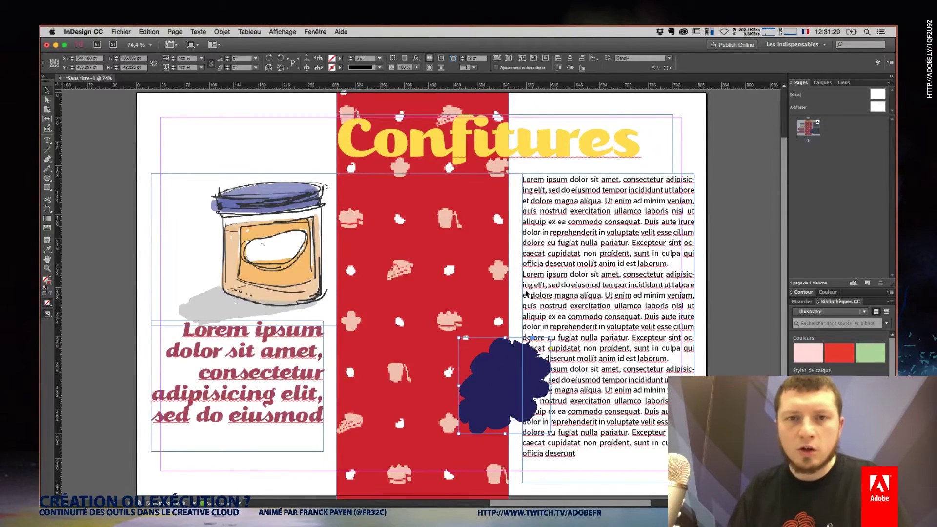
pyautogui.click(430, 68)
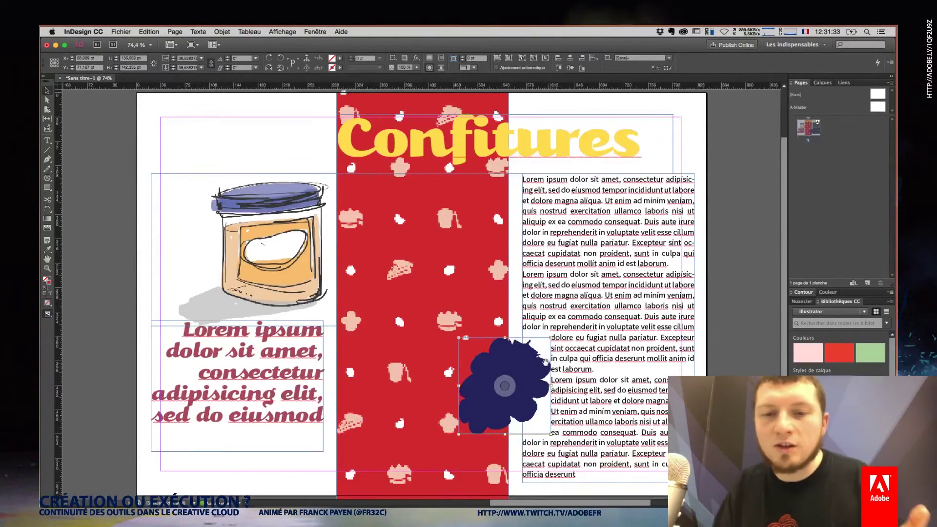
pyautogui.keyDown('alt'); pyautogui.click(429, 68); pyautogui.keyUp('alt')
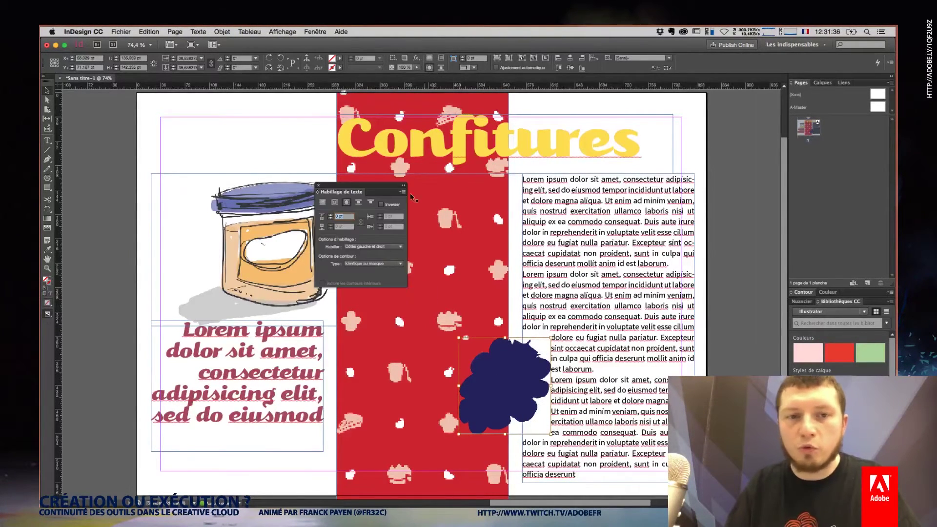
# Wrap text on left and right sides using Détection des contours with a 6 pt offset
pyautogui.click(379, 248)
pyautogui.click(378, 273)
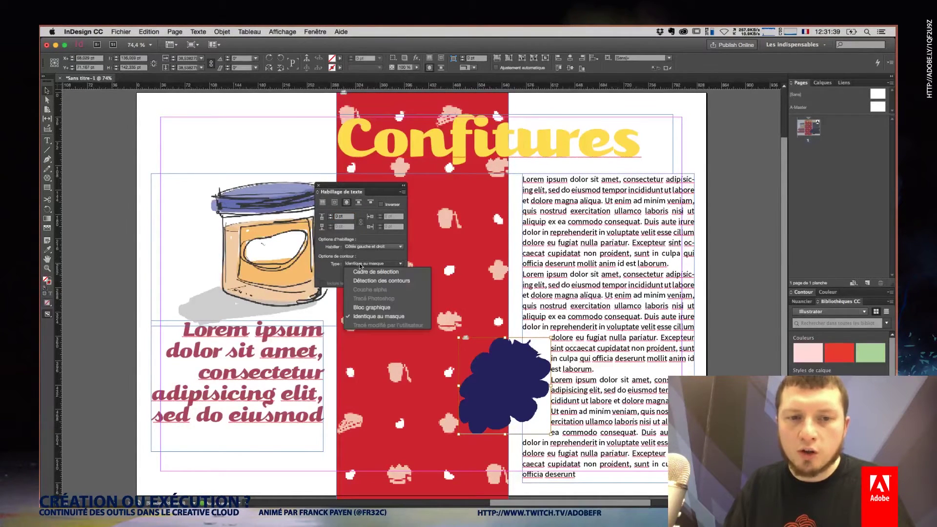
pyautogui.click(372, 283)
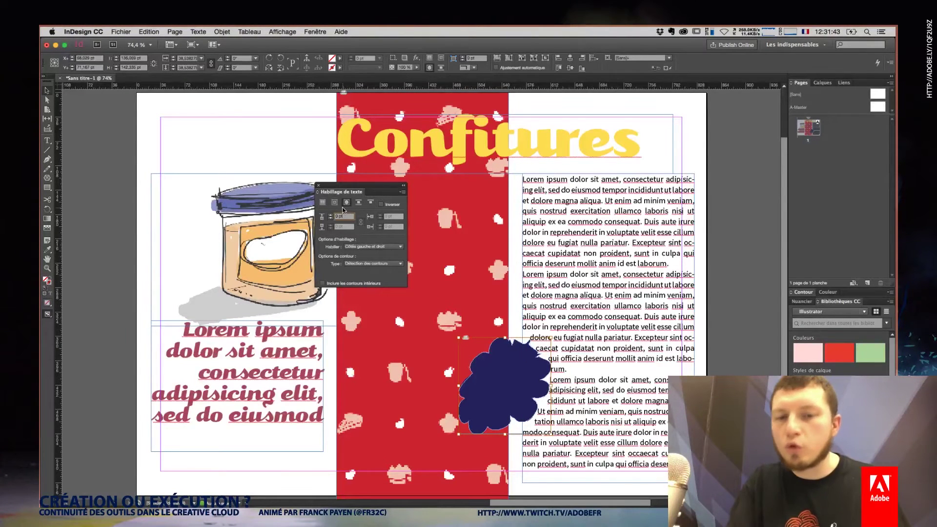
pyautogui.write('6')
pyautogui.press('Return')
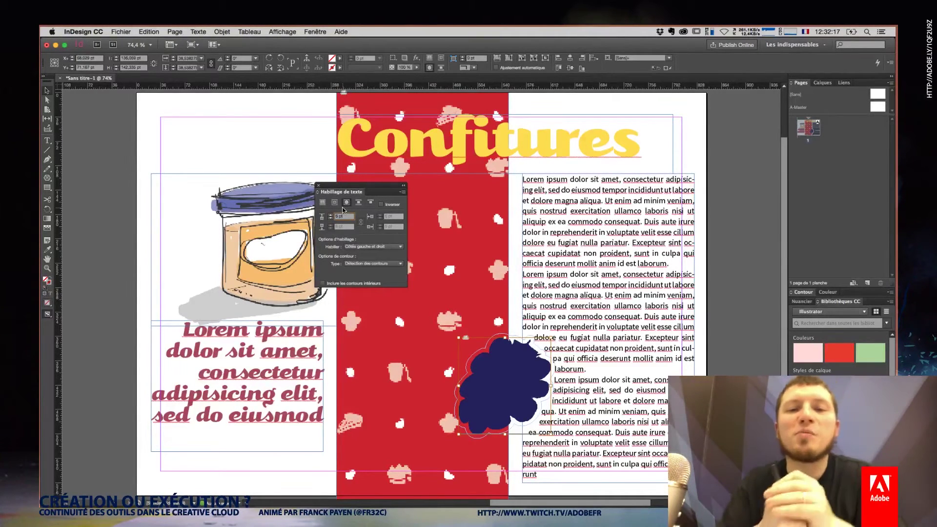
pyautogui.click(423, 296)
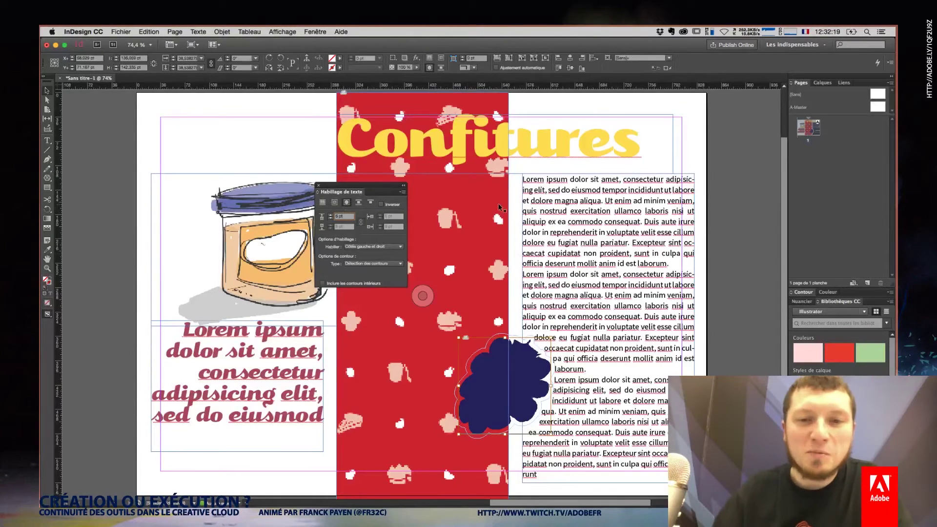
pyautogui.click(244, 250)
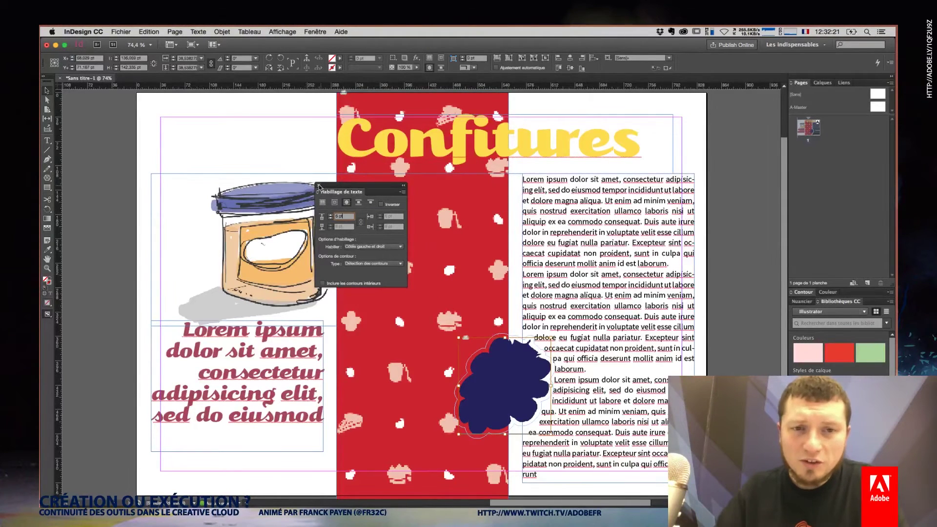
pyautogui.click(319, 185)
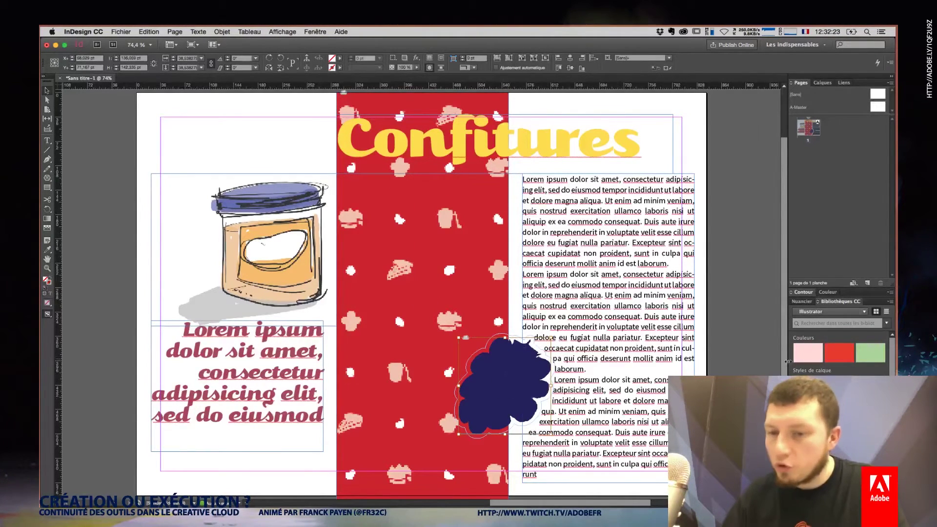
# Switch CC Libraries to PPP-Illustrations, widen the panel dock and zoom to its graphics
pyautogui.click(817, 313)
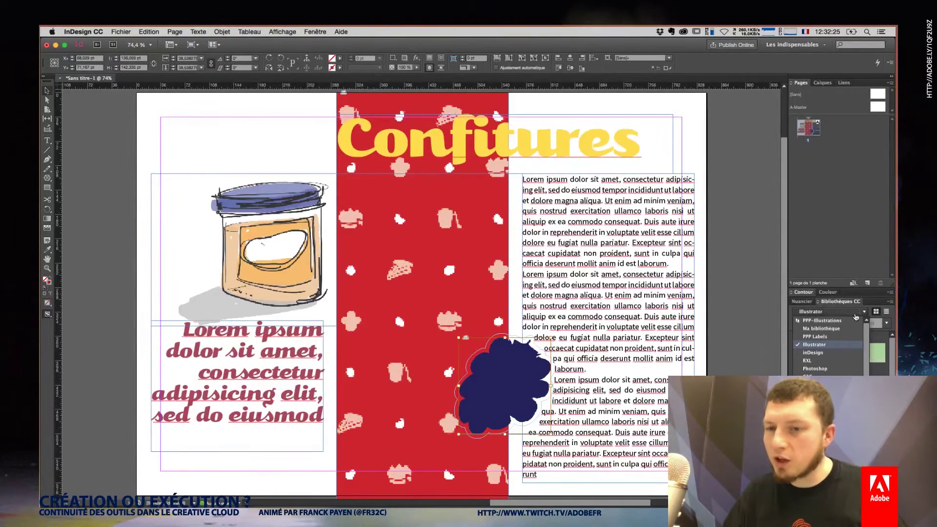
pyautogui.click(822, 321)
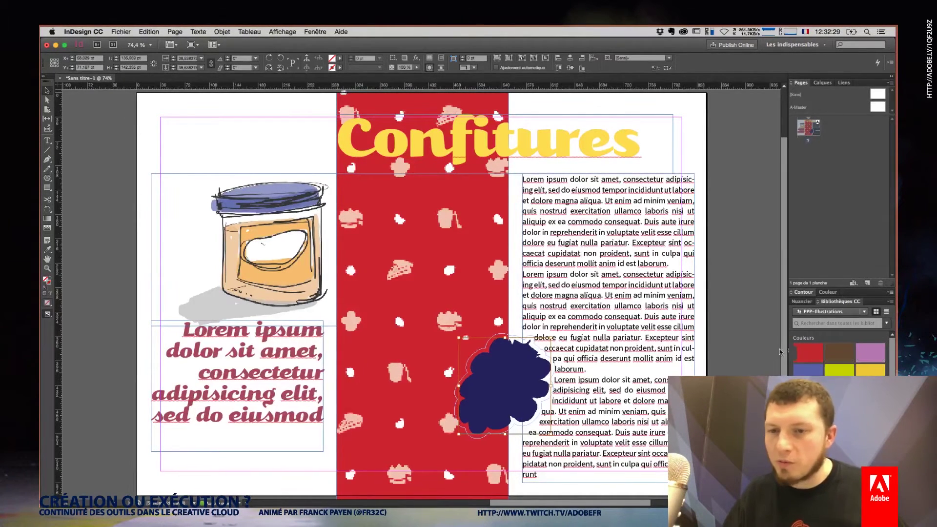
pyautogui.moveTo(787, 357); pyautogui.dragTo(739, 357)
pyautogui.scroll(-2, 807, 343)
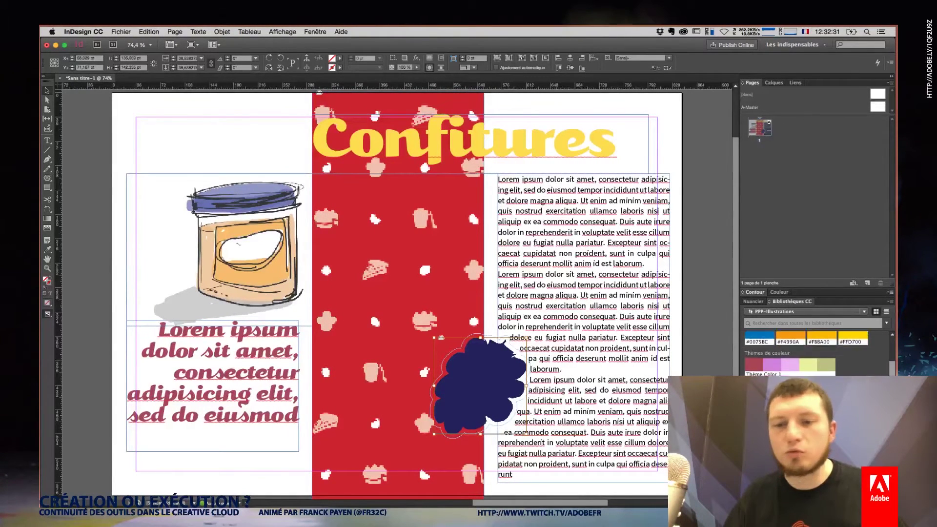
pyautogui.scroll(-2, 807, 343)
pyautogui.scroll(-2, 806, 343)
pyautogui.scroll(-2, 806, 351)
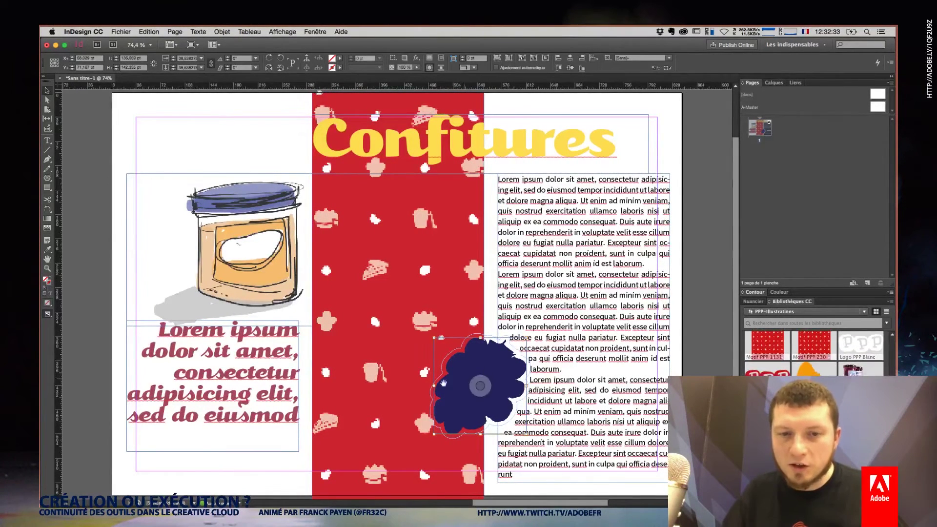
pyautogui.moveTo(397, 296)
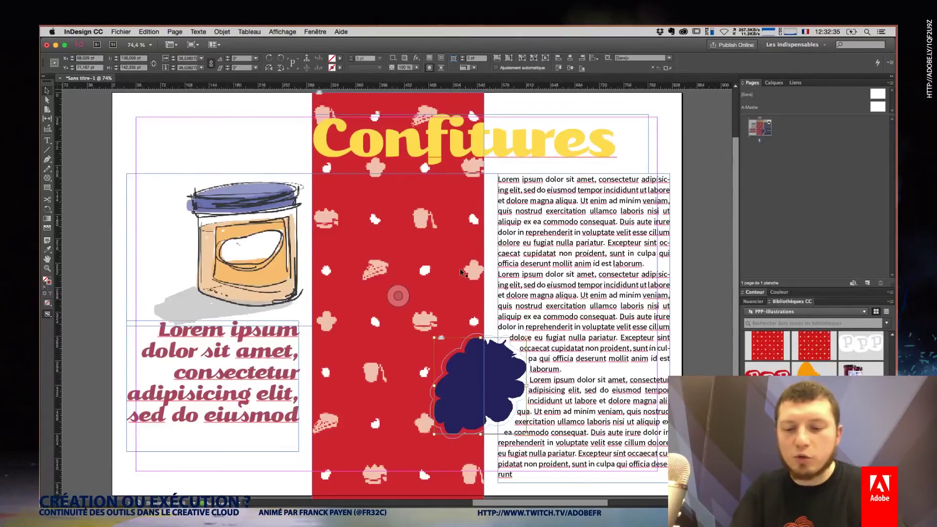
pyautogui.press('super+equal')
pyautogui.press('super+equal')
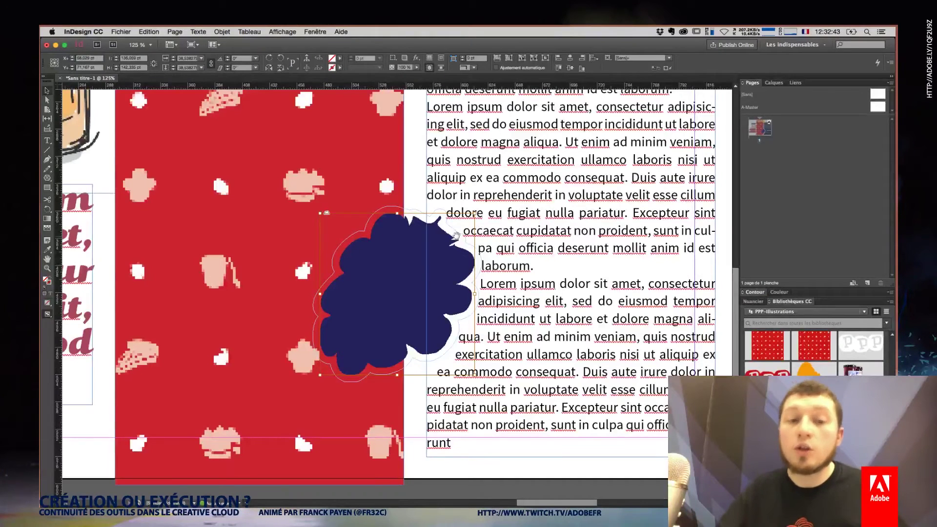
# Place the Kiwi, Pomelo and Williams library graphics onto the red band
pyautogui.click(402, 276)
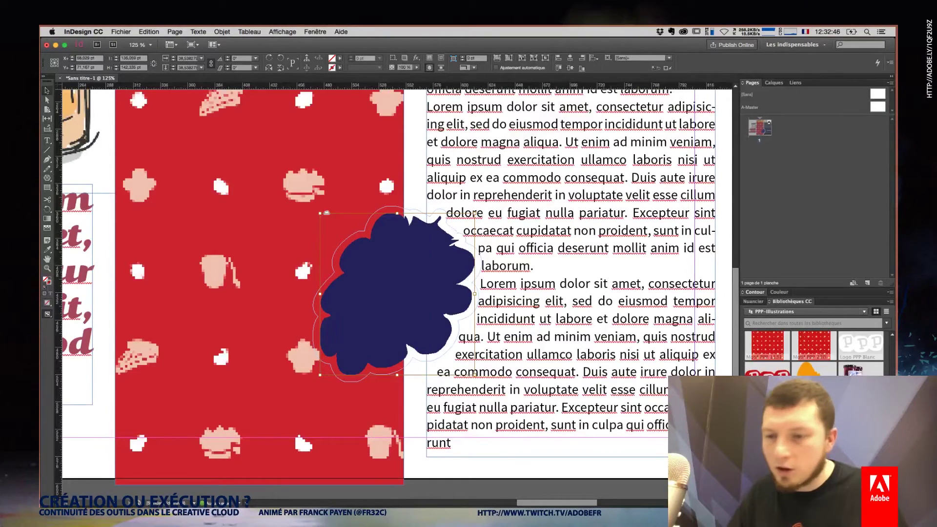
pyautogui.click(796, 84)
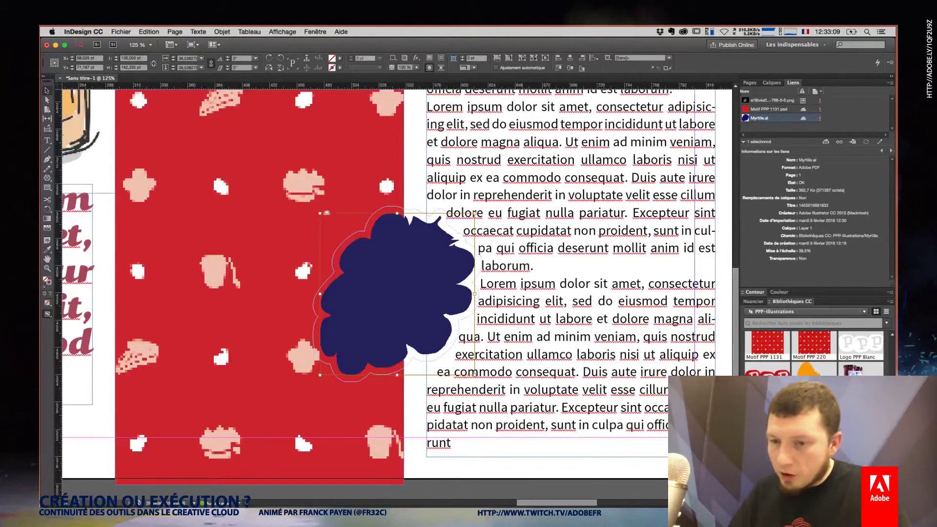
pyautogui.click(246, 289)
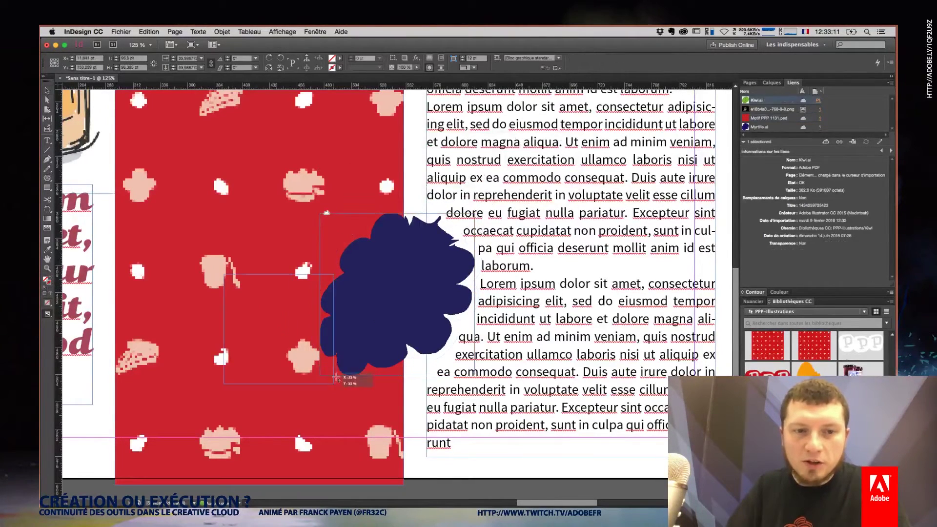
pyautogui.moveTo(223, 274); pyautogui.dragTo(343, 393)
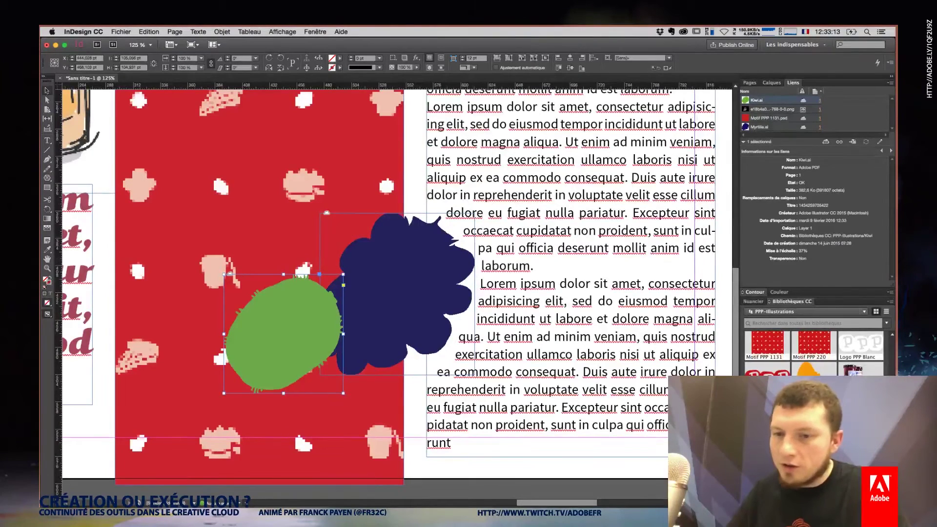
pyautogui.moveTo(133, 231)
pyautogui.mouseDown()
pyautogui.moveTo(275, 337)
pyautogui.moveTo(270, 364)
pyautogui.mouseUp()
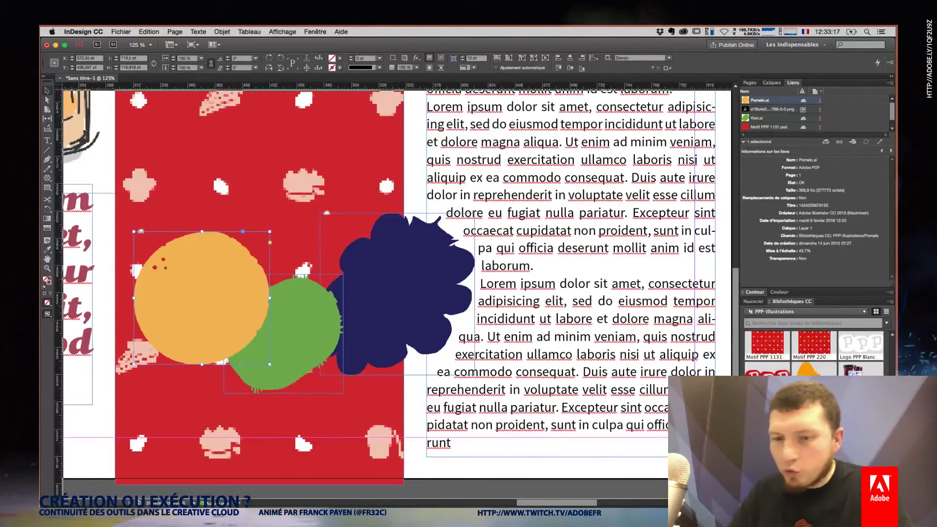
pyautogui.moveTo(213, 128); pyautogui.dragTo(409, 318)
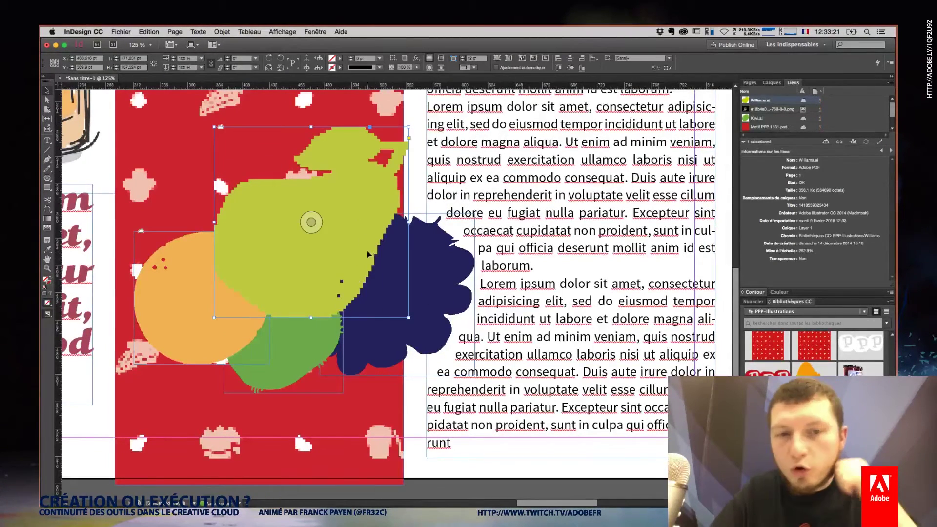
# Check the blueberry and pear images, then bring up the Préférences submenu
pyautogui.click(436, 294)
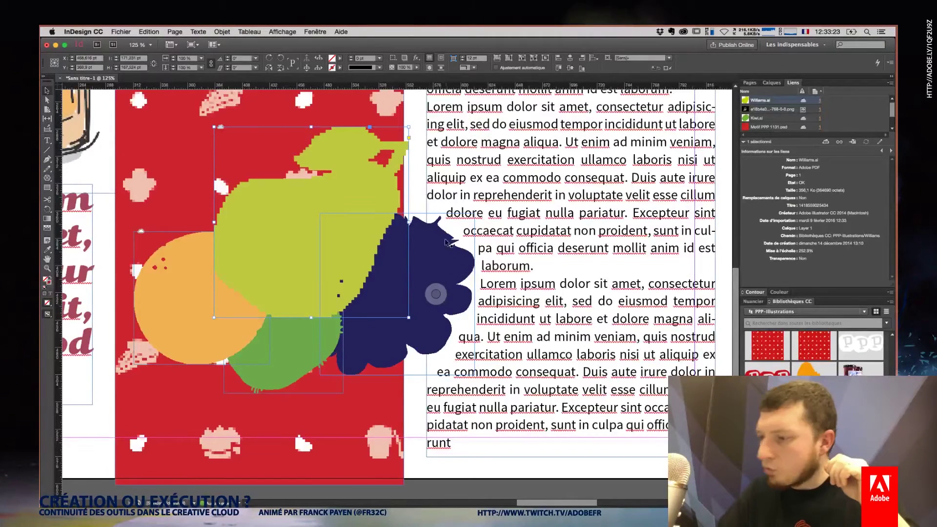
pyautogui.click(311, 222)
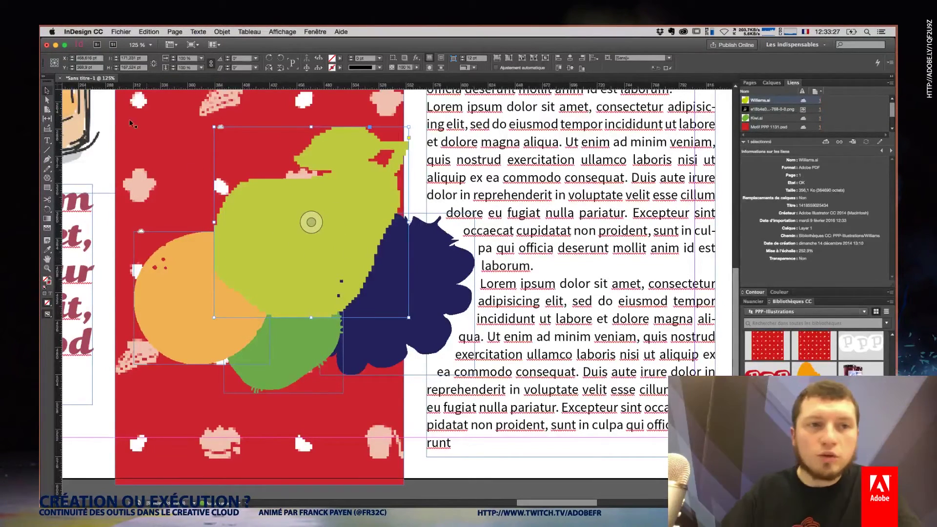
pyautogui.click(95, 31)
pyautogui.moveTo(88, 51)
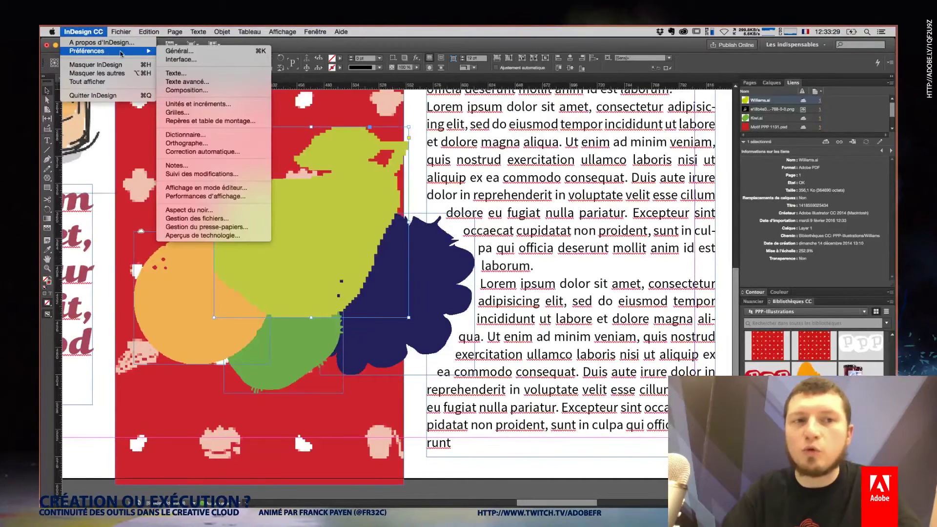
# Set the Display Performance preferences to show vector images at high resolution
pyautogui.click(191, 52)
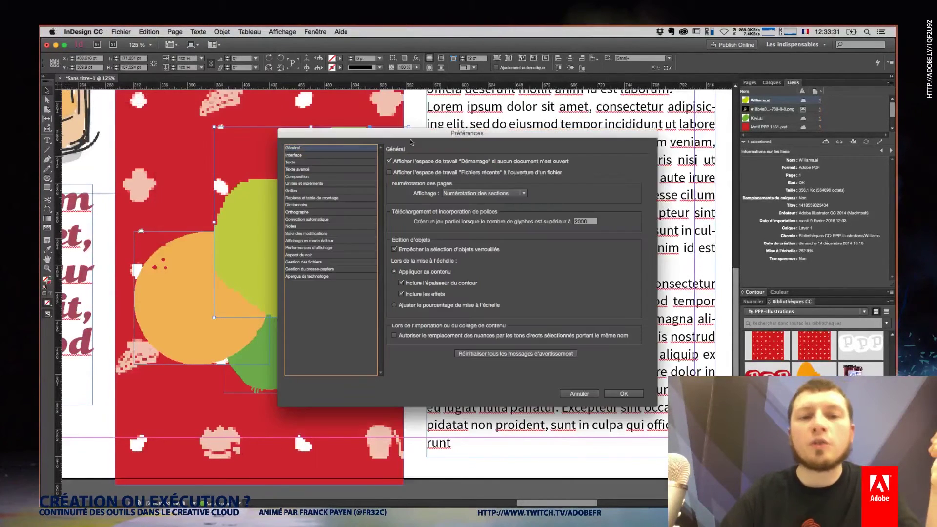
pyautogui.click(308, 156)
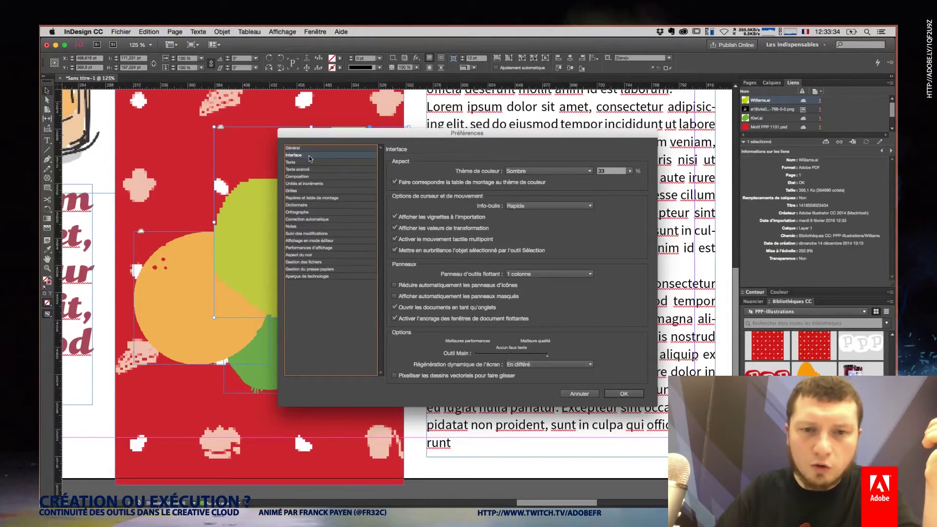
pyautogui.click(318, 249)
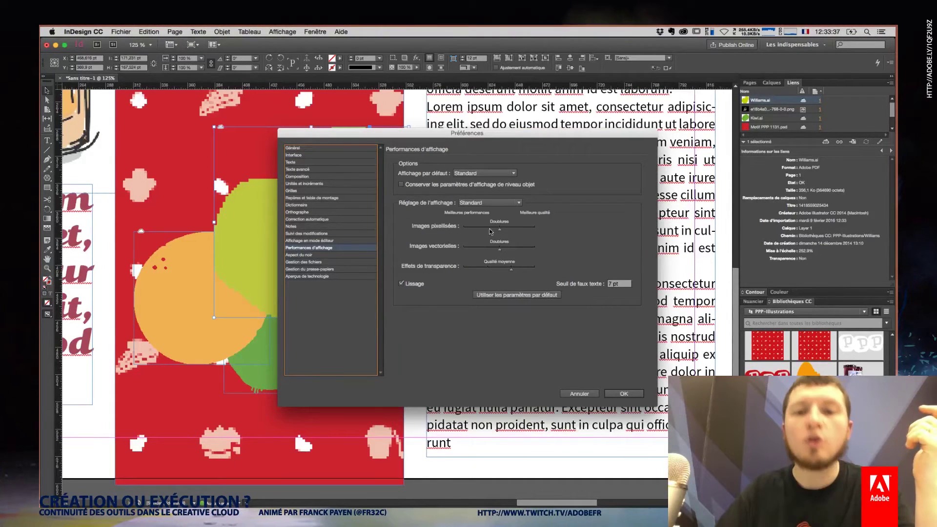
pyautogui.click(515, 203)
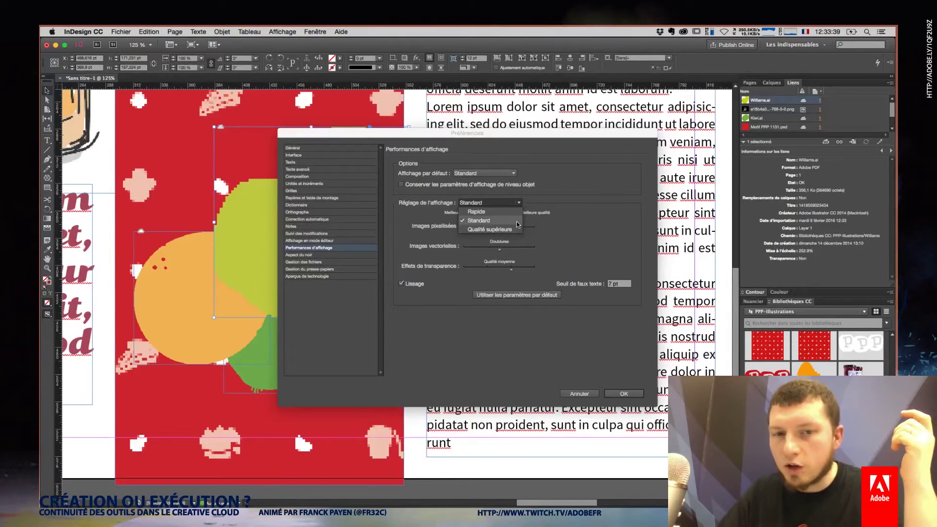
pyautogui.click(559, 238)
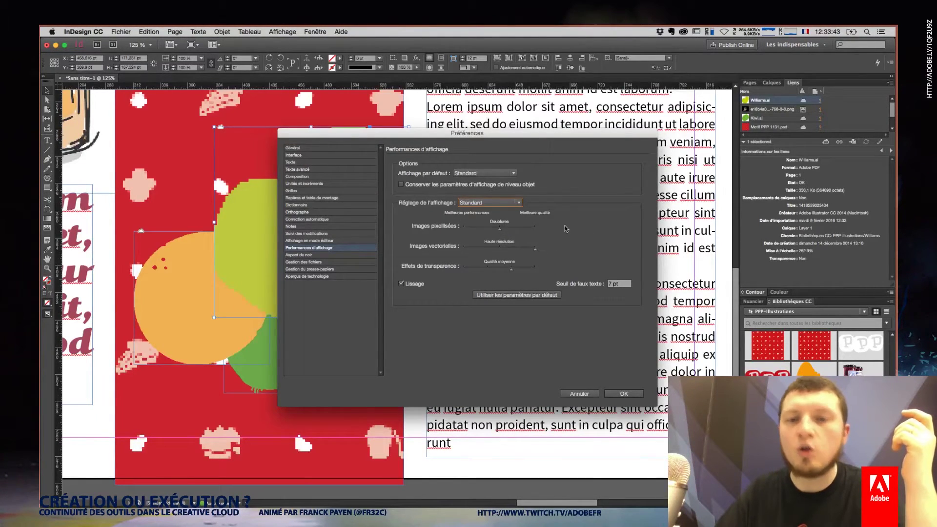
pyautogui.click(624, 394)
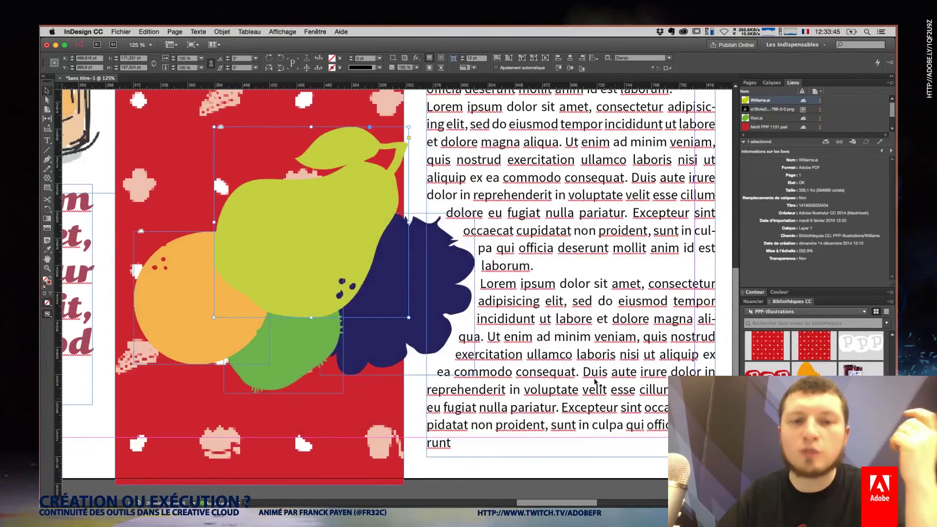
# Switch the red patterned background to high-quality display and fit the page in view
pyautogui.click(158, 160)
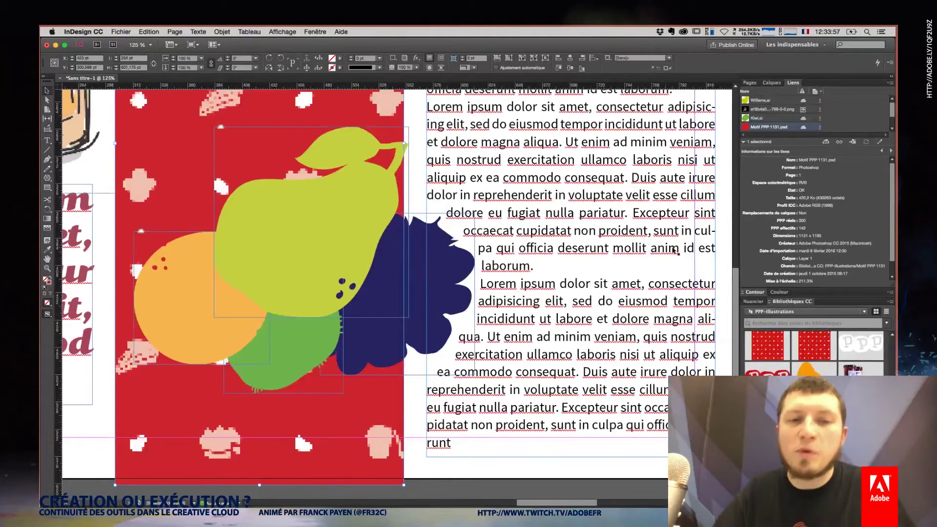
pyautogui.rightClick(175, 129)
pyautogui.moveTo(221, 391)
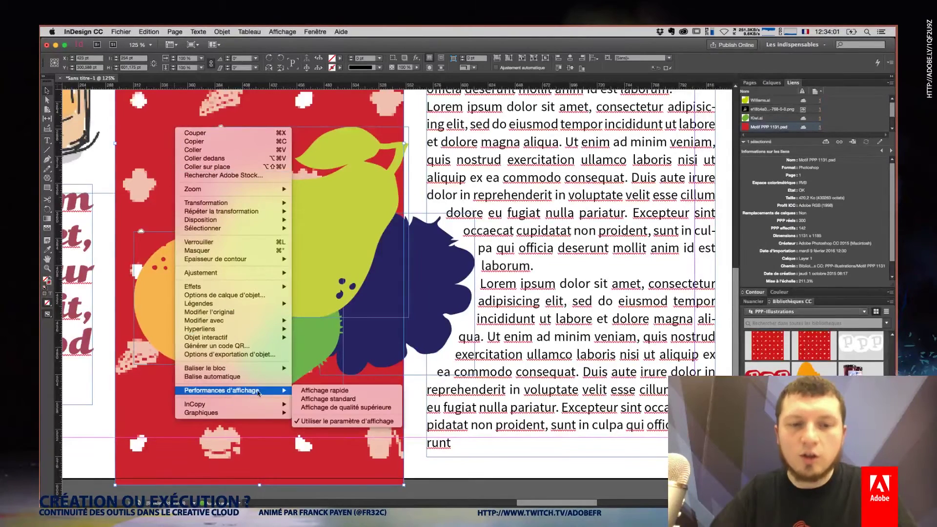
pyautogui.click(314, 410)
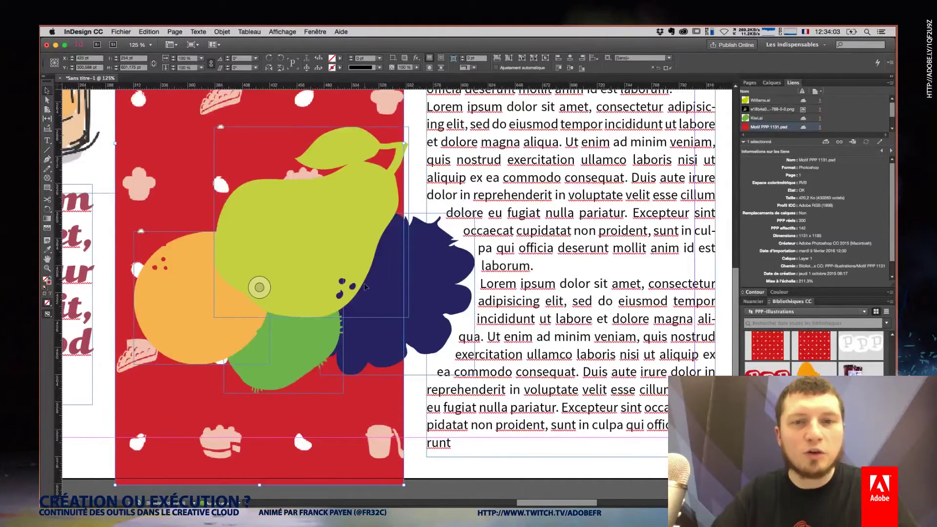
pyautogui.press('super+0')
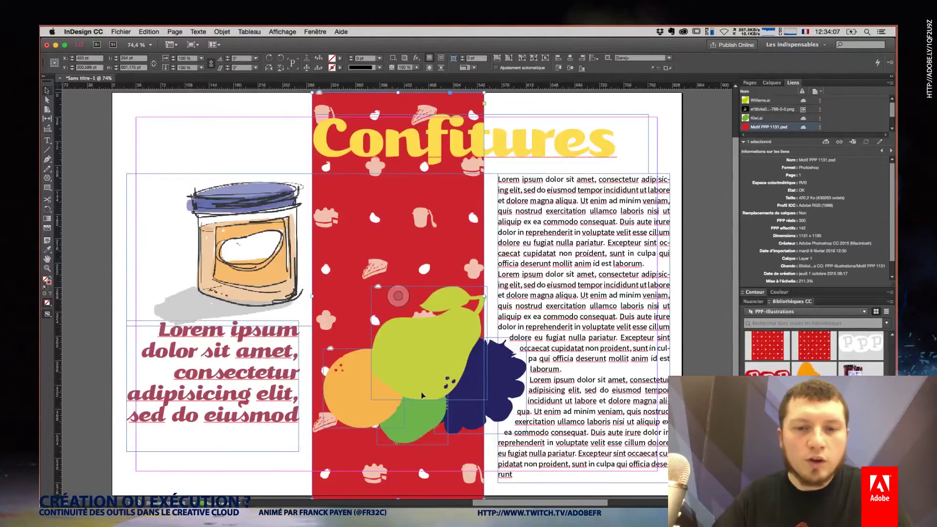
# Restack the blueberry, orange and kiwi so the blueberry sits in front of the pear
pyautogui.click(493, 381)
pyautogui.keyDown('shift'); pyautogui.click(408, 421); pyautogui.keyUp('shift')
pyautogui.keyDown('shift'); pyautogui.click(364, 388); pyautogui.keyUp('shift')
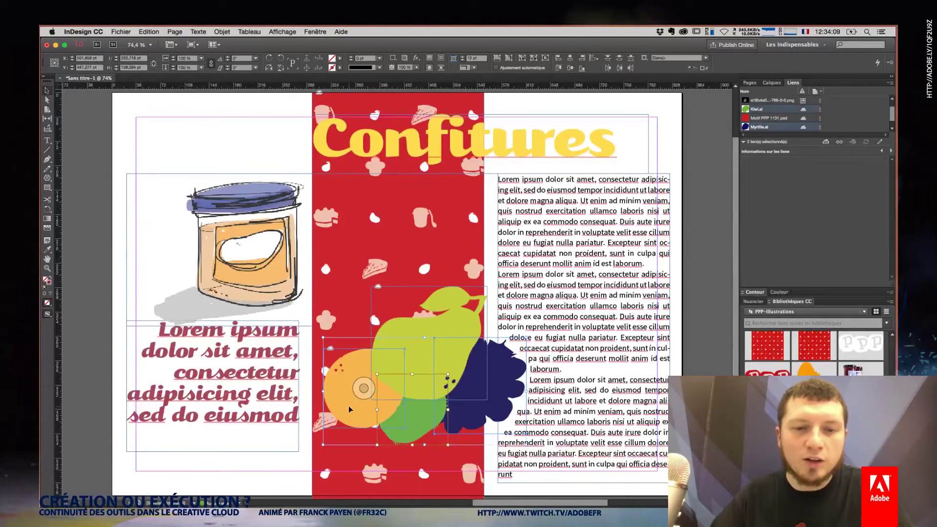
pyautogui.rightClick(398, 432)
pyautogui.moveTo(440, 337)
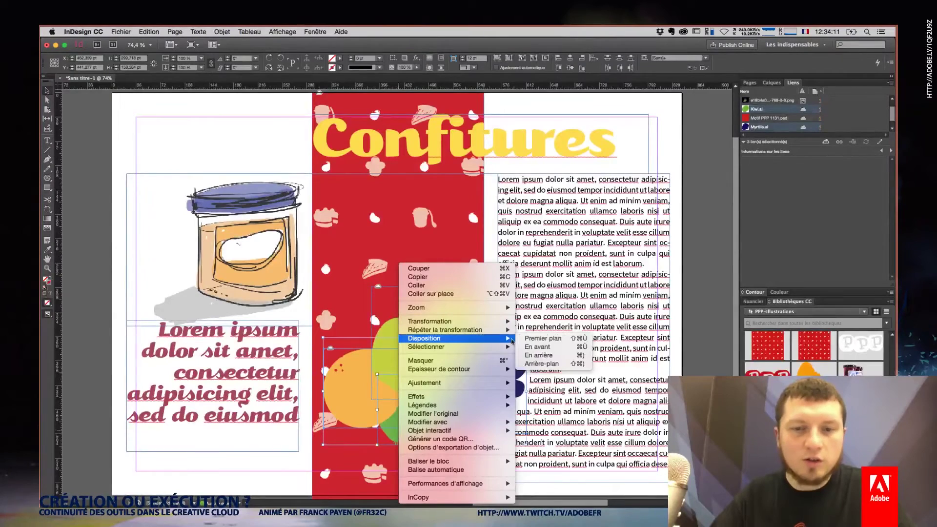
pyautogui.click(546, 338)
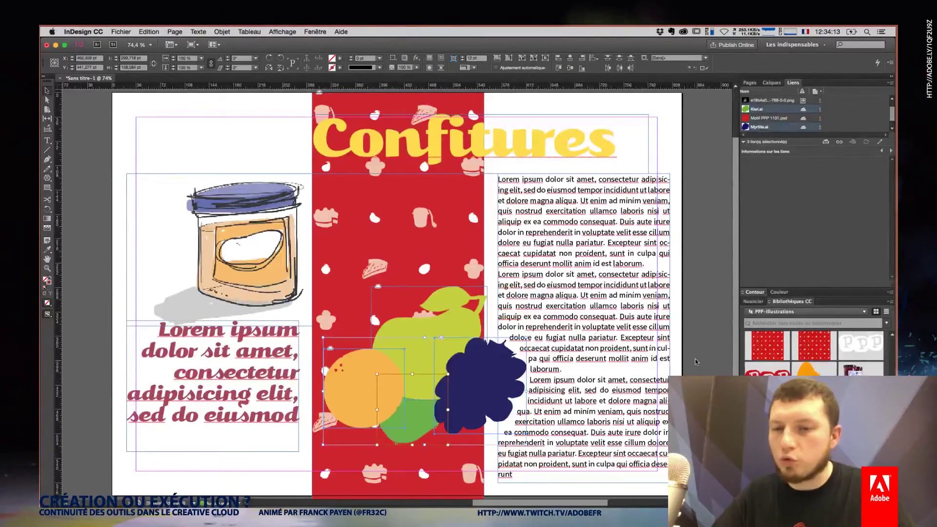
# Bring the kiwi to the front, ahead of the orange and blueberry
pyautogui.click(431, 433)
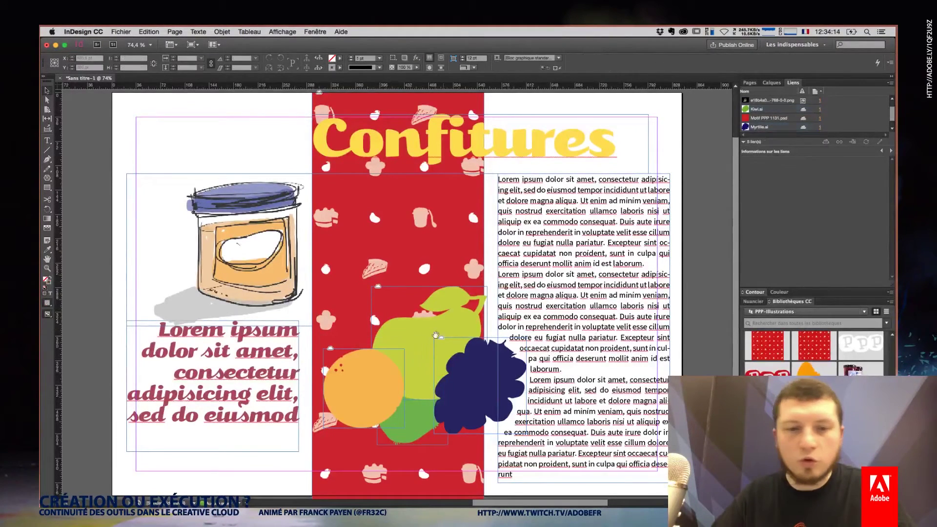
pyautogui.rightClick(432, 433)
pyautogui.moveTo(450, 304)
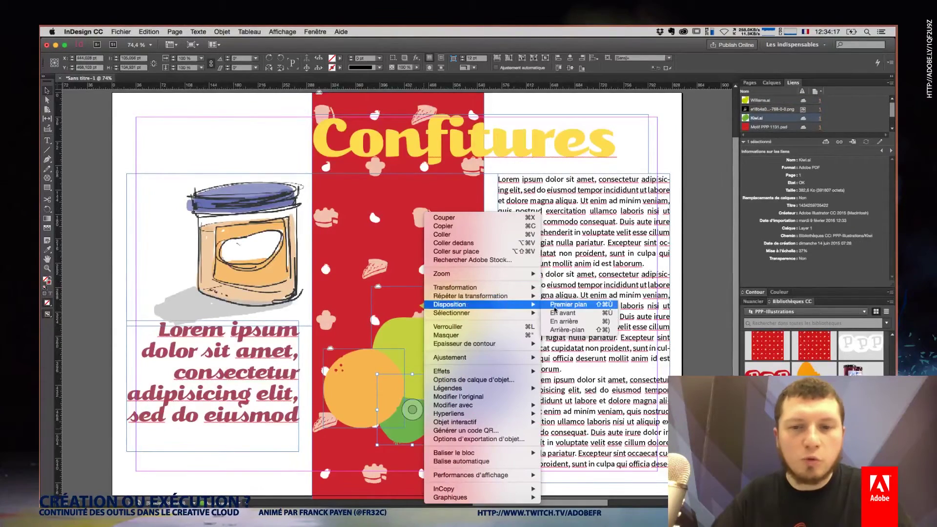
pyautogui.click(555, 306)
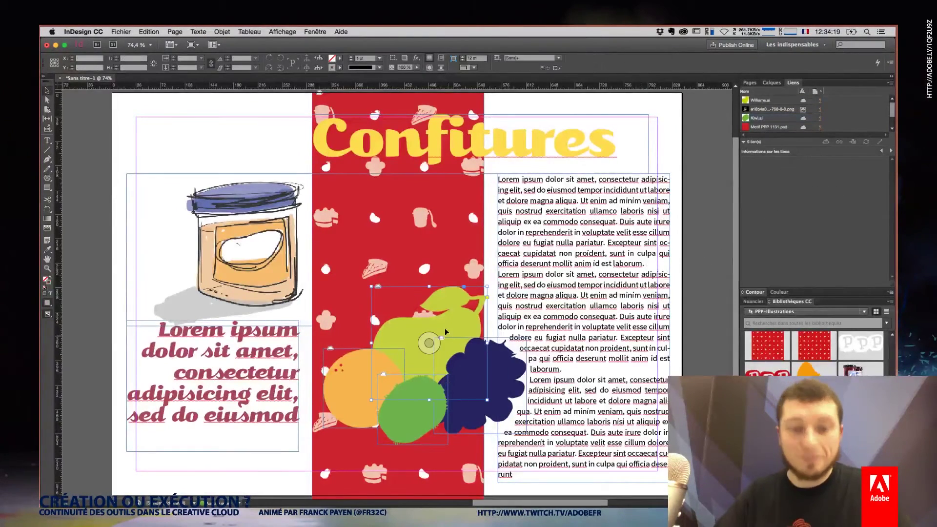
# Nudge the pear slightly right and undo the accidental crop of its frame
pyautogui.moveTo(468, 317); pyautogui.dragTo(488, 333)
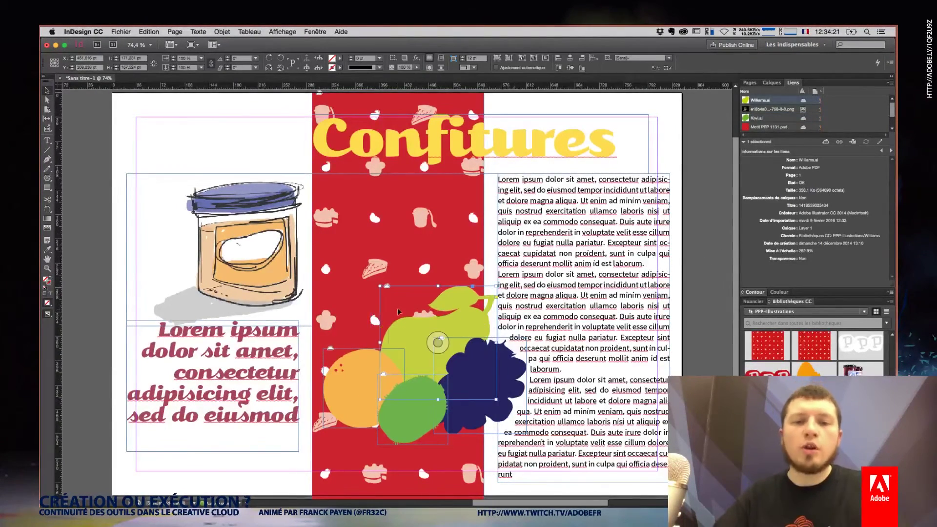
pyautogui.moveTo(380, 287); pyautogui.dragTo(391, 297)
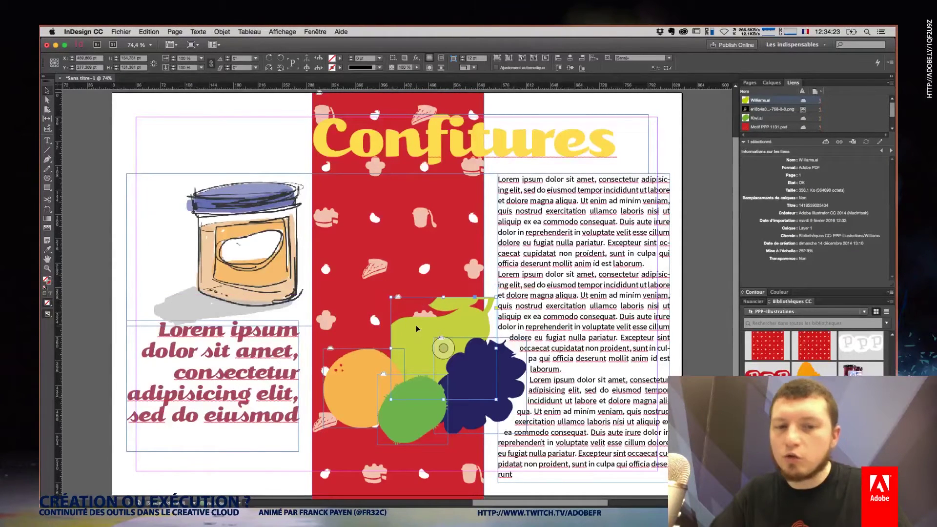
pyautogui.hotkey('ctrl', 'z')
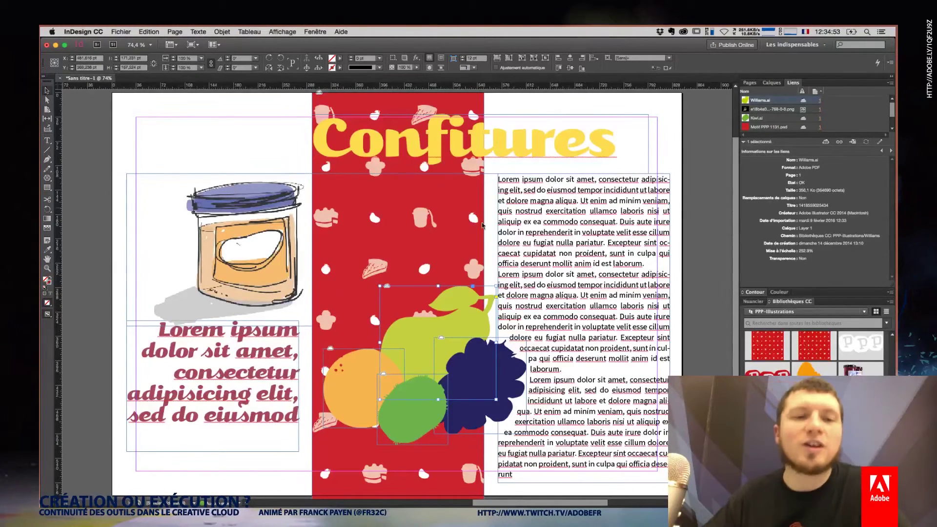
# Drag the red background's top edge below the Confitures title, then select the Lorem ipsum headline
pyautogui.click(355, 295)
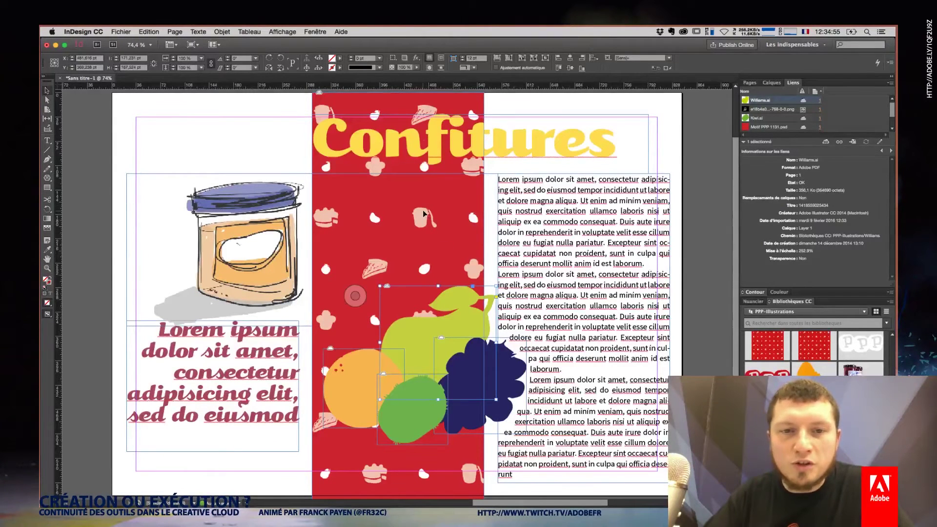
pyautogui.click(398, 296)
pyautogui.moveTo(398, 93); pyautogui.dragTo(398, 173)
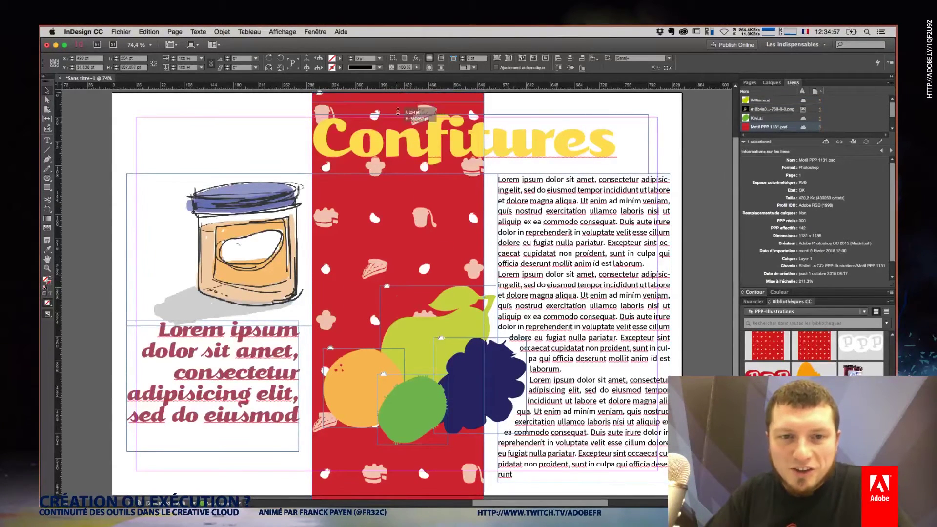
pyautogui.click(611, 237)
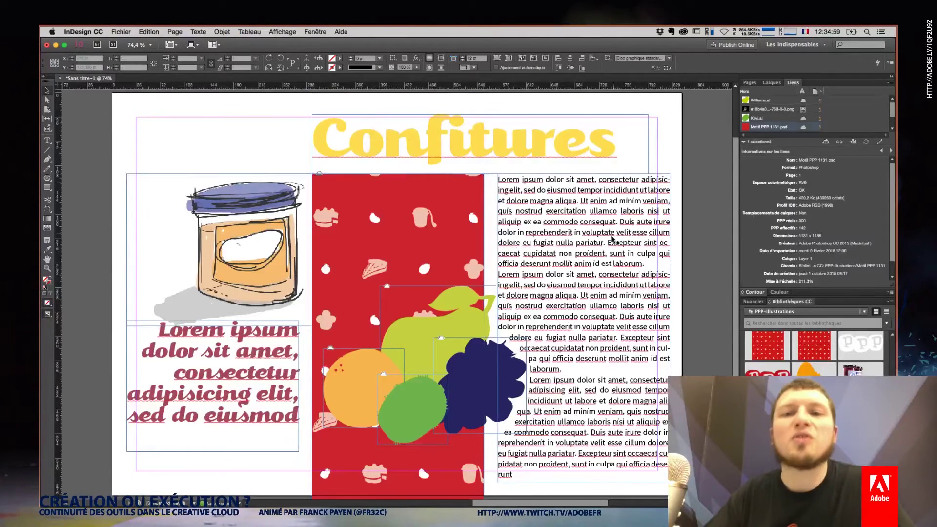
pyautogui.click(686, 165)
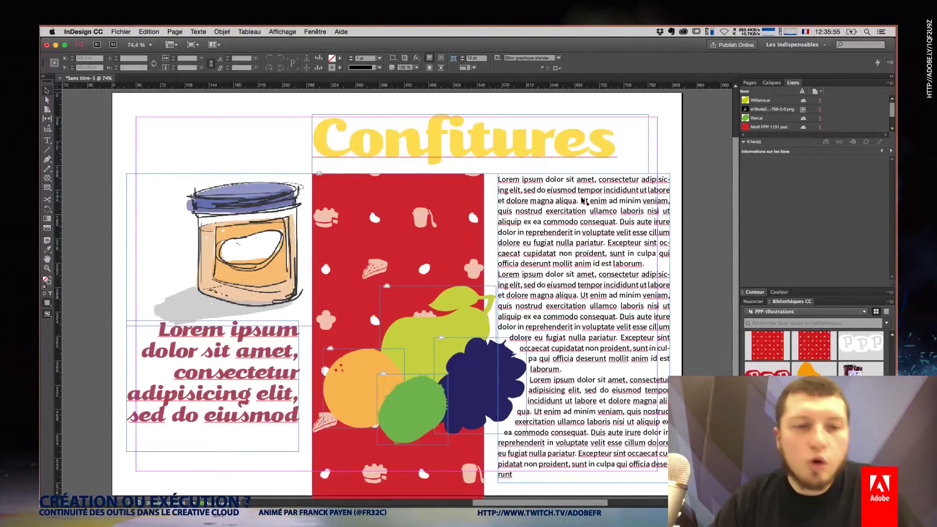
pyautogui.click(250, 375)
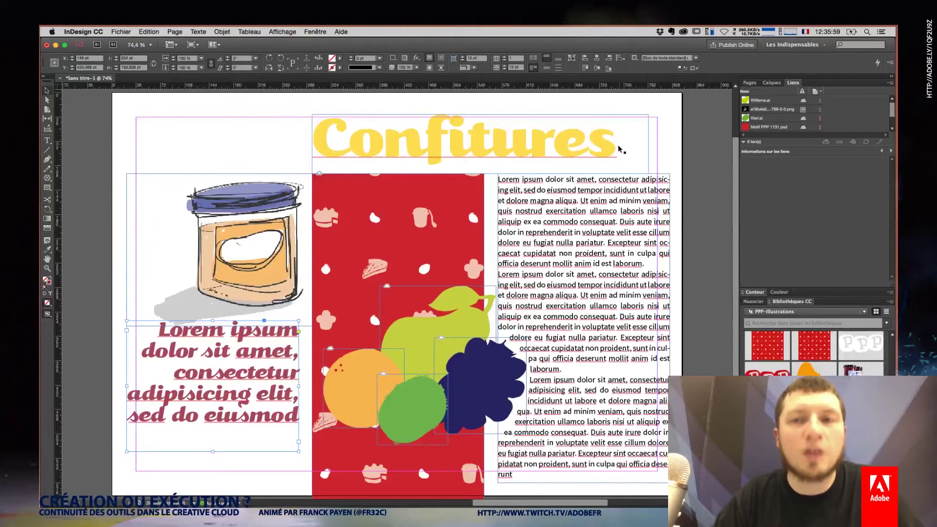
# From Creative Cloud Assets > Fonts, choose to add new fonts from Typekit
pyautogui.click(684, 31)
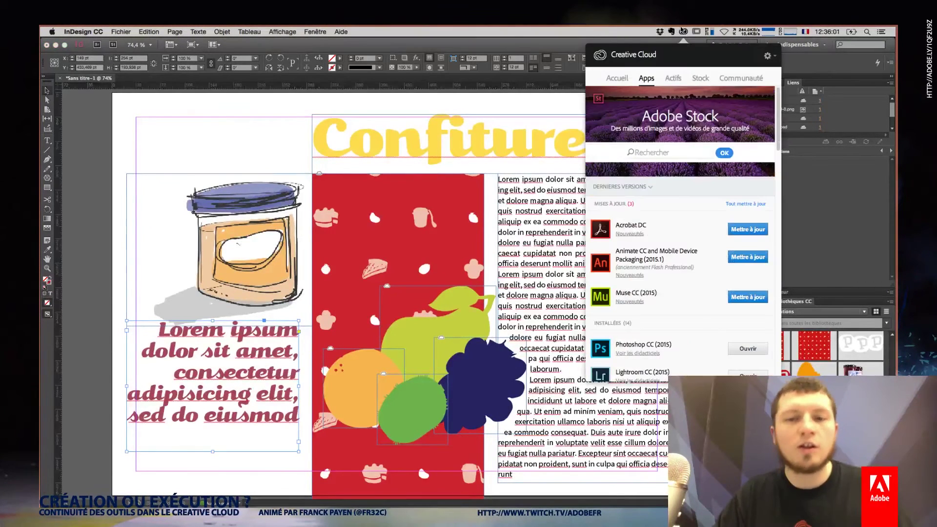
pyautogui.click(672, 81)
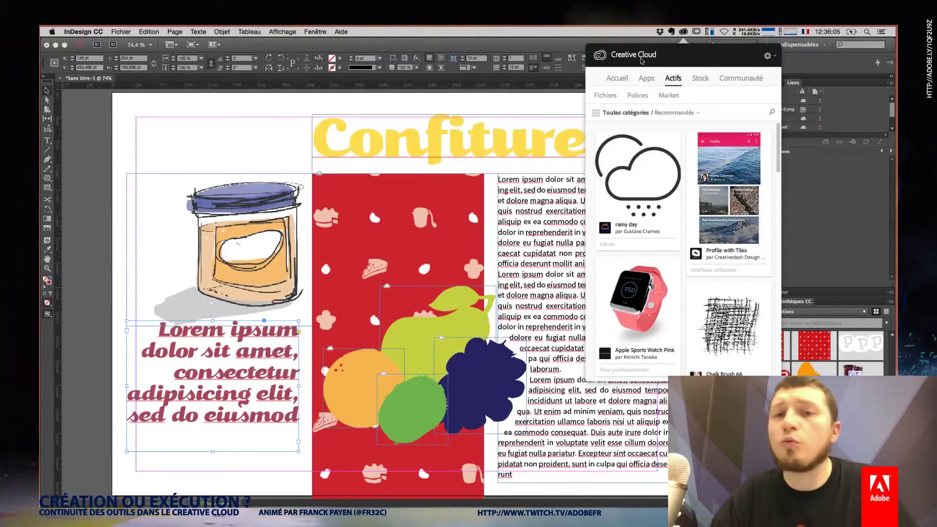
pyautogui.click(607, 96)
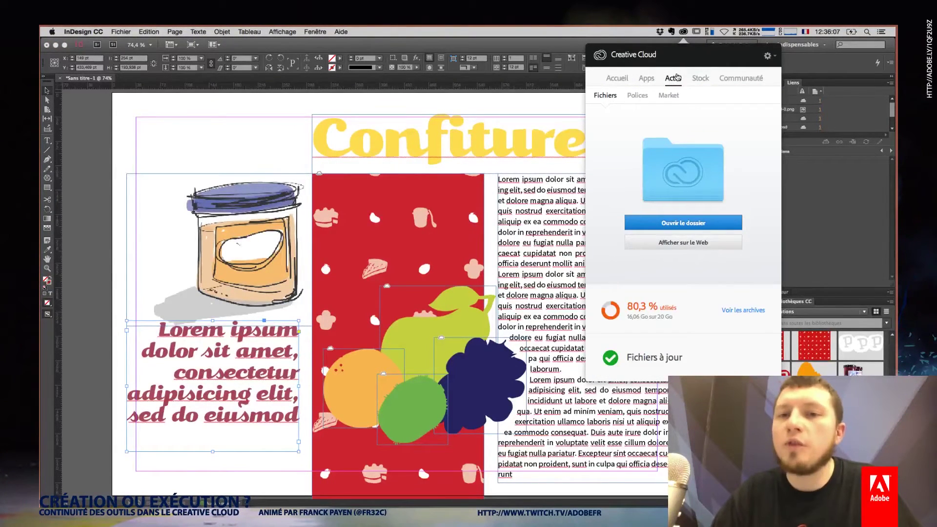
pyautogui.click(641, 95)
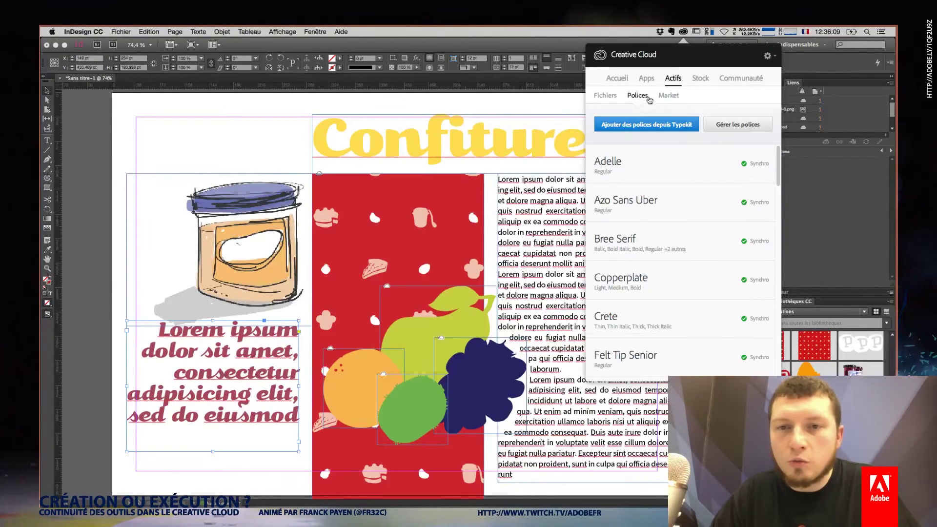
pyautogui.click(641, 133)
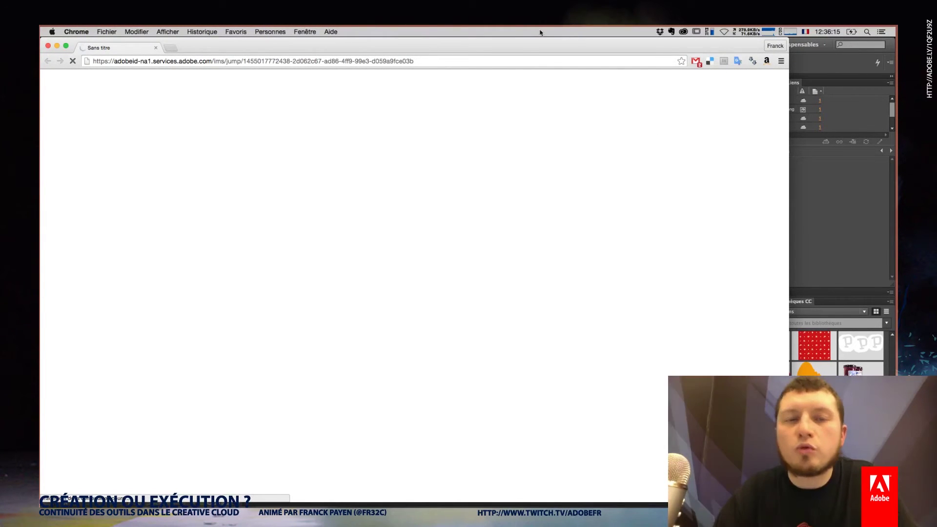
# Filter Typekit to Sans Serif fonts, enlarge the browser and load more results
pyautogui.moveTo(517, 46)
pyautogui.mouseDown()
pyautogui.moveTo(688, 284)
pyautogui.moveTo(568, 189)
pyautogui.mouseUp()
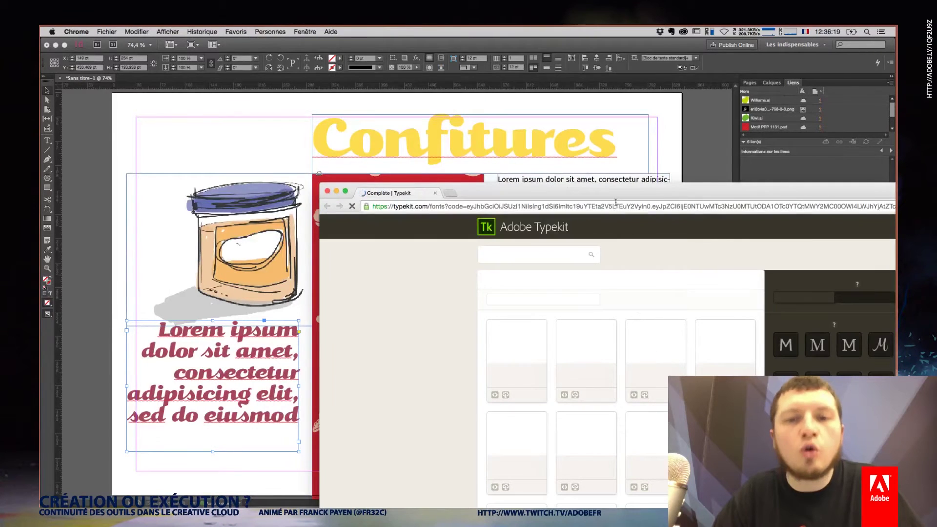
pyautogui.moveTo(618, 200)
pyautogui.mouseDown()
pyautogui.moveTo(568, 99)
pyautogui.moveTo(507, 46)
pyautogui.mouseUp()
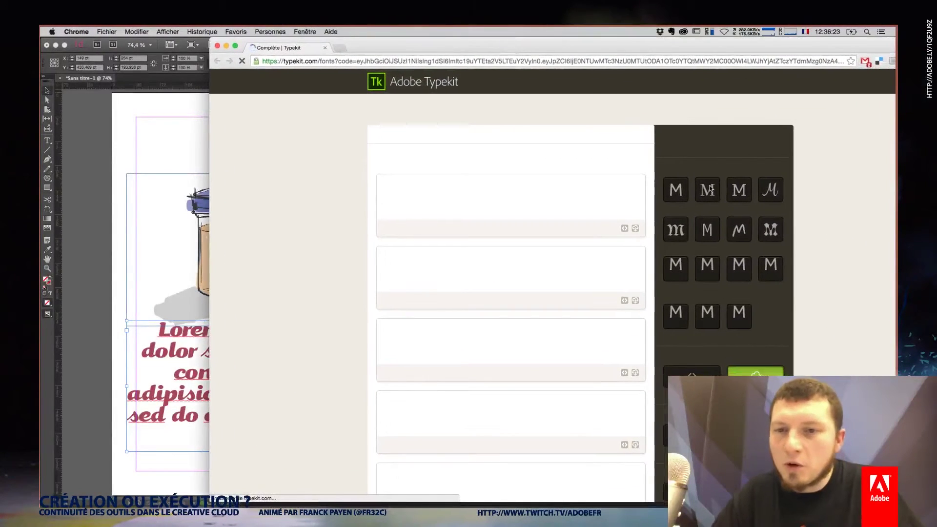
pyautogui.click(681, 204)
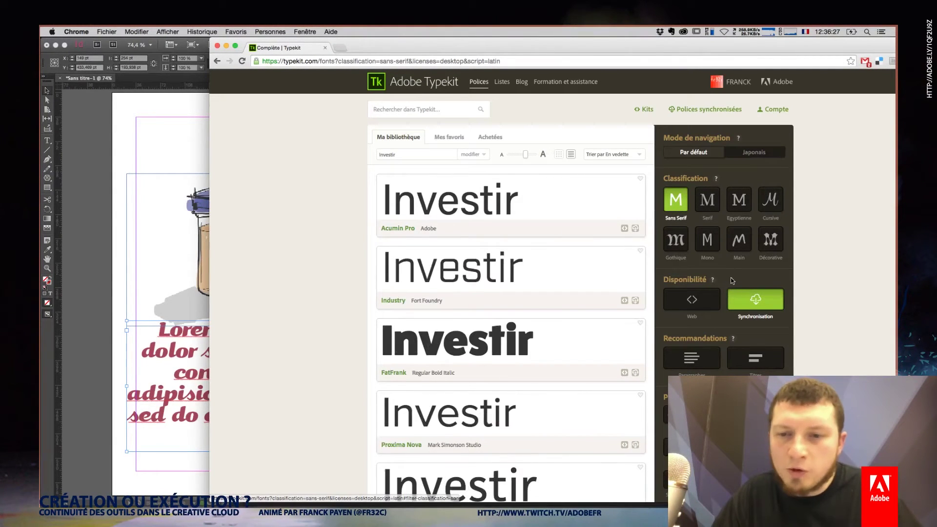
pyautogui.doubleClick(772, 58)
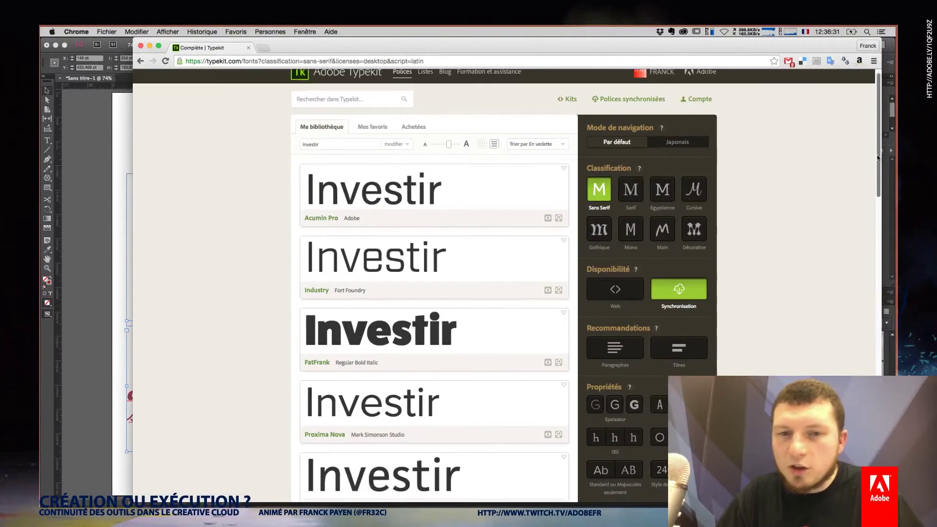
pyautogui.moveTo(877, 157); pyautogui.dragTo(855, 360)
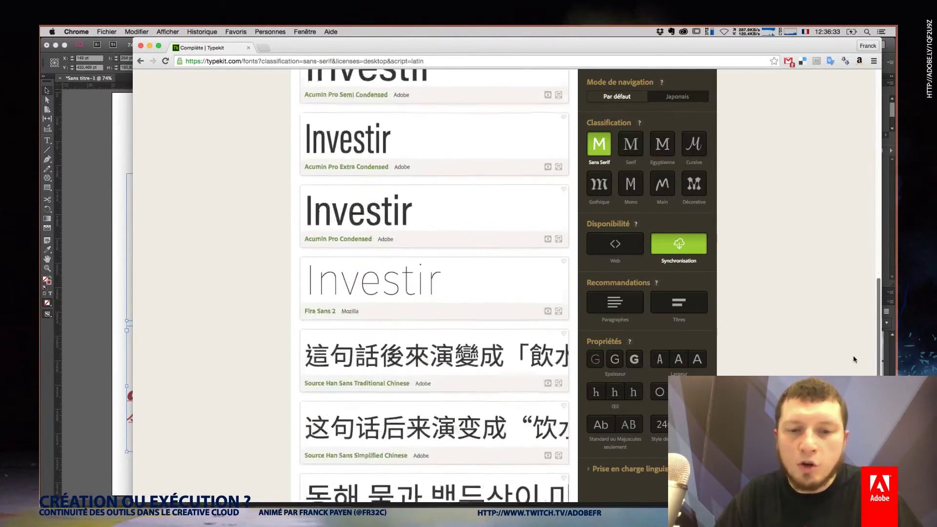
pyautogui.scroll(-5, 854, 360)
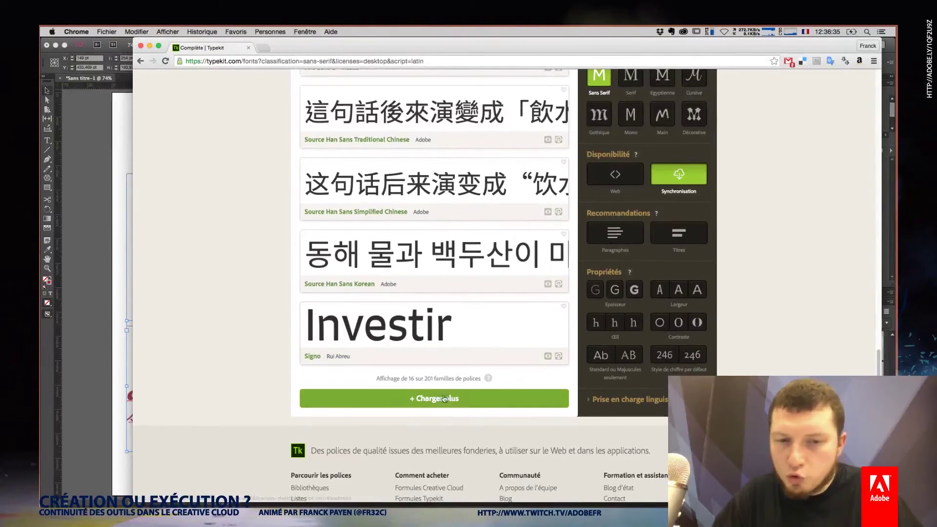
pyautogui.click(444, 398)
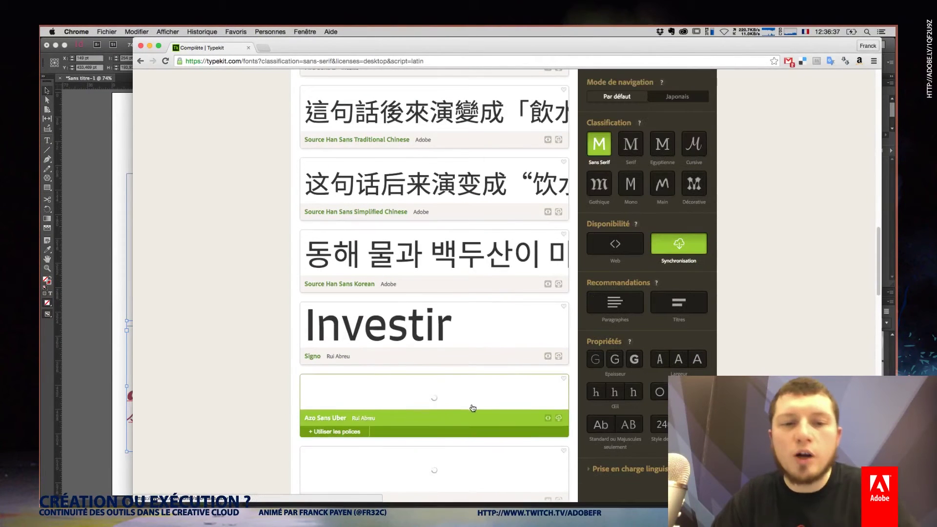
# Limit the sans-serif results to fonts supporting Français and browse the list
pyautogui.scroll(-2, 472, 408)
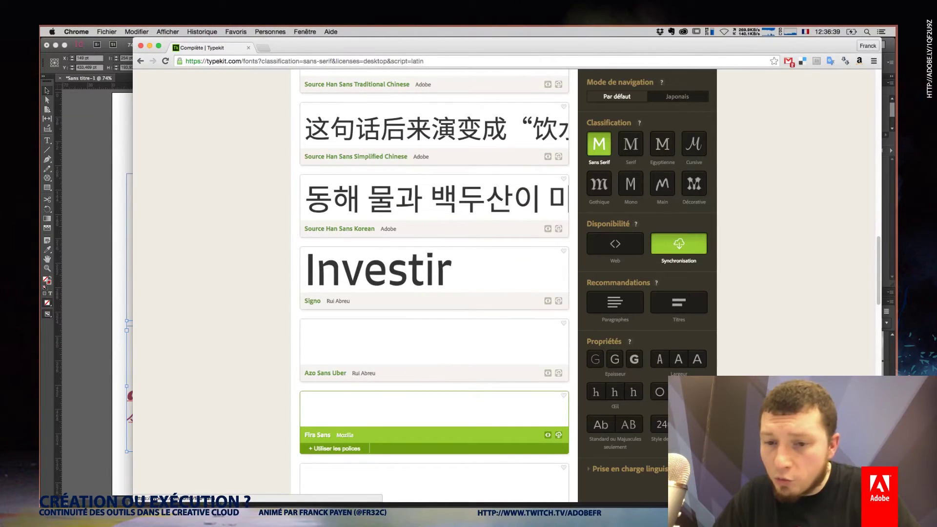
pyautogui.scroll(-2, 634, 492)
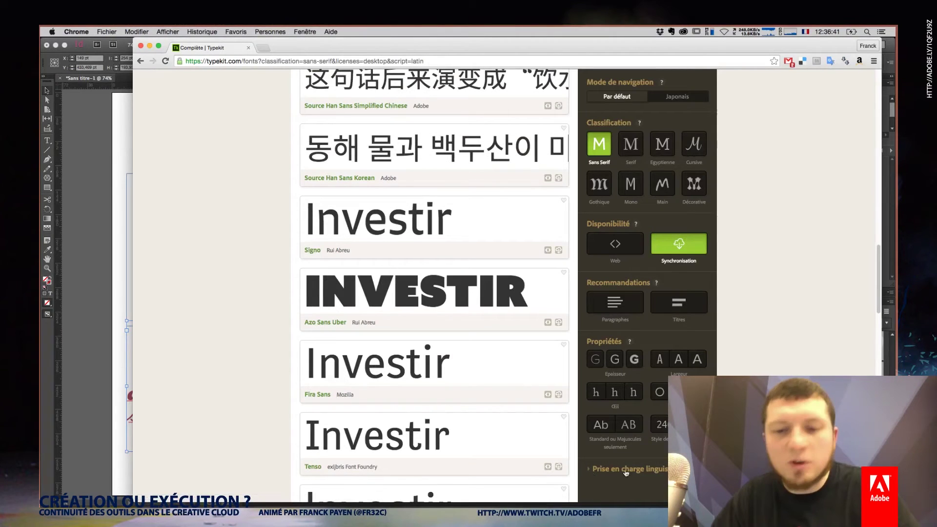
pyautogui.scroll(-5, 877, 306)
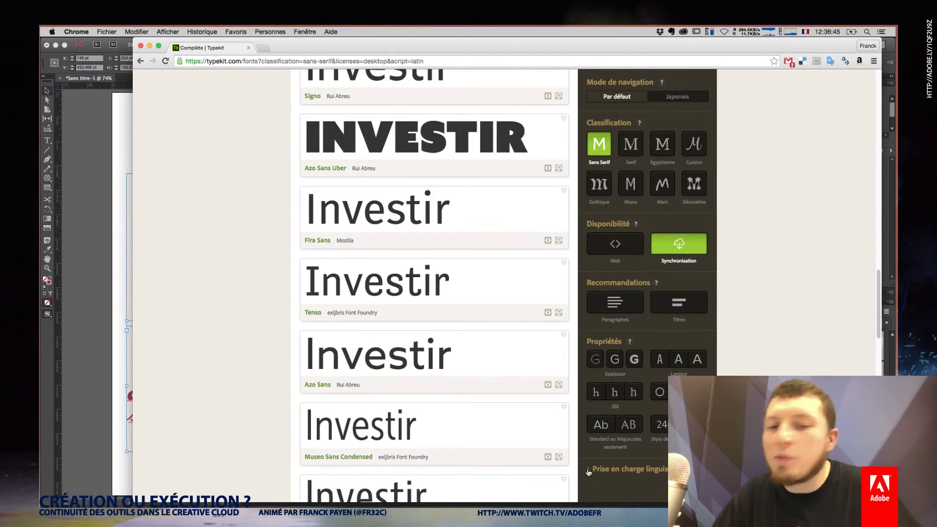
pyautogui.click(590, 472)
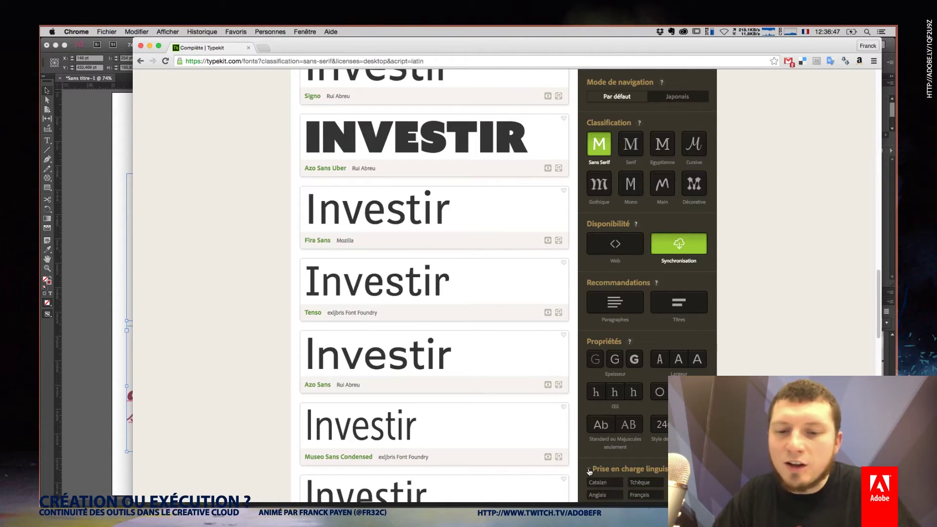
pyautogui.scroll(-10, 877, 280)
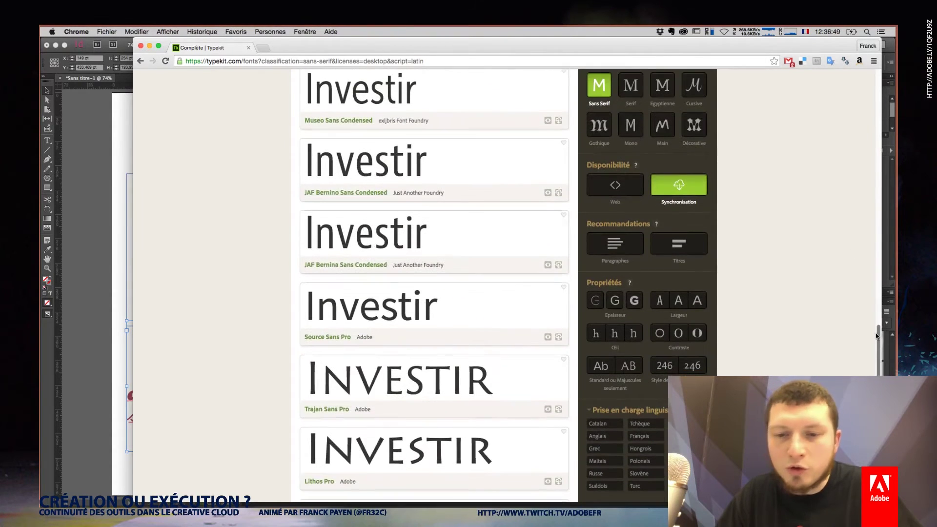
pyautogui.click(647, 437)
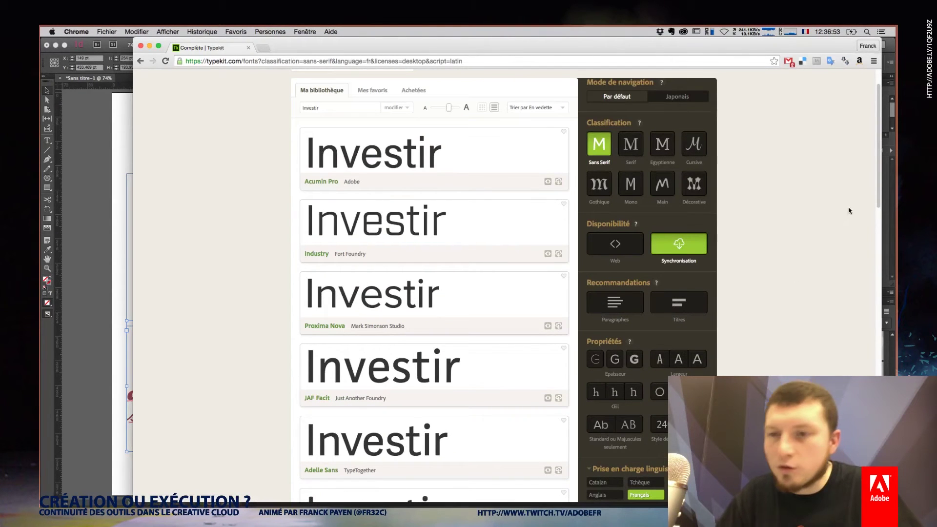
pyautogui.scroll(-5, 844, 293)
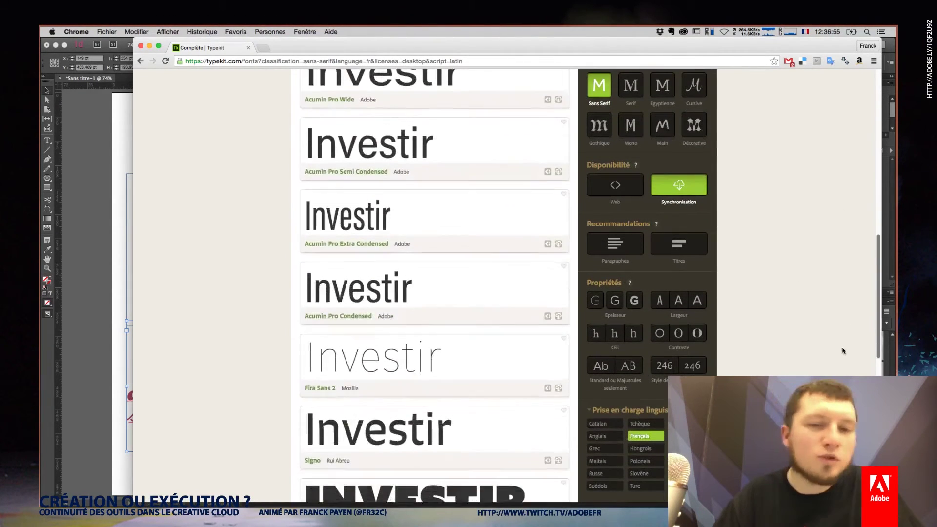
pyautogui.scroll(-5, 843, 351)
pyautogui.scroll(-5, 825, 337)
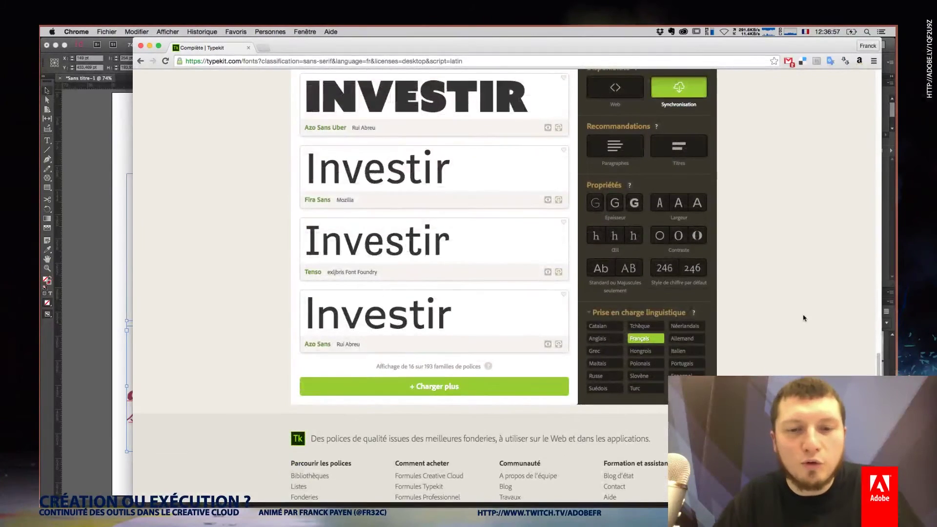
pyautogui.moveTo(496, 160)
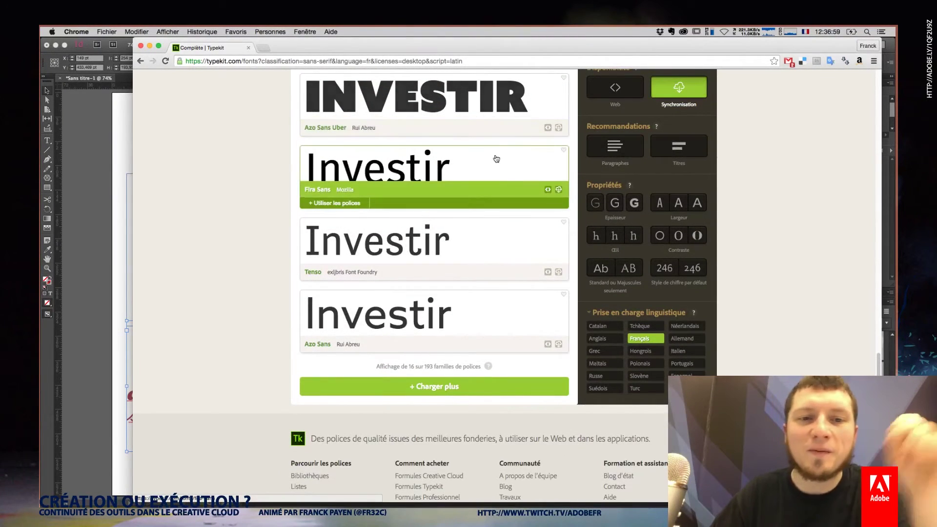
pyautogui.scroll(10, 507, 171)
pyautogui.scroll(5, 488, 220)
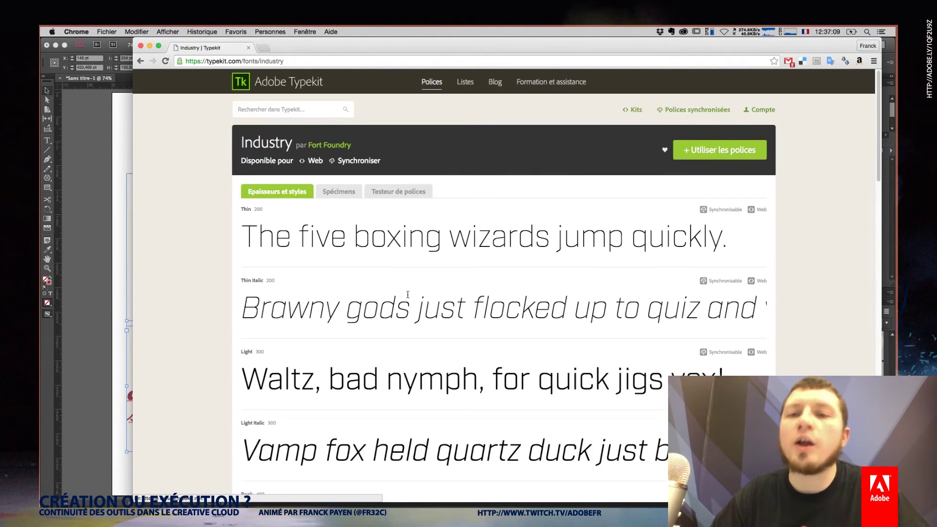
# Sync Industry Book, Book Italic, Bold and Bold Italic, then return to InDesign
pyautogui.click(703, 147)
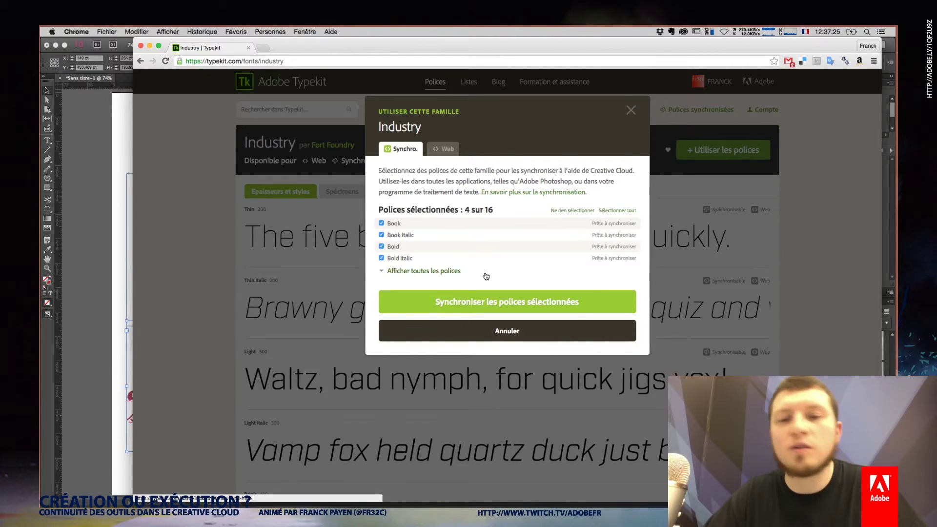
pyautogui.click(429, 276)
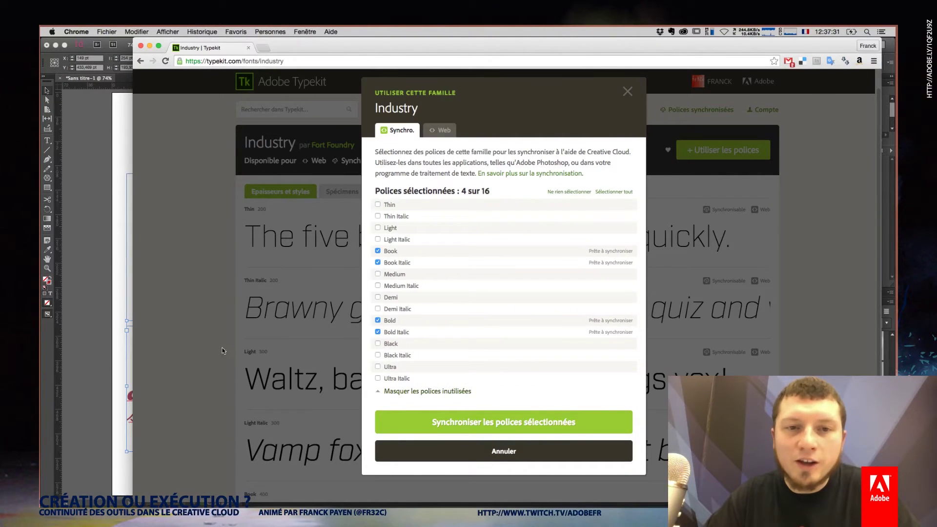
pyautogui.click(506, 422)
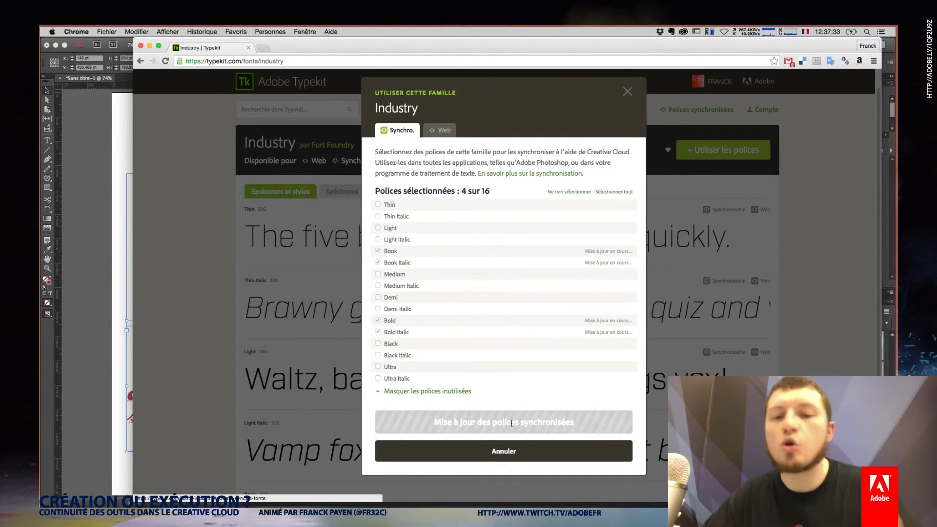
pyautogui.click(501, 317)
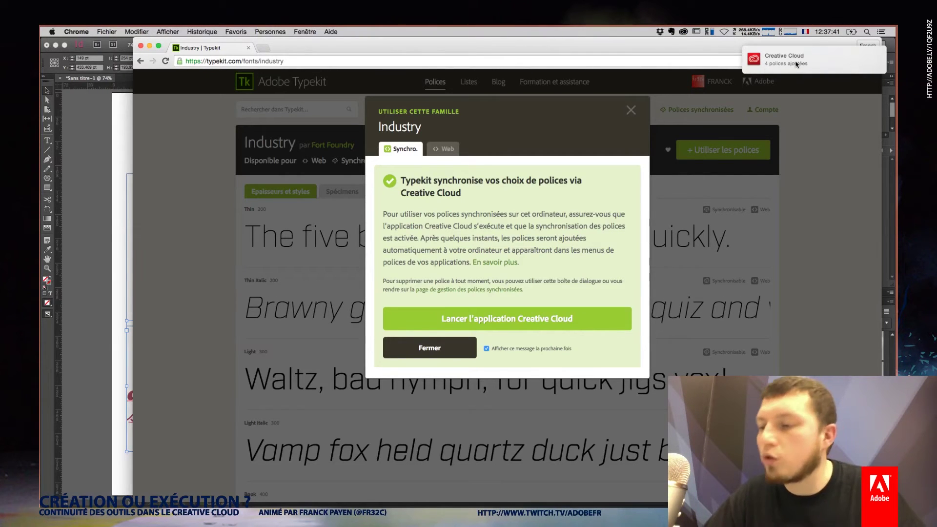
pyautogui.click(800, 62)
pyautogui.press('super+Tab')
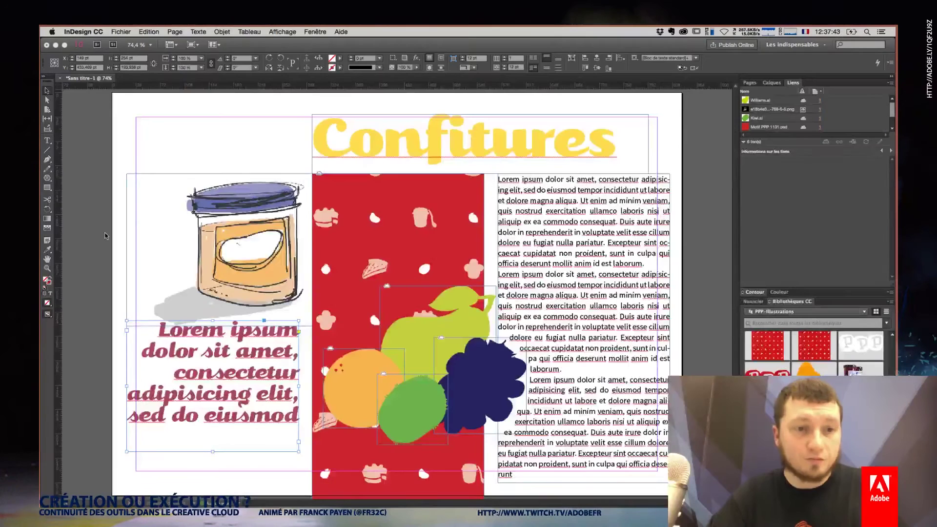
# Apply Industry to the right-hand body text, then change its style from Bold to Book
pyautogui.doubleClick(547, 253)
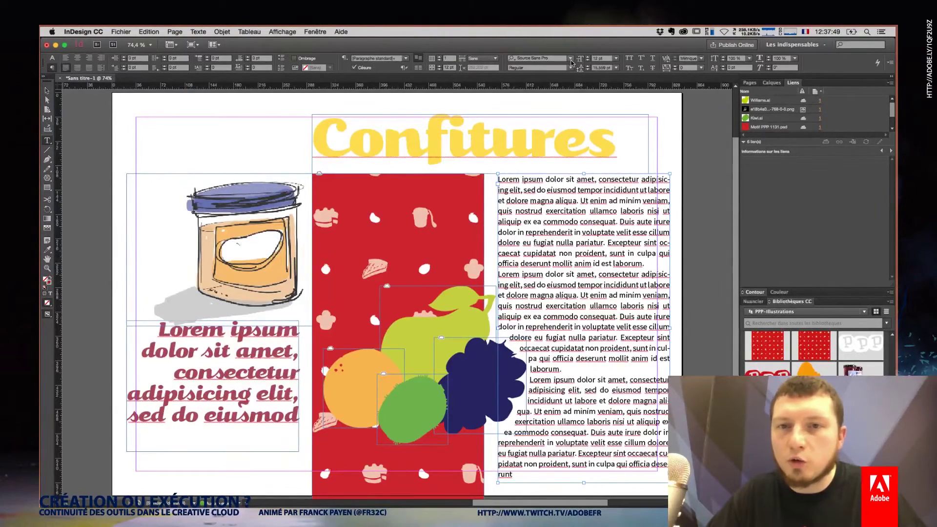
pyautogui.click(571, 58)
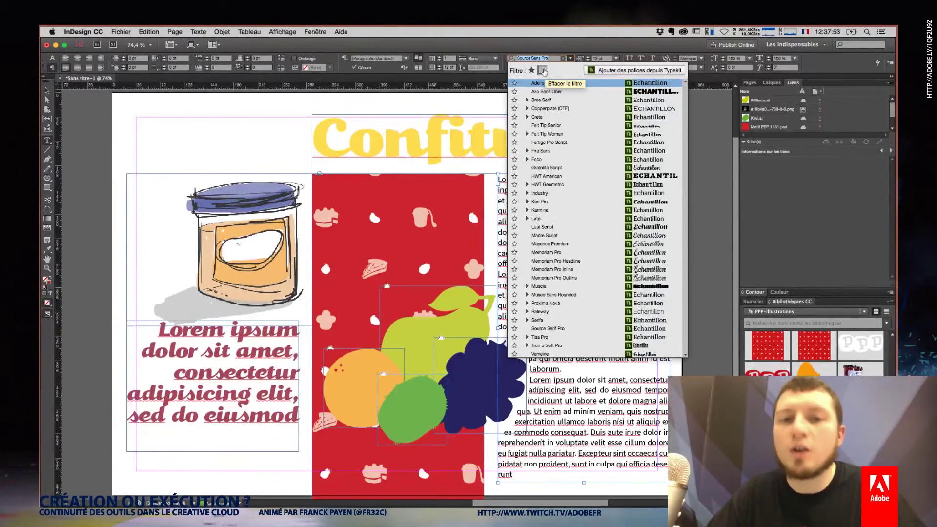
pyautogui.click(527, 193)
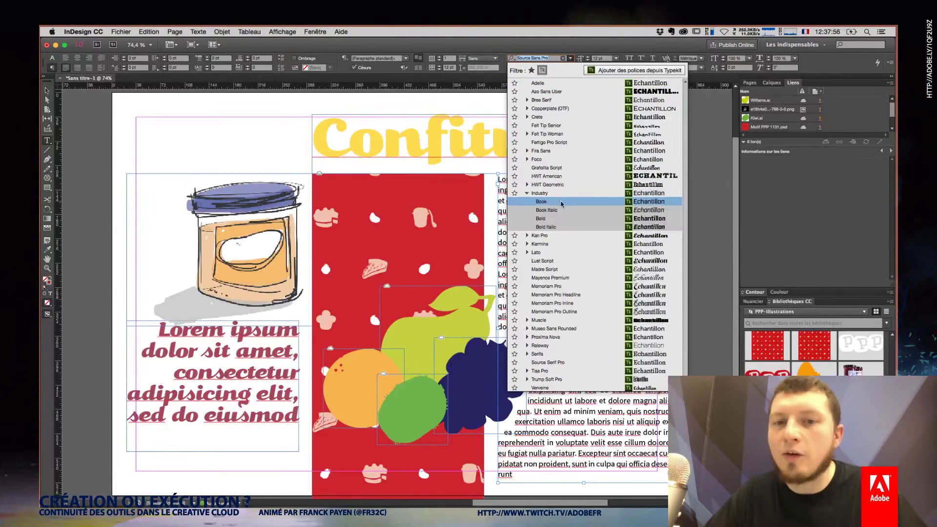
pyautogui.click(644, 219)
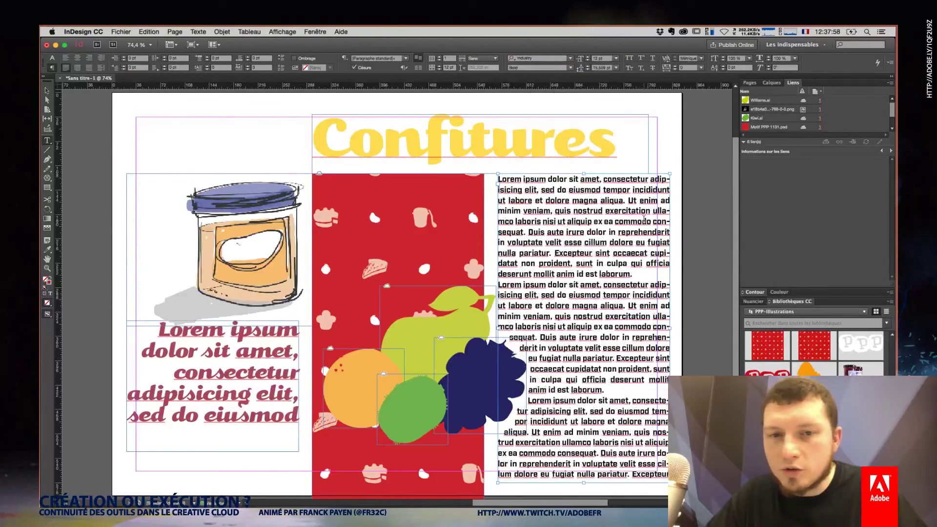
pyautogui.click(572, 68)
pyautogui.click(556, 82)
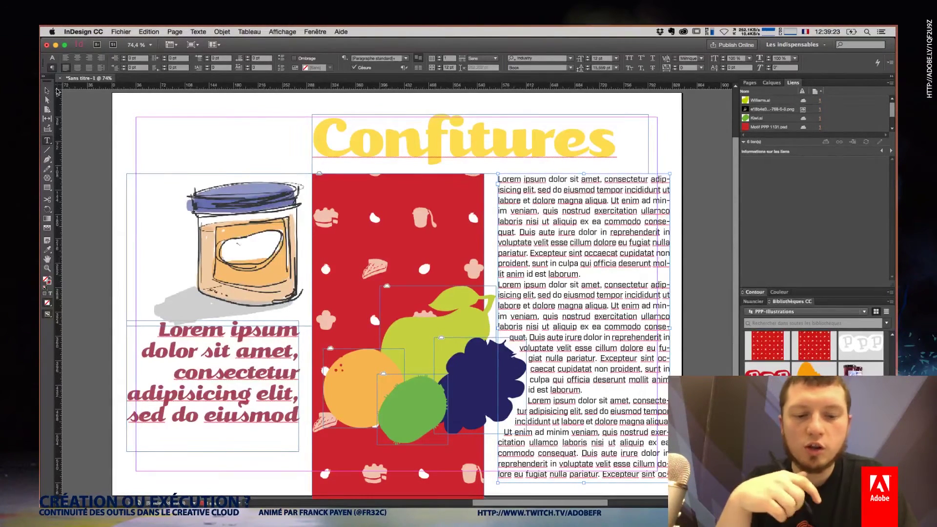
# Save the untitled document under the name Crea
pyautogui.press('super+s')
pyautogui.write('Cr')
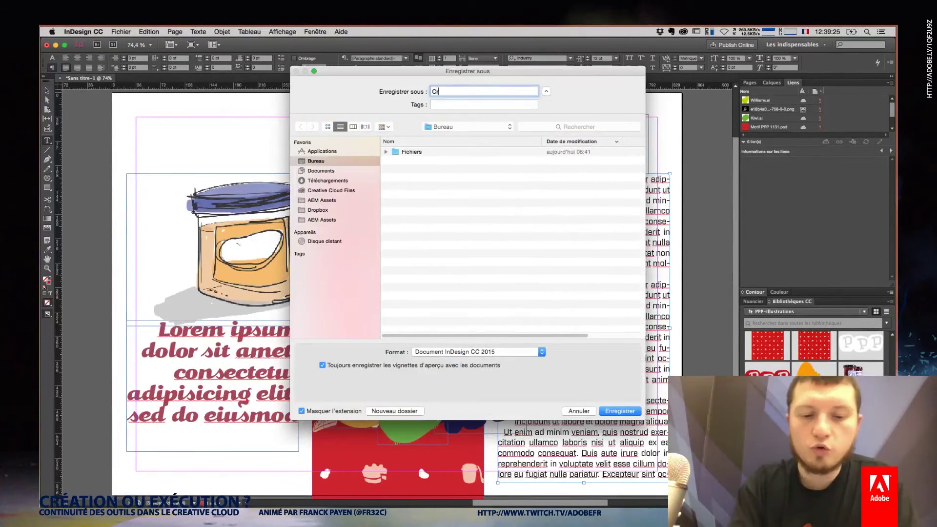
pyautogui.write('ea')
pyautogui.press('Return')
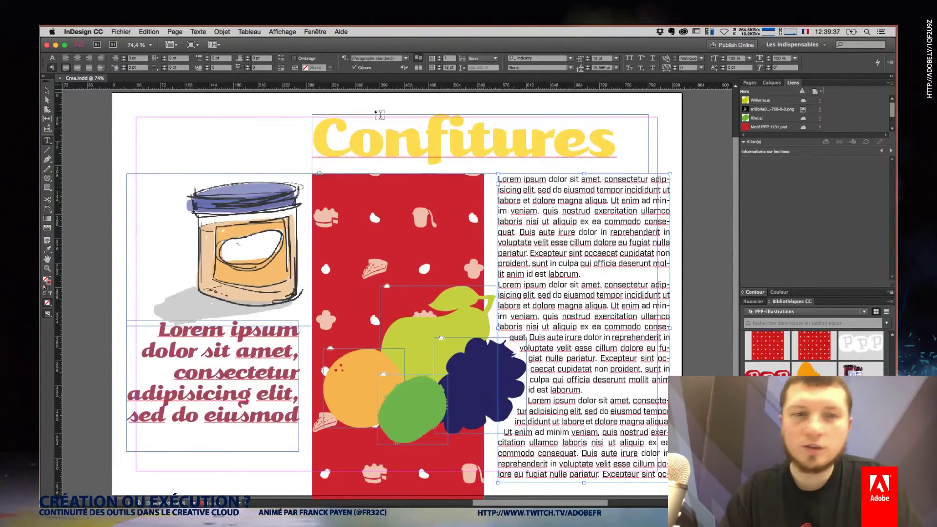
# Create a new paragraph style named 'Texte' from the Confitures title text
pyautogui.click(47, 91)
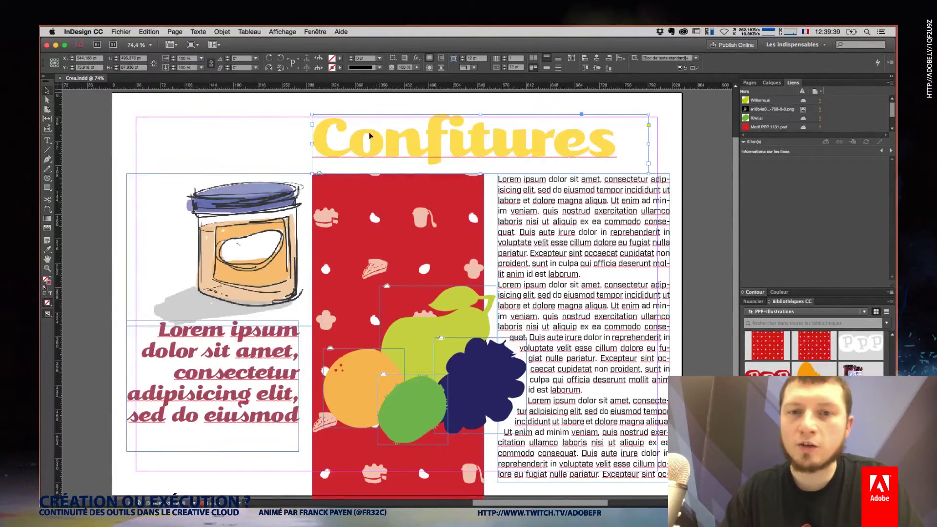
pyautogui.doubleClick(460, 136)
pyautogui.hotkey('ctrl', 'a')
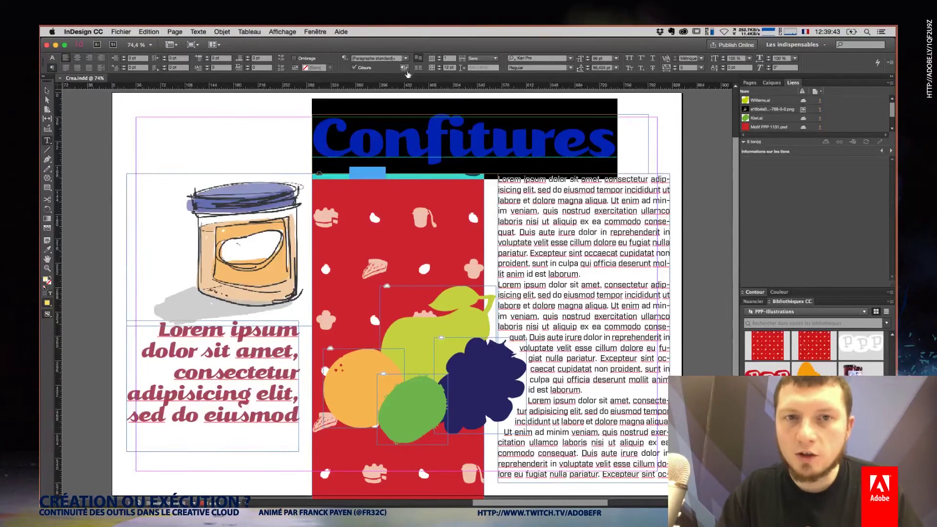
pyautogui.click(405, 59)
pyautogui.click(372, 62)
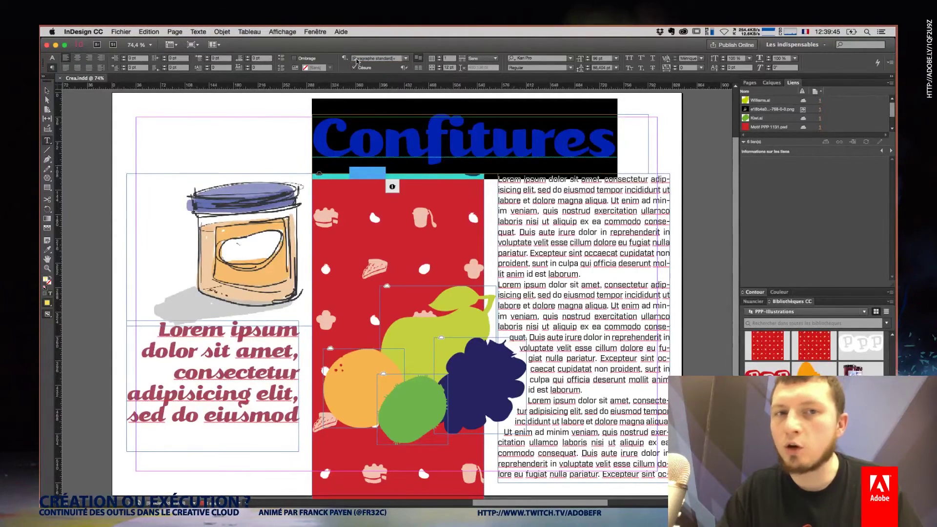
pyautogui.click(345, 59)
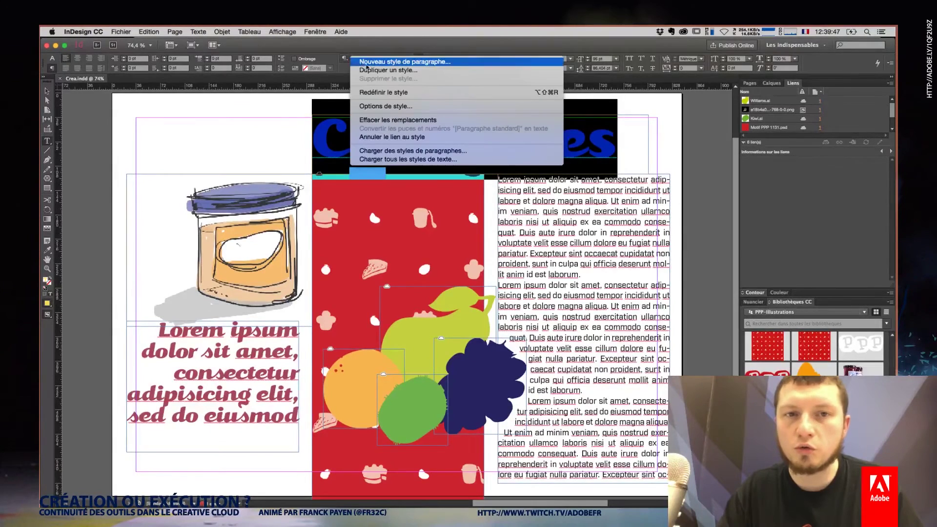
pyautogui.click(362, 63)
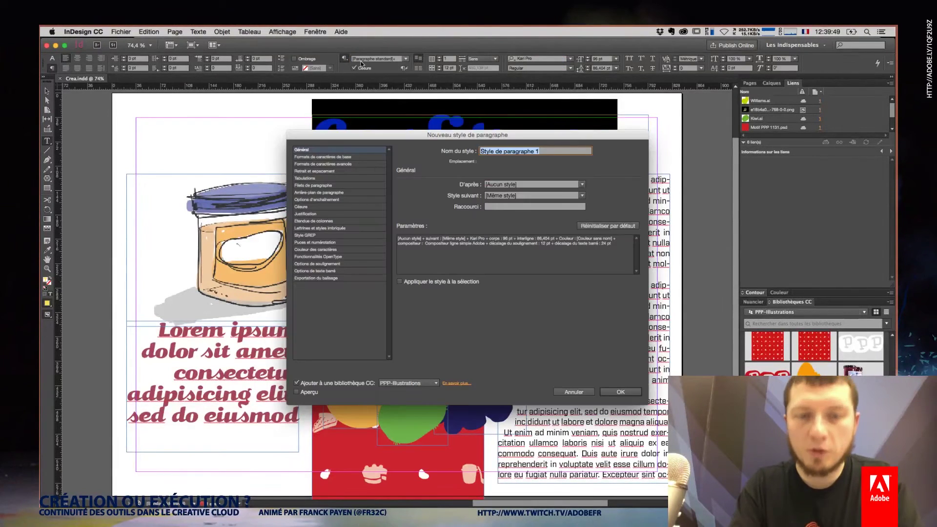
pyautogui.write('Texte')
pyautogui.press('Return')
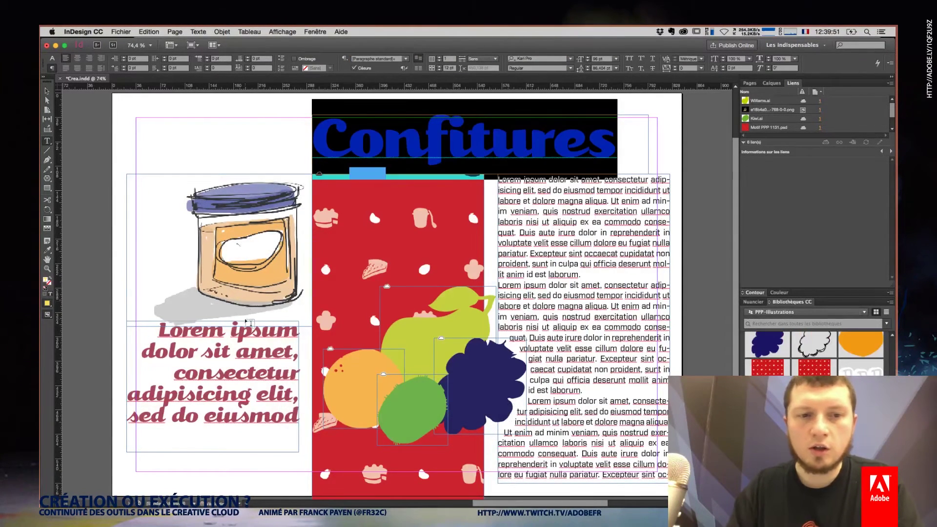
# Create a Chapo paragraph style from the Lorem ipsum heading and apply it
pyautogui.click(139, 322)
pyautogui.hotkey('ctrl', 'a')
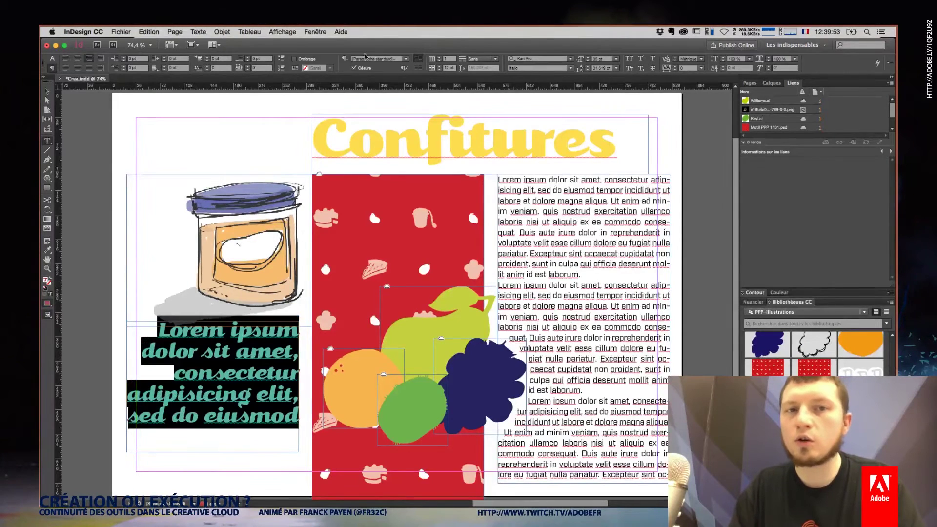
pyautogui.click(345, 59)
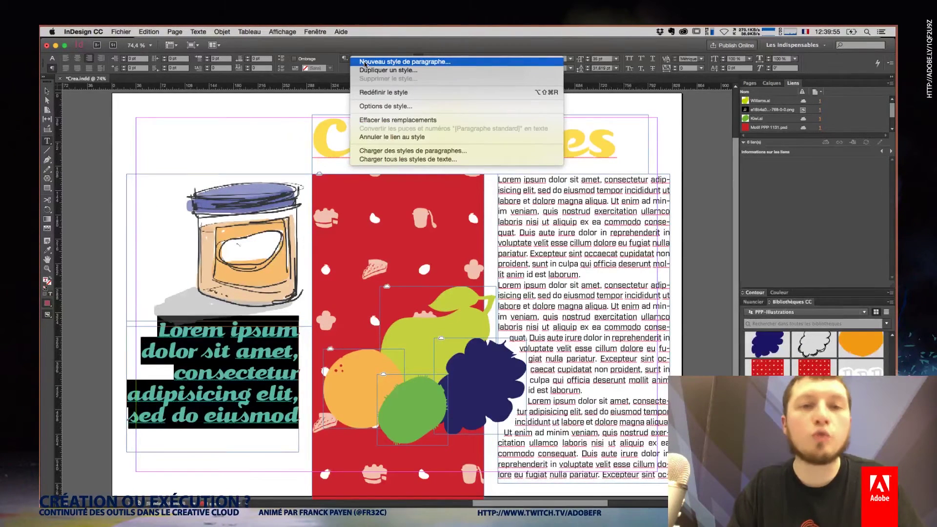
pyautogui.click(365, 61)
pyautogui.write('Chapo')
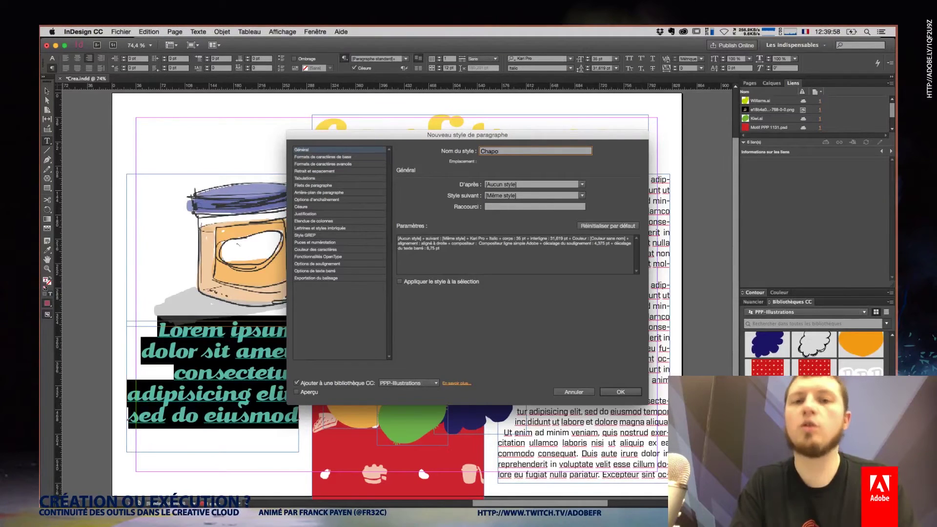
pyautogui.press('Return')
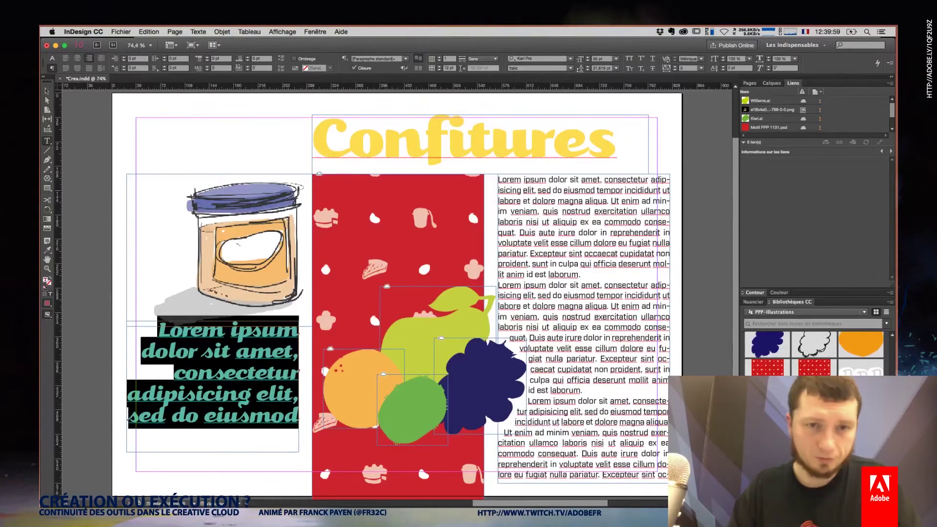
pyautogui.click(383, 59)
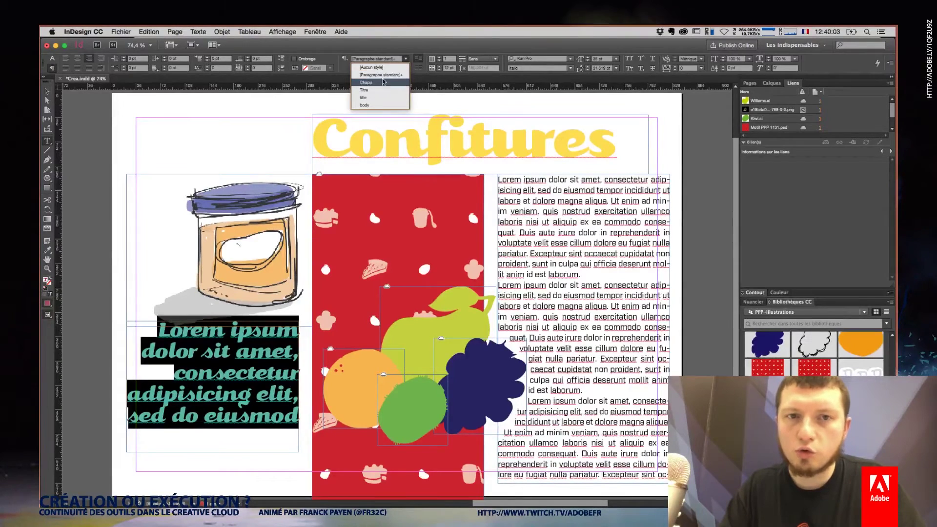
pyautogui.click(383, 86)
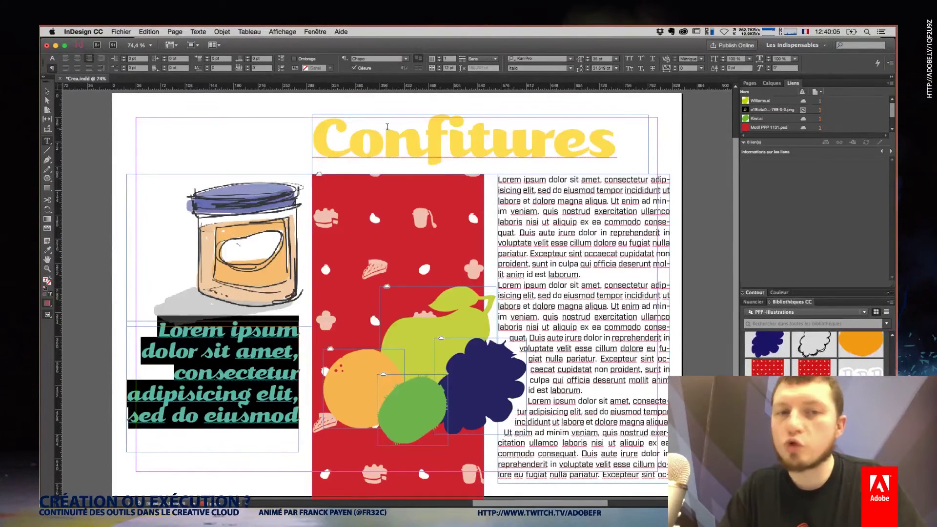
# Apply the Titre paragraph style to the Confitures title
pyautogui.click(387, 127)
pyautogui.click(382, 59)
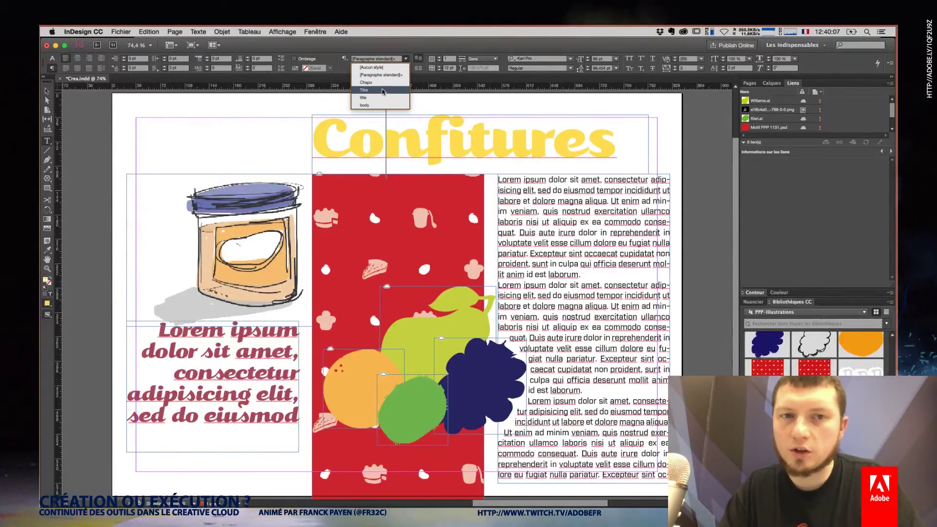
pyautogui.click(383, 91)
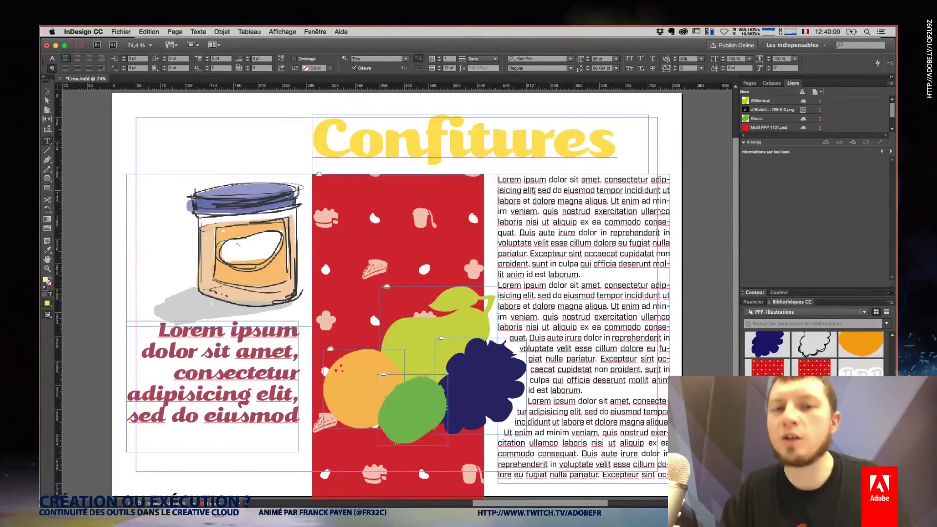
# Create a new paragraph style from the whole body text story, typing 'Cr' as its name
pyautogui.click(555, 233)
pyautogui.hotkey('ctrl', 'a')
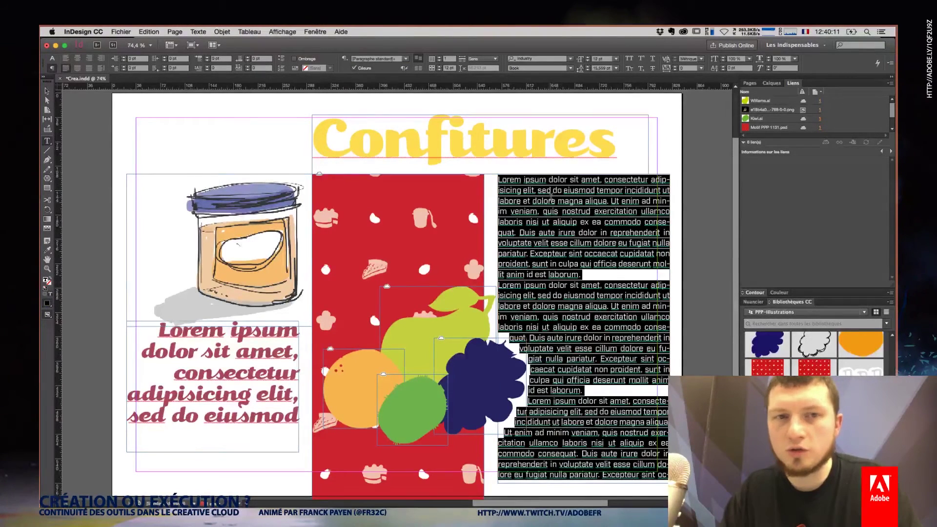
pyautogui.click(346, 64)
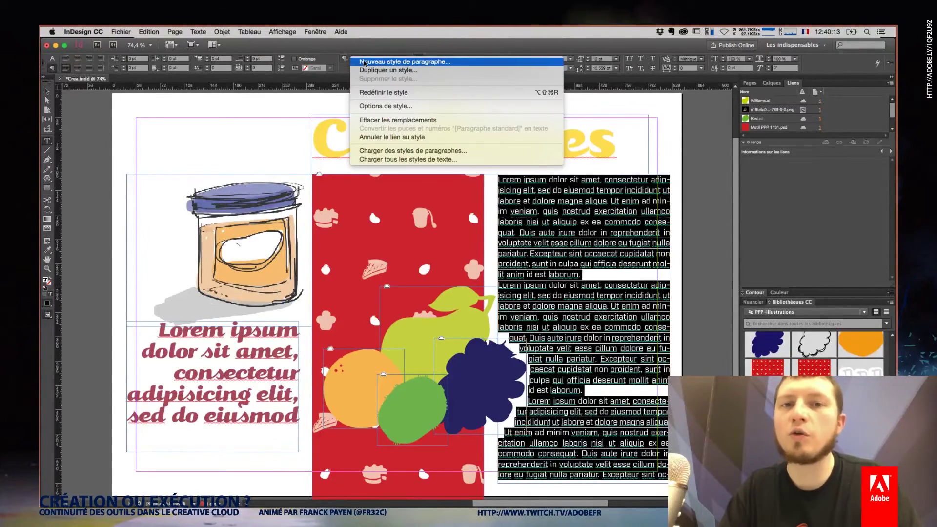
pyautogui.click(364, 62)
pyautogui.write('Cr')
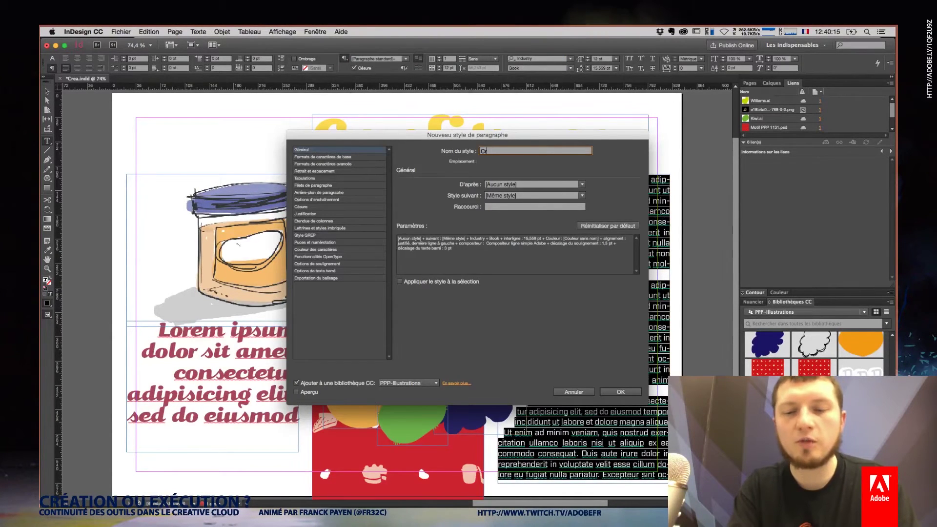
pyautogui.press('Return')
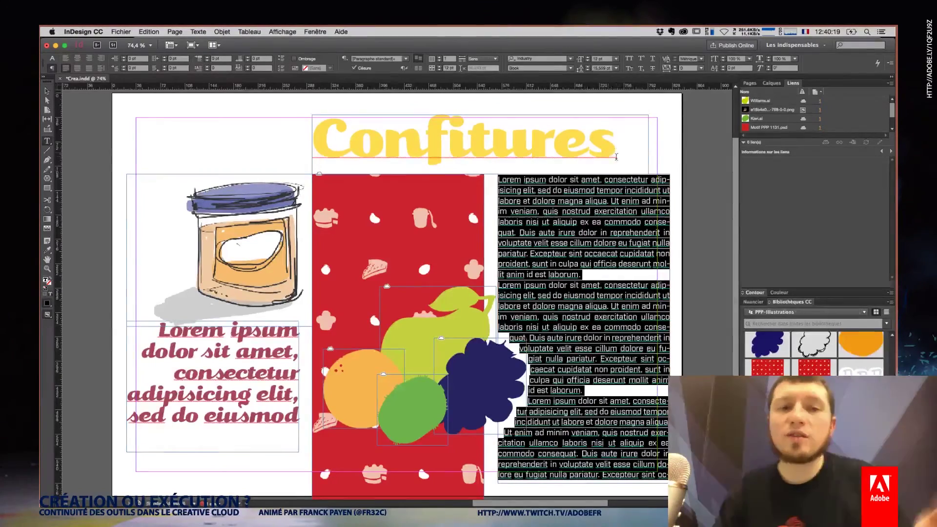
pyautogui.press('Escape')
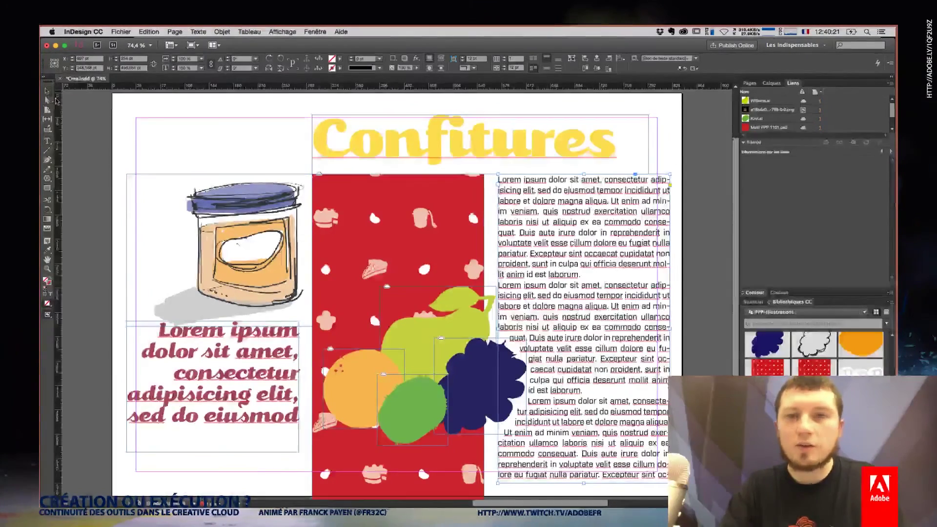
# Switch to the Typographie workspace and cycle through the style, character, Layers and Pages panels
pyautogui.click(800, 46)
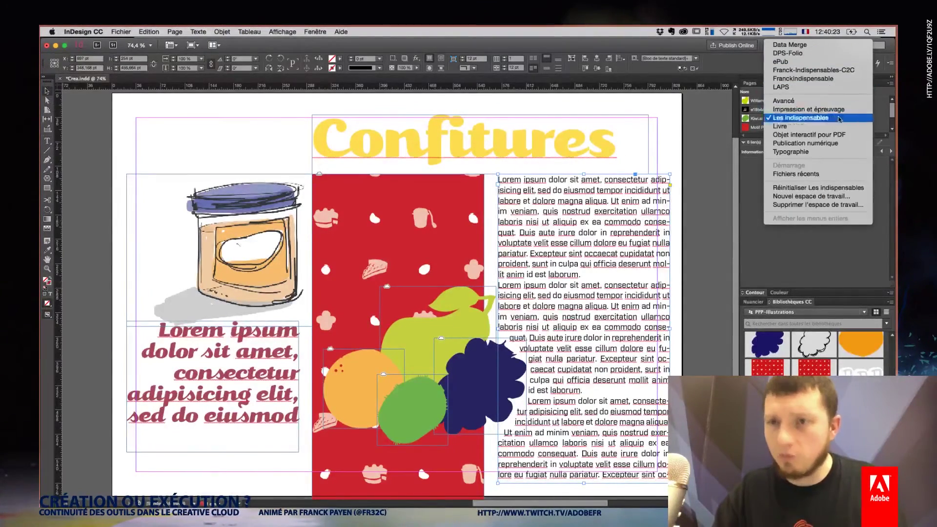
pyautogui.click(807, 152)
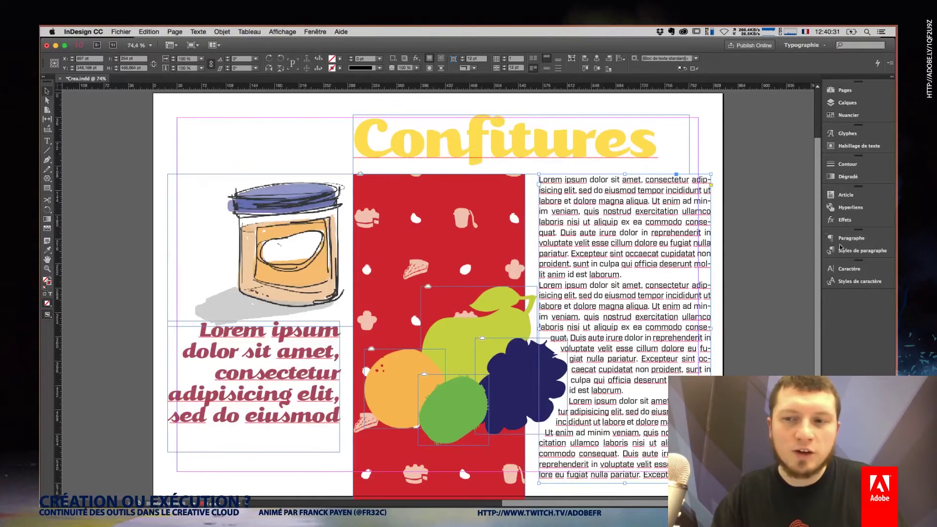
pyautogui.click(852, 251)
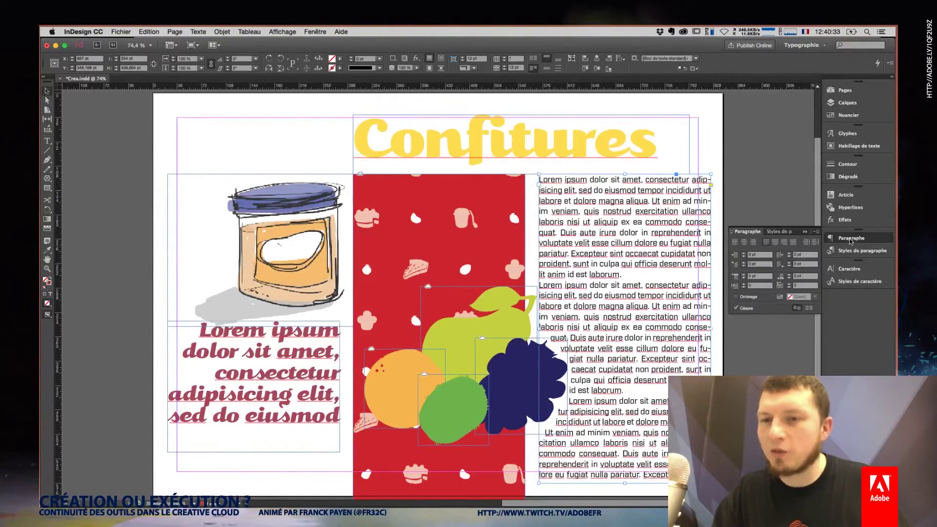
pyautogui.click(850, 268)
pyautogui.click(859, 282)
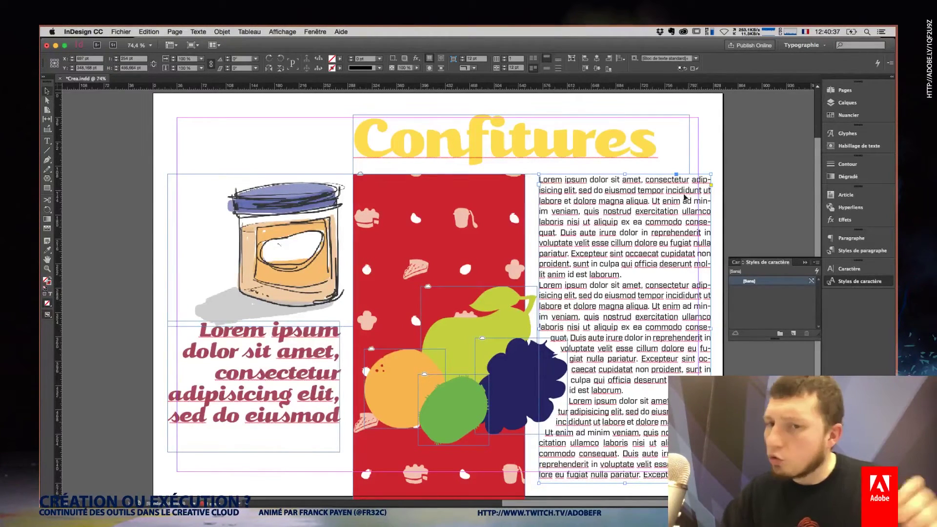
pyautogui.click(755, 164)
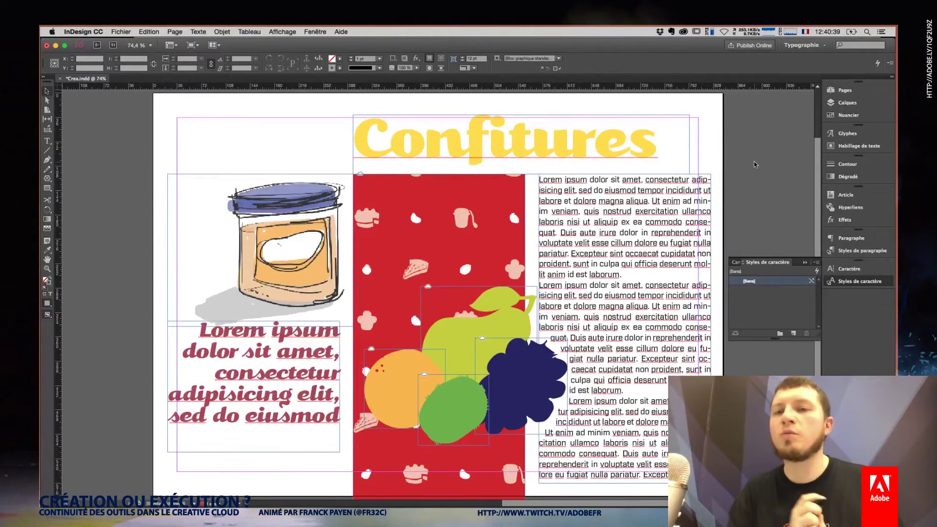
pyautogui.click(848, 102)
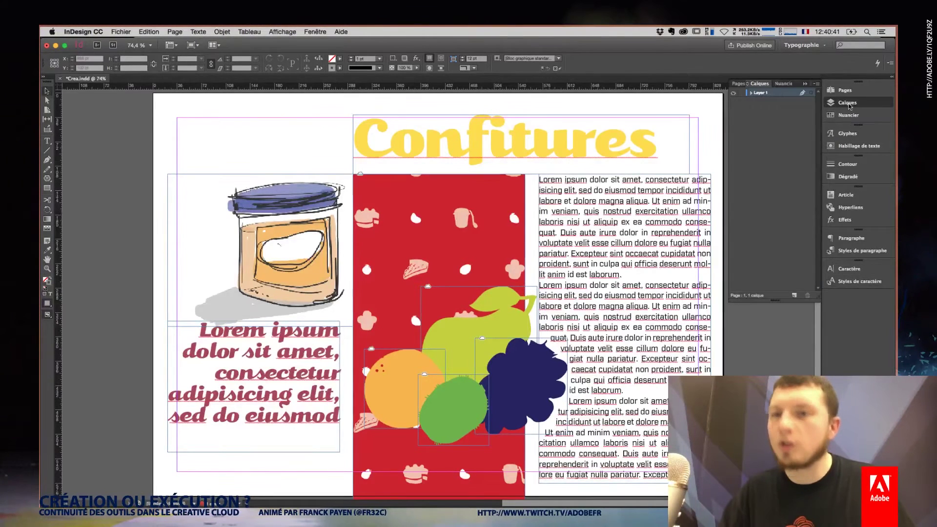
pyautogui.click(845, 90)
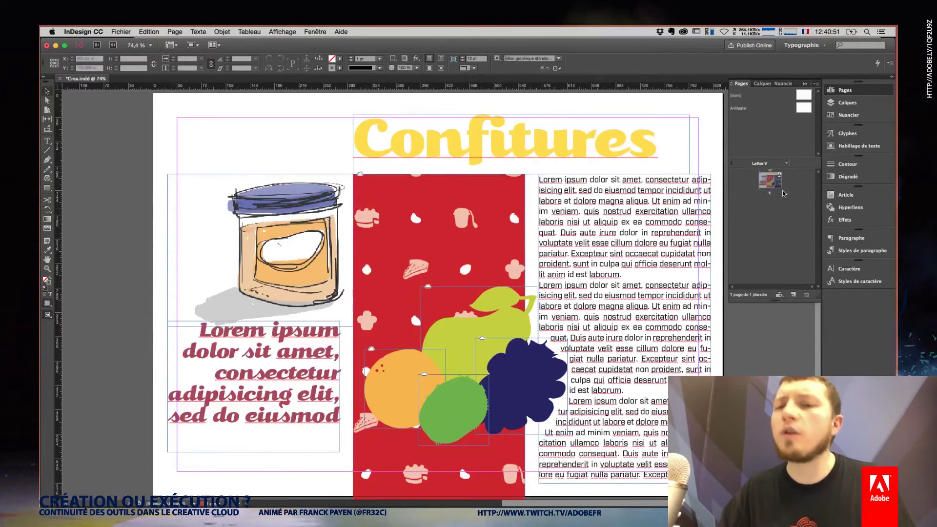
# Confirm the Document Setup settings without changes
pyautogui.click(120, 32)
pyautogui.moveTo(168, 230)
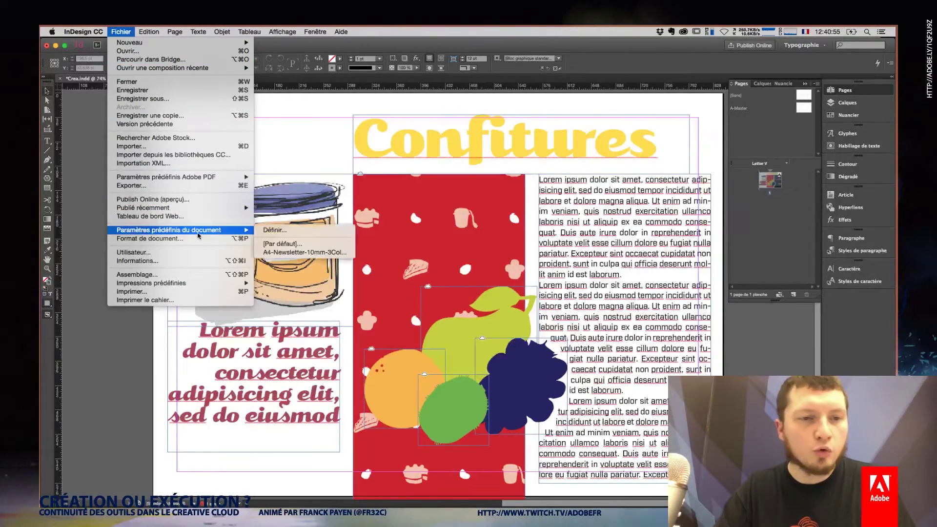
pyautogui.click(197, 239)
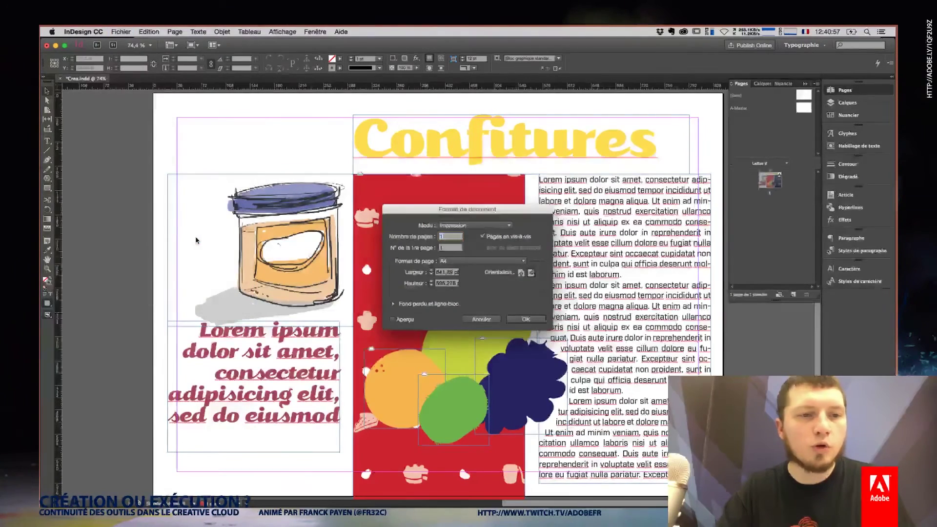
pyautogui.click(532, 320)
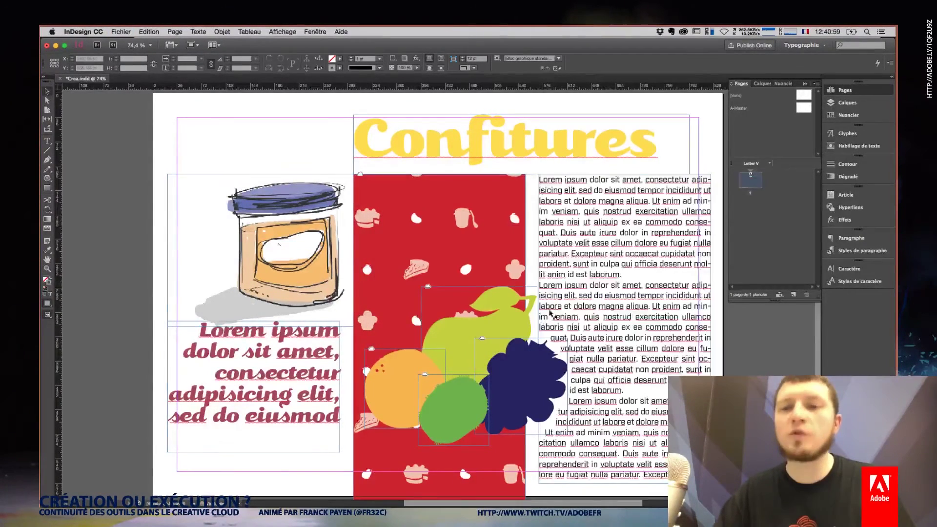
# Duplicate the Confitures page into a second page and select its Confitures title text
pyautogui.moveTo(756, 181); pyautogui.dragTo(793, 294)
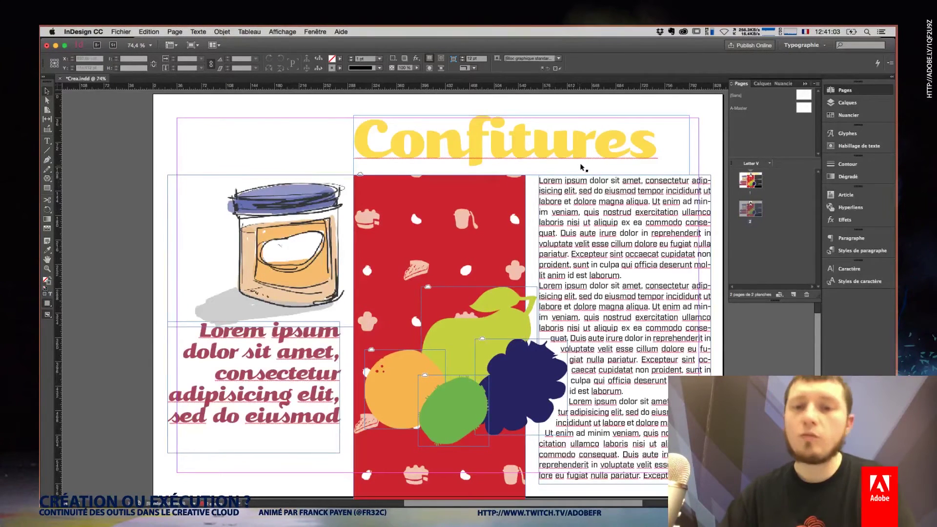
pyautogui.doubleClick(658, 142)
pyautogui.moveTo(658, 141)
pyautogui.mouseDown()
pyautogui.moveTo(529, 125)
pyautogui.moveTo(356, 139)
pyautogui.mouseUp()
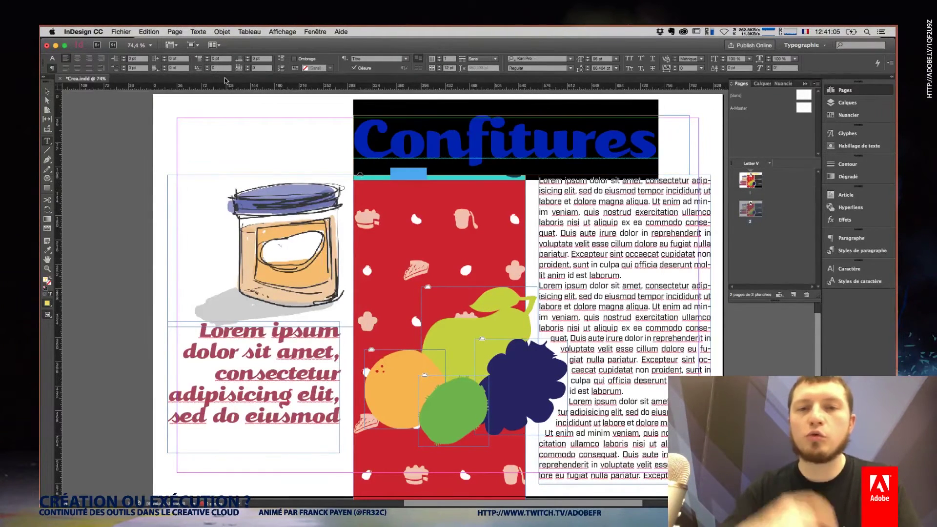
# Retype the second page's title as 'Myrtilles' and stop editing the text
pyautogui.write('Myrt')
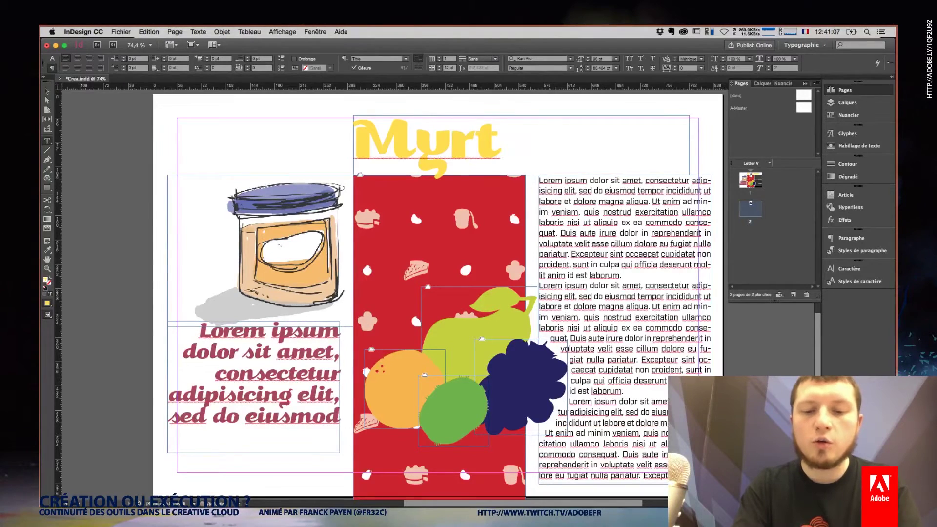
pyautogui.write('illes')
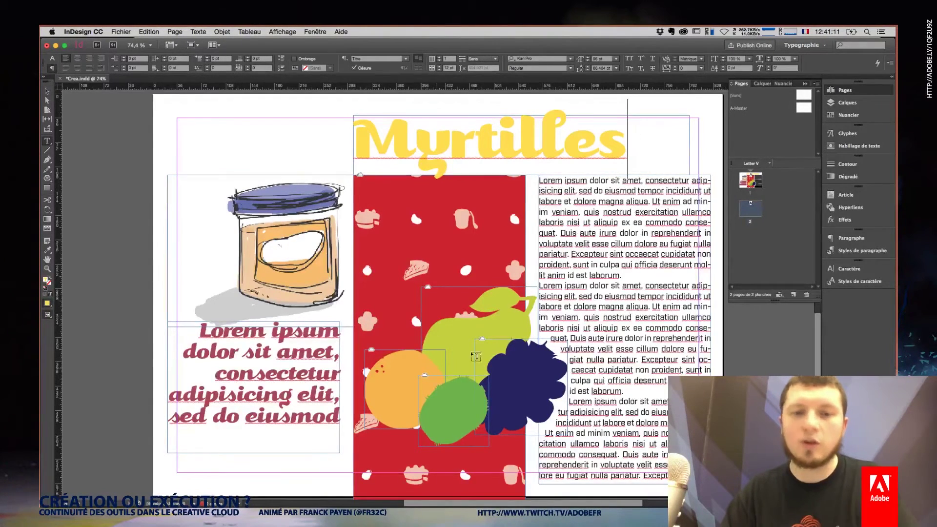
pyautogui.press('Escape')
pyautogui.click(290, 234)
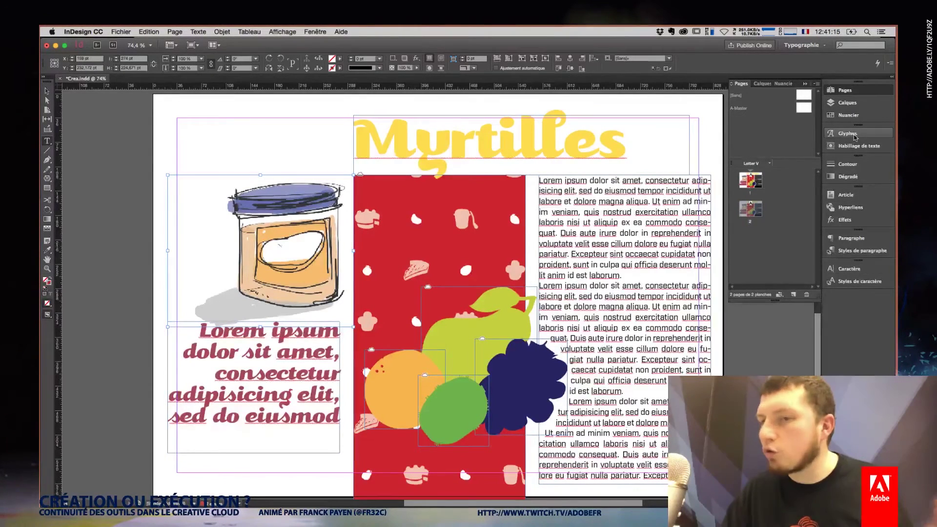
# Show and enlarge the CC Libraries panel, undoing a misplaced jam-jar photo drop
pyautogui.click(314, 32)
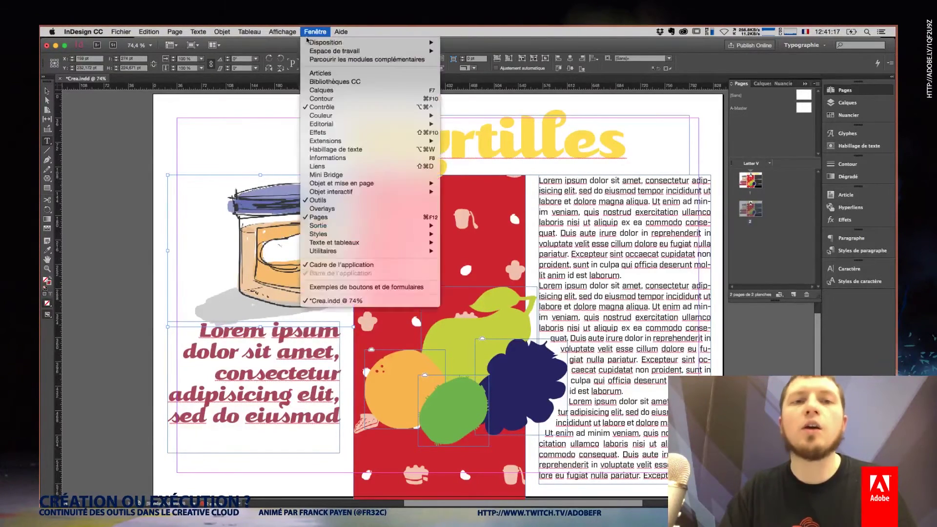
pyautogui.click(383, 85)
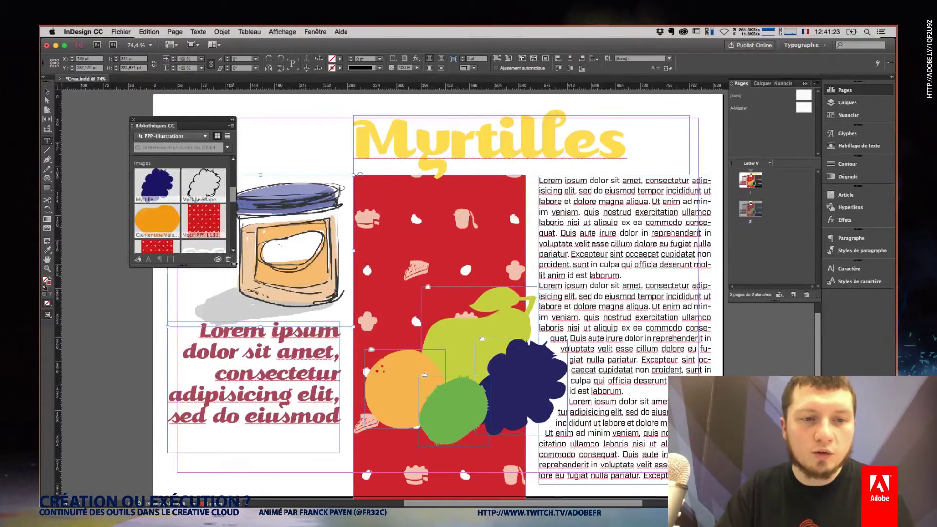
pyautogui.moveTo(230, 265); pyautogui.dragTo(330, 395)
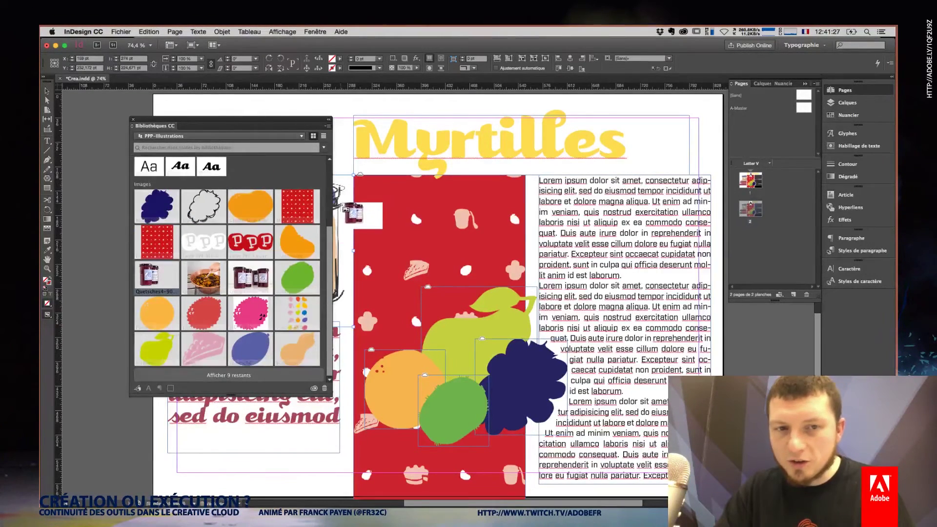
pyautogui.moveTo(156, 277); pyautogui.dragTo(341, 201)
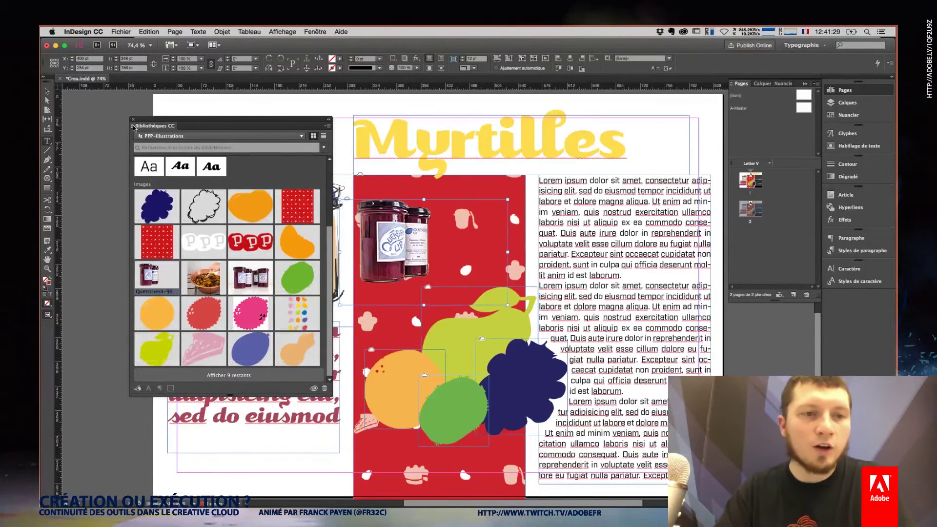
pyautogui.hotkey('ctrl', 'z')
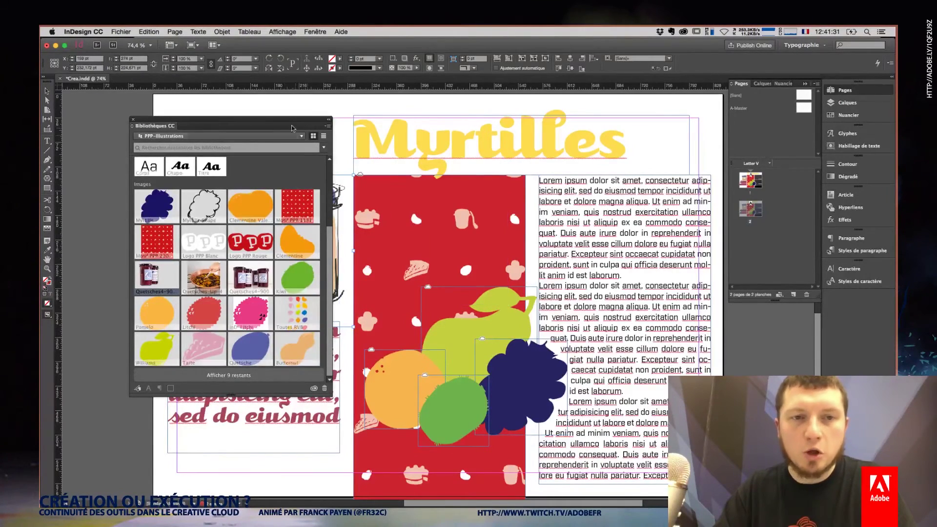
pyautogui.moveTo(161, 125); pyautogui.dragTo(719, 308)
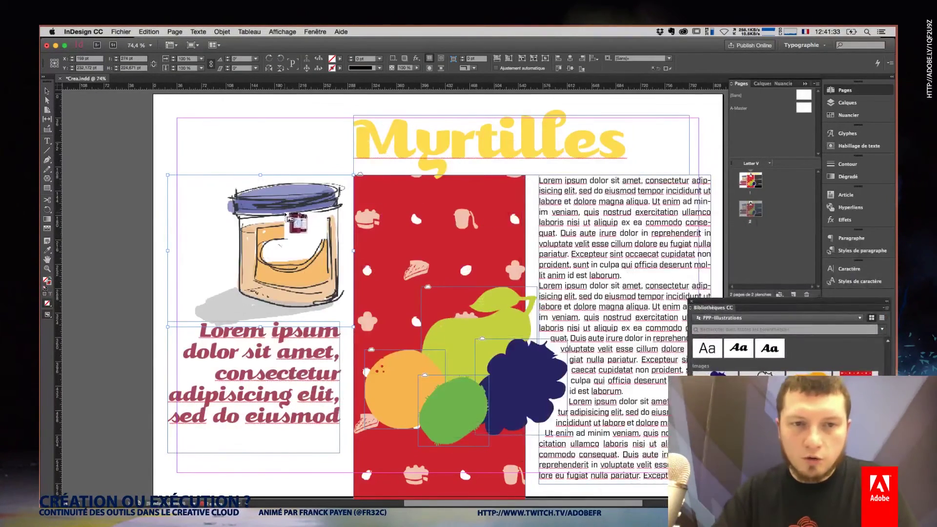
# Place the jam-jar photo in the jar frame, fit it proportionally and enlarge it
pyautogui.click(222, 195)
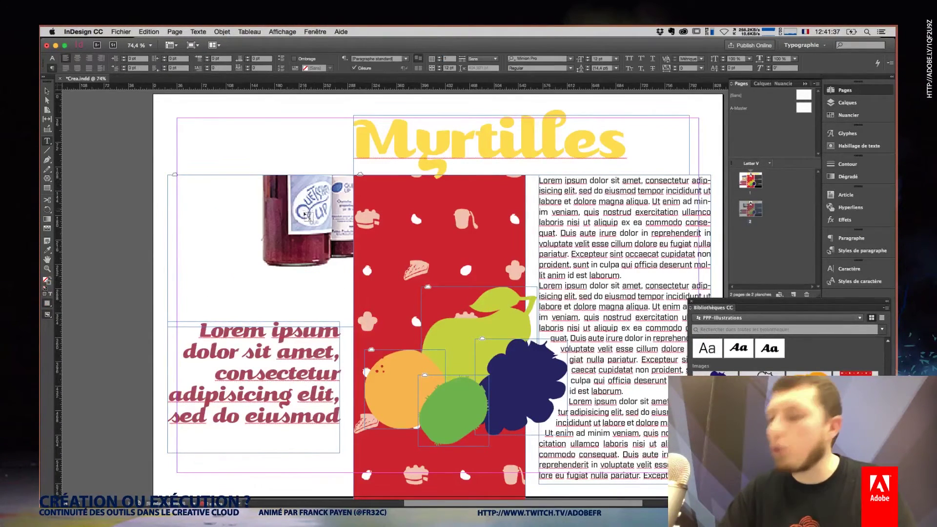
pyautogui.press('Escape')
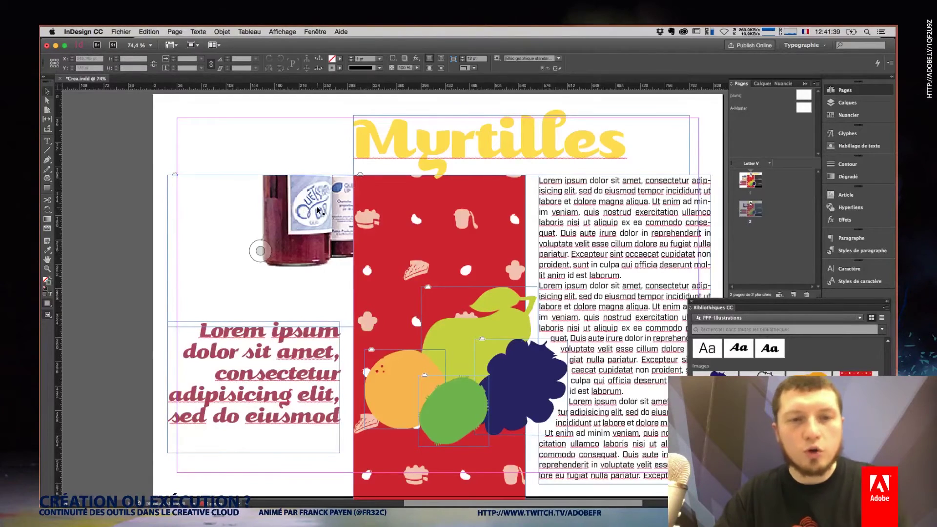
pyautogui.hotkey('ctrl', 'alt', 'shift', 'e')
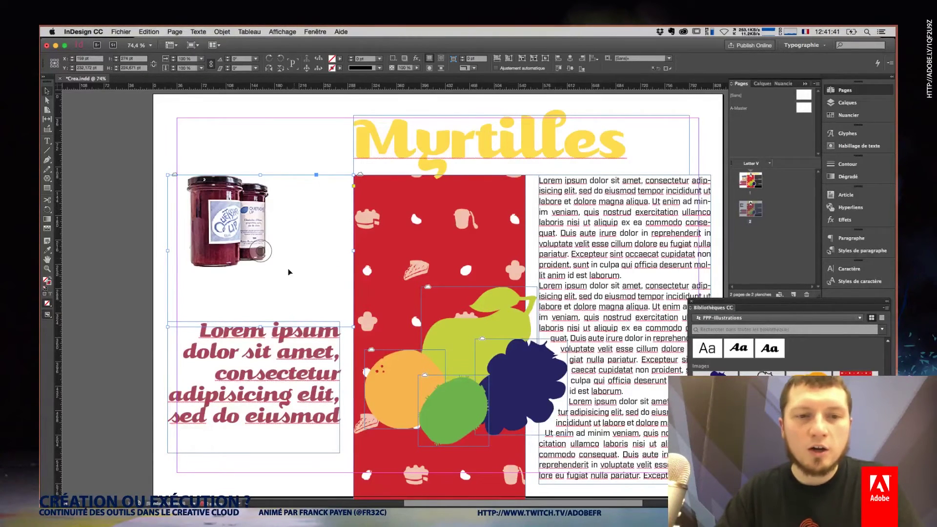
pyautogui.click(260, 250)
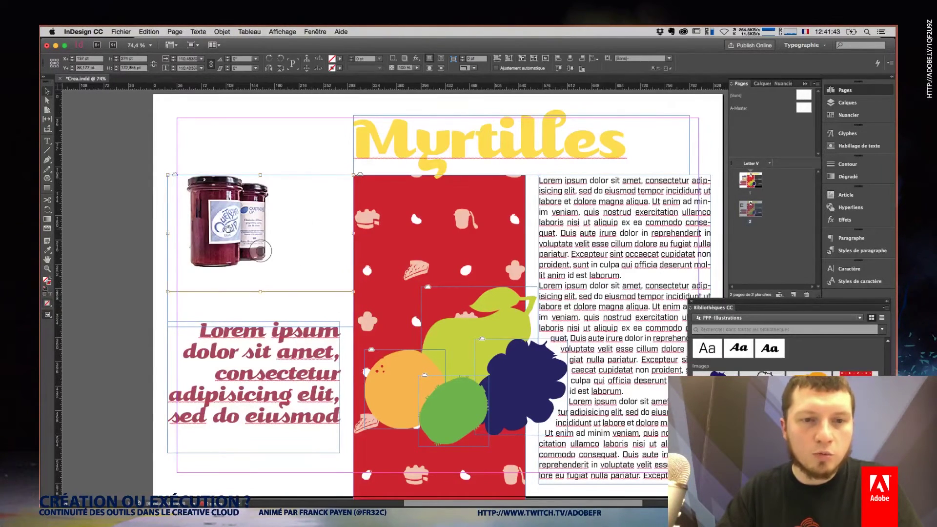
pyautogui.moveTo(353, 292); pyautogui.dragTo(442, 355)
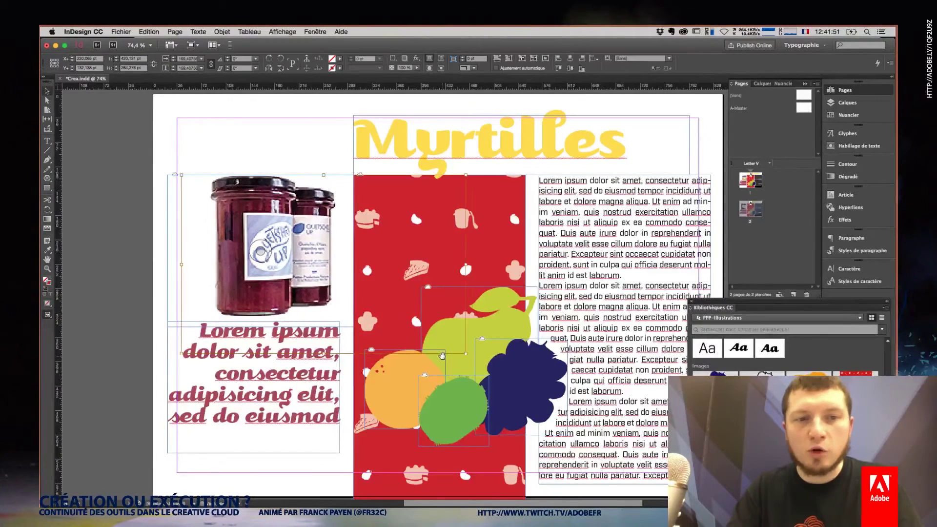
pyautogui.moveTo(441, 356); pyautogui.dragTo(442, 356)
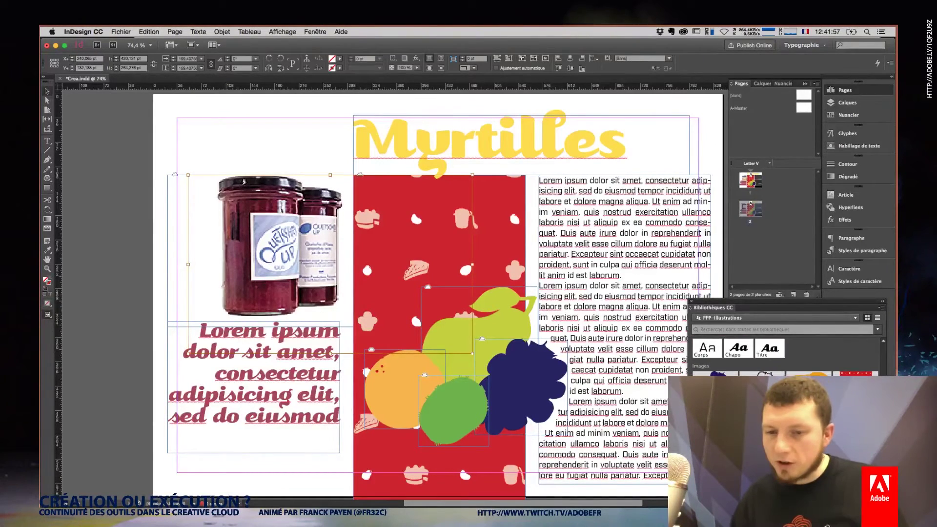
# Replace the dark blue blob with the library's Williams shape
pyautogui.moveTo(781, 304); pyautogui.dragTo(720, 159)
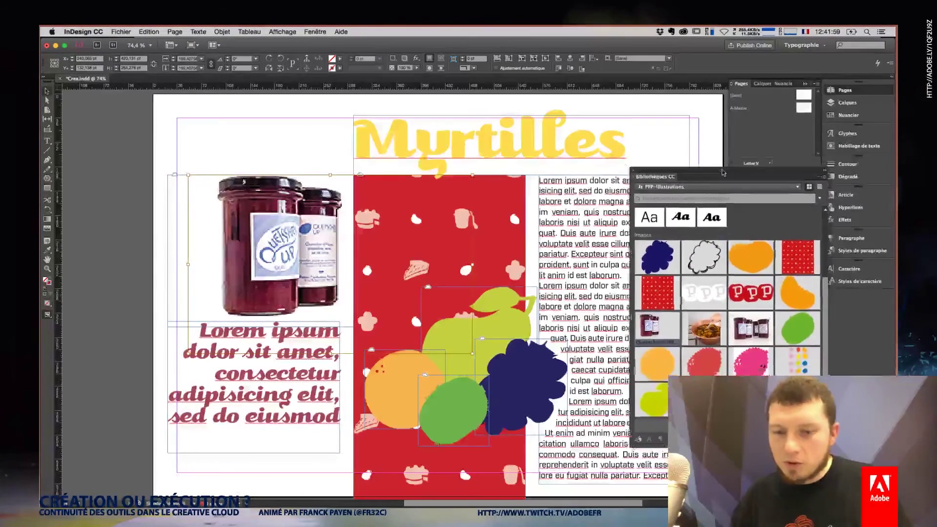
pyautogui.moveTo(663, 386); pyautogui.dragTo(535, 373)
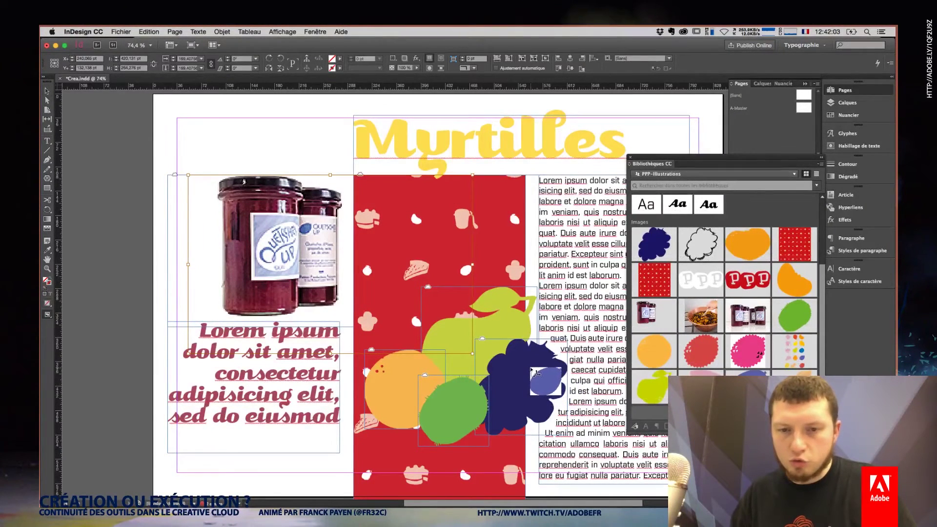
pyautogui.moveTo(535, 374); pyautogui.dragTo(537, 376)
pyautogui.moveTo(521, 374)
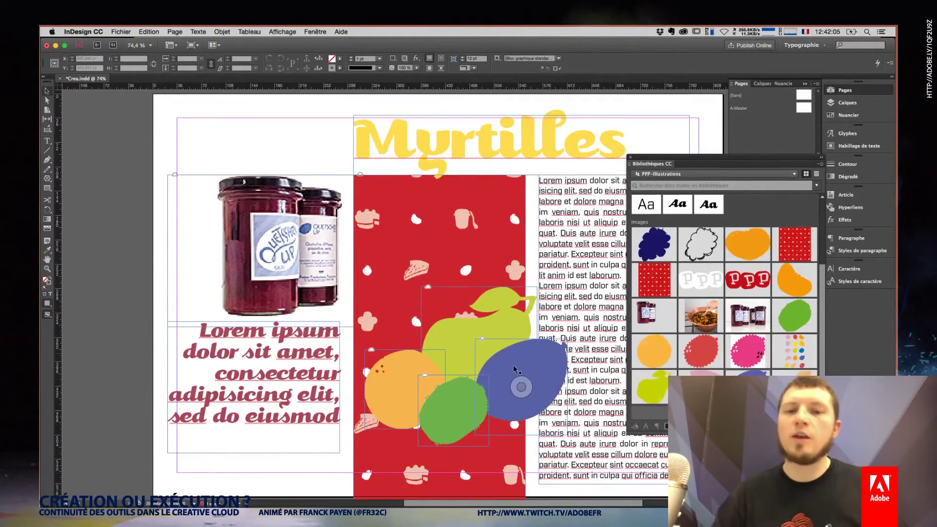
# Wrap the body text around the purple blob with contour type Détection des contours
pyautogui.click(555, 380)
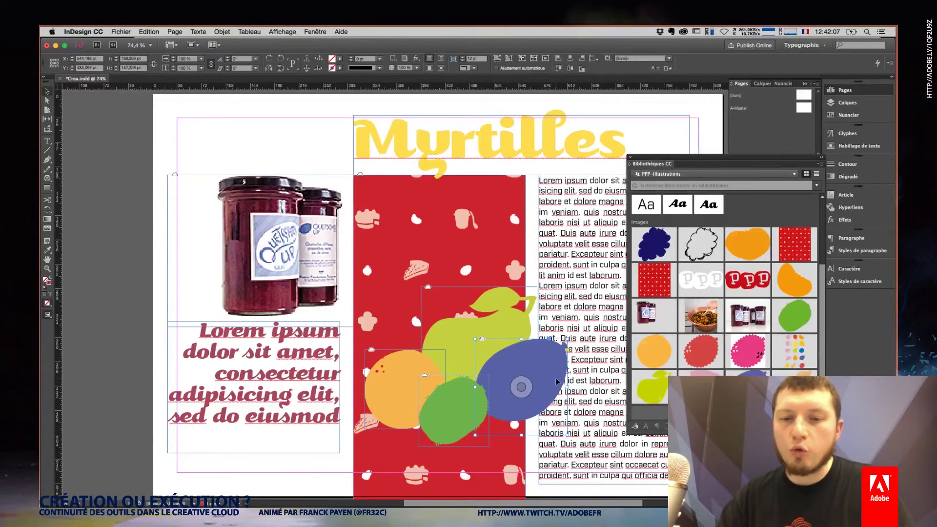
pyautogui.click(430, 68)
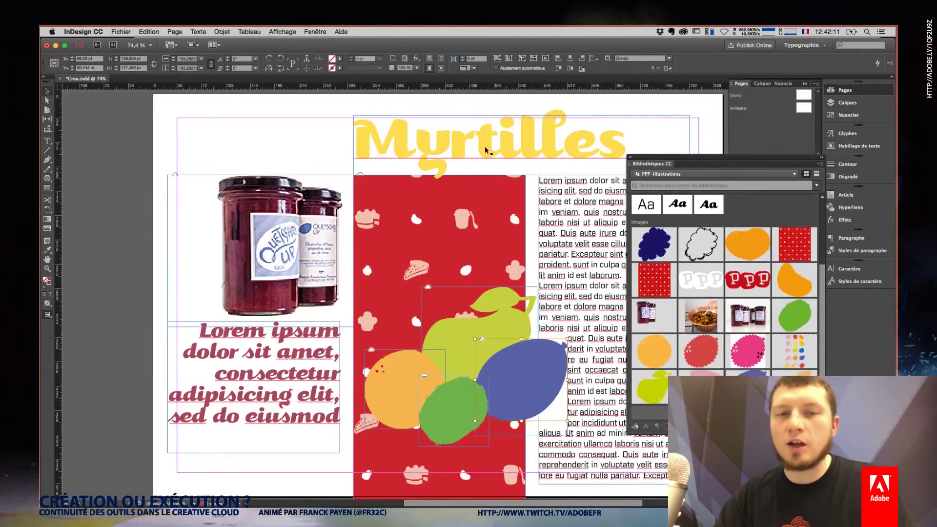
pyautogui.keyDown('alt'); pyautogui.click(430, 69); pyautogui.keyUp('alt')
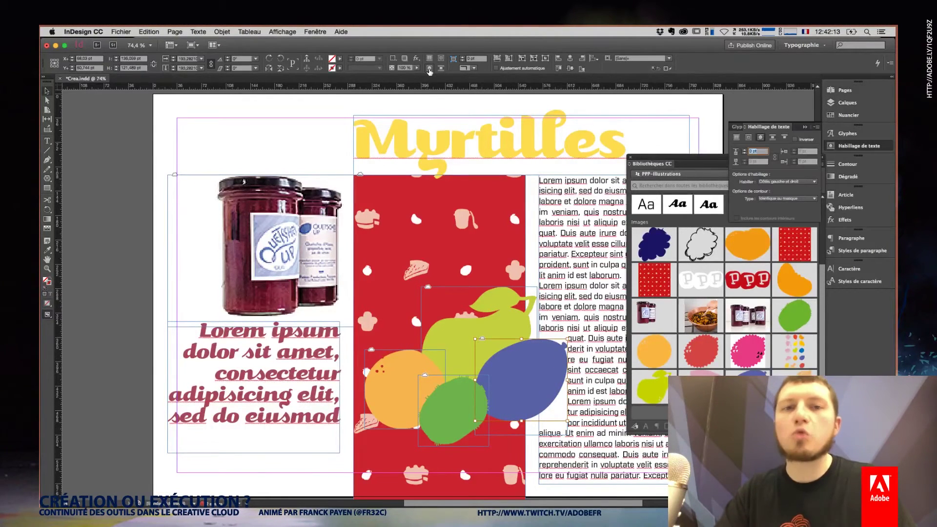
pyautogui.click(791, 197)
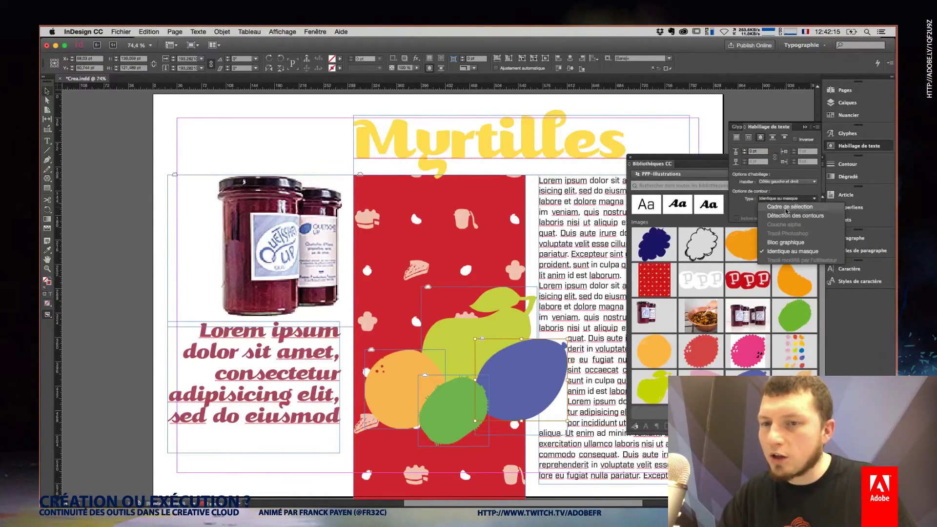
pyautogui.click(786, 214)
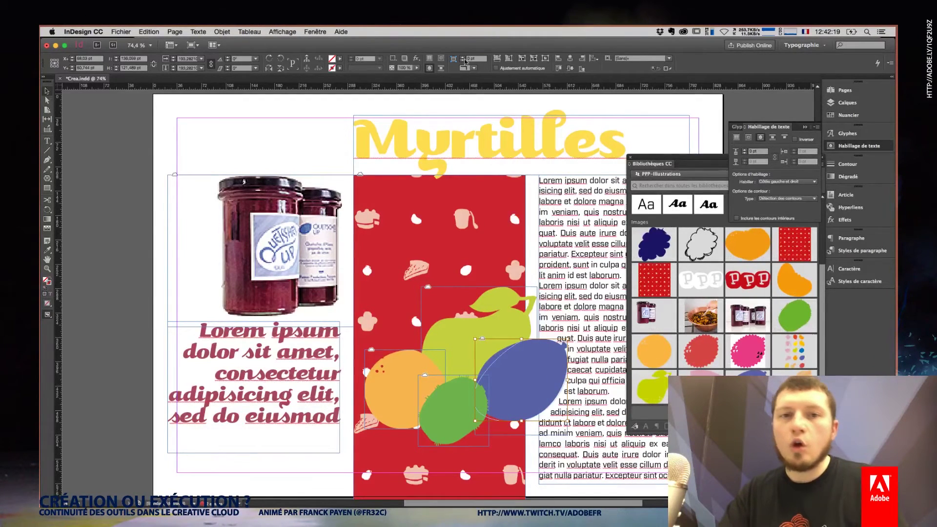
pyautogui.click(773, 111)
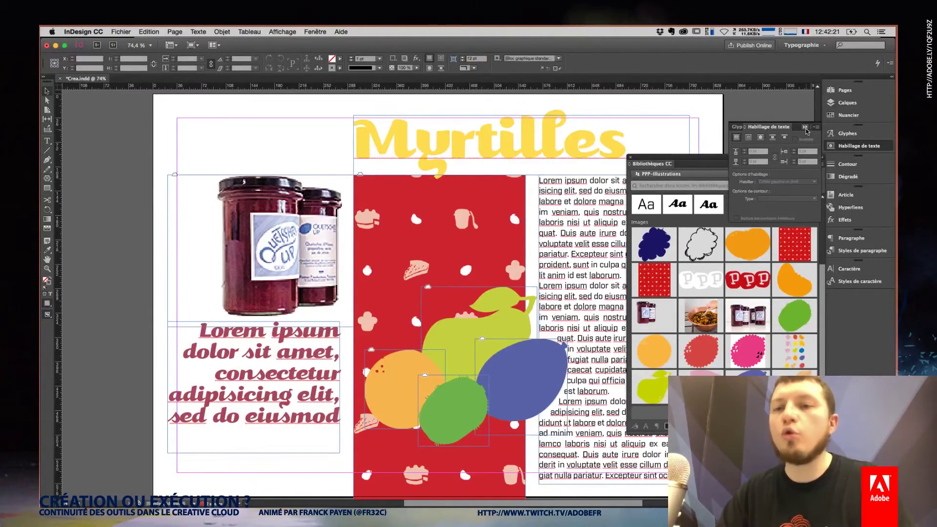
pyautogui.click(805, 126)
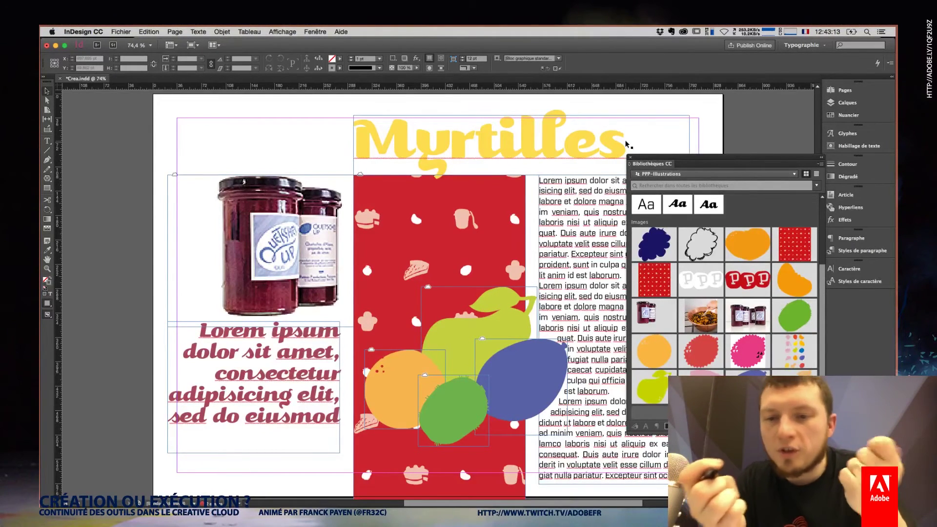
# Place the Myrtille blueberry shape from the library onto the page at reduced size
pyautogui.click(528, 366)
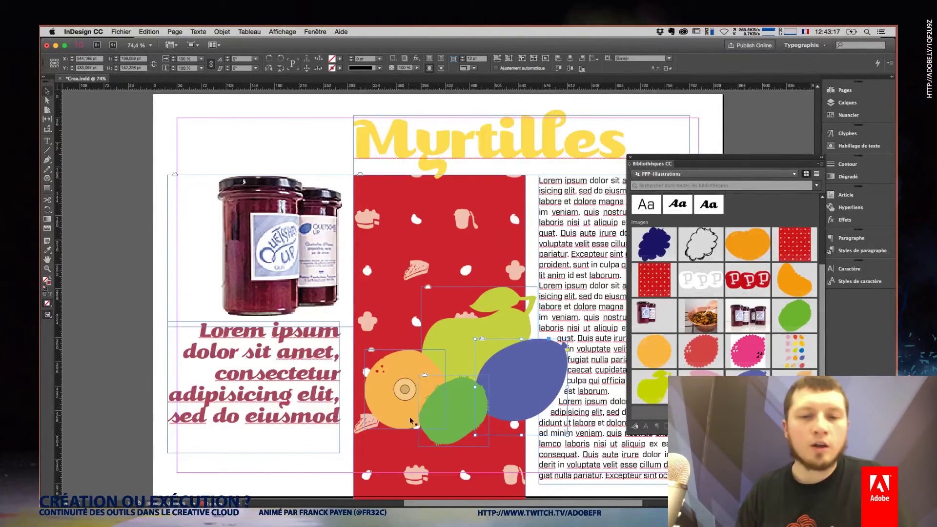
pyautogui.moveTo(654, 245); pyautogui.dragTo(402, 236)
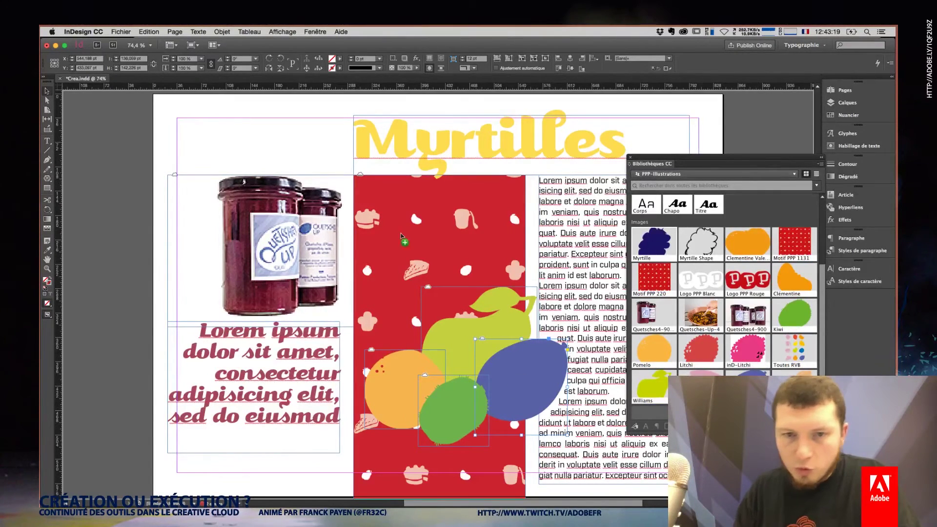
pyautogui.moveTo(337, 211)
pyautogui.mouseDown()
pyautogui.moveTo(428, 287)
pyautogui.moveTo(414, 290)
pyautogui.mouseUp()
# Send the placed blueberry graphic to its original program with Modifier l'original
pyautogui.rightClick(401, 241)
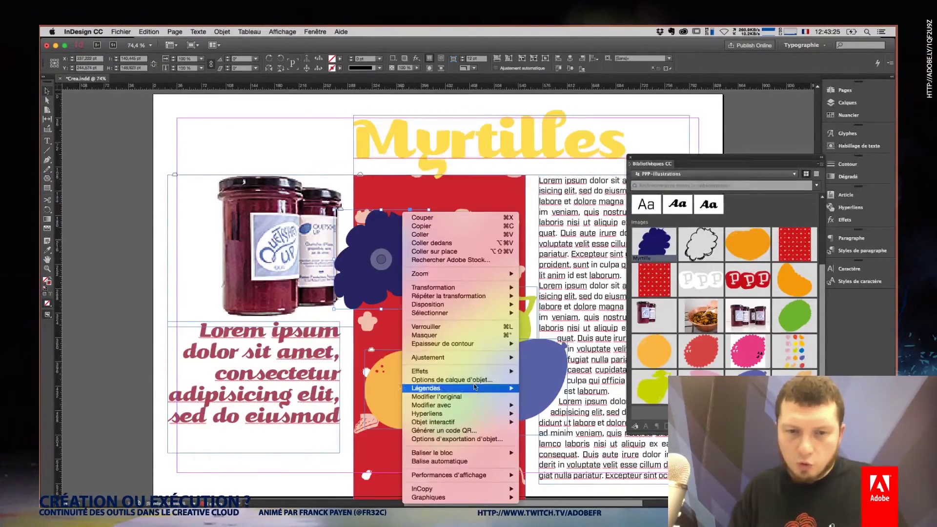
pyautogui.click(476, 400)
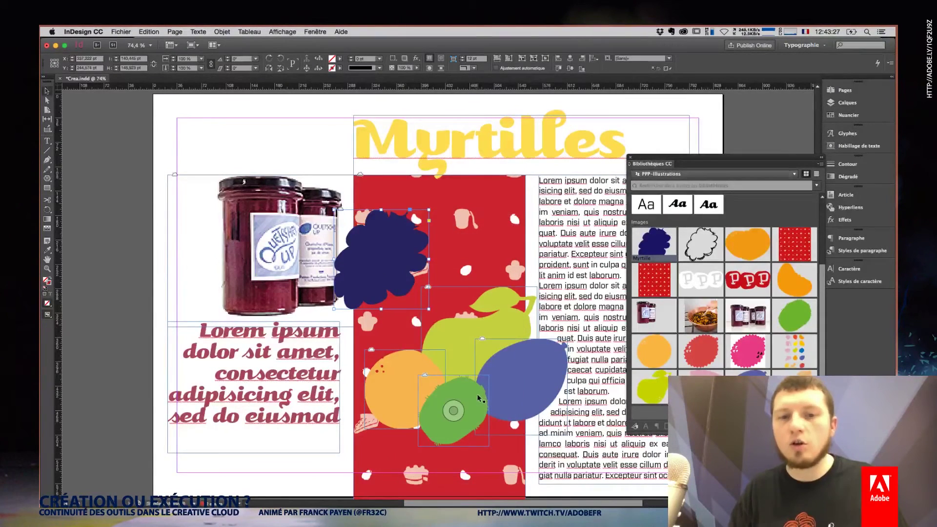
pyautogui.rightClick(405, 261)
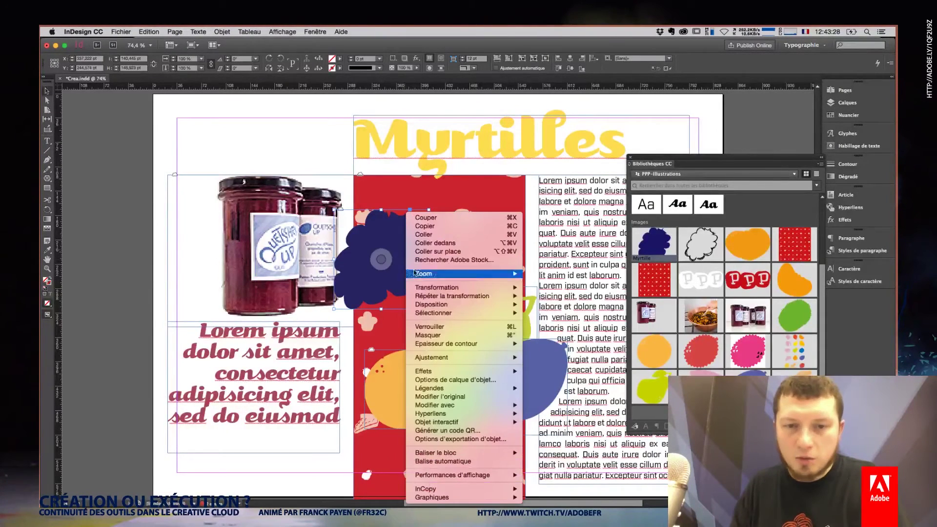
pyautogui.click(451, 397)
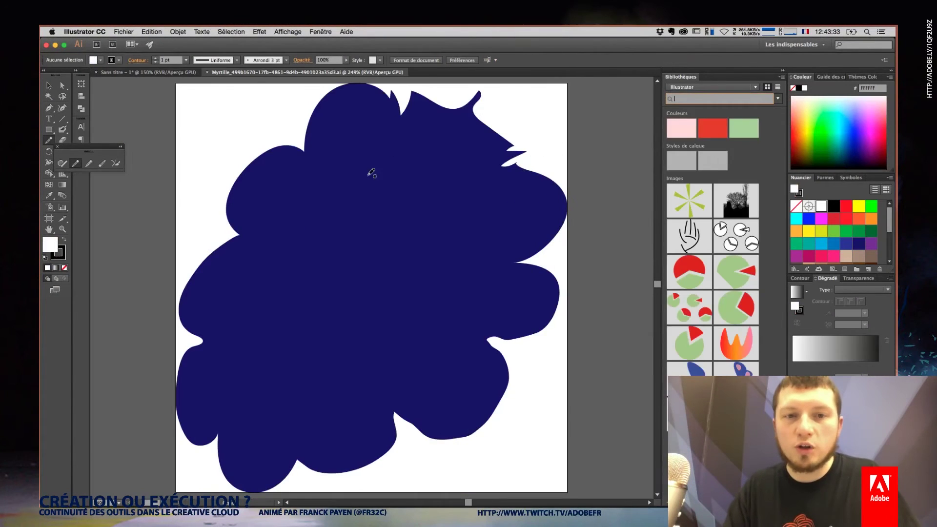
# In Illustrator, fill the whole blueberry with the PPP-Illustrations purple swatch and save it
pyautogui.hotkey('ctrl', 'a')
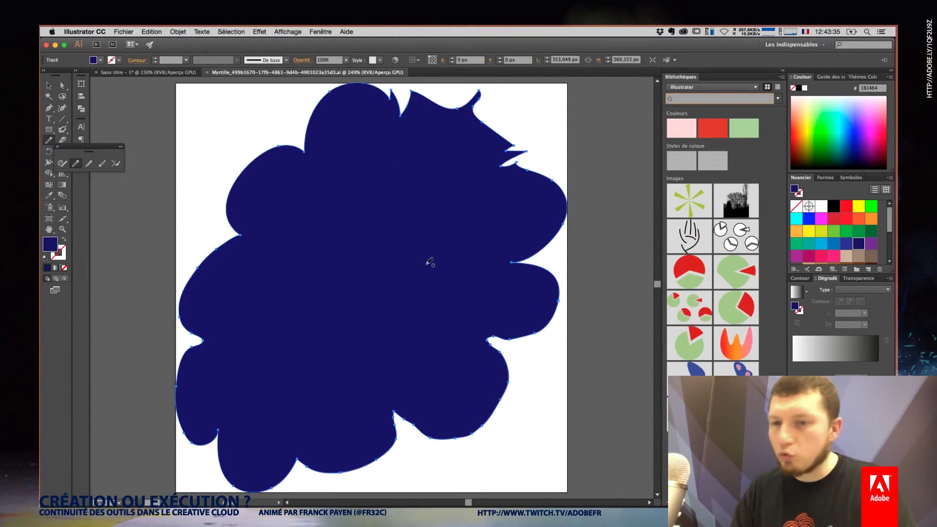
pyautogui.click(749, 90)
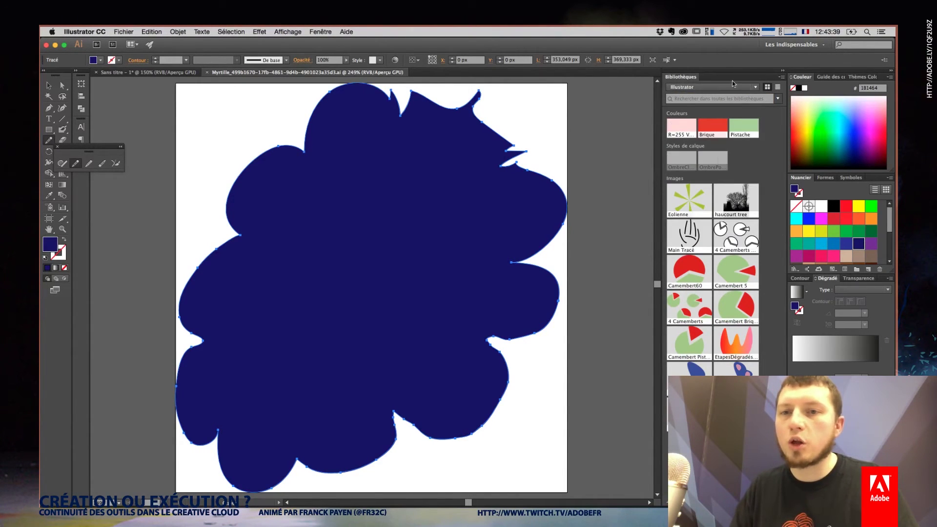
pyautogui.click(732, 88)
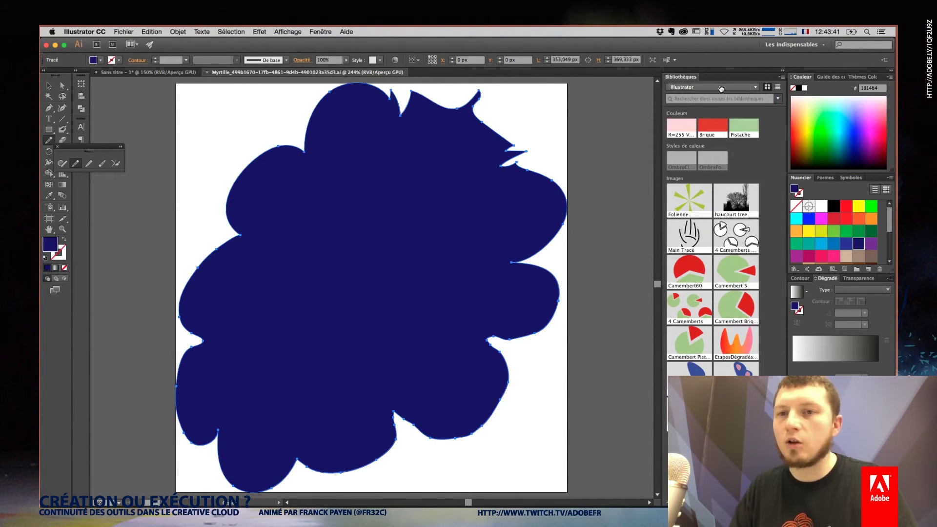
pyautogui.click(721, 88)
pyautogui.click(719, 96)
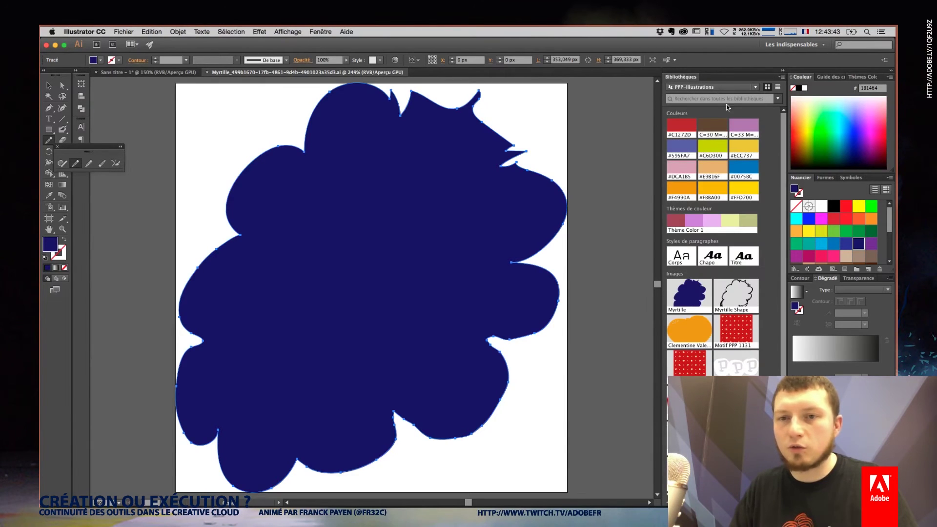
pyautogui.click(746, 132)
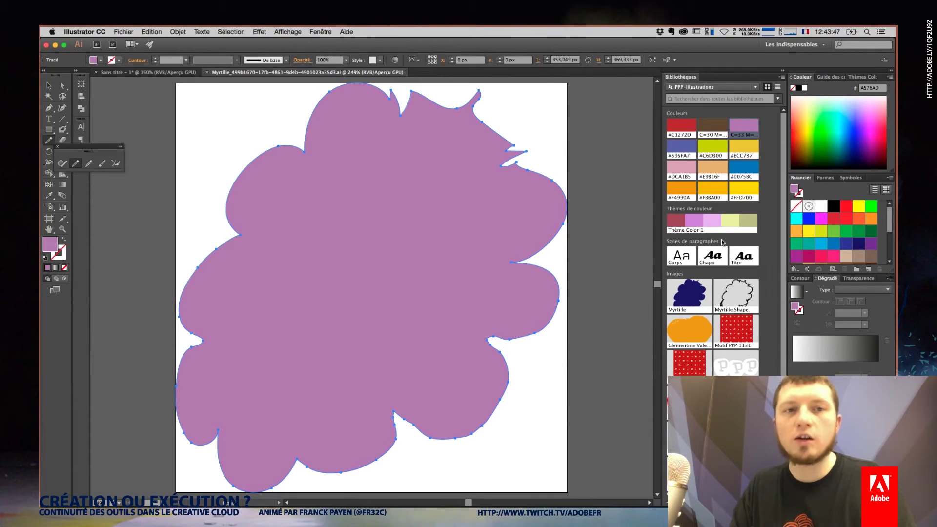
pyautogui.press('super+w')
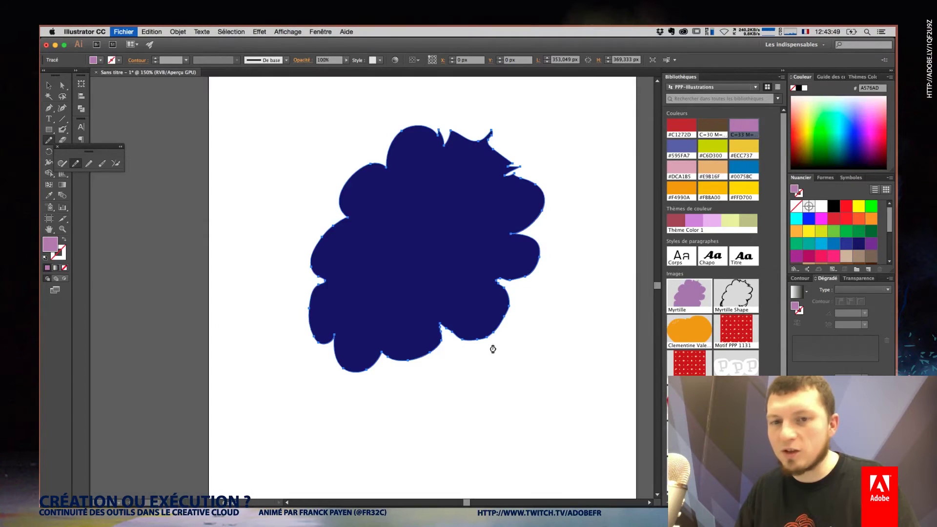
pyautogui.press('super+Tab')
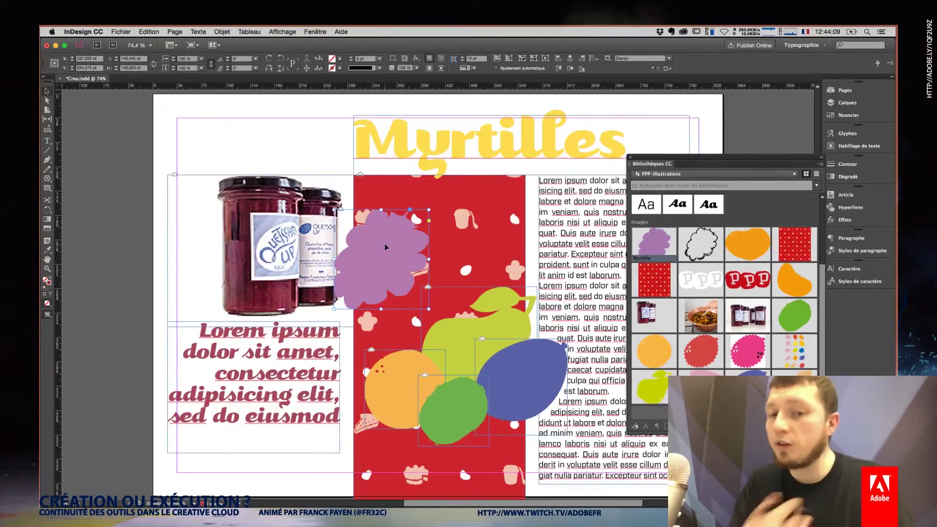
# Open the Creative Cloud synced fonts list
pyautogui.click(683, 31)
# Close the fonts list and duplicate a page so the document has three pages
pyautogui.click(682, 33)
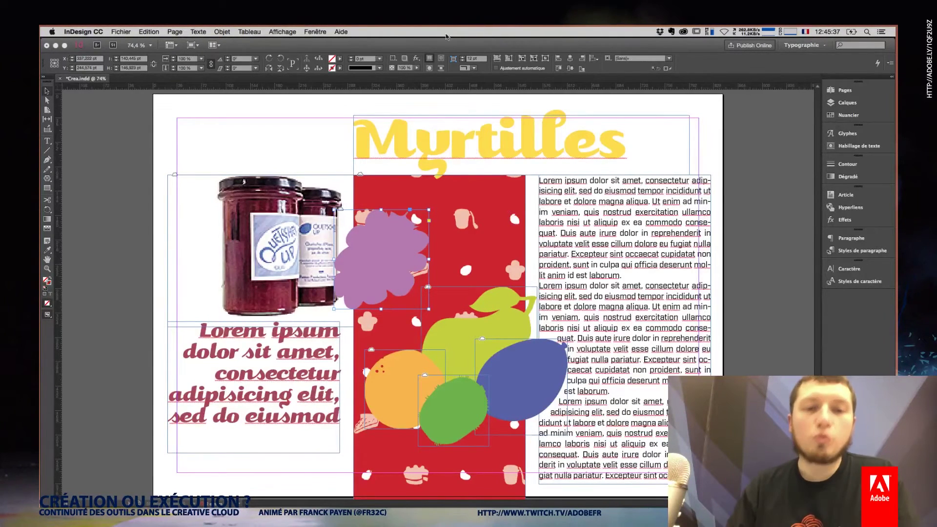
pyautogui.click(841, 93)
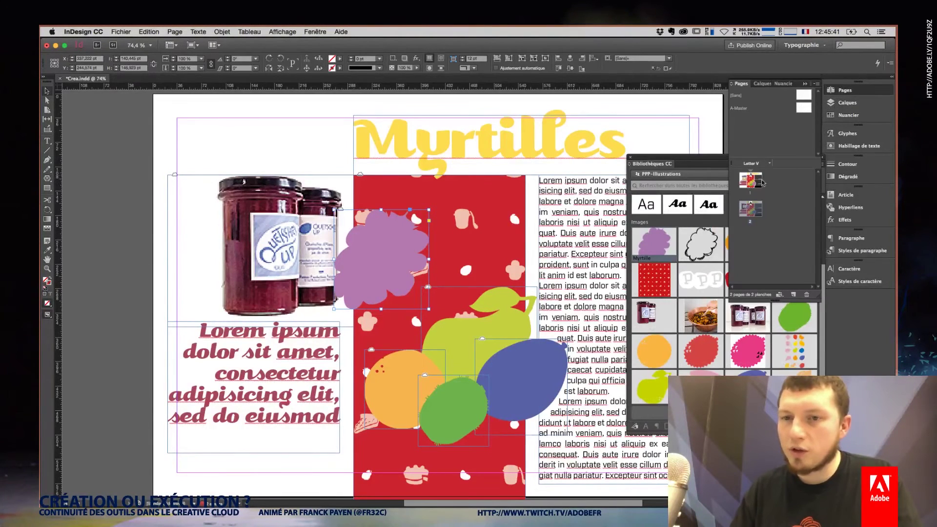
pyautogui.moveTo(762, 240); pyautogui.dragTo(763, 241)
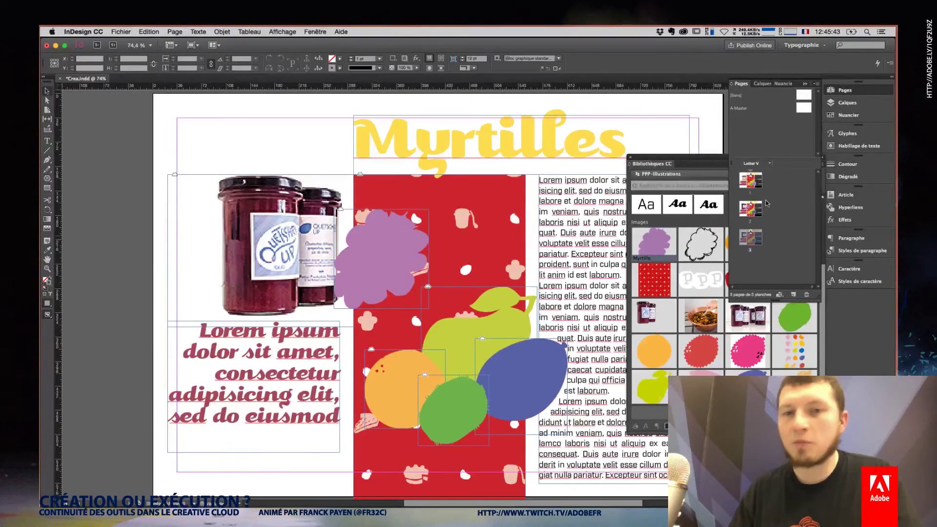
pyautogui.click(802, 79)
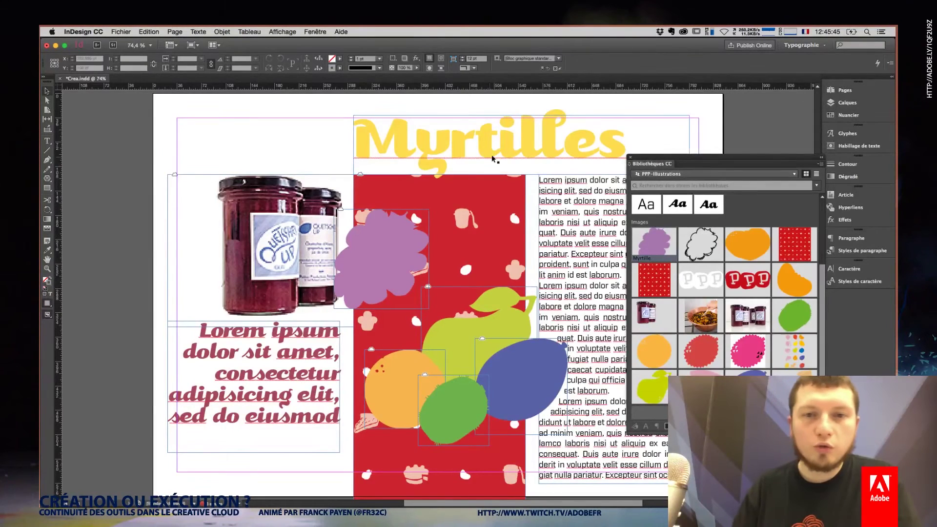
# Add the Myrtilles title's paragraph style to the library, then save and close Crea.indd
pyautogui.click(508, 155)
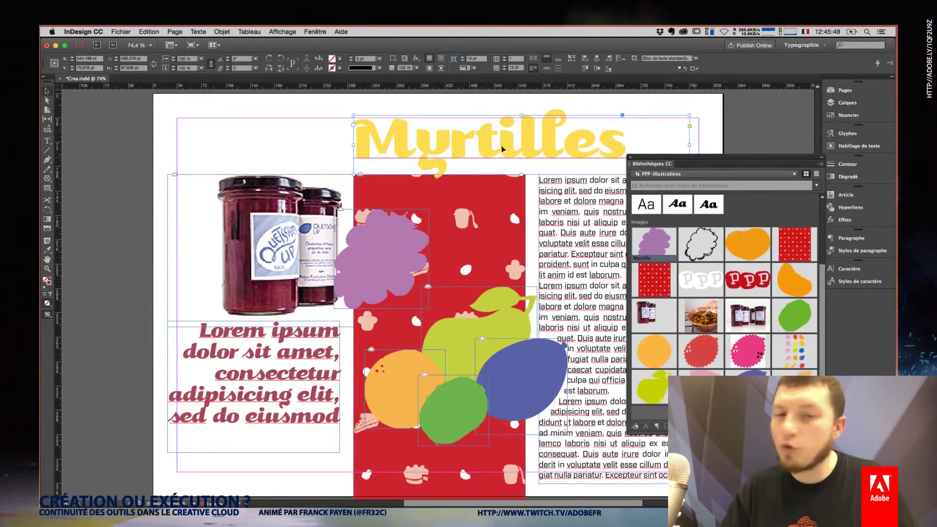
pyautogui.click(658, 427)
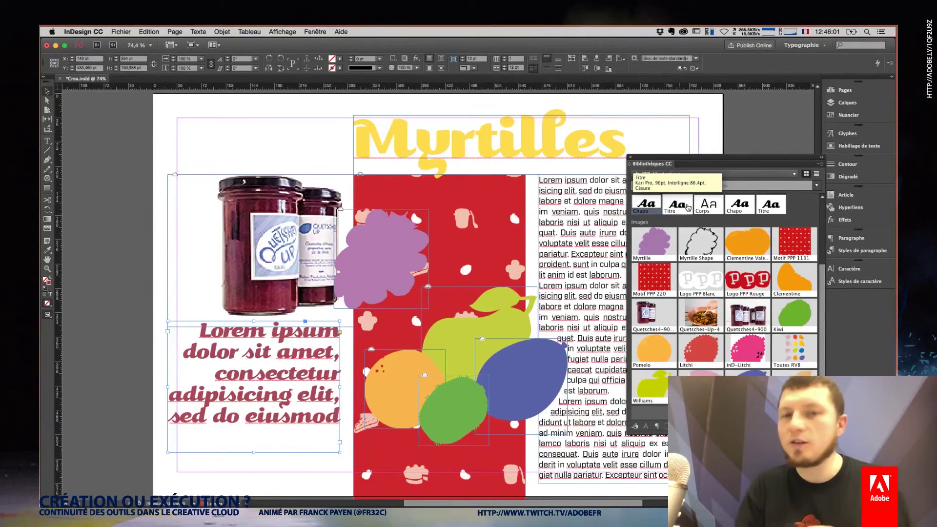
pyautogui.click(710, 126)
pyautogui.hotkey('ctrl', 's')
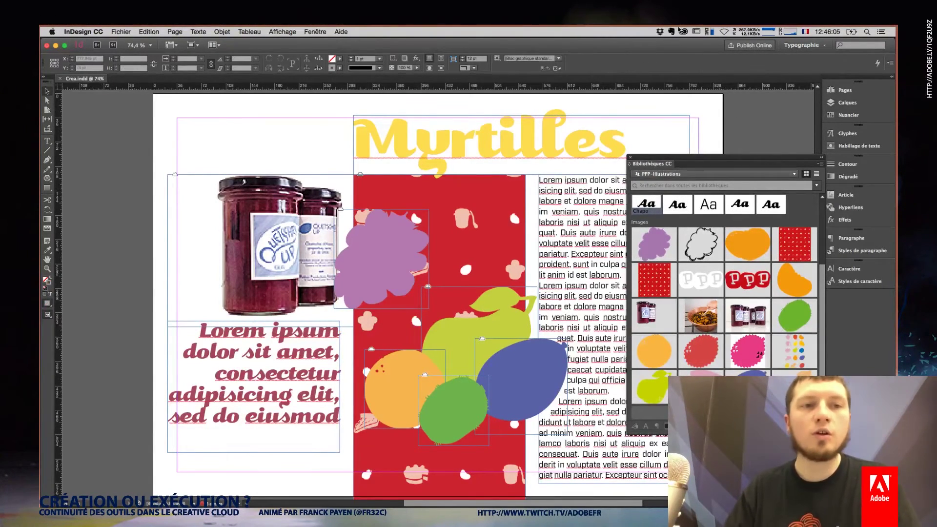
pyautogui.hotkey('ctrl', 'w')
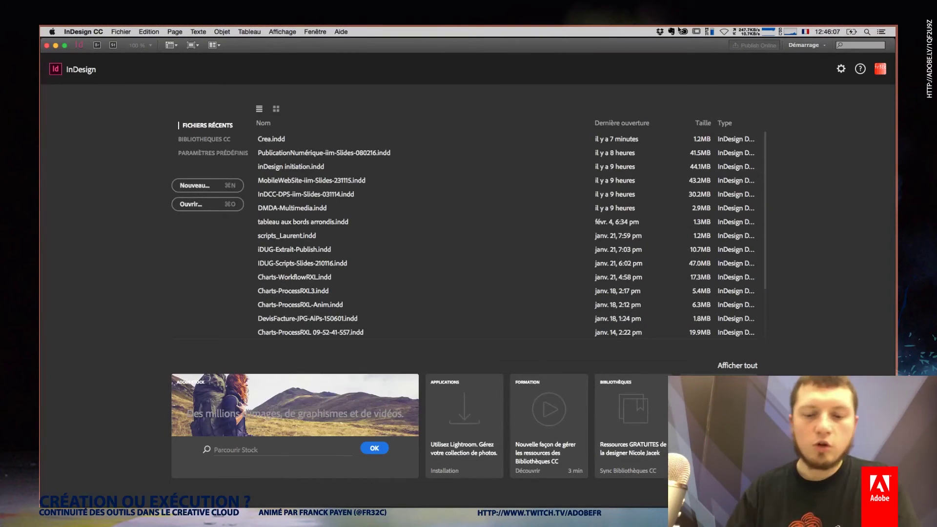
# Create a new blank A4 document and draw a text frame near the top
pyautogui.hotkey('ctrl', 'n')
pyautogui.press('Return')
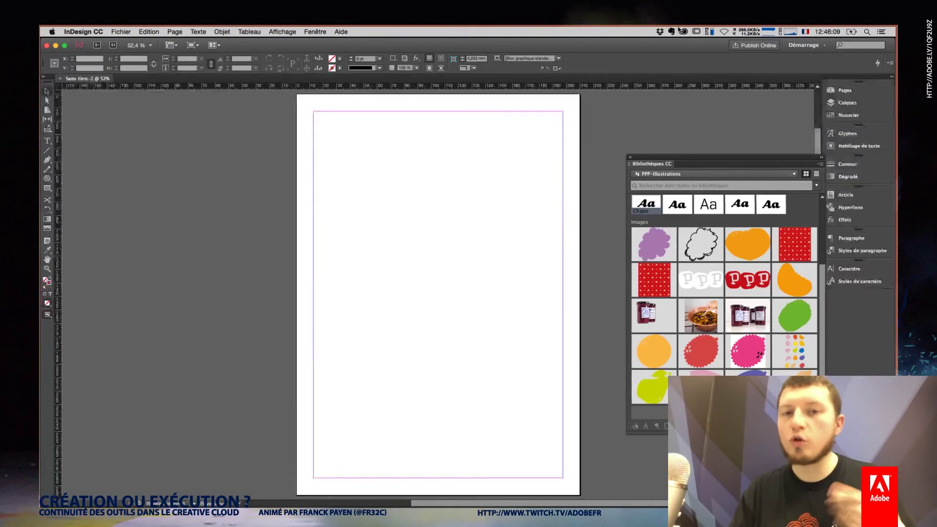
pyautogui.press('t')
pyautogui.moveTo(345, 150); pyautogui.dragTo(544, 295)
pyautogui.write('Litchis')
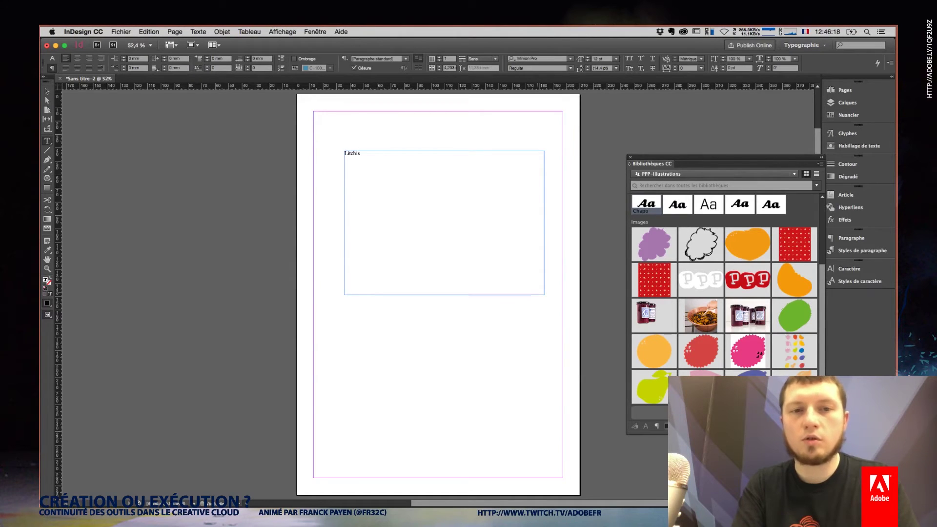
# Apply the yellow Titre library style to 'Litchis' and place red Litchi shapes from the library
pyautogui.press('super+a')
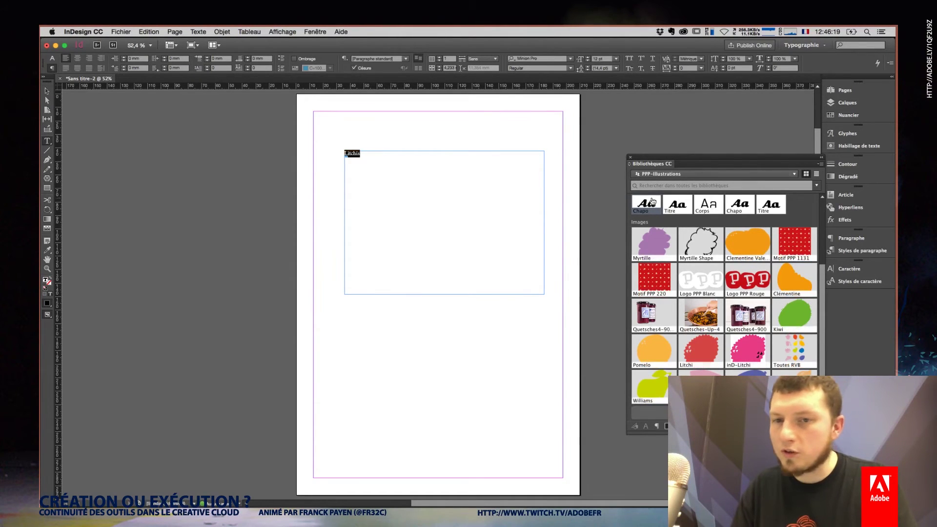
pyautogui.click(677, 205)
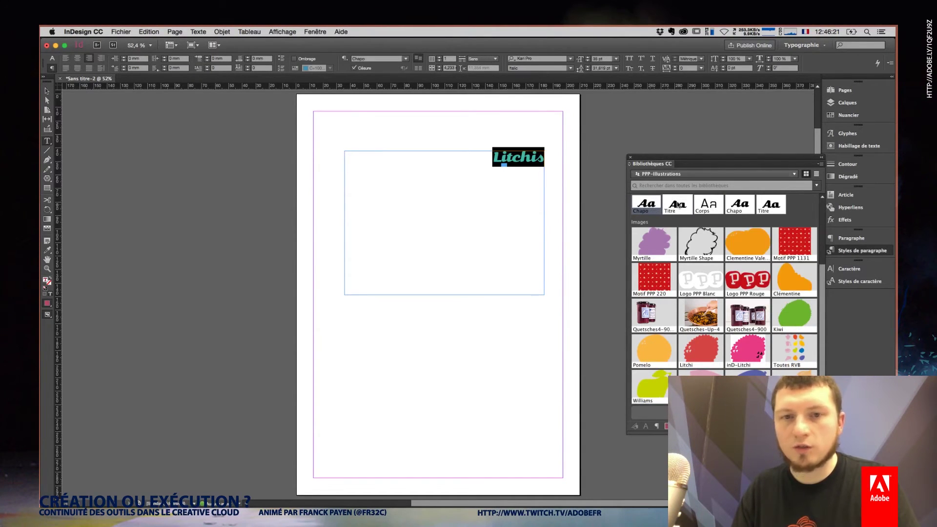
pyautogui.click(558, 190)
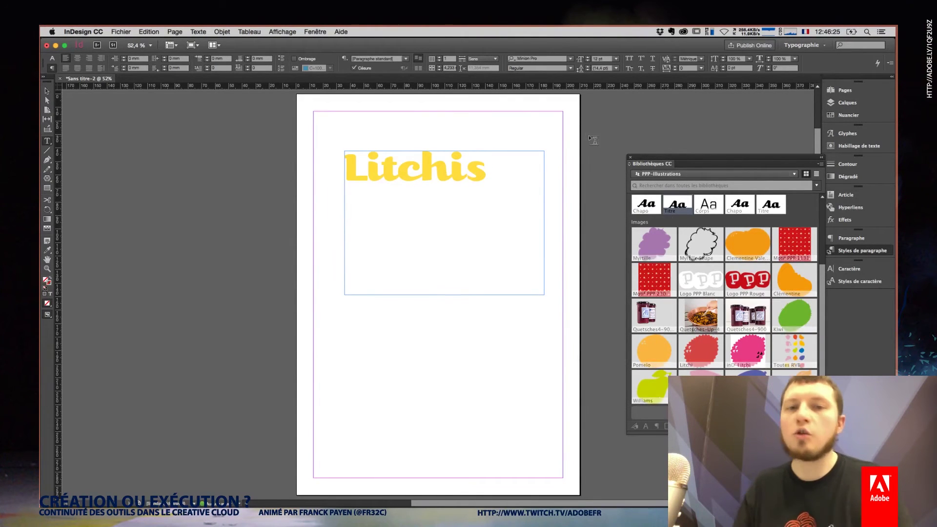
pyautogui.moveTo(732, 246); pyautogui.dragTo(421, 293)
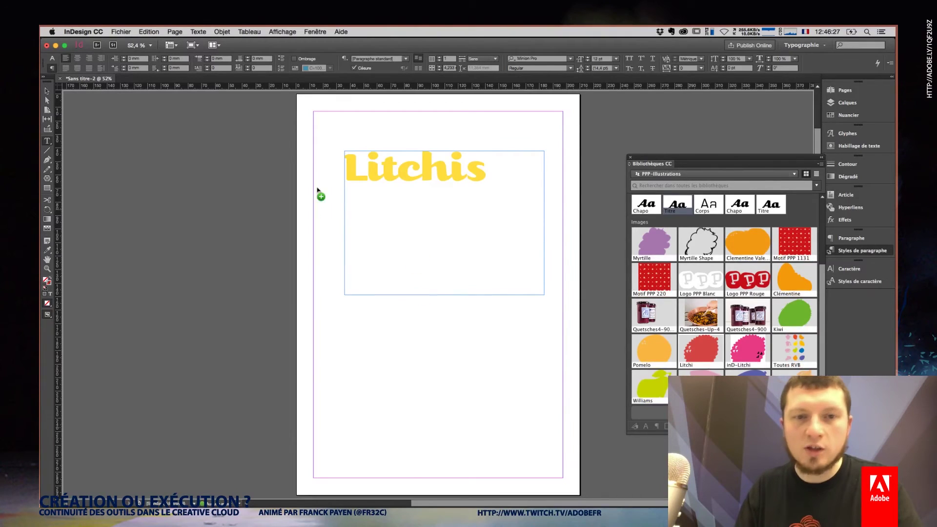
pyautogui.moveTo(320, 174)
pyautogui.mouseDown()
pyautogui.moveTo(373, 227)
pyautogui.moveTo(369, 237)
pyautogui.moveTo(423, 214)
pyautogui.moveTo(370, 236)
pyautogui.mouseUp()
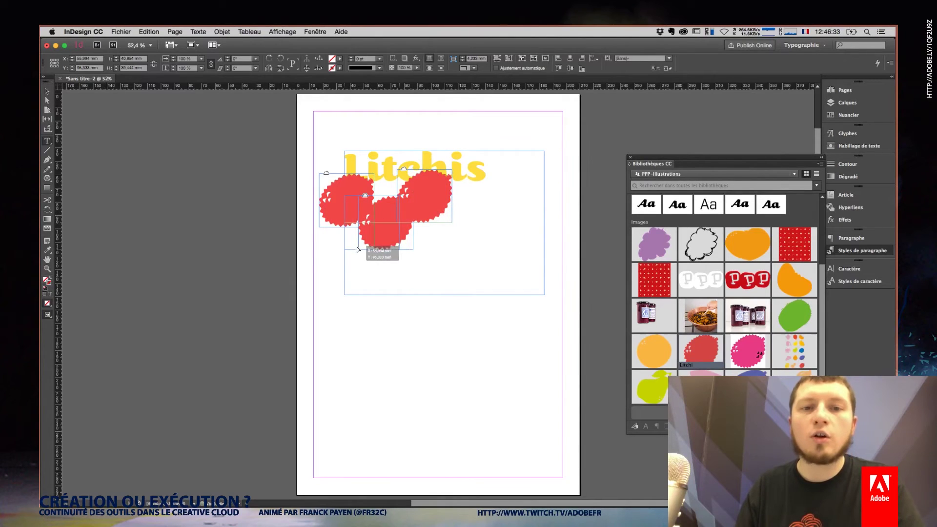
# Select the red lychee shapes and give them a drop shadow
pyautogui.moveTo(423, 190); pyautogui.dragTo(407, 200)
pyautogui.keyDown('shift'); pyautogui.click(331, 191); pyautogui.keyUp('shift')
pyautogui.keyDown('shift'); pyautogui.click(367, 224); pyautogui.keyUp('shift')
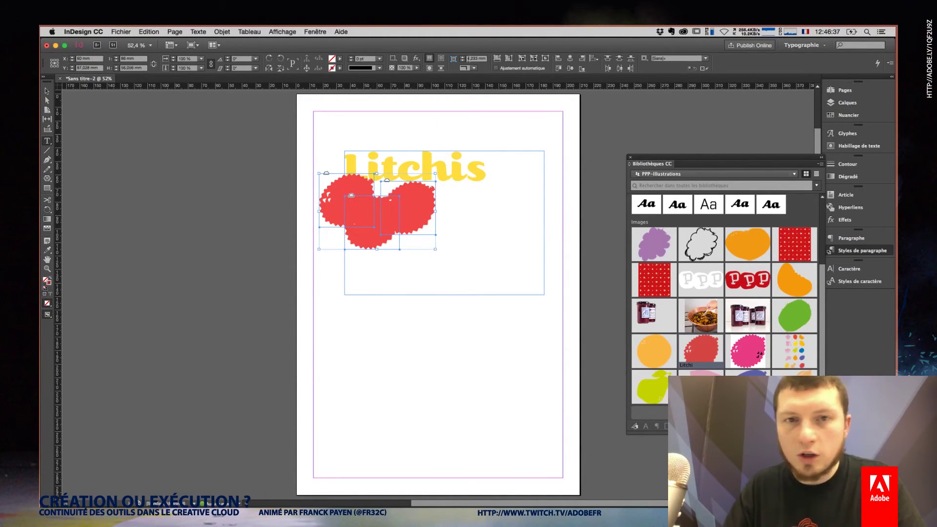
pyautogui.click(406, 58)
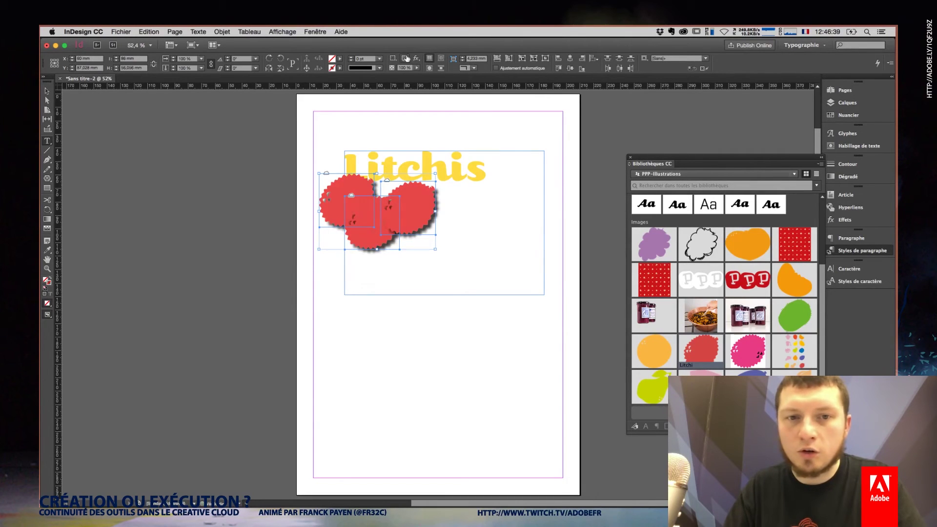
pyautogui.click(280, 251)
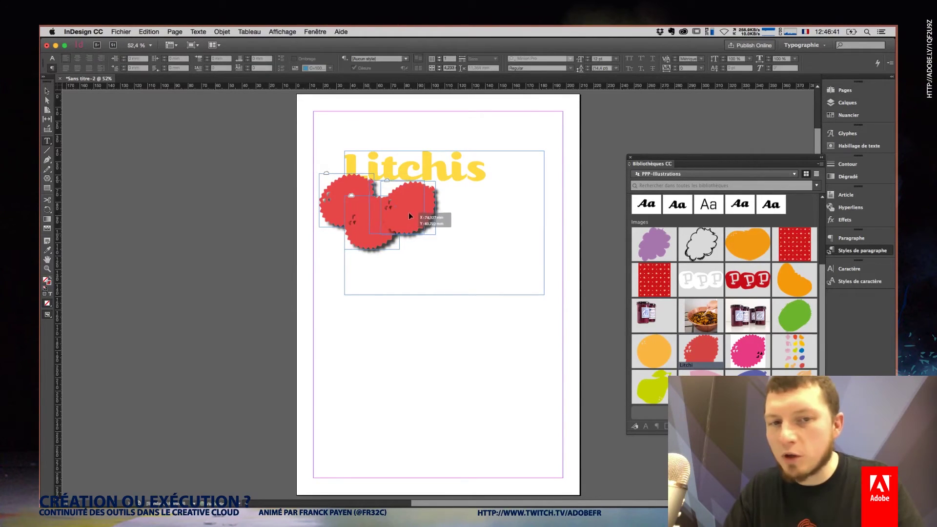
# Nudge the lychees into a tighter cluster and shift the Litchis title slightly right
pyautogui.moveTo(408, 216); pyautogui.dragTo(401, 218)
pyautogui.keyDown('shift'); pyautogui.click(325, 195); pyautogui.keyUp('shift')
pyautogui.moveTo(332, 215); pyautogui.dragTo(329, 204)
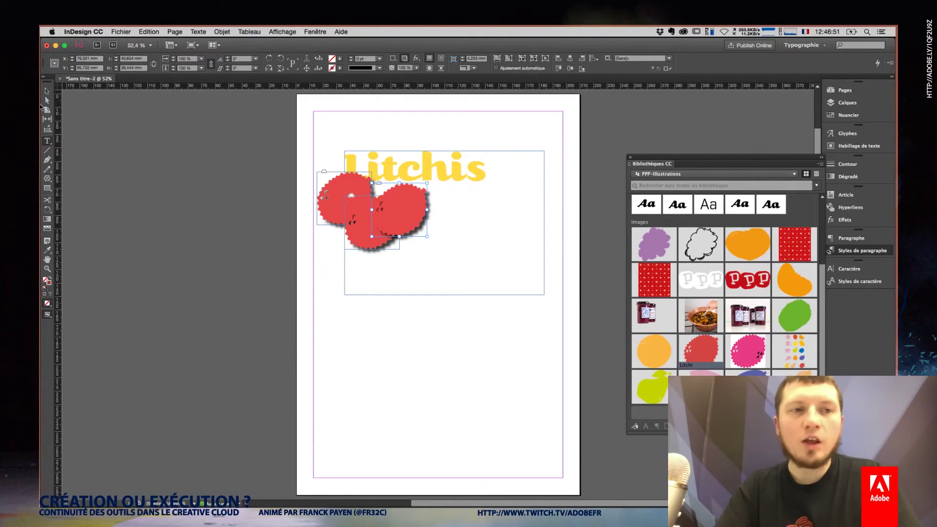
pyautogui.click(47, 91)
pyautogui.moveTo(458, 177); pyautogui.dragTo(487, 168)
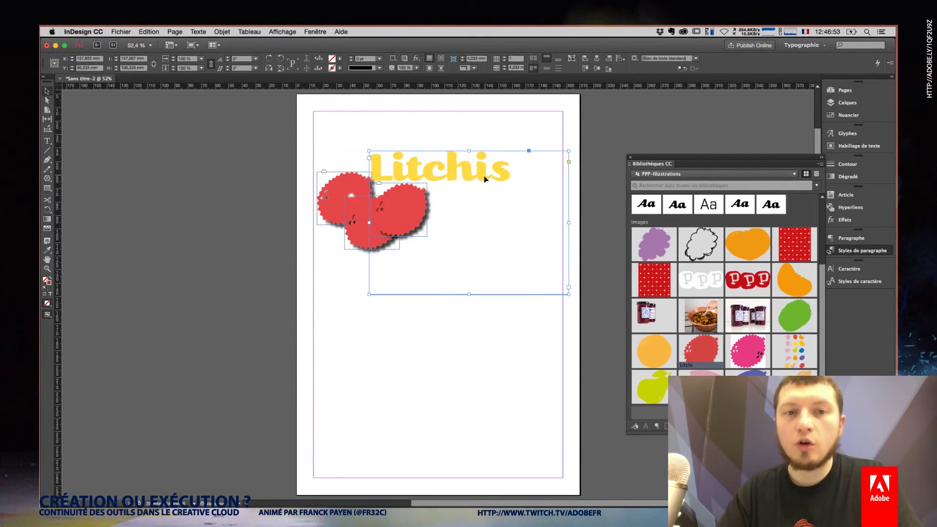
pyautogui.click(120, 32)
pyautogui.moveTo(162, 67)
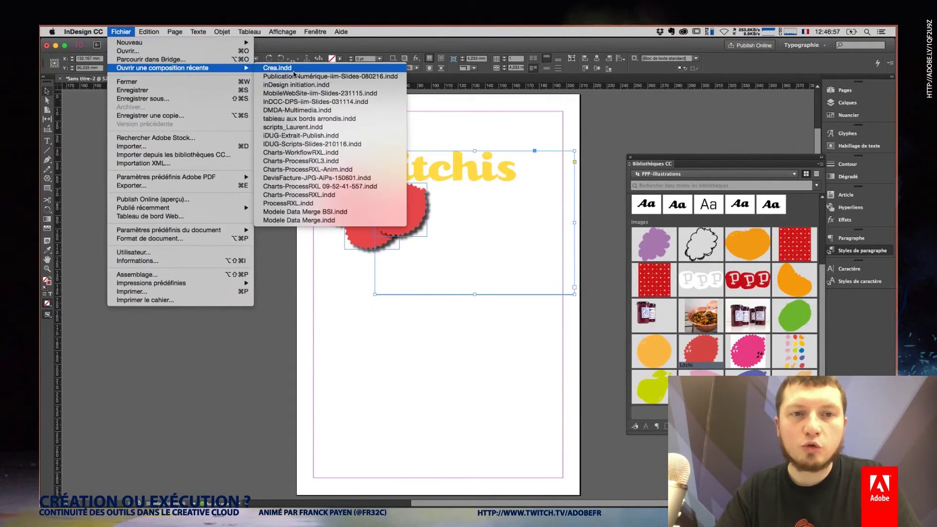
# Reopen the recent Crea.indd, then return to the Litchis page with PPP-Illustrations still the active library
pyautogui.click(296, 68)
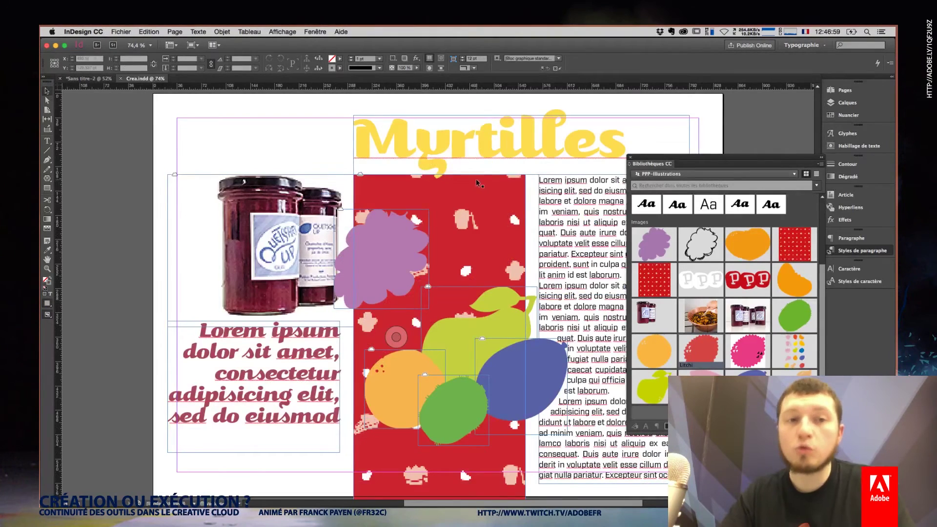
pyautogui.click(83, 78)
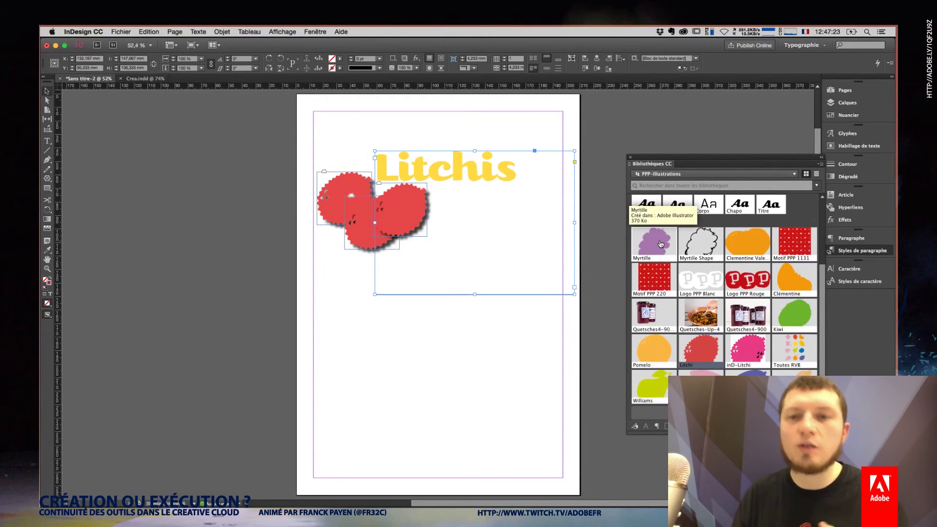
pyautogui.click(783, 175)
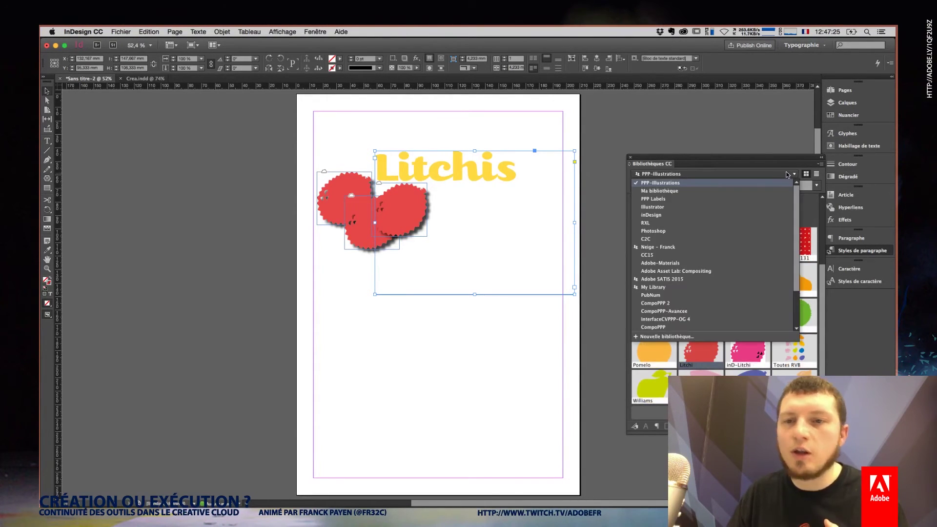
pyautogui.click(786, 175)
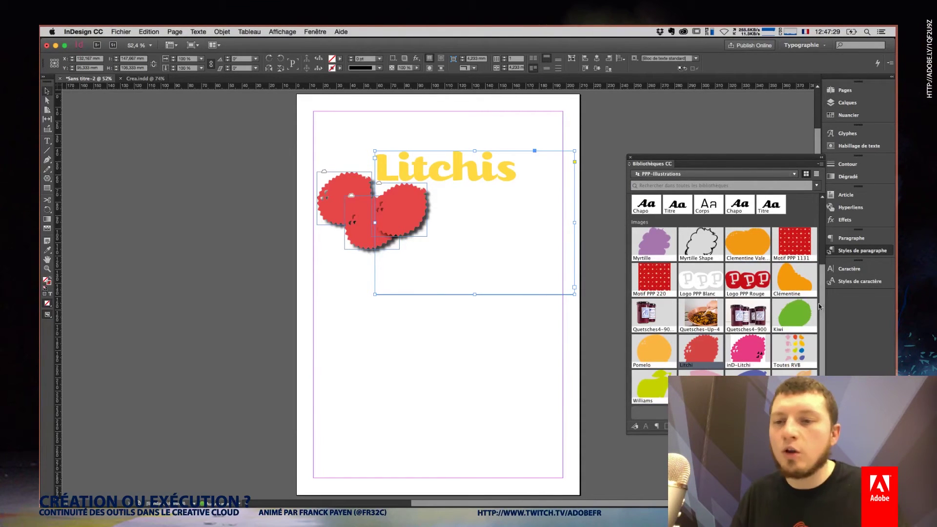
pyautogui.scroll(5, 820, 307)
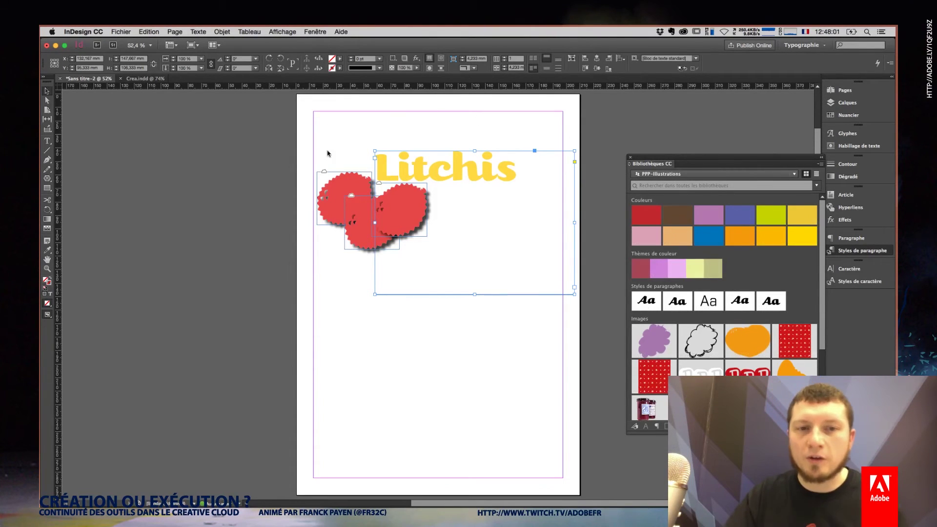
# Shrink the title frame to the word, then drag the lychees and title into CC Libraries
pyautogui.moveTo(575, 295)
pyautogui.mouseDown()
pyautogui.moveTo(515, 212)
pyautogui.moveTo(528, 182)
pyautogui.mouseUp()
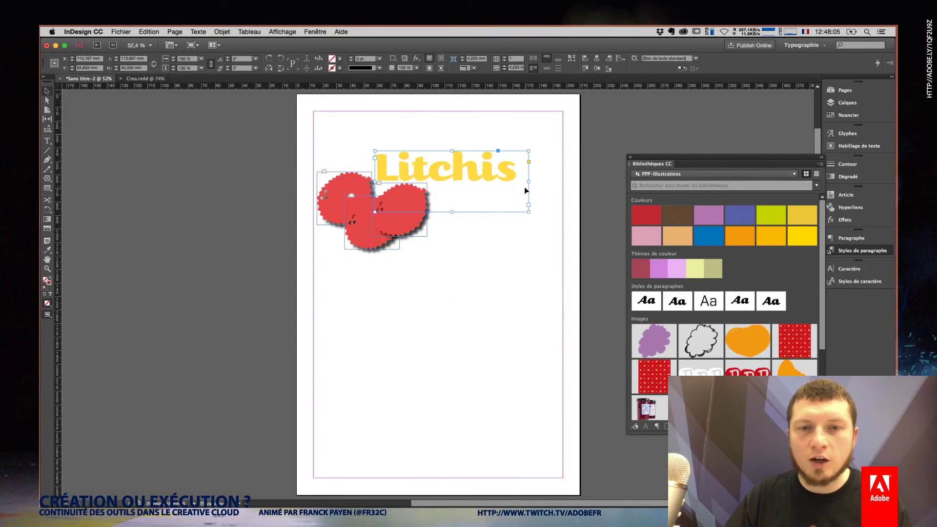
pyautogui.moveTo(329, 126); pyautogui.dragTo(493, 234)
pyautogui.moveTo(471, 186)
pyautogui.mouseDown()
pyautogui.moveTo(787, 278)
pyautogui.moveTo(777, 273)
pyautogui.mouseUp()
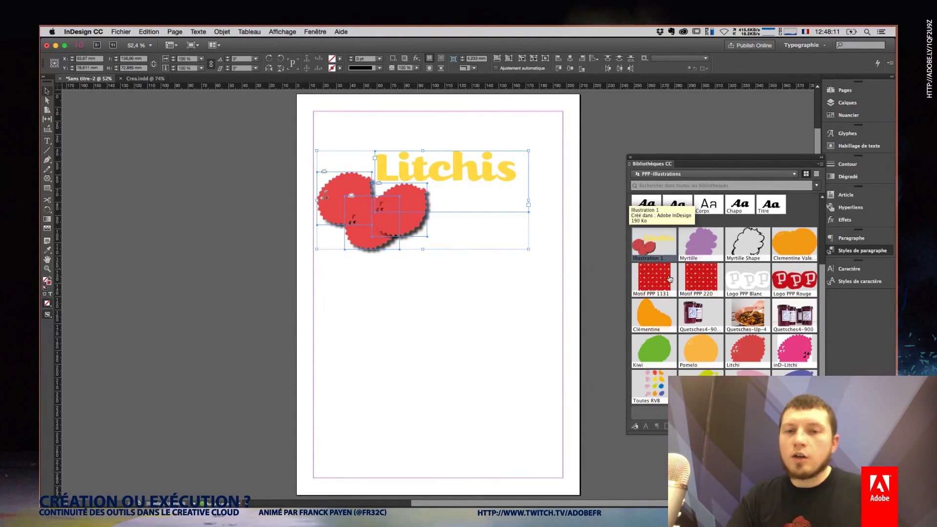
# Create a new A4 document and place Illustration 1 from the library at full size
pyautogui.press('super+n')
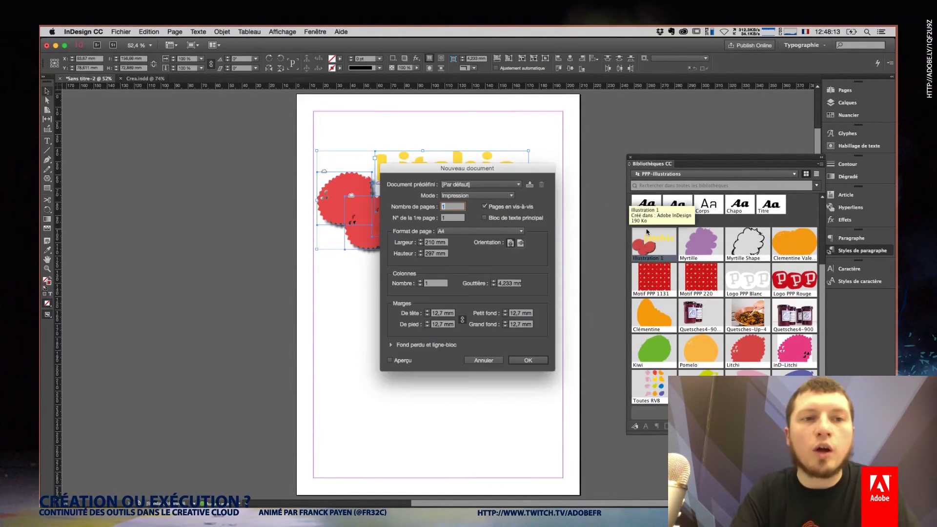
pyautogui.press('Return')
pyautogui.moveTo(647, 231); pyautogui.dragTo(458, 233)
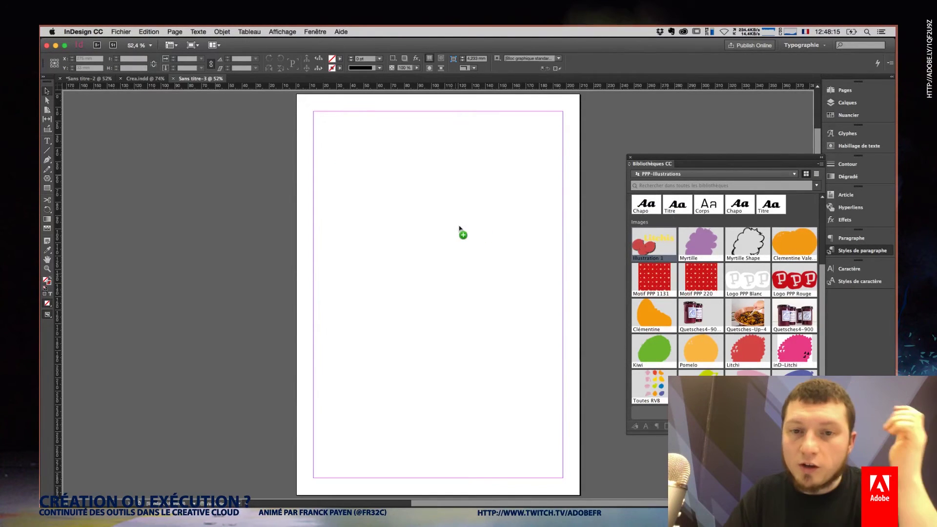
pyautogui.moveTo(332, 172); pyautogui.dragTo(545, 270)
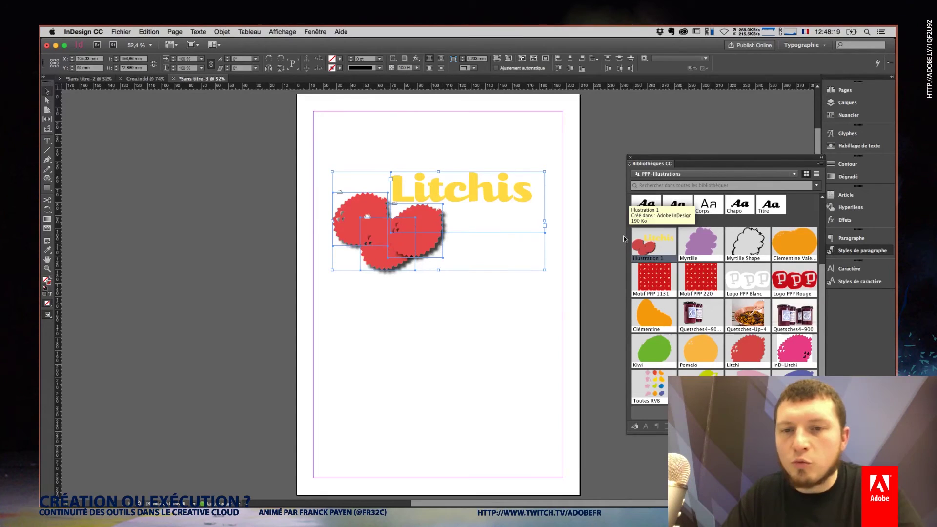
pyautogui.hotkey('ctrl', 'z')
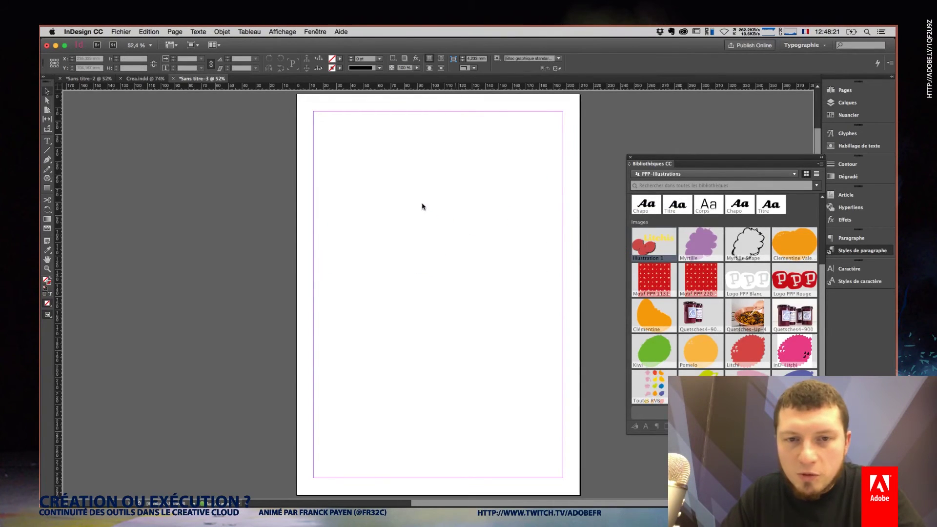
pyautogui.press('Escape')
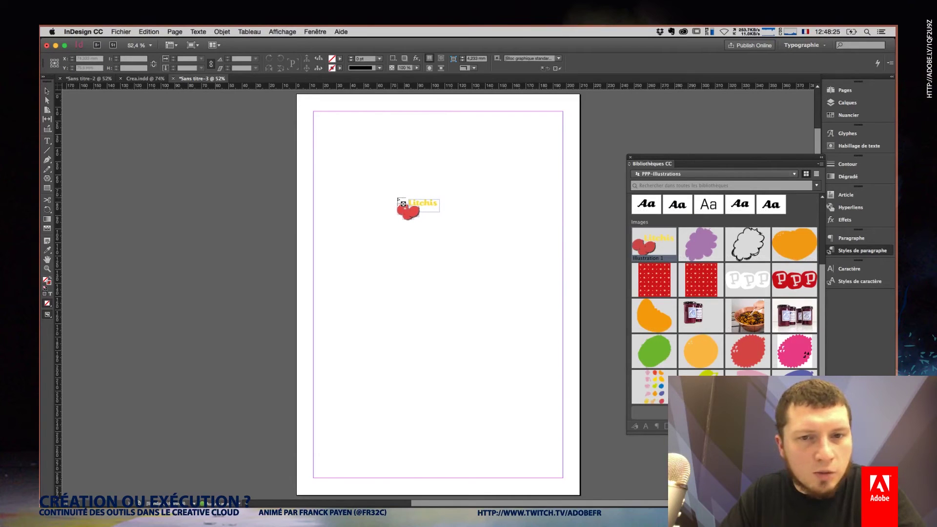
pyautogui.click(391, 191)
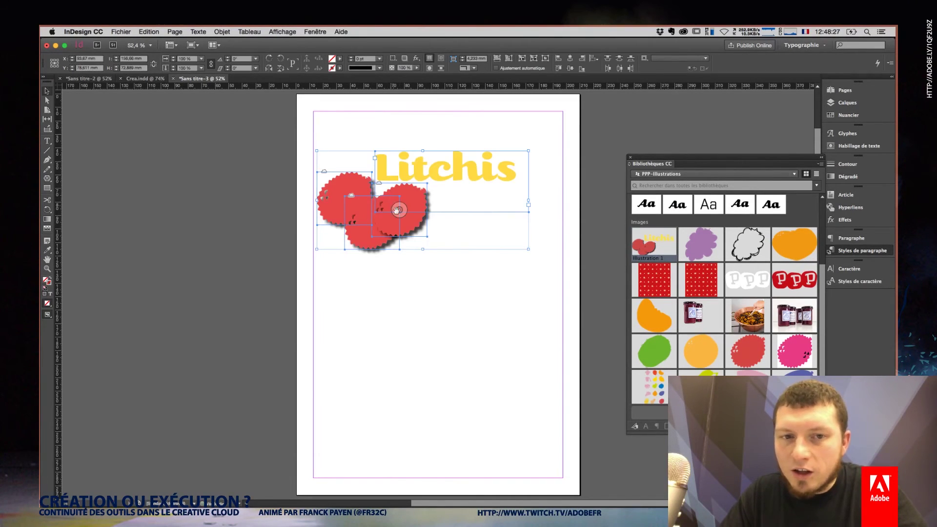
# Back in Sans titre-2, place a small copy of Illustration 1 lower on the Litchis page
pyautogui.click(88, 79)
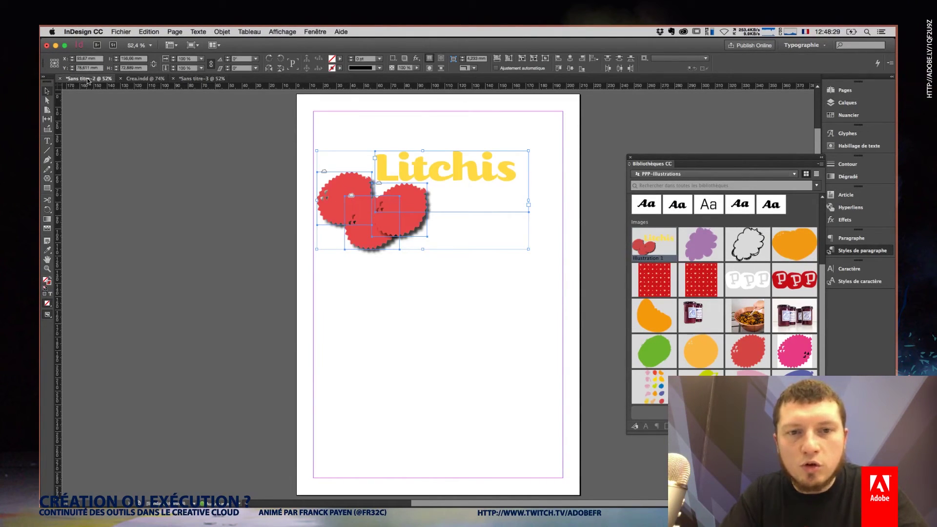
pyautogui.click(208, 80)
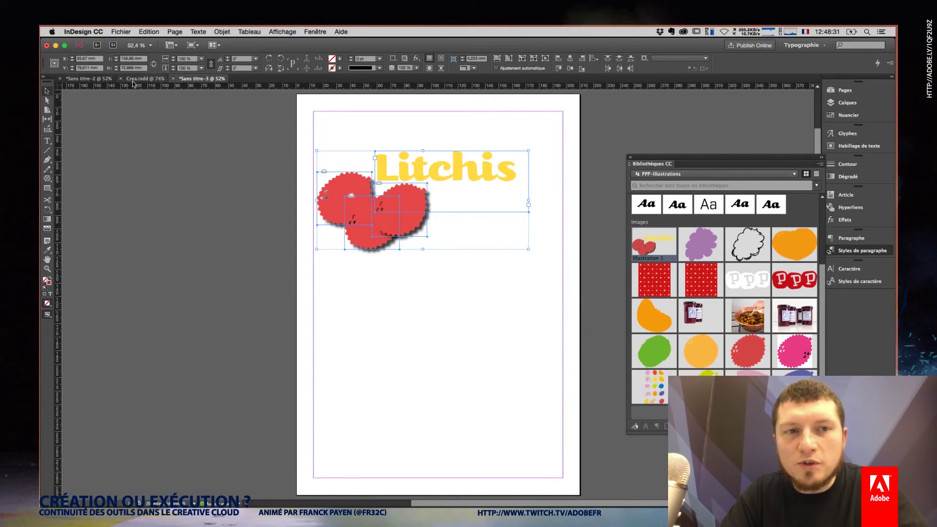
pyautogui.click(94, 81)
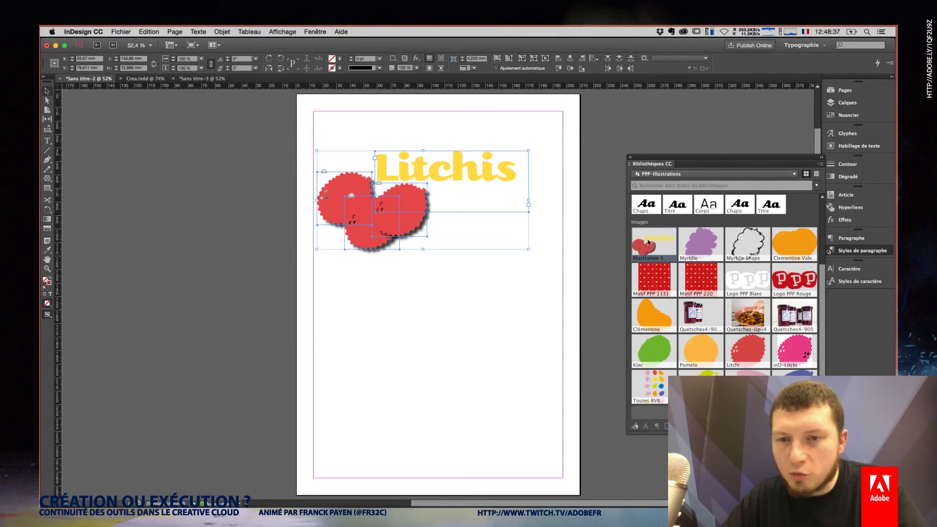
pyautogui.click(399, 307)
pyautogui.hotkey('ctrl', 'z')
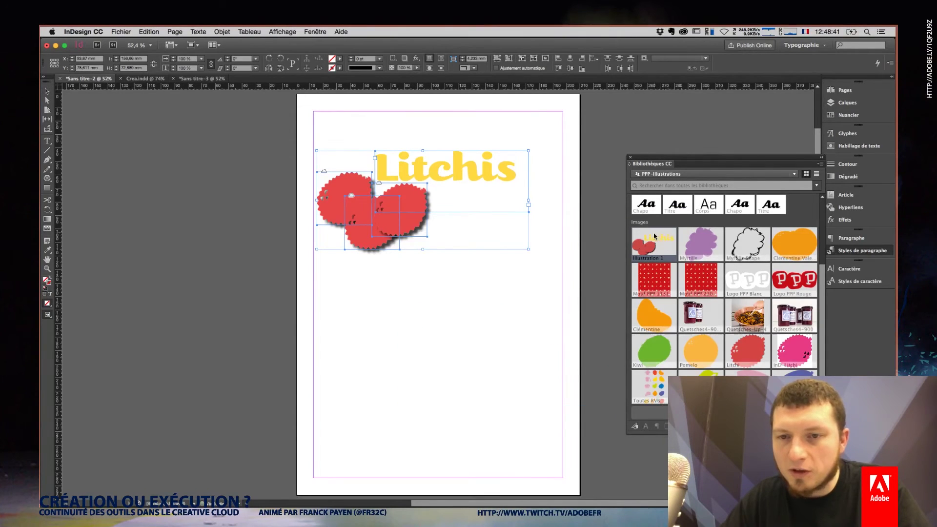
pyautogui.click(443, 322)
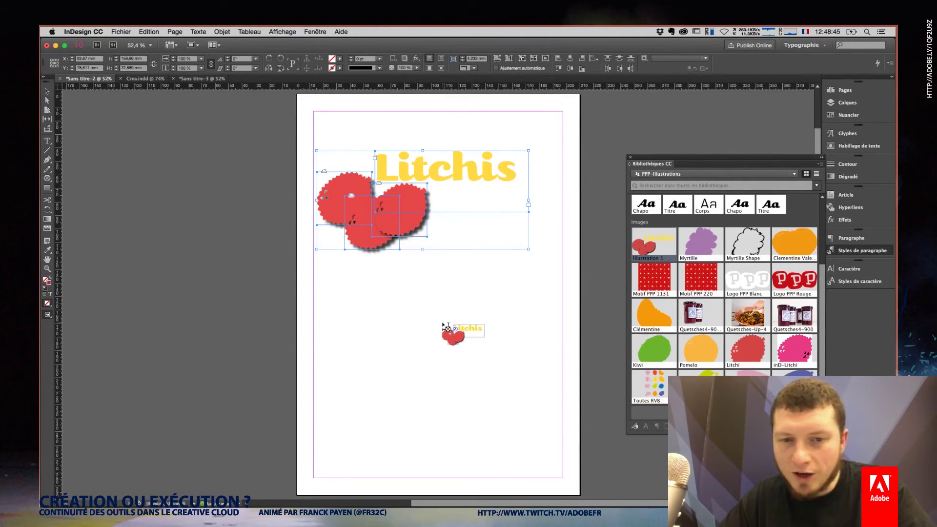
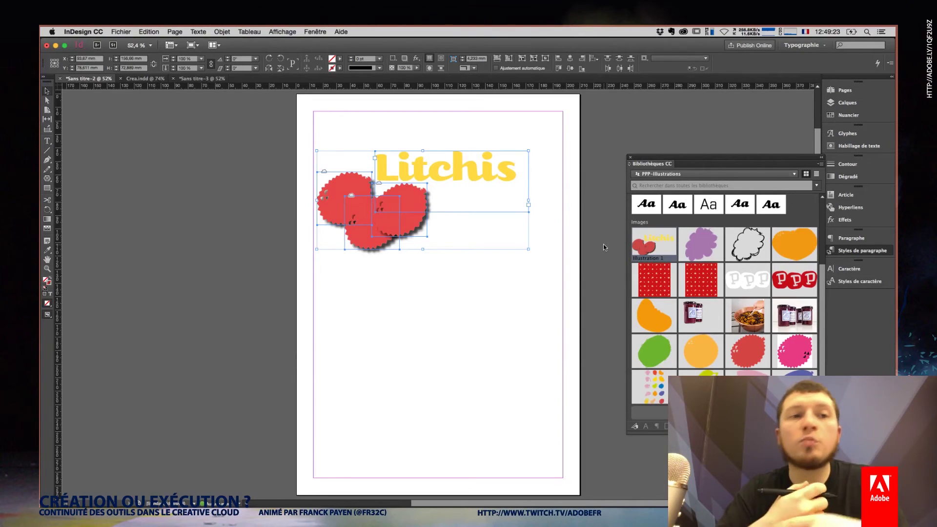
# Run Package on the Litchis label, checking the Kari Pro font and three Litchi.ai links
pyautogui.click(126, 30)
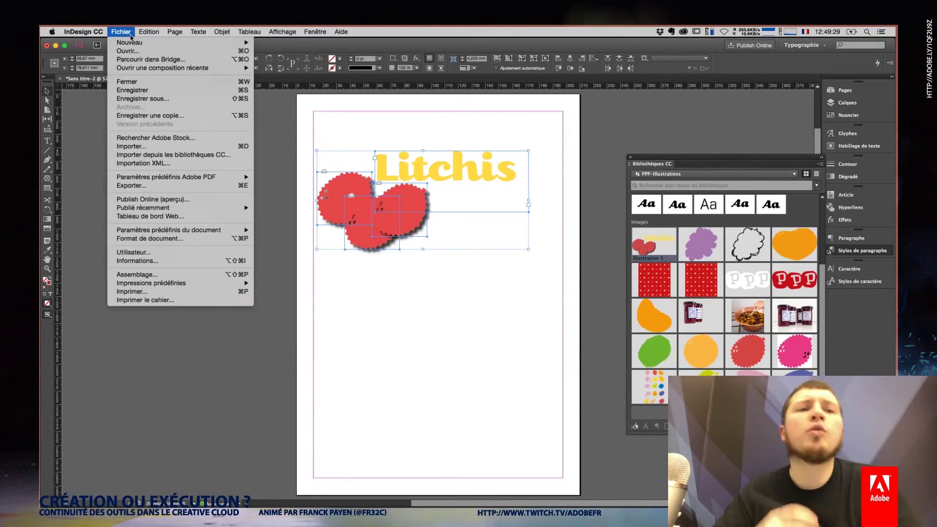
pyautogui.click(216, 276)
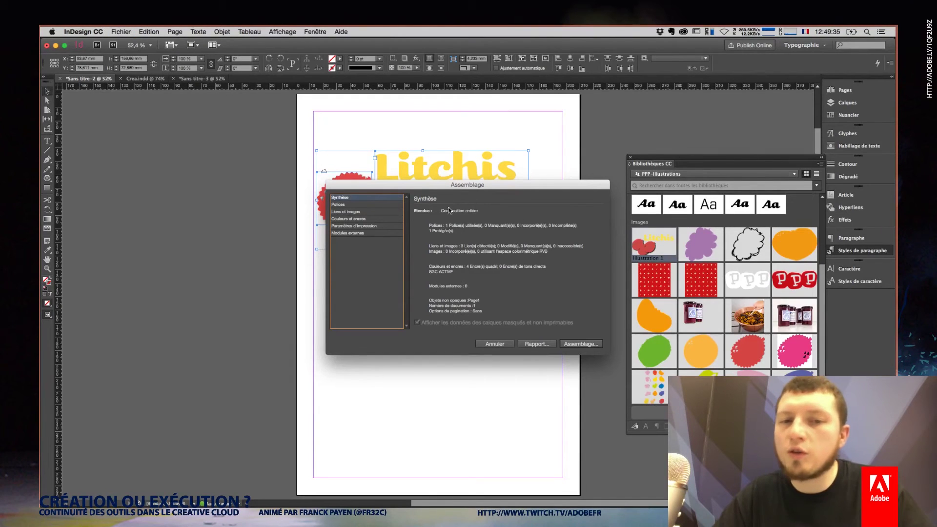
pyautogui.click(375, 204)
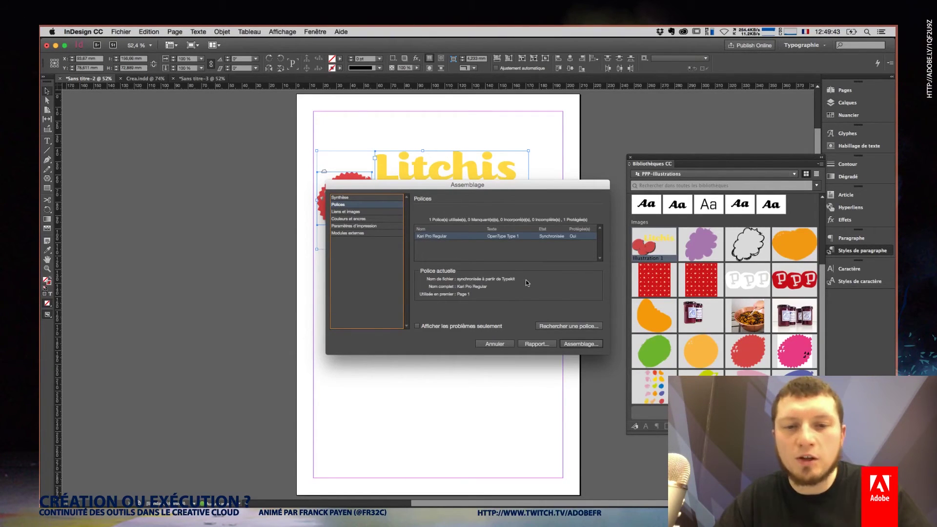
pyautogui.click(372, 212)
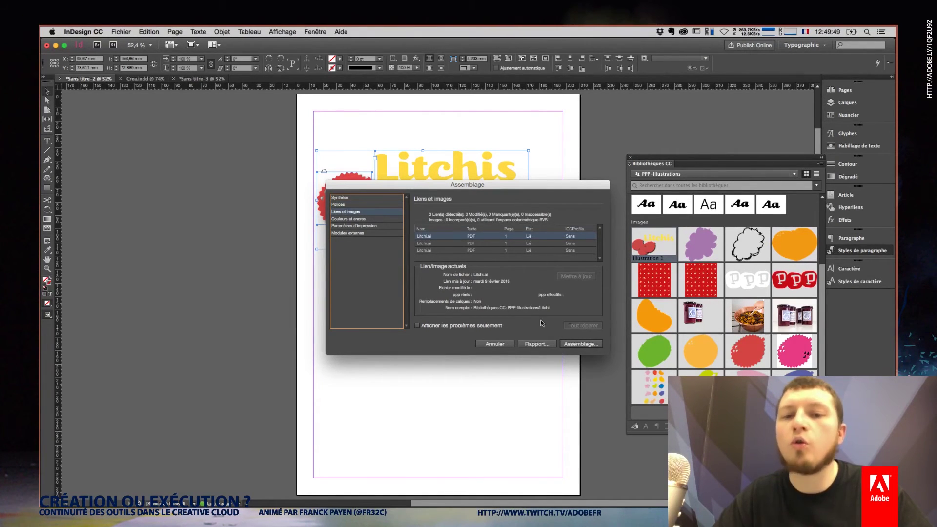
pyautogui.click(573, 344)
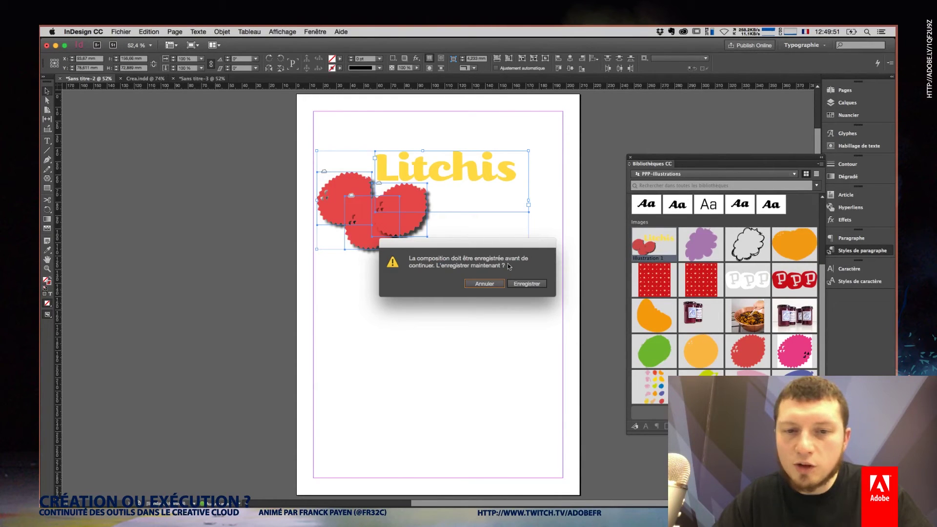
# Save the label as DocLitchis and continue past the printing instructions
pyautogui.click(527, 285)
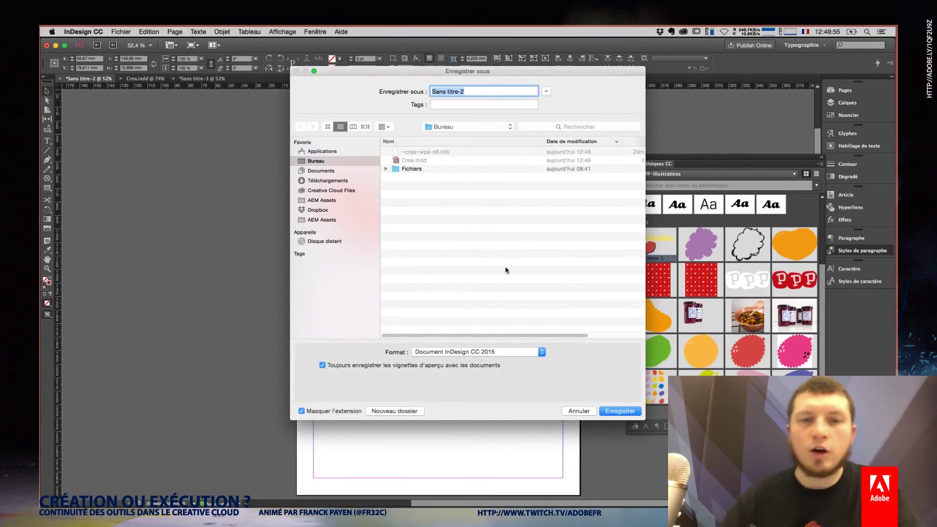
pyautogui.write('DocLitchis')
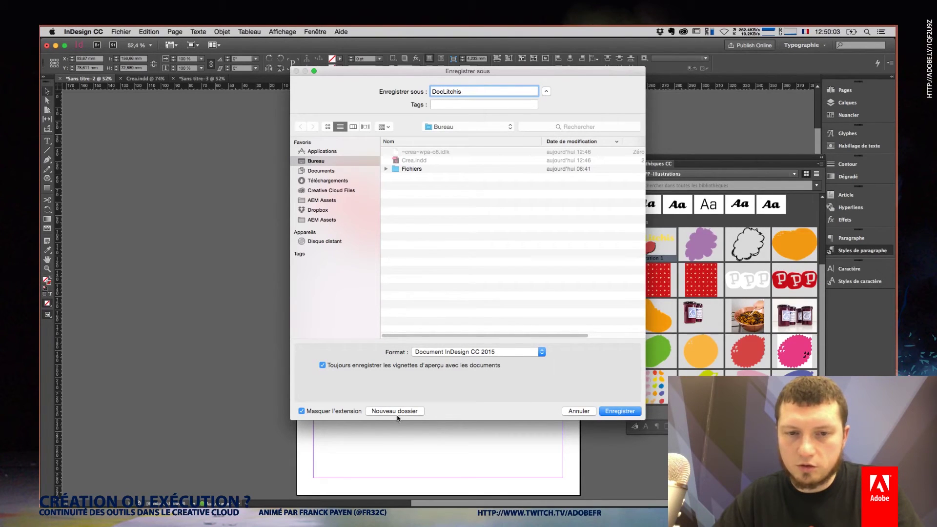
pyautogui.click(627, 415)
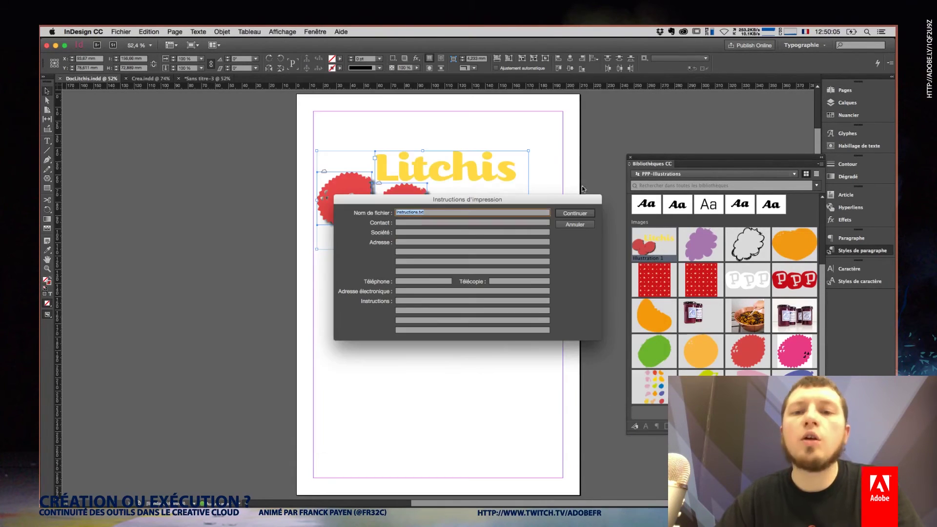
pyautogui.click(580, 214)
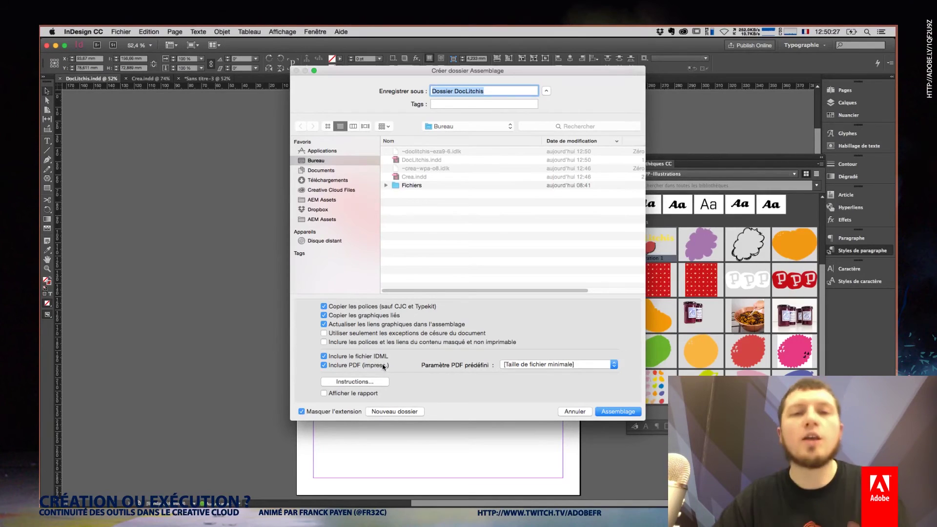
# Create the DocLitchis package folder with a [PDF/X-4:2008] PDF, accepting the warning
pyautogui.click(518, 367)
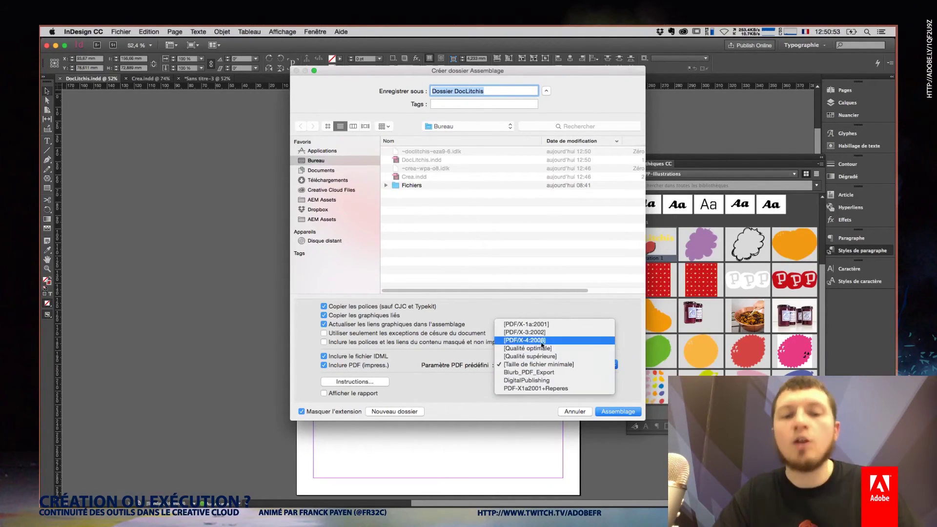
pyautogui.click(543, 341)
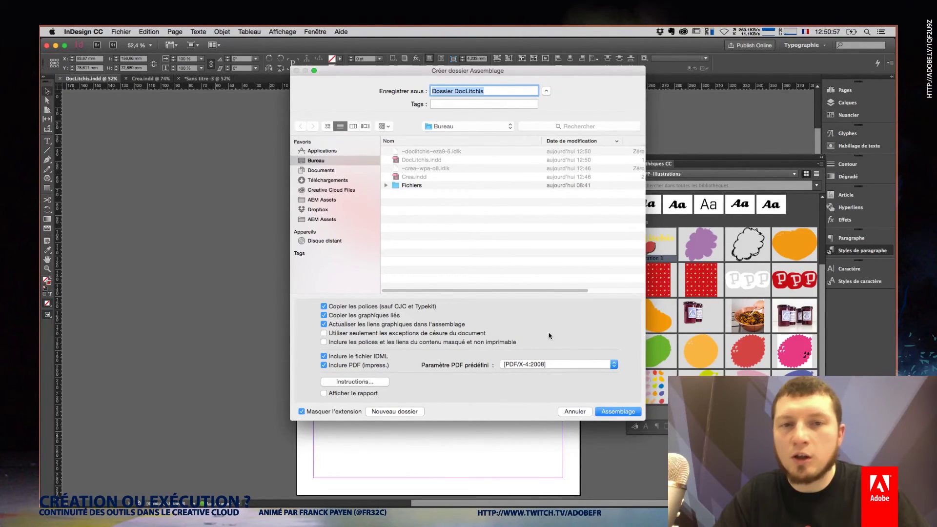
pyautogui.click(615, 414)
pyautogui.press('Return')
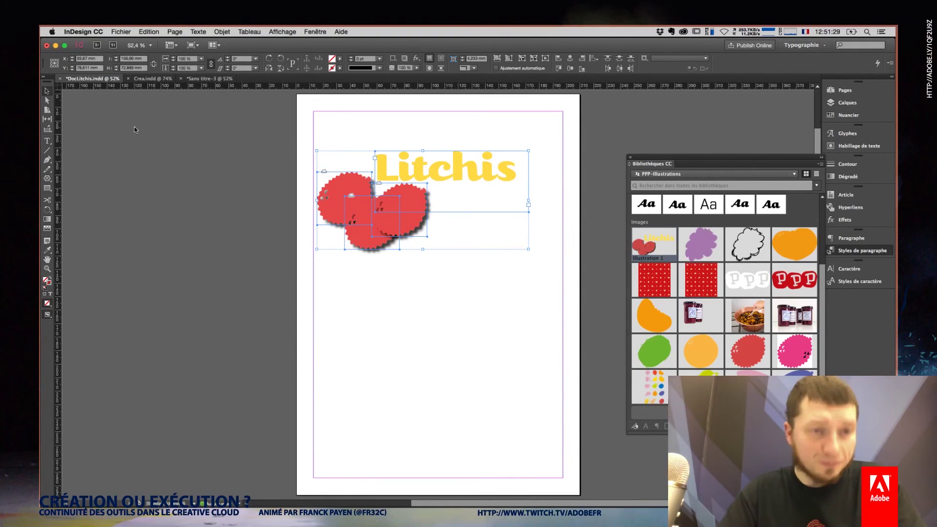
# Switch to Crea.indd, hide the CC Libraries and paragraph styles panels, and show the Myrtilles page
pyautogui.click(152, 78)
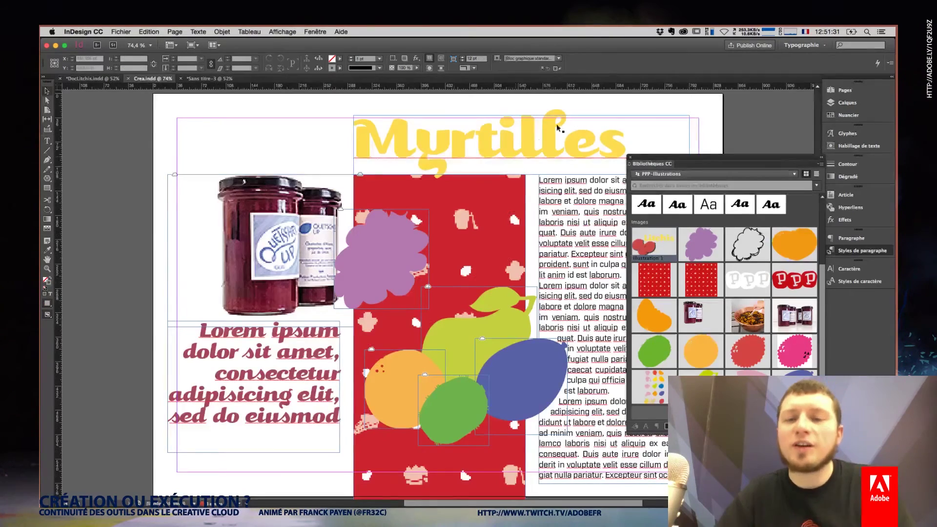
pyautogui.click(630, 157)
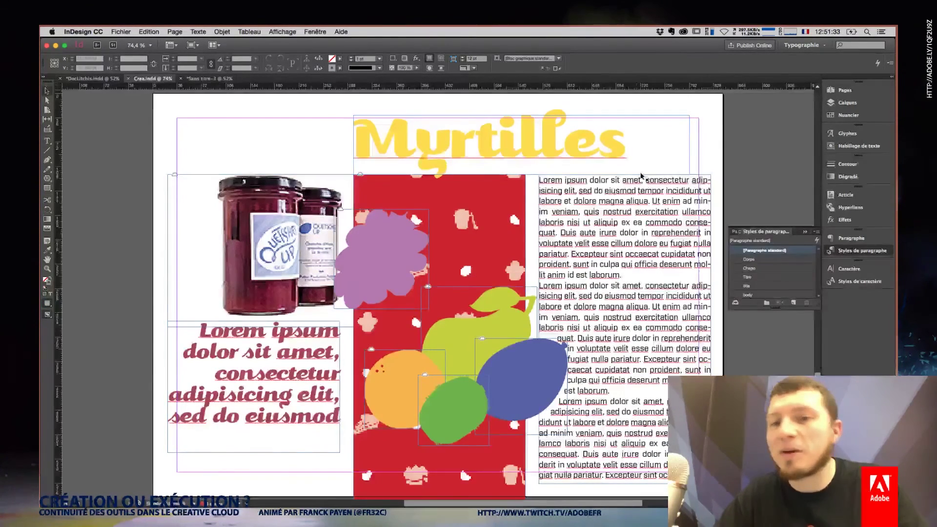
pyautogui.click(804, 231)
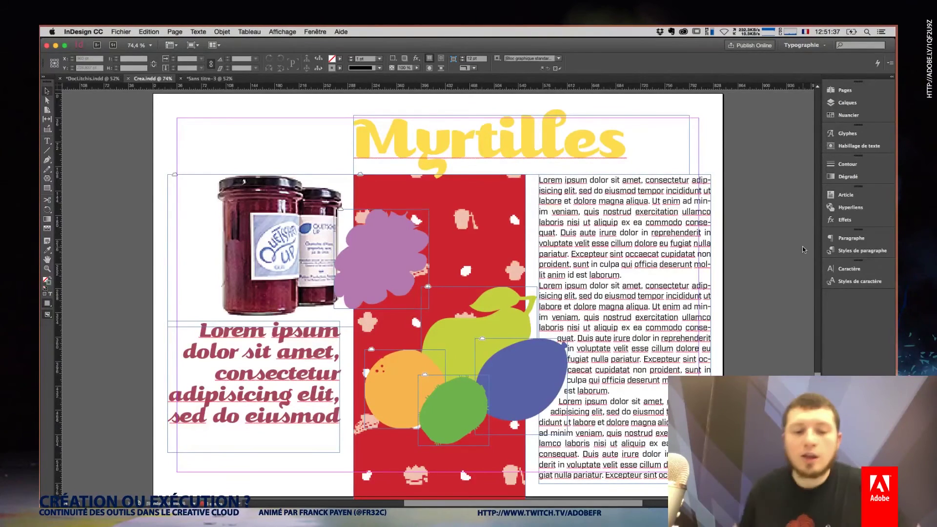
pyautogui.hotkey('shift', 'pageup')
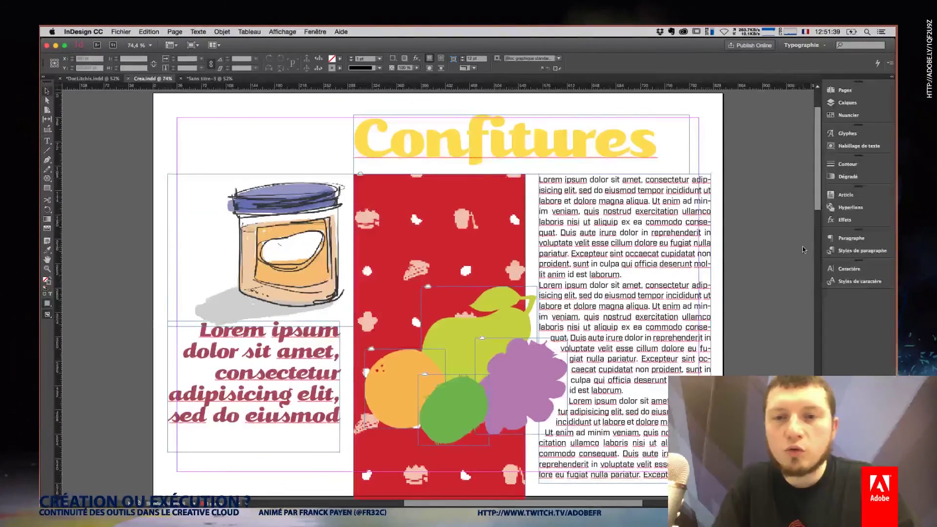
pyautogui.hotkey('shift', 'pagedown')
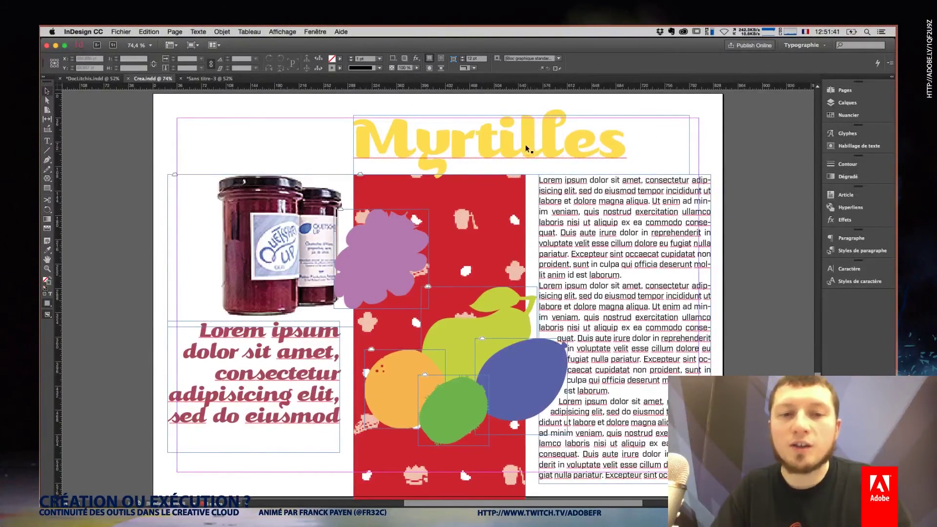
# Change the Myrtilles title text to Quetsches
pyautogui.doubleClick(527, 148)
pyautogui.hotkey('ctrl', 'a')
pyautogui.write('Que')
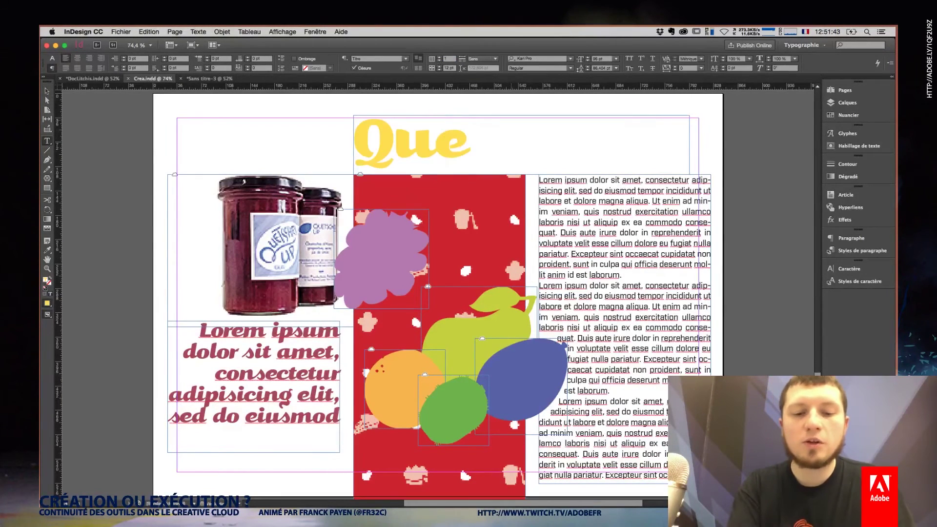
pyautogui.write('tsches')
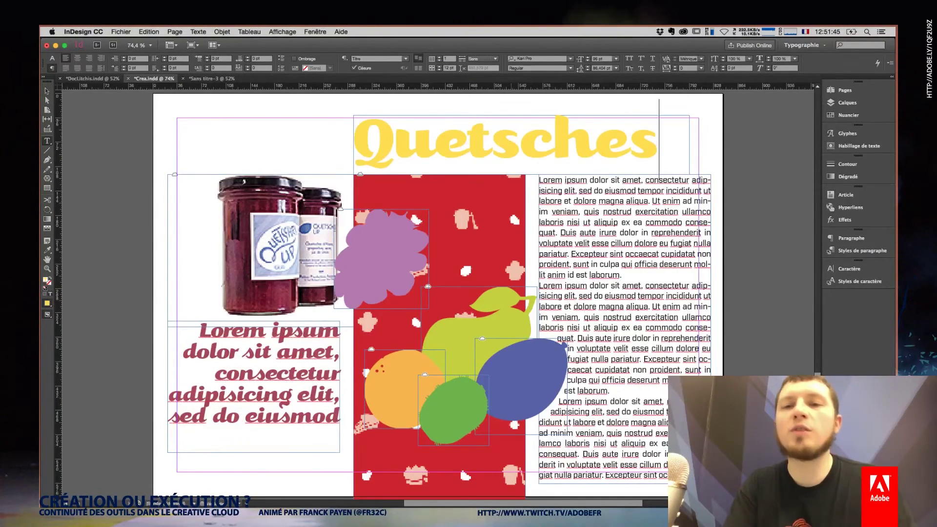
pyautogui.press('Escape')
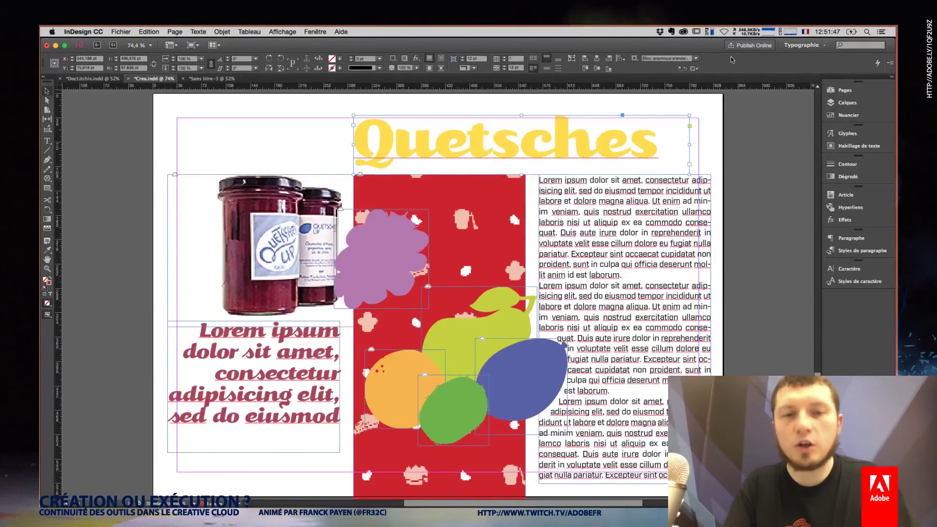
pyautogui.hotkey('ctrl', 'z')
pyautogui.hotkey('ctrl', 'z')
pyautogui.hotkey('ctrl', 'z')
pyautogui.hotkey('ctrl', 'shift', 'z')
pyautogui.hotkey('ctrl', 'shift', 'z')
pyautogui.hotkey('ctrl', 'shift', 'z')
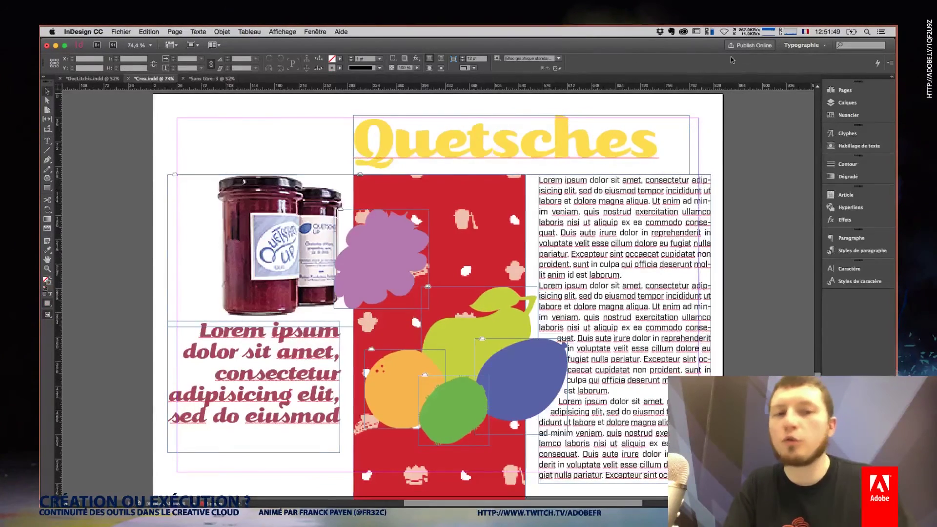
pyautogui.hotkey('ctrl', 'z')
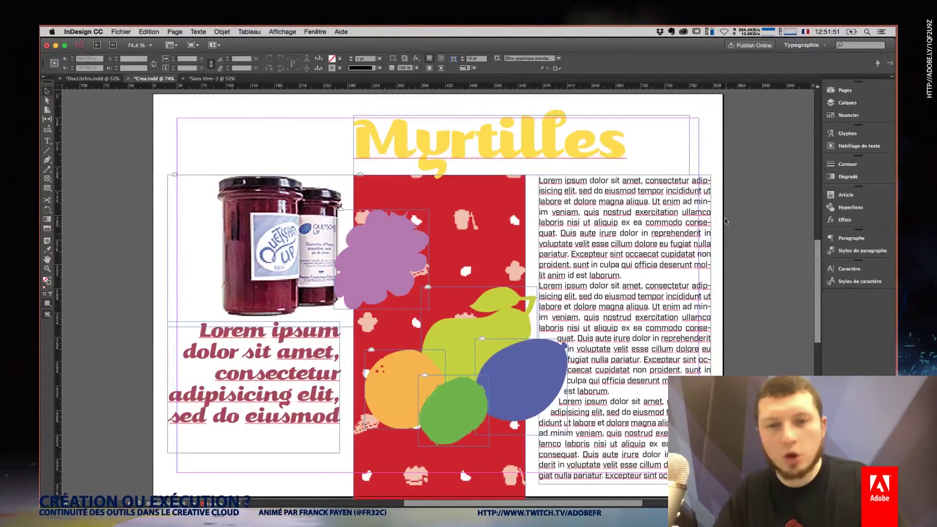
# Replace the left lorem ipsum frame's text with fresh placeholder text
pyautogui.doubleClick(333, 380)
pyautogui.hotkey('ctrl', 'a')
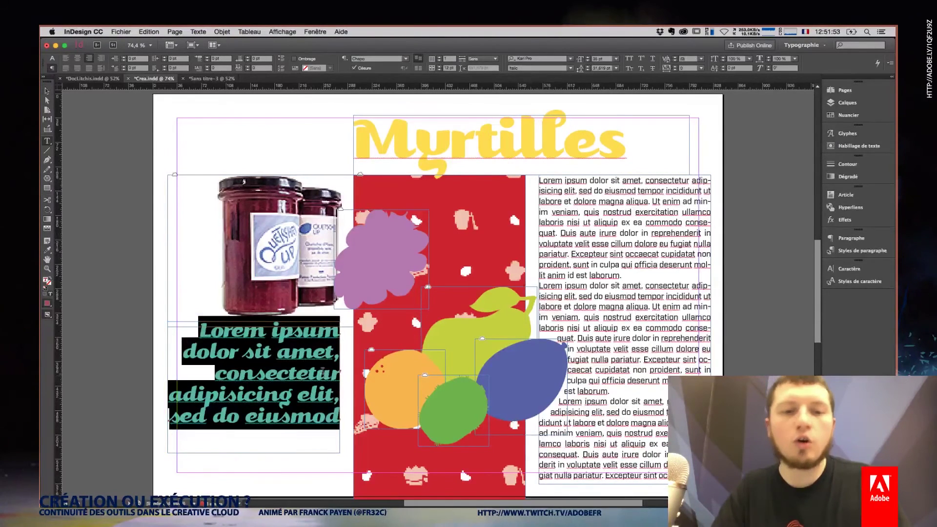
pyautogui.press('BackSpace')
pyautogui.hotkey('ctrl', 'Return')
pyautogui.write('subs')
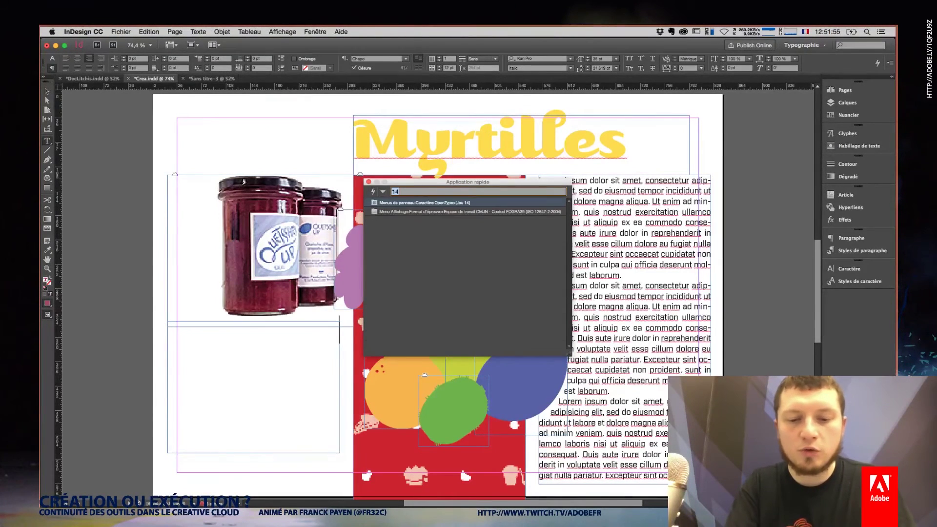
pyautogui.press('Return')
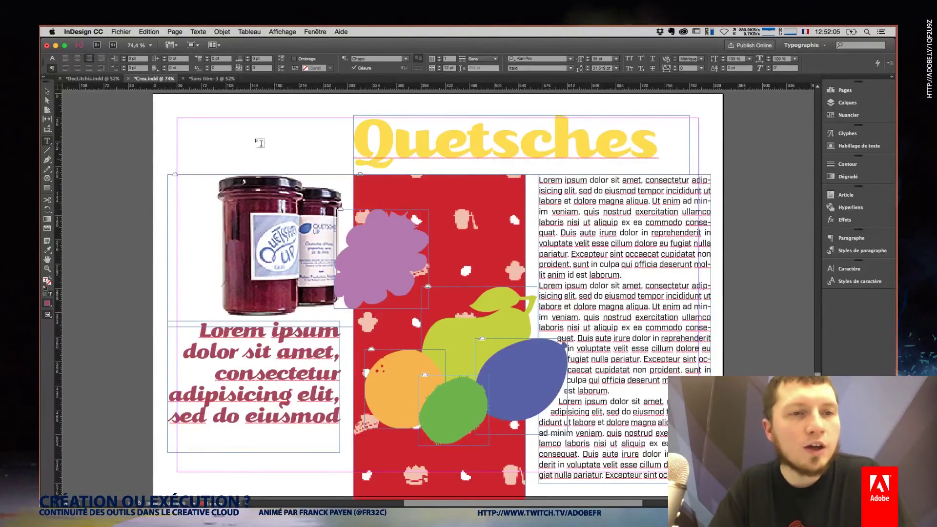
pyautogui.click(118, 32)
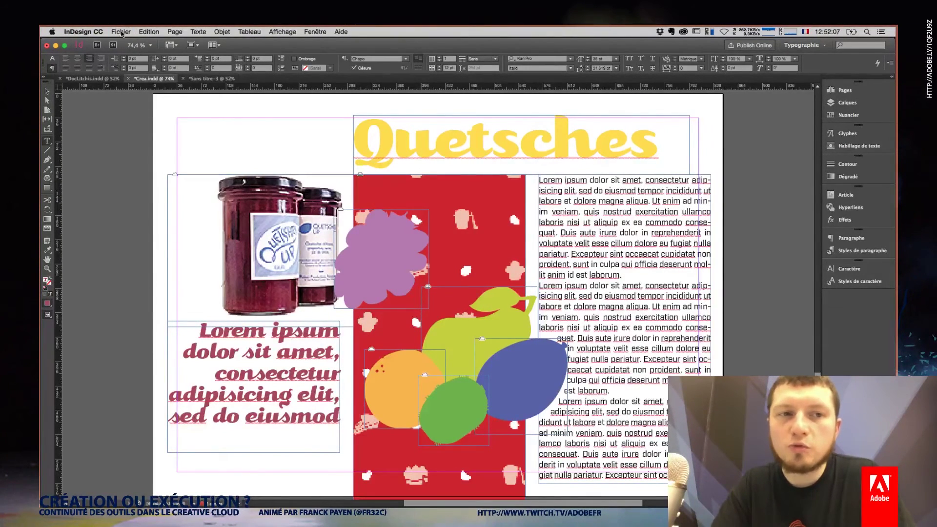
# Export a [Taille de fichier minimale] PDF with a _web filename suffix, accepting the overset and transparency warnings
pyautogui.click(127, 31)
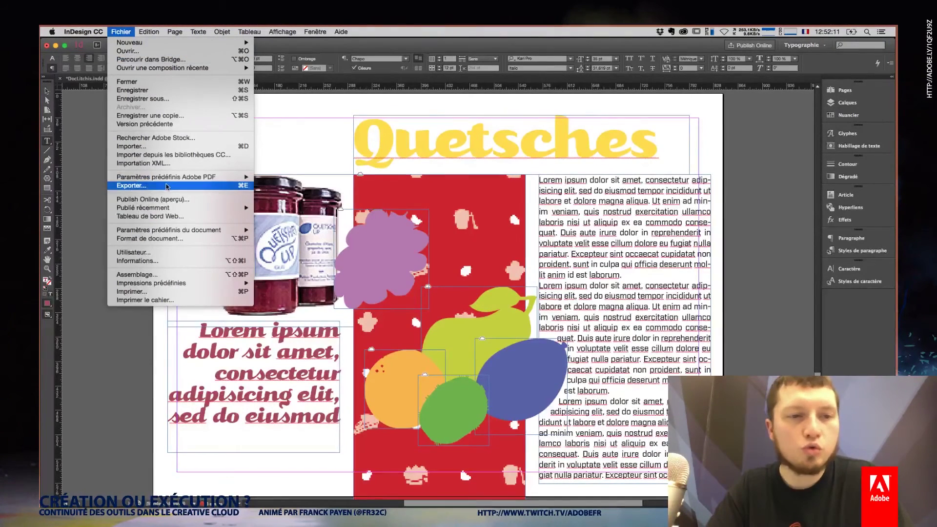
pyautogui.moveTo(166, 177)
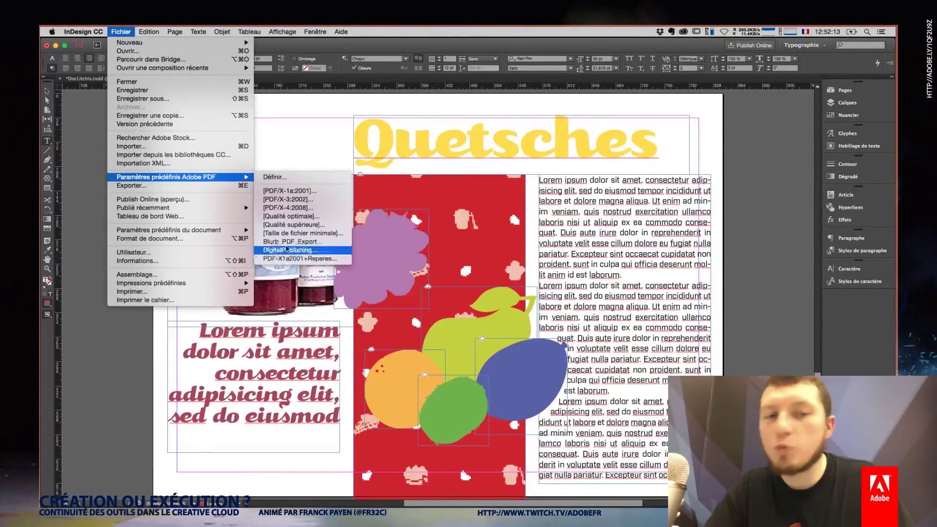
pyautogui.click(298, 238)
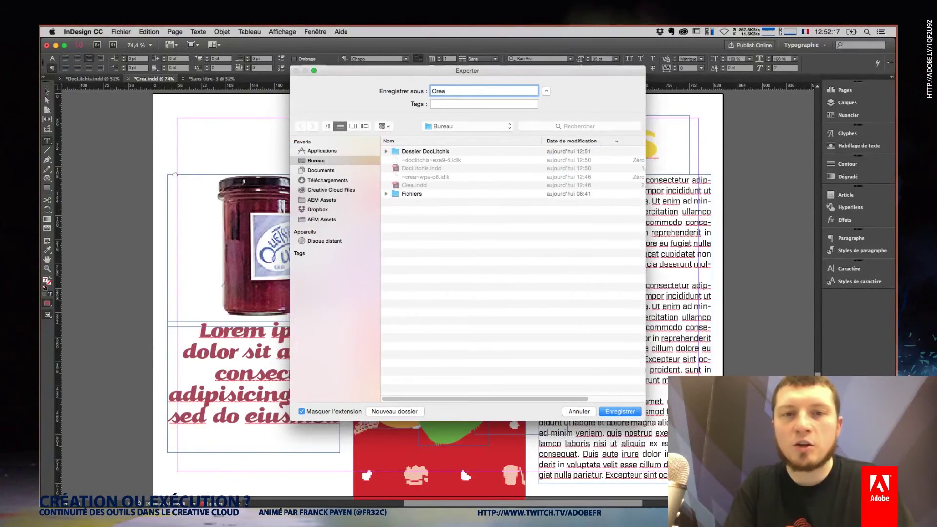
pyautogui.write('_web')
pyautogui.press('Return')
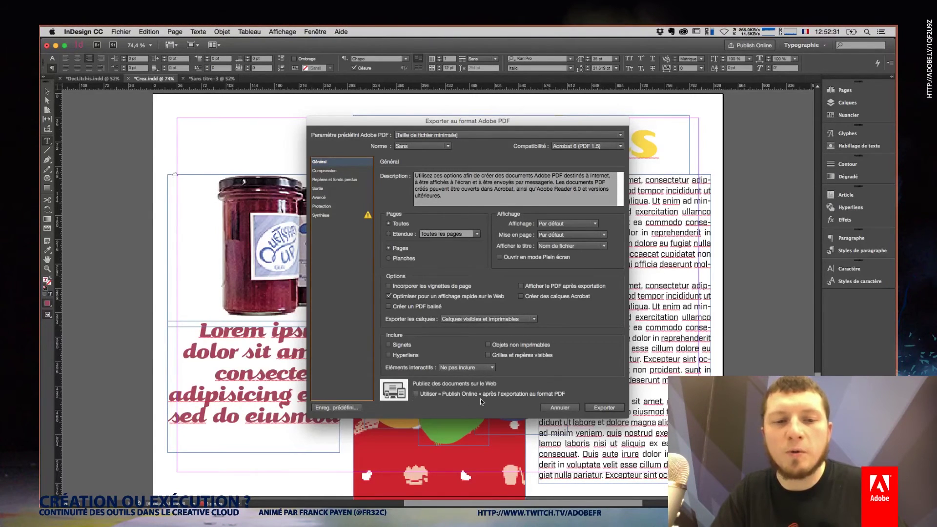
pyautogui.click(610, 407)
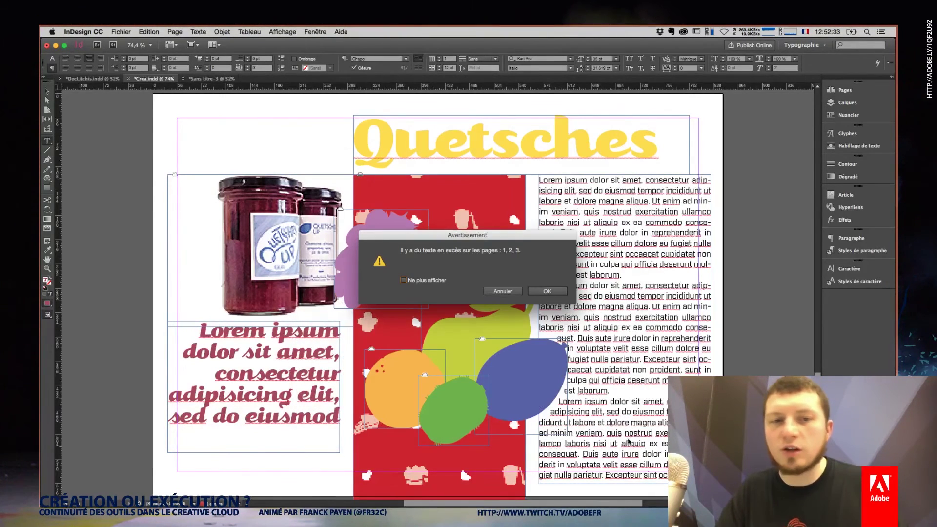
pyautogui.click(544, 292)
pyautogui.click(548, 304)
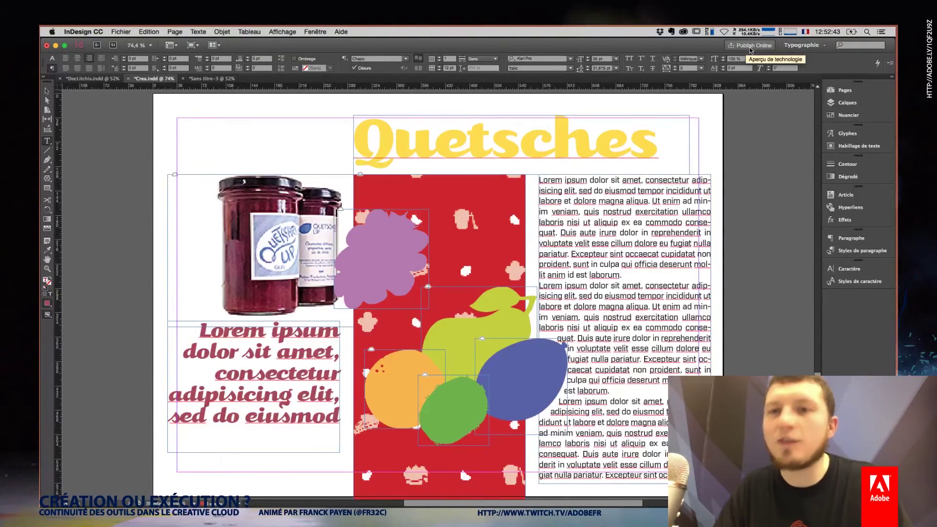
# Start Publish Online as a new document titled AskAProCrea
pyautogui.click(118, 30)
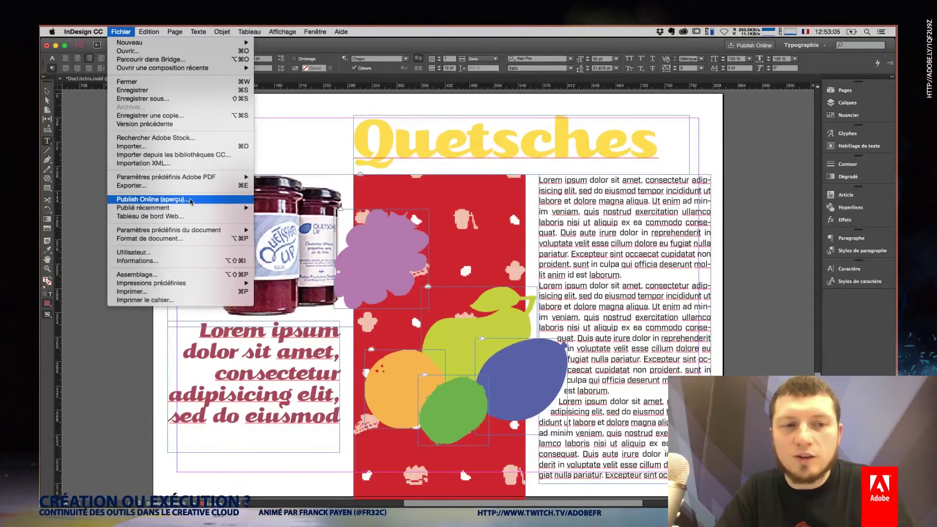
pyautogui.click(190, 201)
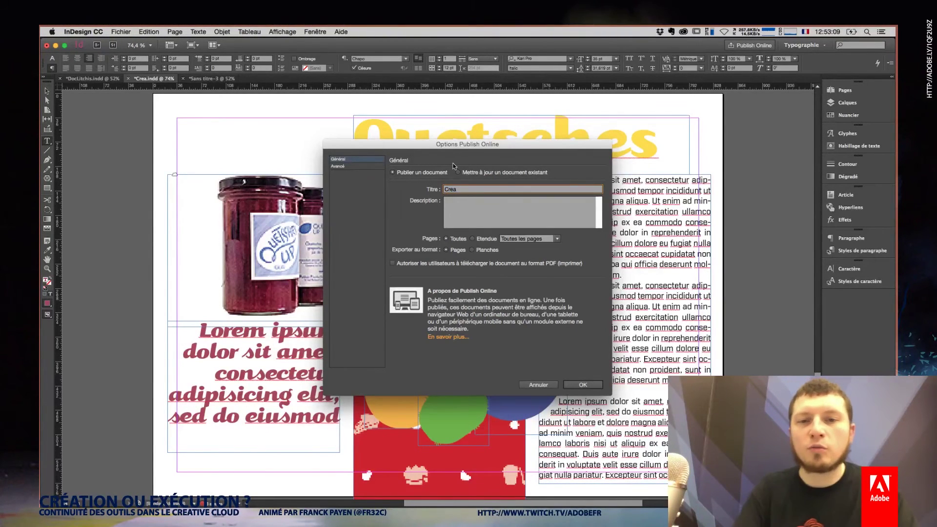
pyautogui.press('super+a')
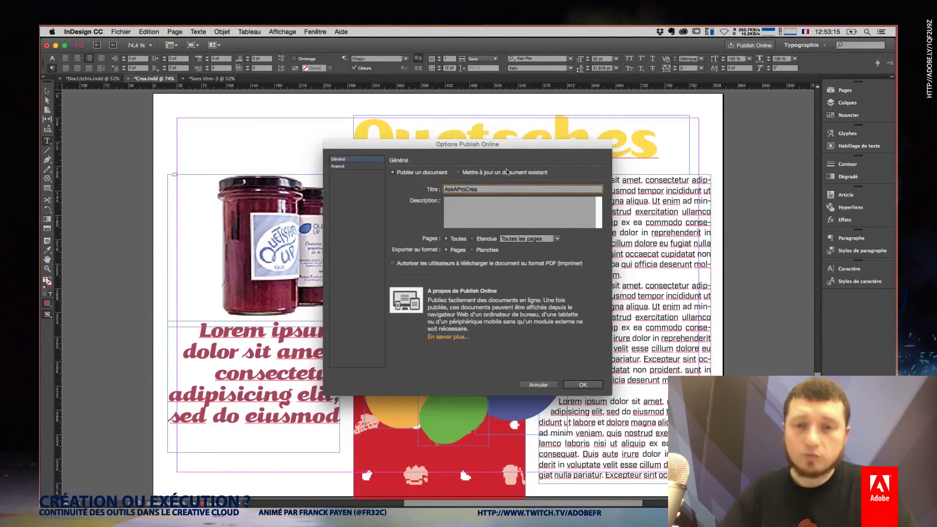
pyautogui.click(525, 188)
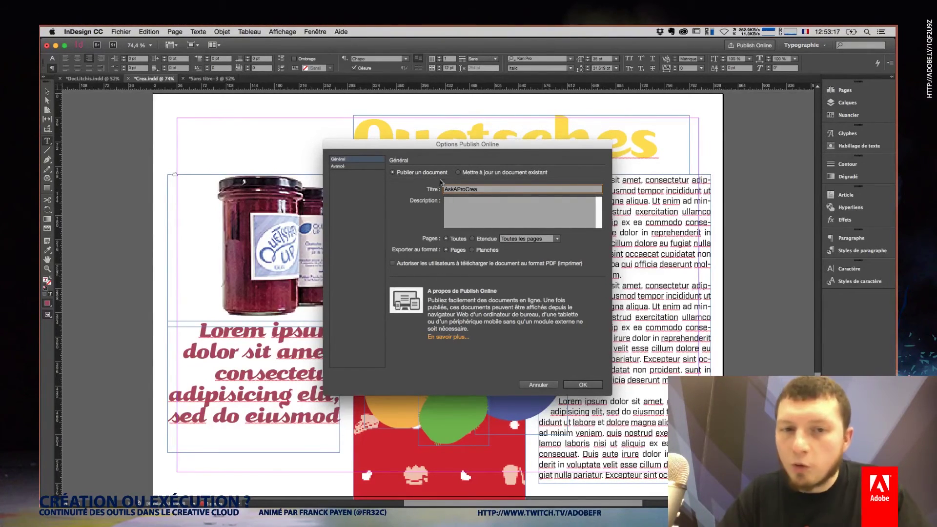
pyautogui.click(459, 172)
pyautogui.click(511, 200)
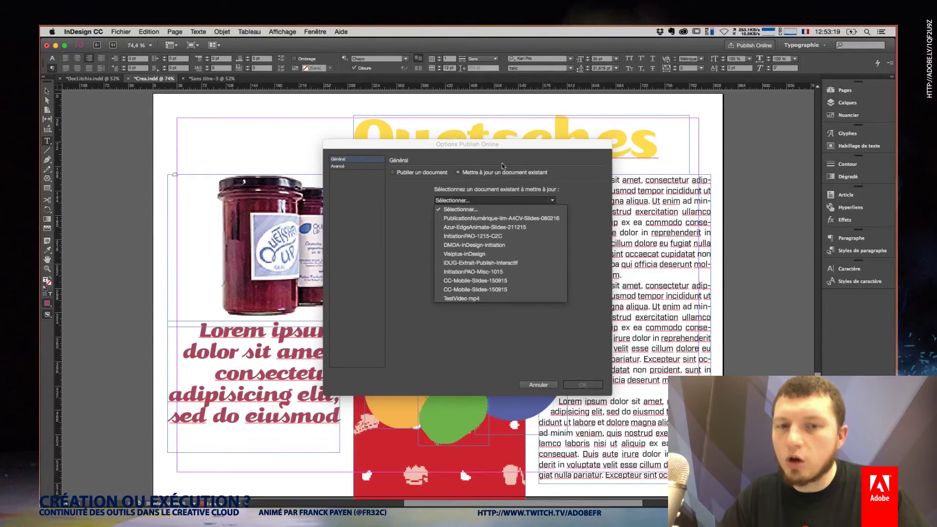
pyautogui.click(466, 163)
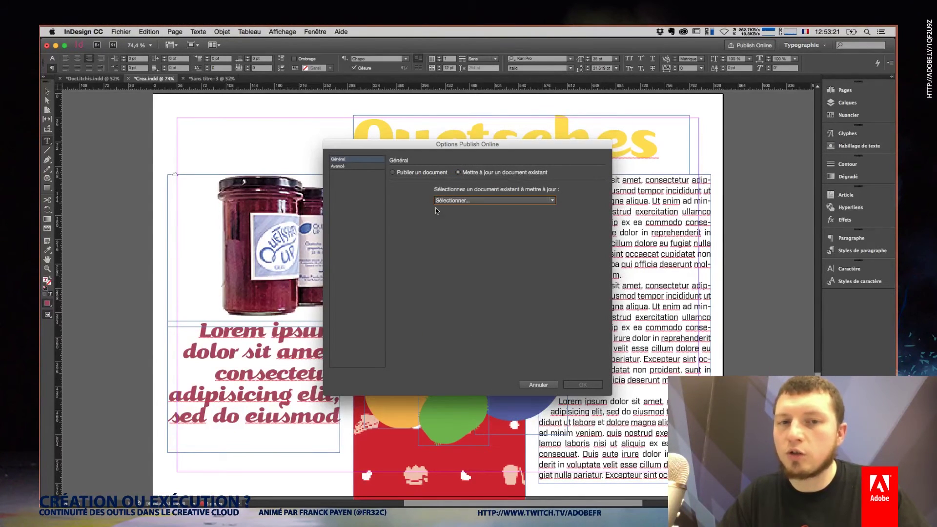
pyautogui.click(422, 172)
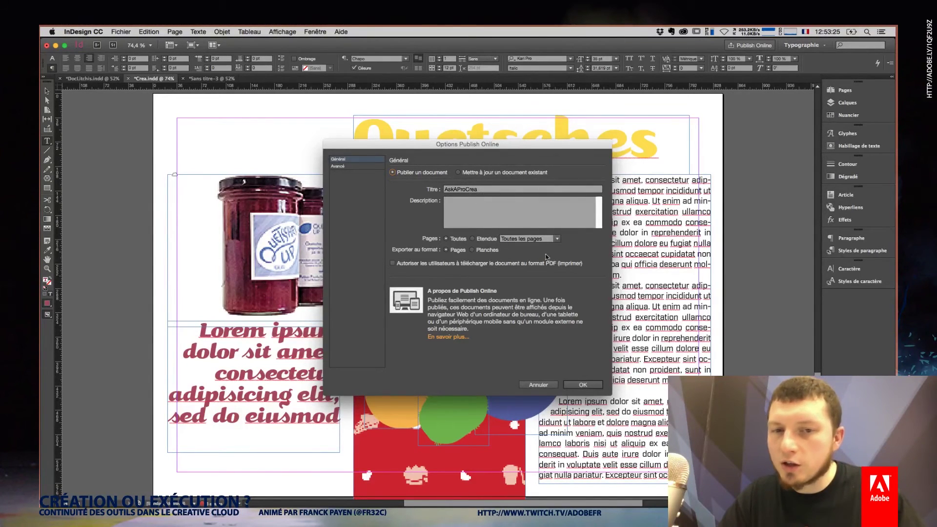
# Publish all pages with PDF download allowed, minimum-size preset and page 2 as cover thumbnail
pyautogui.click(557, 239)
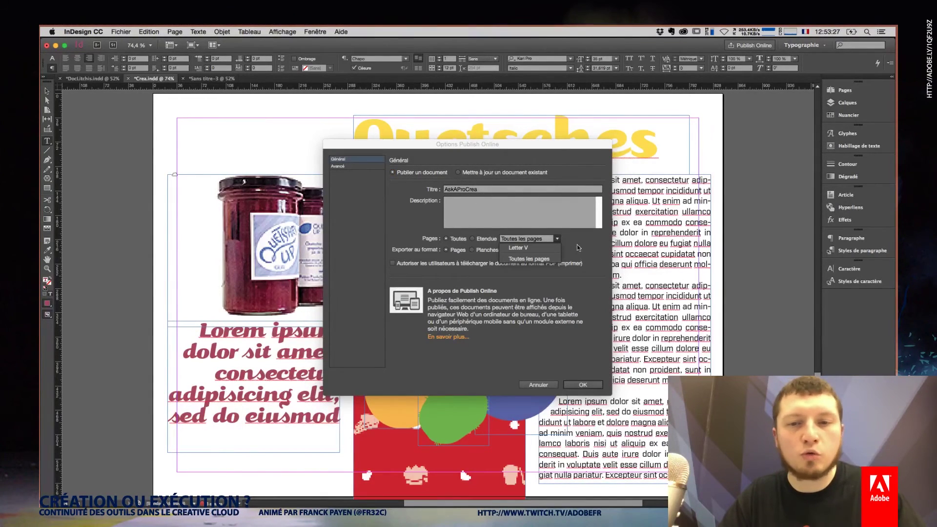
pyautogui.click(535, 240)
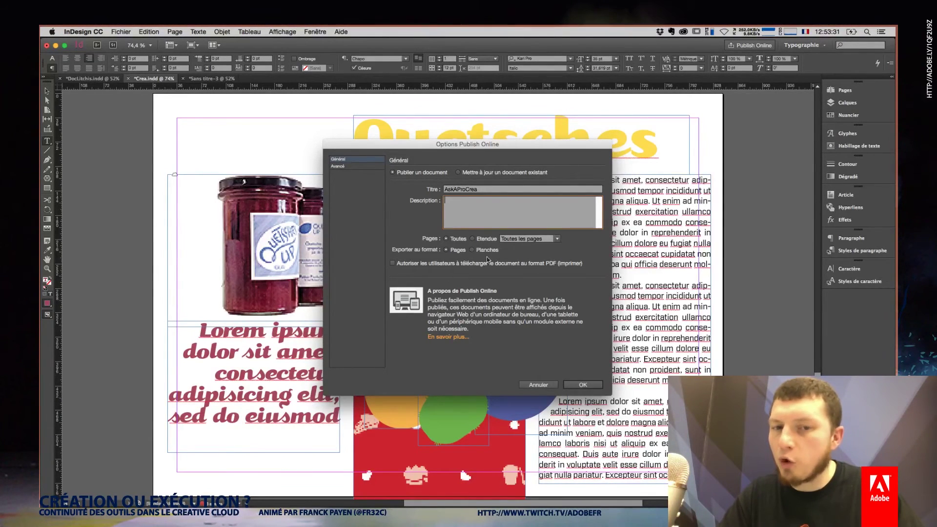
pyautogui.click(393, 264)
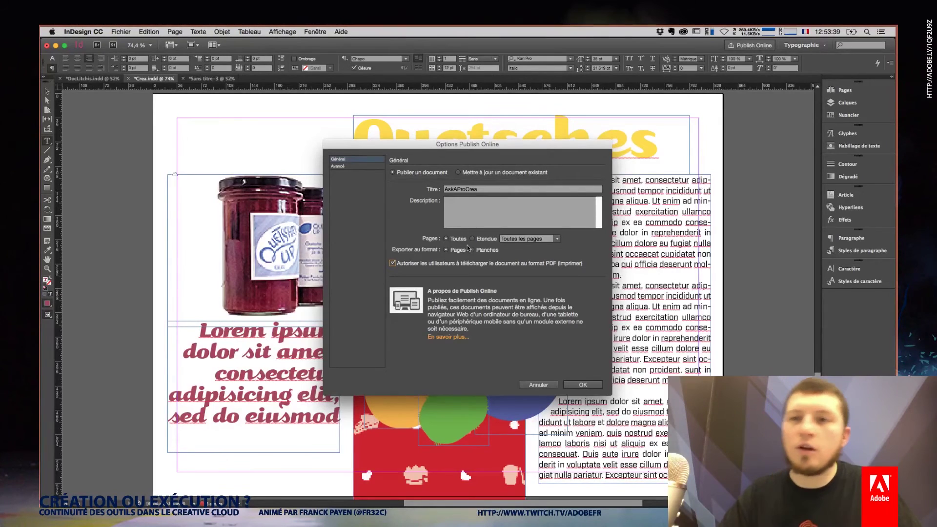
pyautogui.click(336, 167)
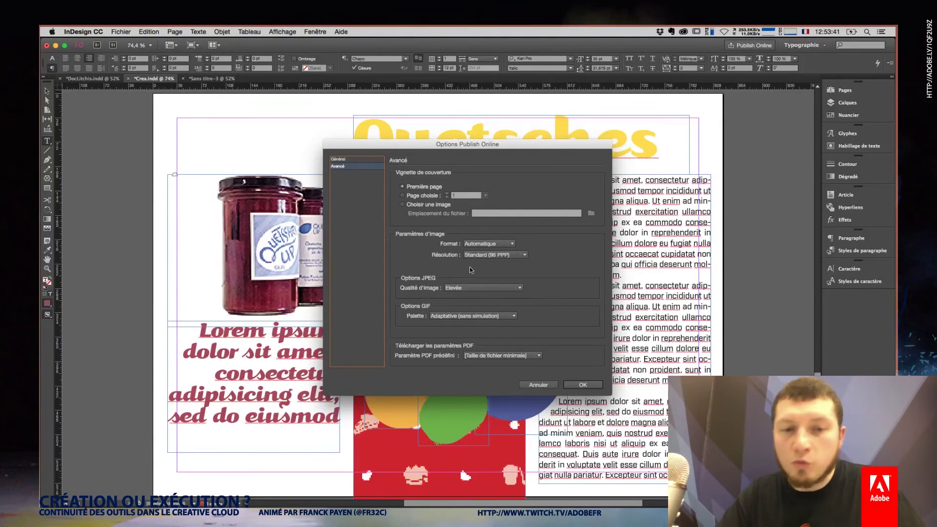
pyautogui.click(488, 356)
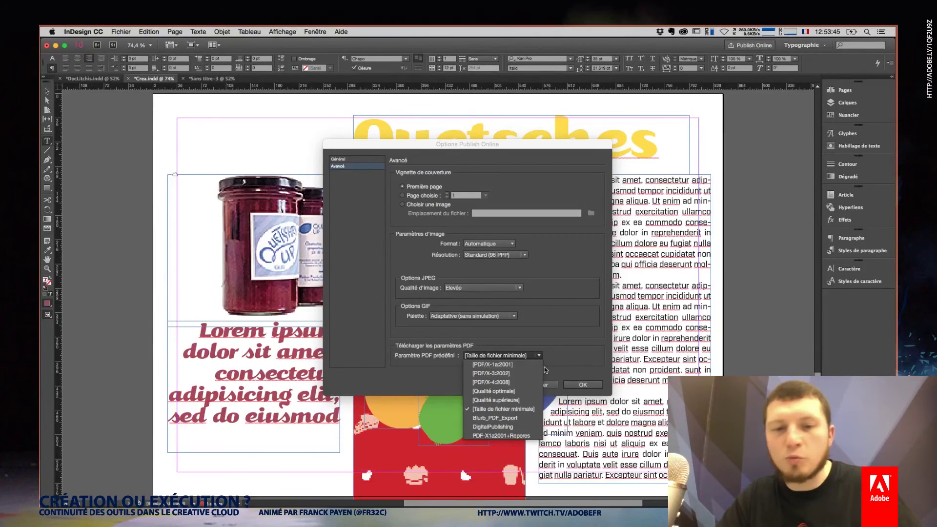
pyautogui.click(547, 328)
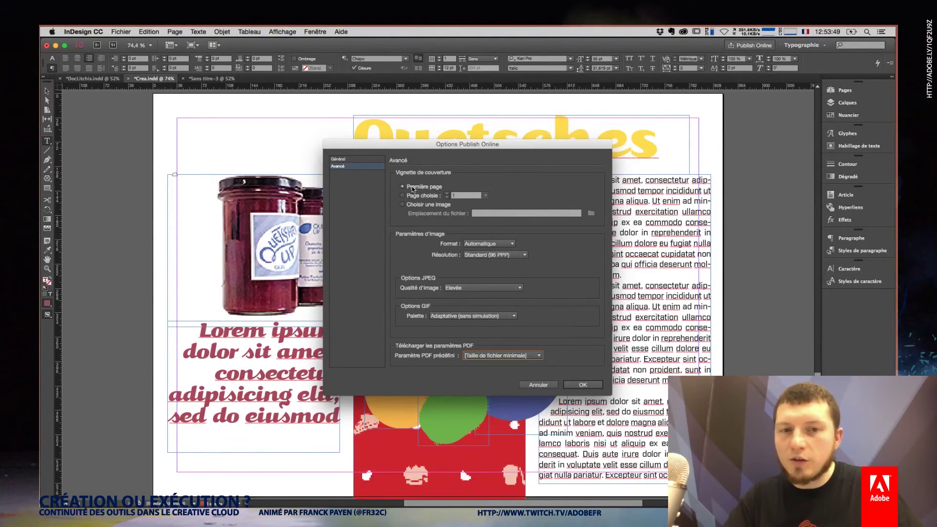
pyautogui.click(418, 197)
pyautogui.write('2')
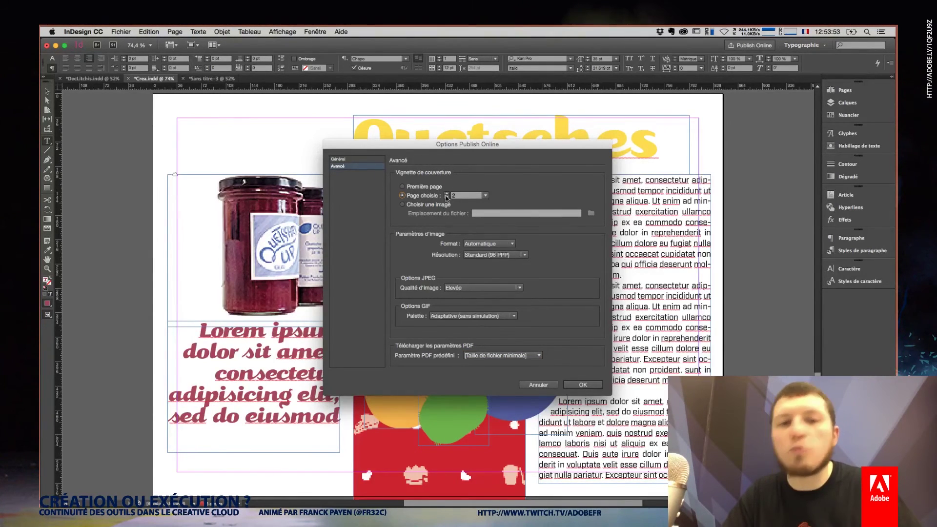
pyautogui.click(582, 385)
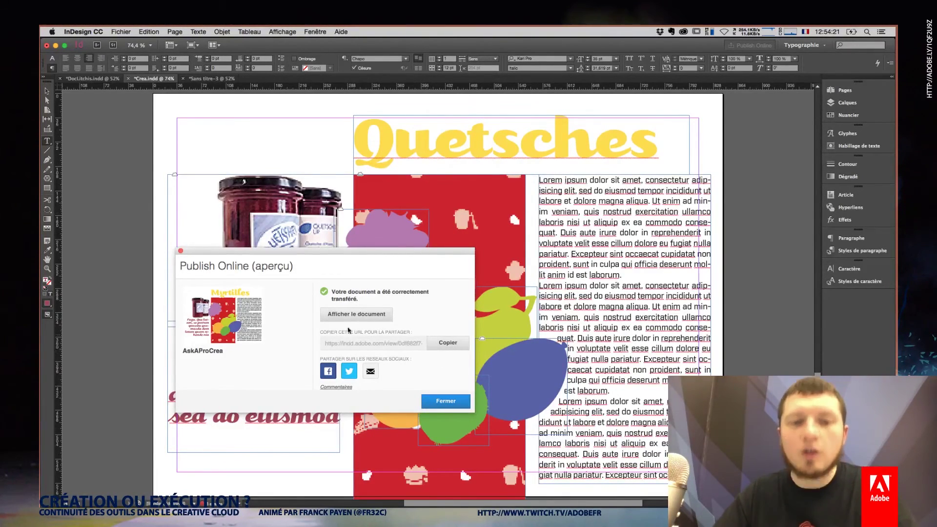
# Open the published AskAProCrea document and leaf through its Confitures, Myrtilles and Quetsches pages
pyautogui.click(357, 314)
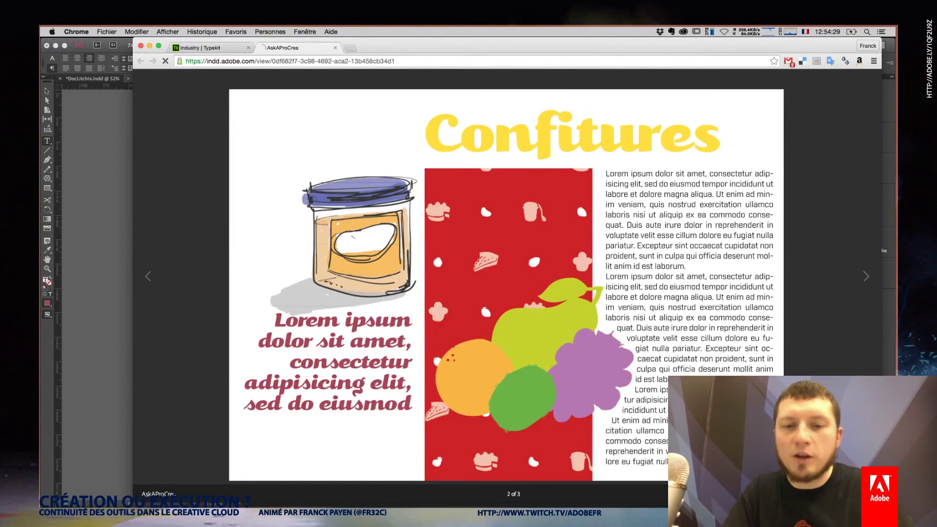
pyautogui.press('Right')
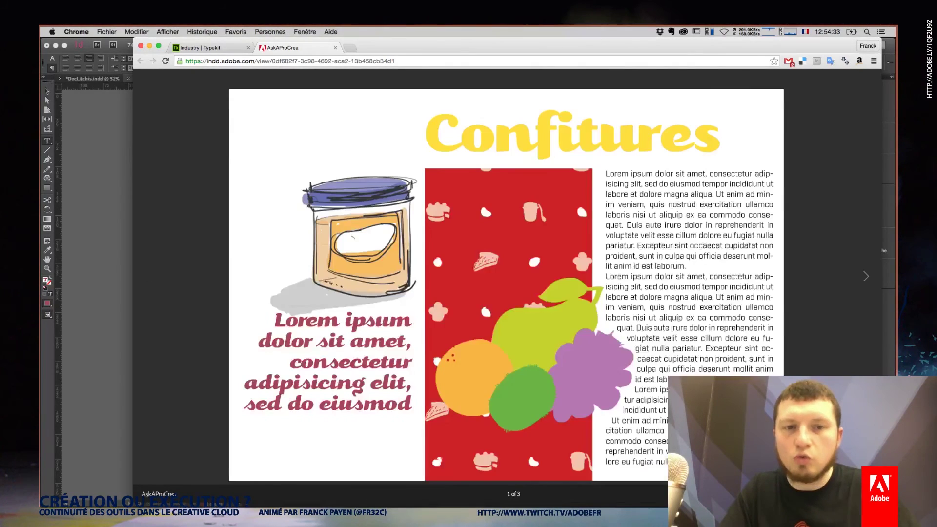
pyautogui.press('Left')
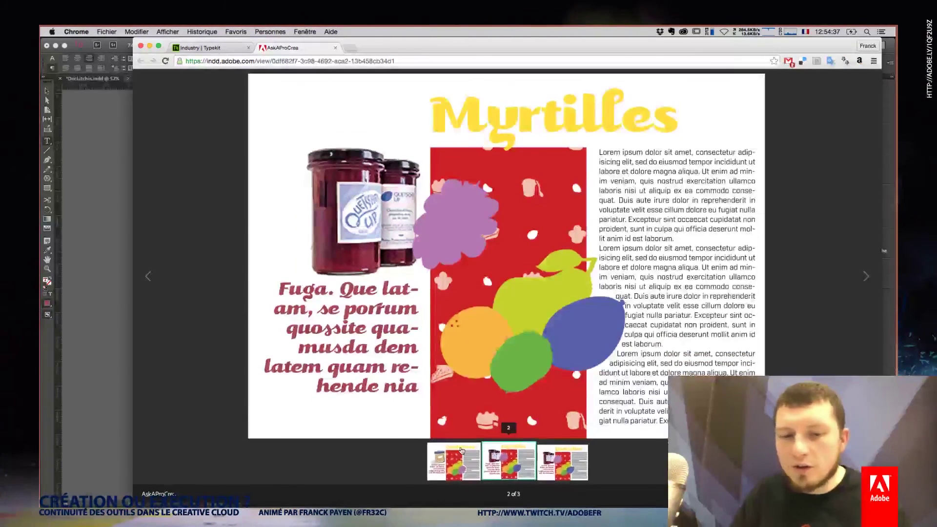
pyautogui.press('Left')
pyautogui.press('Right')
pyautogui.press('Right')
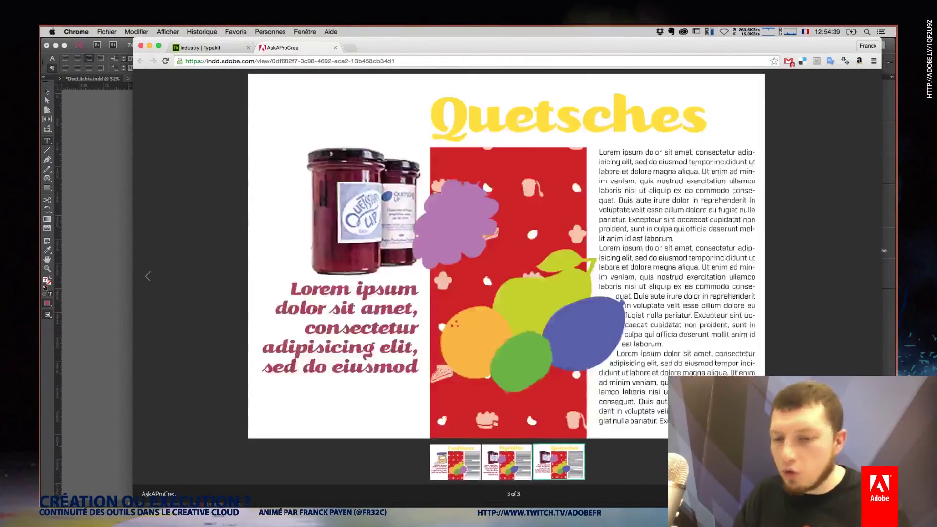
# View the publication full screen, scroll to the Crea.pdf download, then return to InDesign
pyautogui.press('ctrl+super+f')
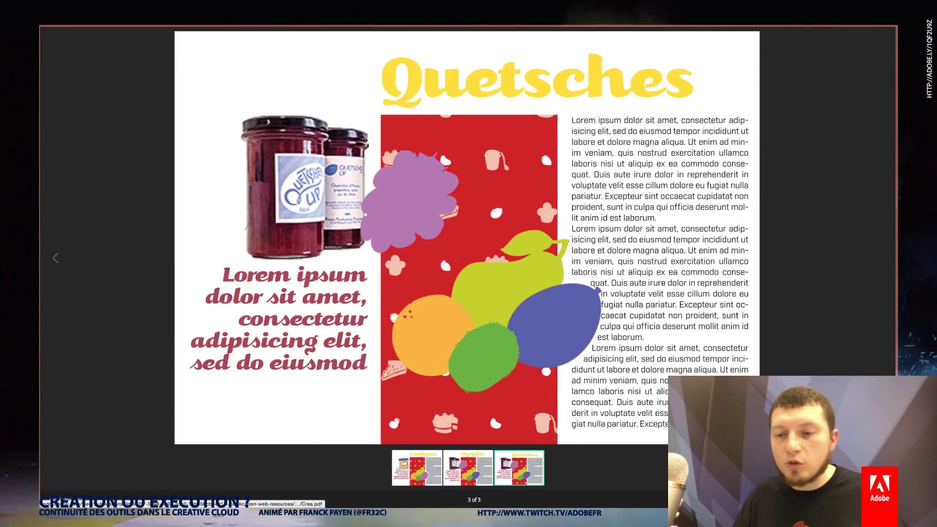
pyautogui.press('Escape')
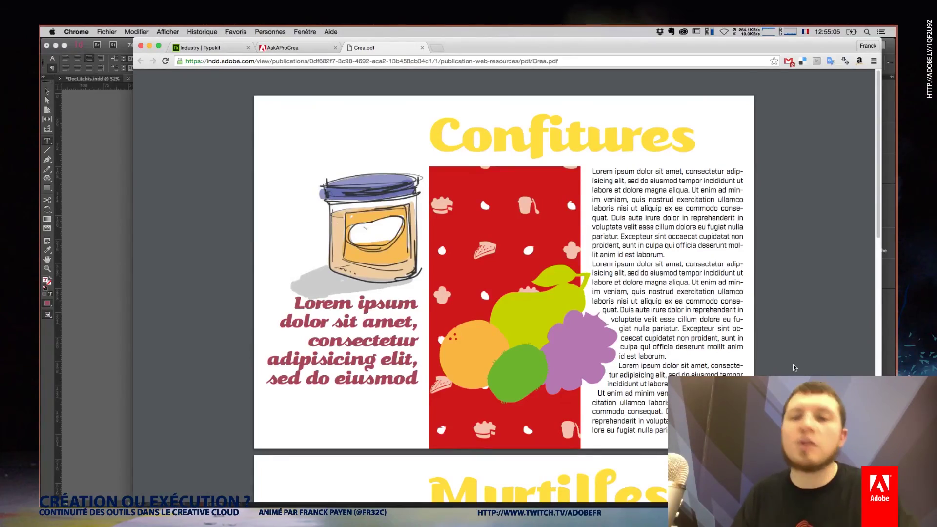
pyautogui.scroll(-5, 793, 367)
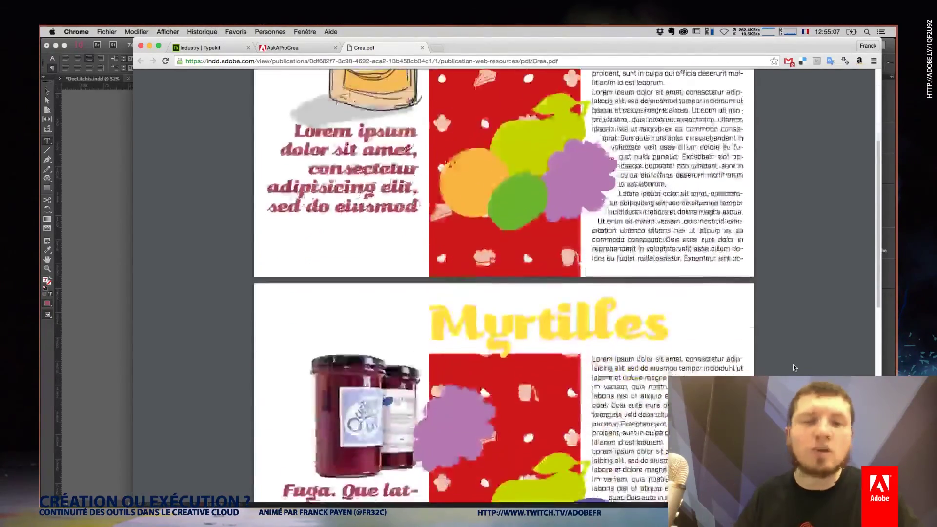
pyautogui.scroll(-5, 792, 368)
pyautogui.click(124, 261)
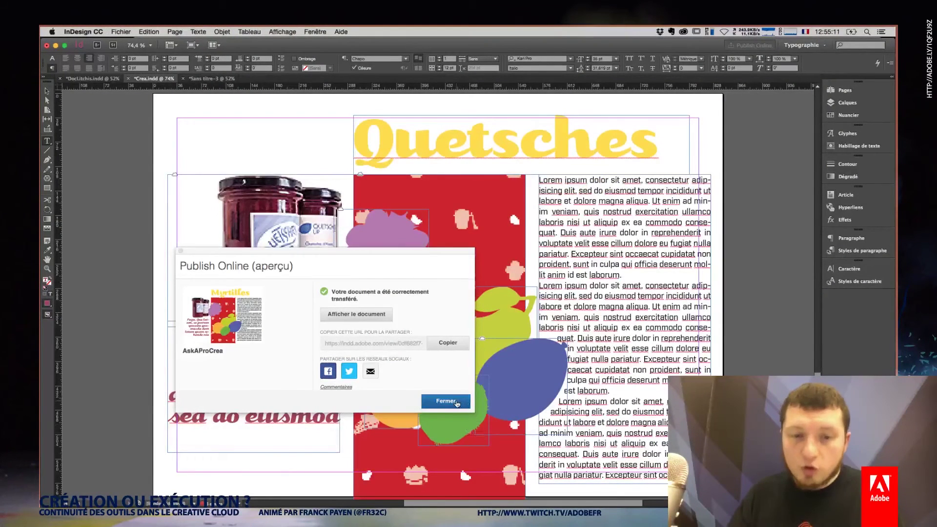
# Close the Publish Online confirmation and switch to QuickTime Player
pyautogui.click(458, 402)
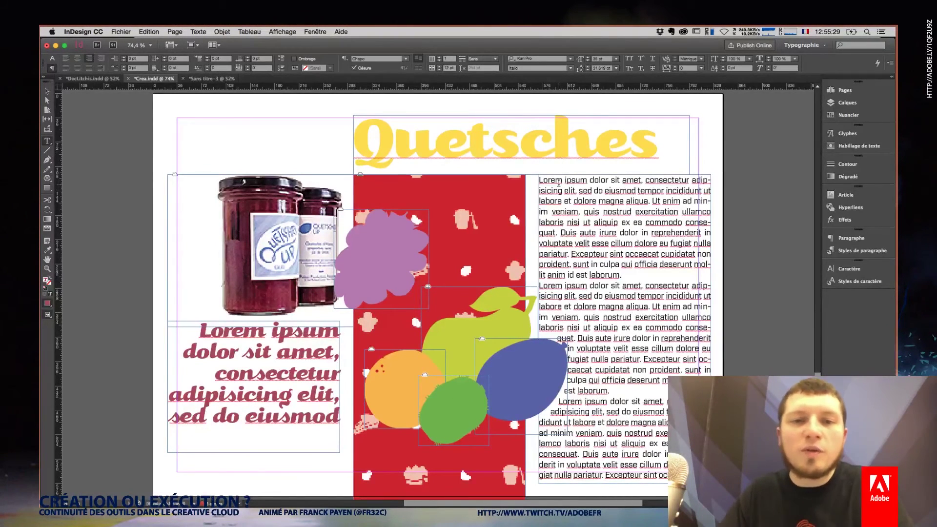
pyautogui.press('super+Tab')
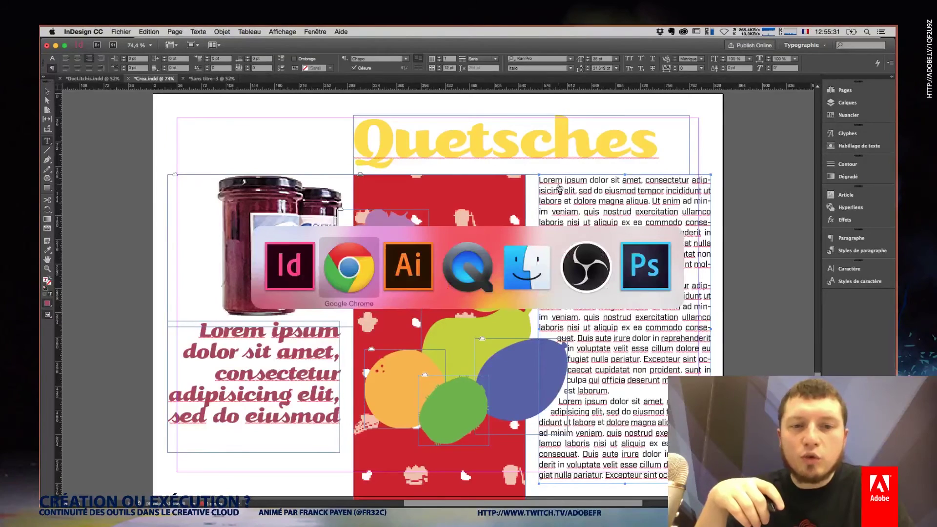
pyautogui.press('super+Tab')
pyautogui.press('super+Tab')
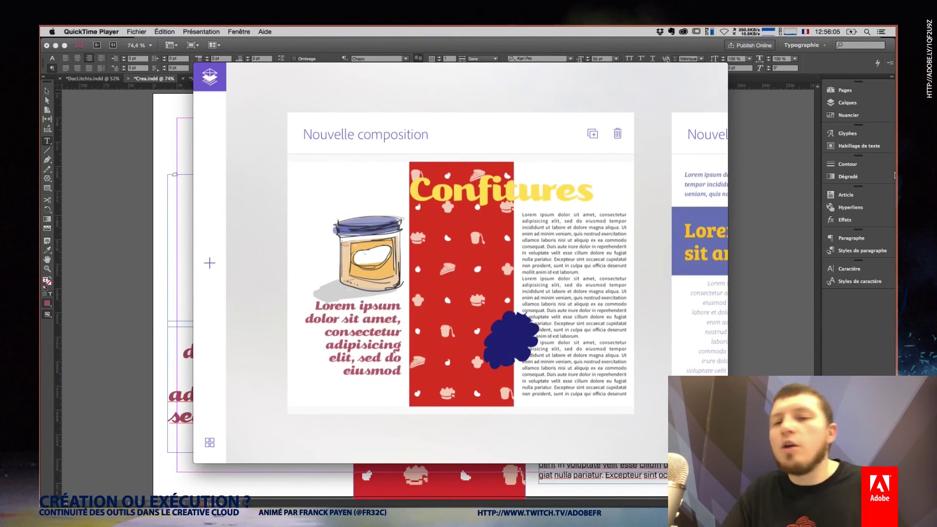
# Return from the QuickTime composition preview to the Quetsches layout in InDesign
pyautogui.click(801, 219)
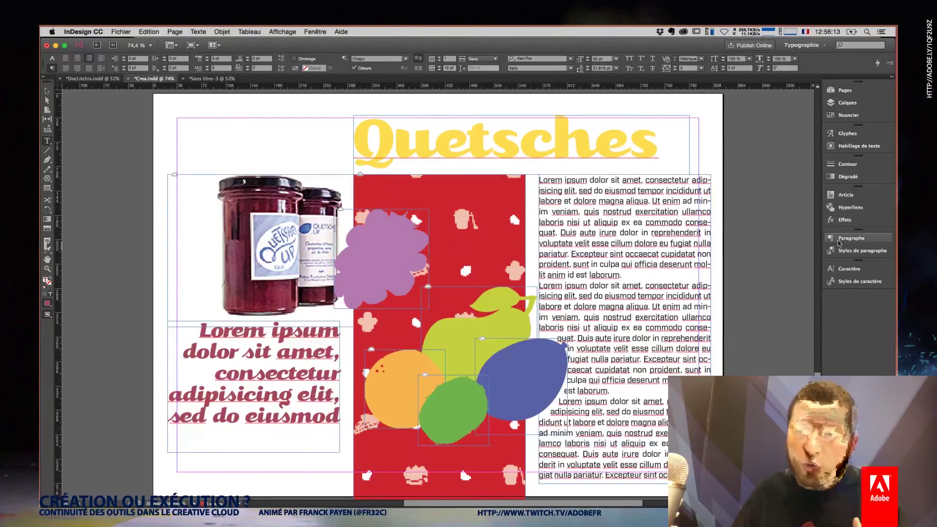
# Browse paragraph styles, character styles and Export, then show Creative Cloud's synced Typekit fonts
pyautogui.click(852, 251)
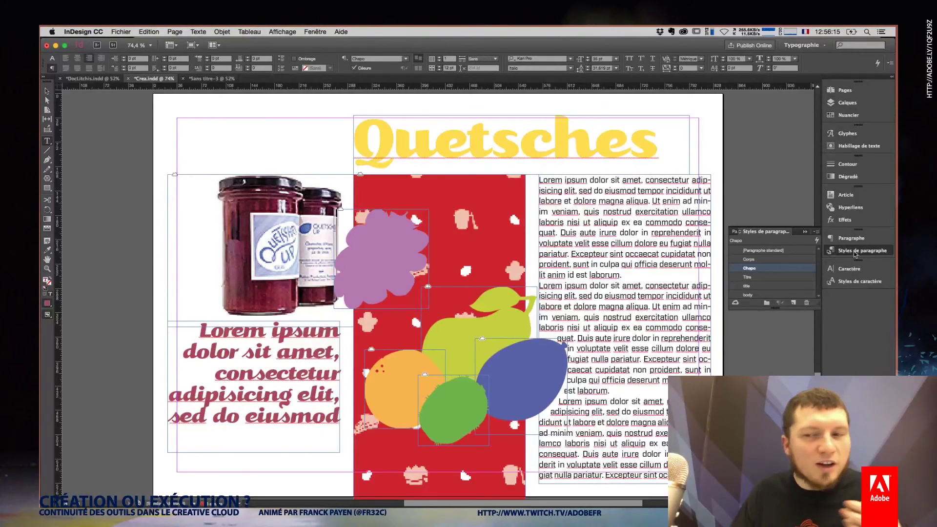
pyautogui.click(840, 284)
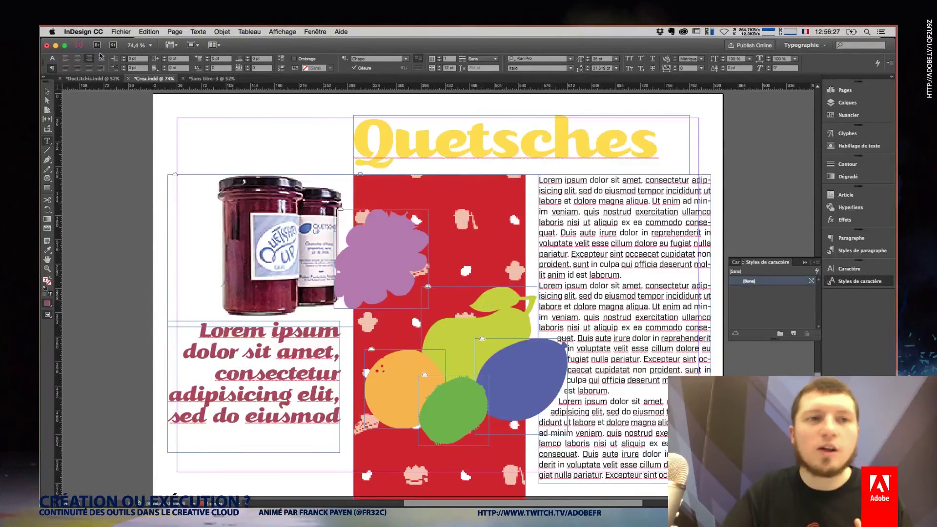
pyautogui.click(122, 31)
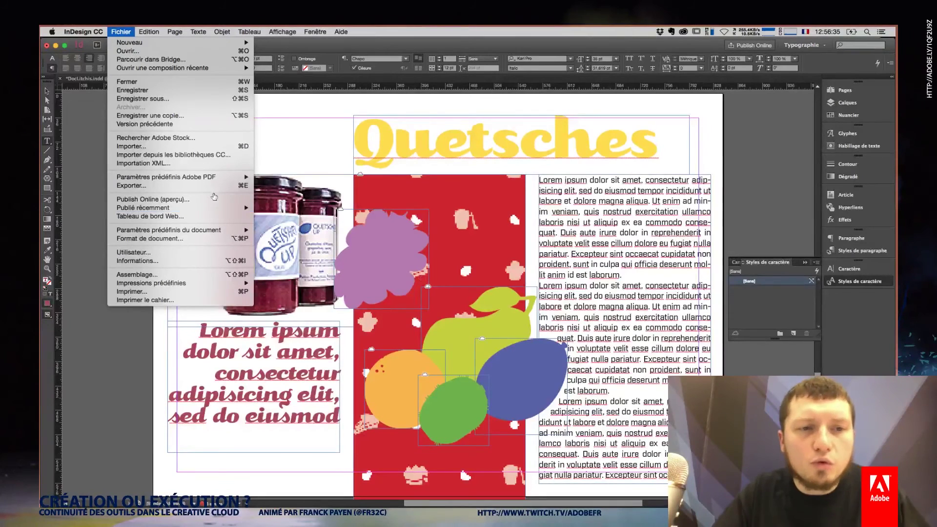
pyautogui.click(244, 186)
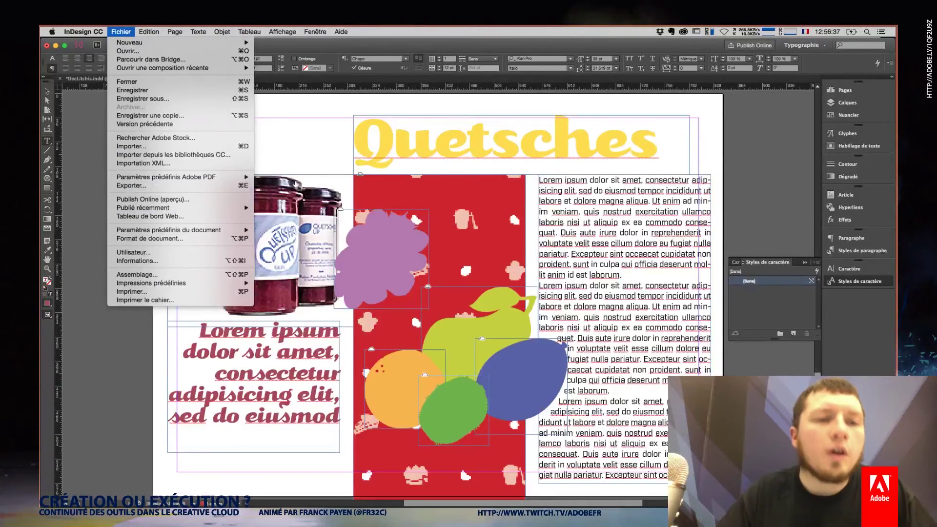
pyautogui.click(683, 32)
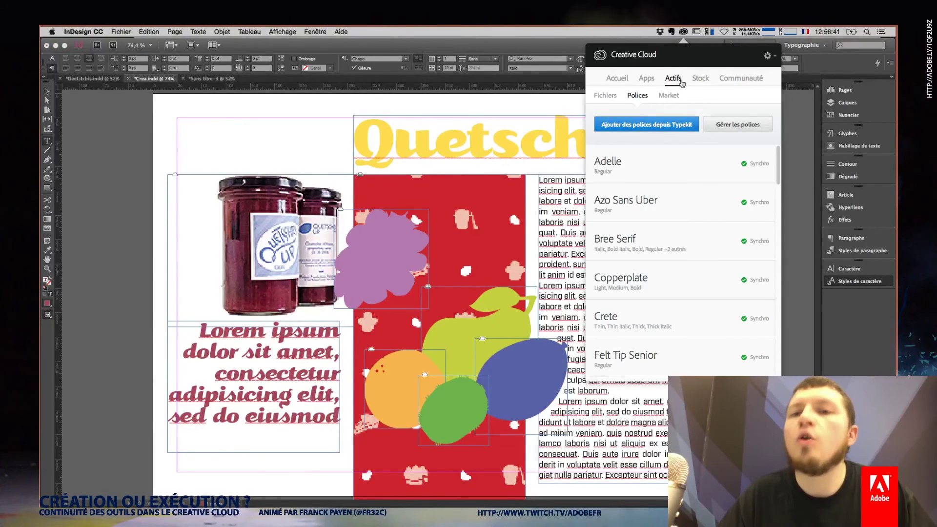
# Browse Creative Cloud's Apps, Fonts, Files and Community tabs, then open the Behance profile in Chrome
pyautogui.click(647, 78)
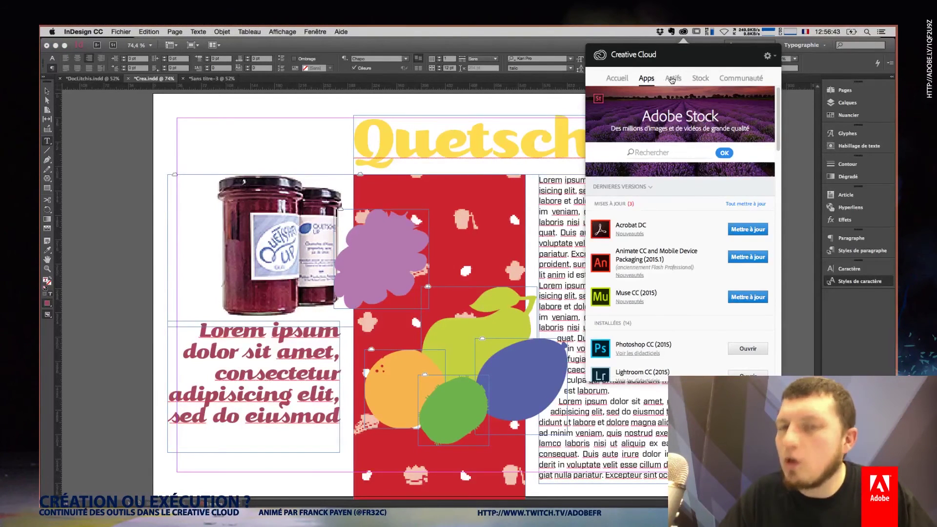
pyautogui.click(673, 79)
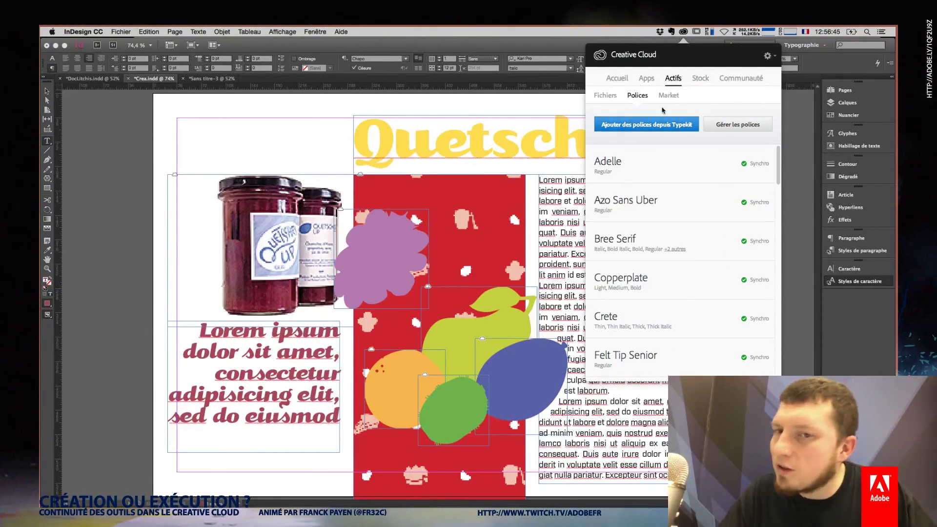
pyautogui.click(605, 98)
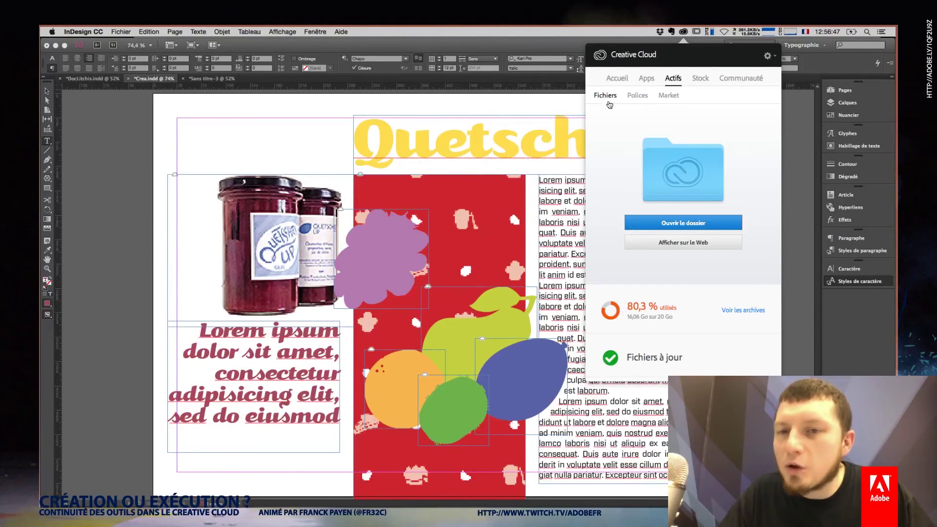
pyautogui.click(737, 82)
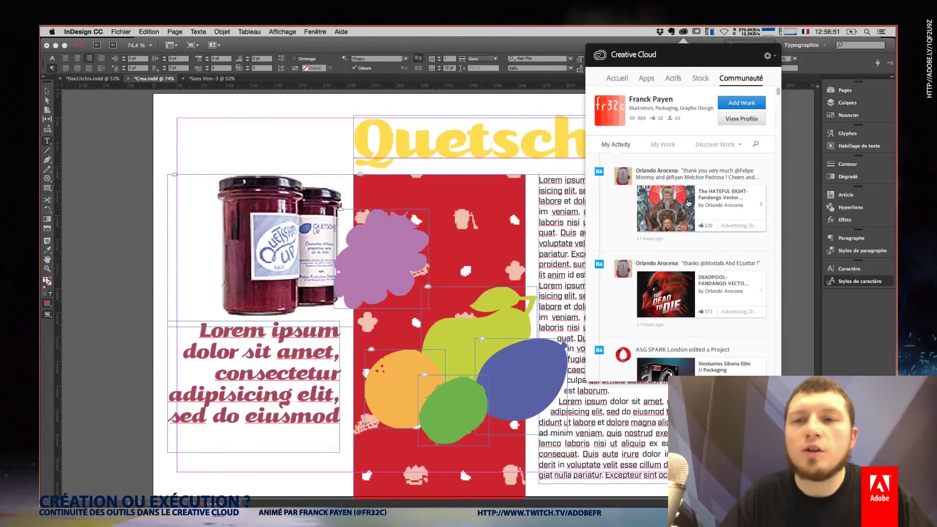
pyautogui.click(739, 119)
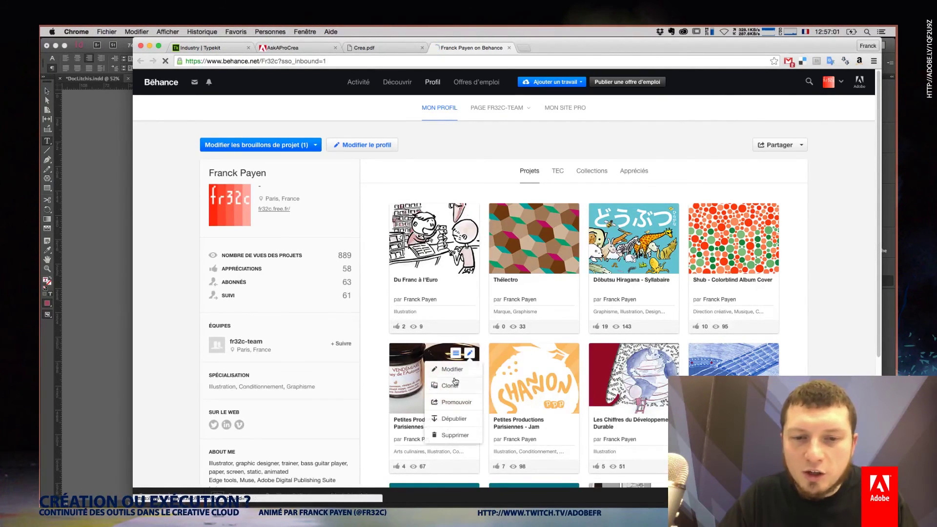
# Open the Chutneys PPP project in edit mode, then return to the profile page
pyautogui.click(454, 381)
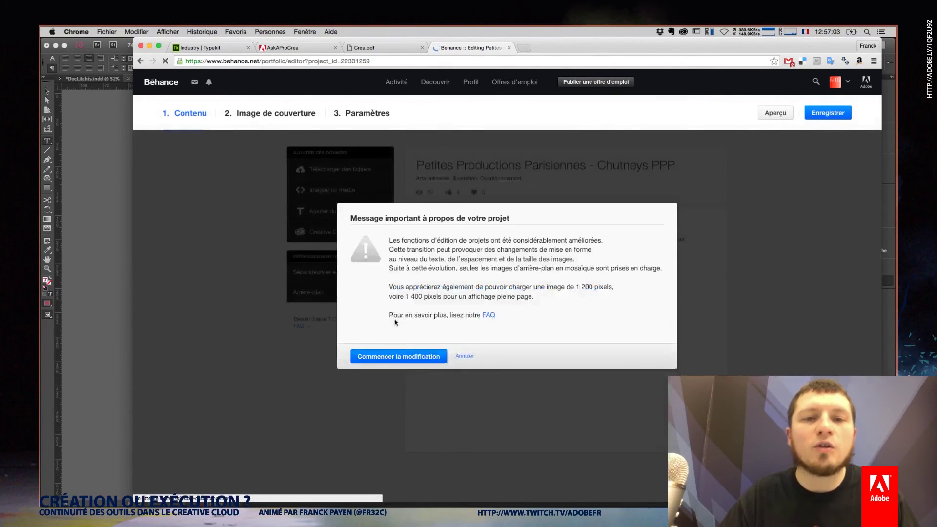
pyautogui.click(423, 361)
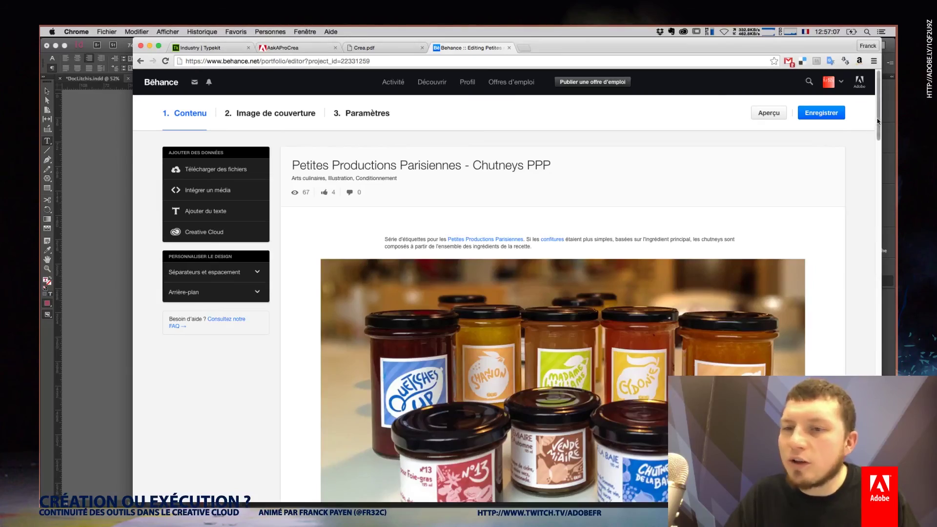
pyautogui.moveTo(878, 121); pyautogui.dragTo(864, 319)
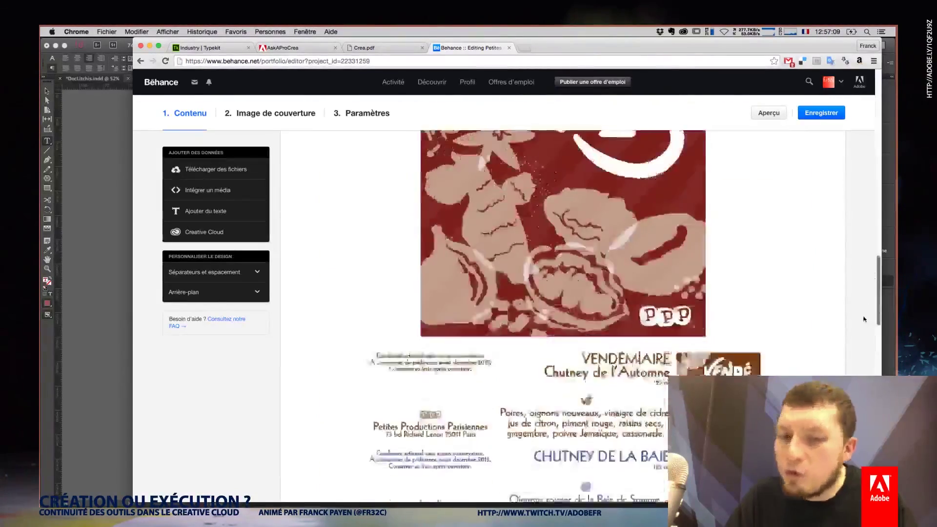
pyautogui.scroll(20, 864, 320)
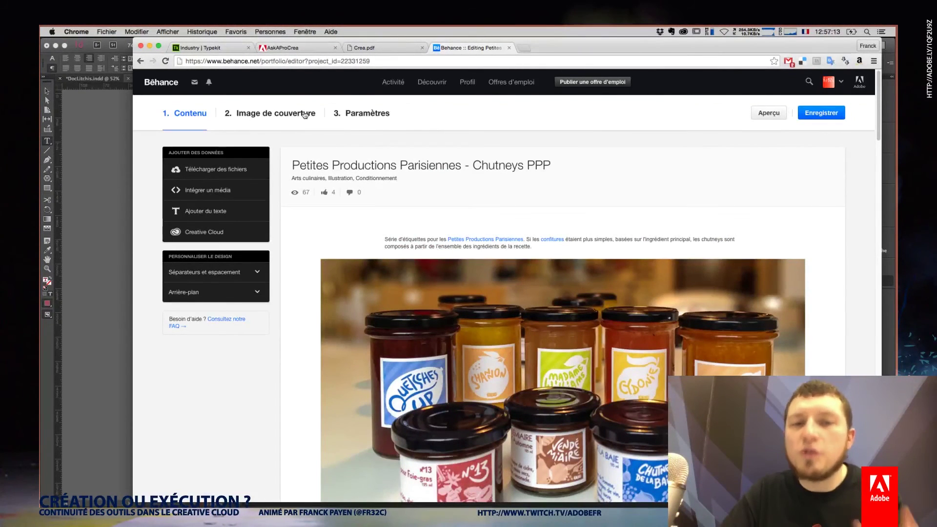
pyautogui.press('super+bracketleft')
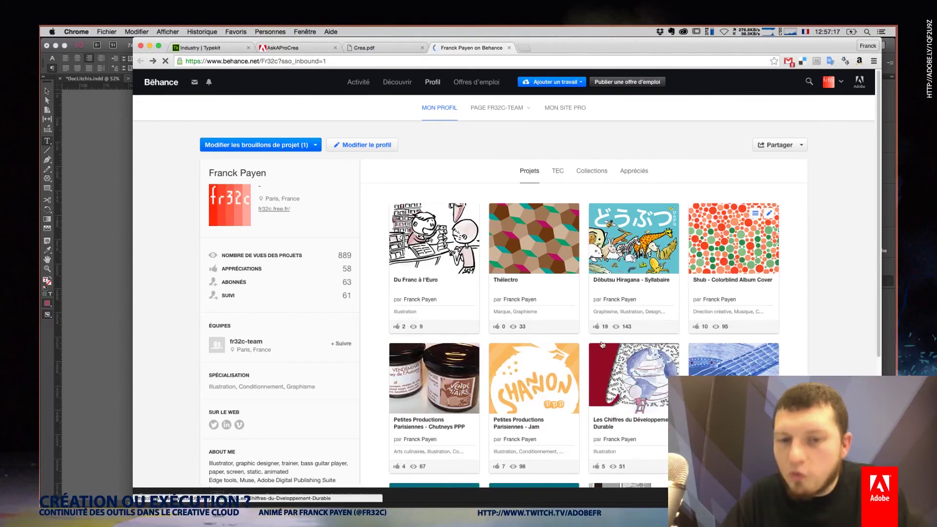
# Preview the Petites Productions Parisiennes - Jam project and close it
pyautogui.scroll(-5, 602, 345)
pyautogui.click(540, 256)
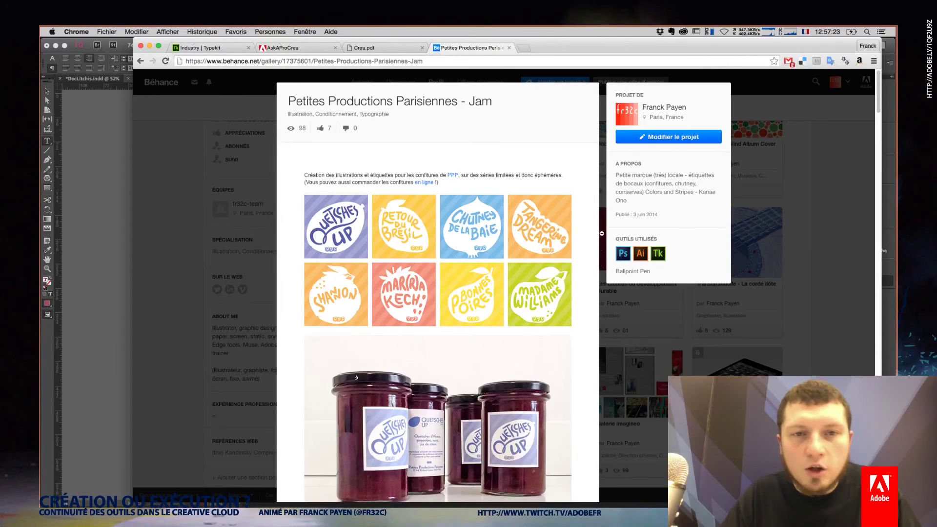
pyautogui.click(604, 254)
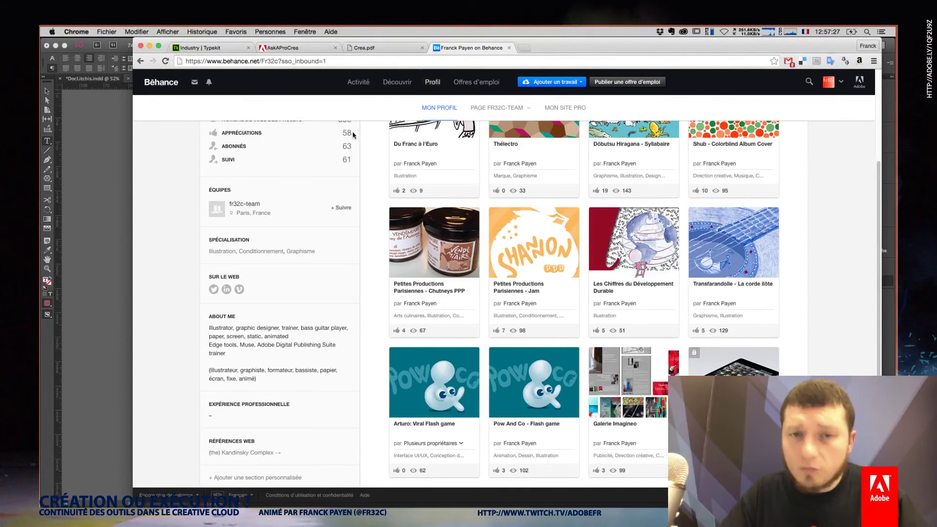
pyautogui.scroll(5, 373, 157)
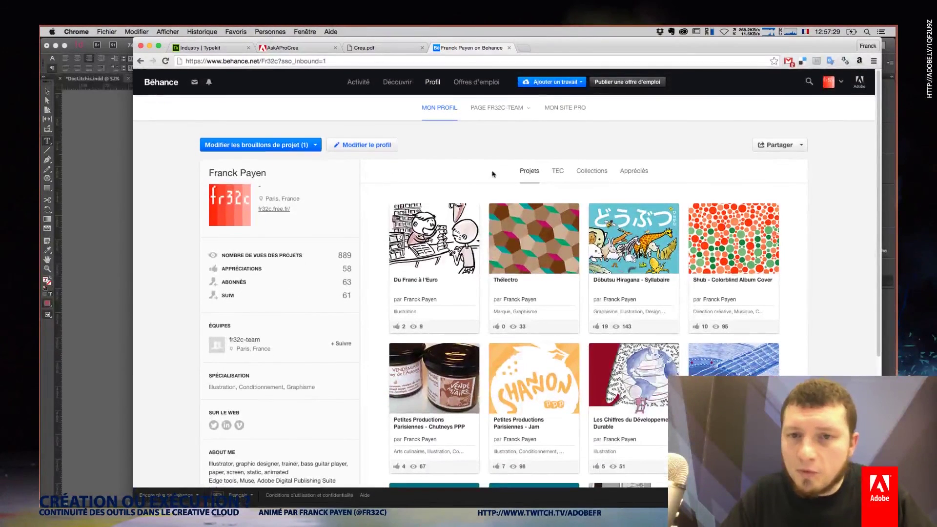
# Step through all Clementine for my Valentine work-in-progress revisions, then show the Activity feed
pyautogui.click(557, 173)
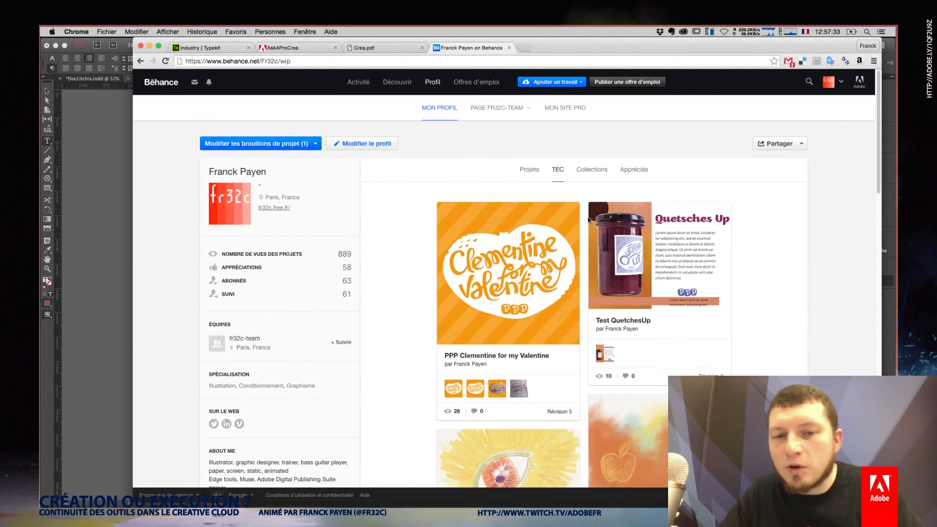
pyautogui.scroll(-3, 570, 196)
pyautogui.scroll(1, 537, 215)
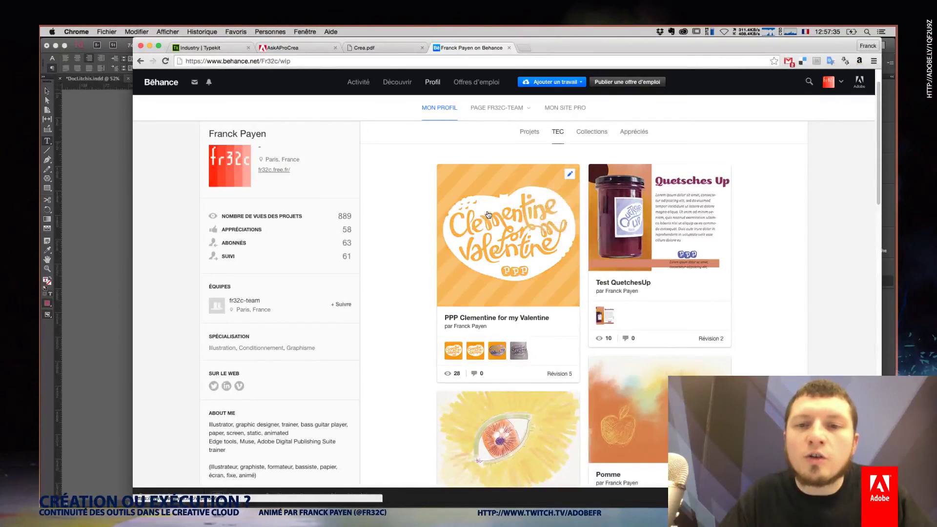
pyautogui.click(491, 215)
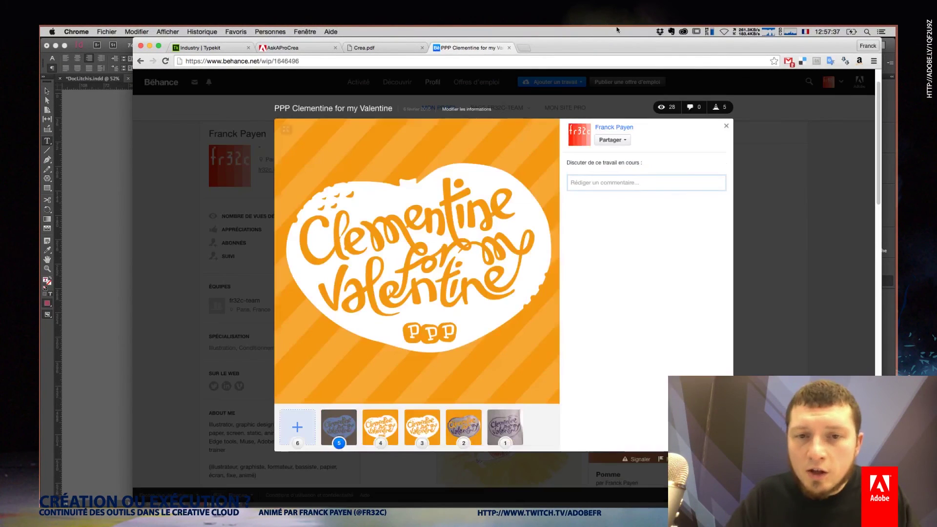
pyautogui.click(512, 420)
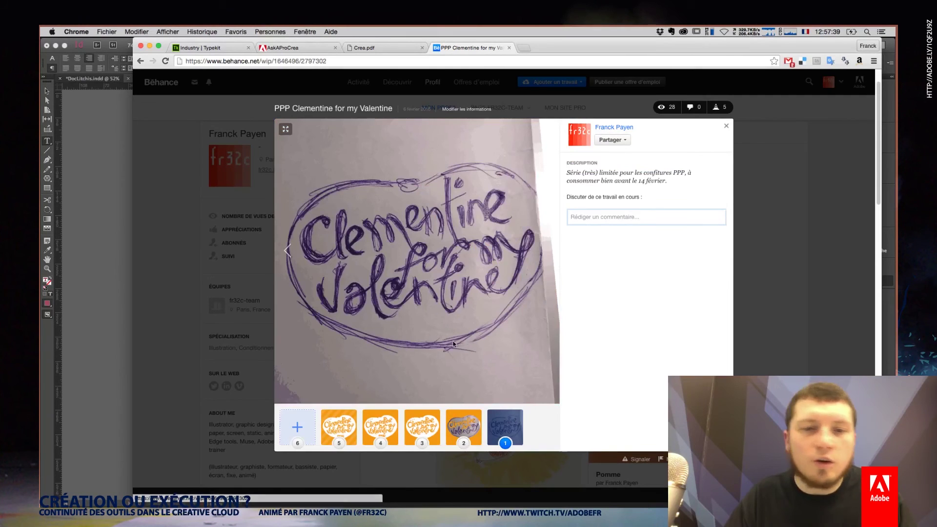
pyautogui.click(456, 421)
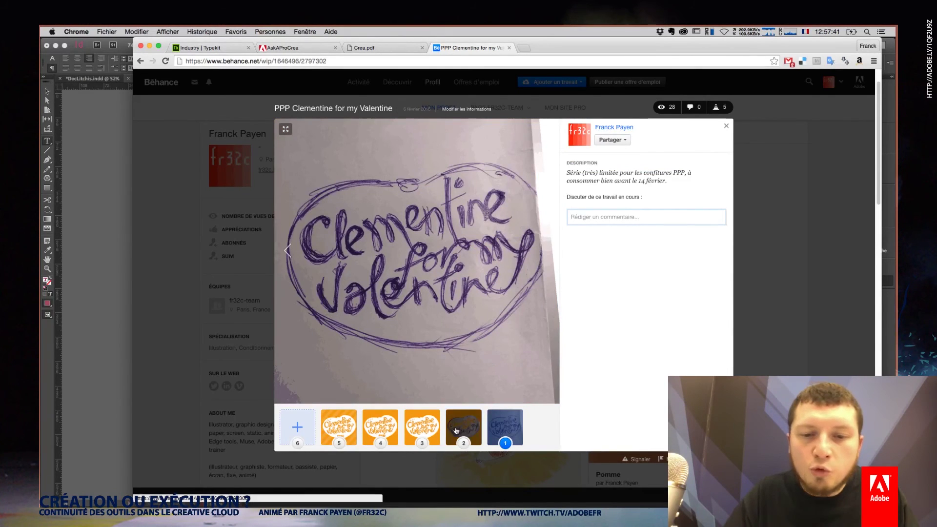
pyautogui.click(414, 424)
pyautogui.click(383, 424)
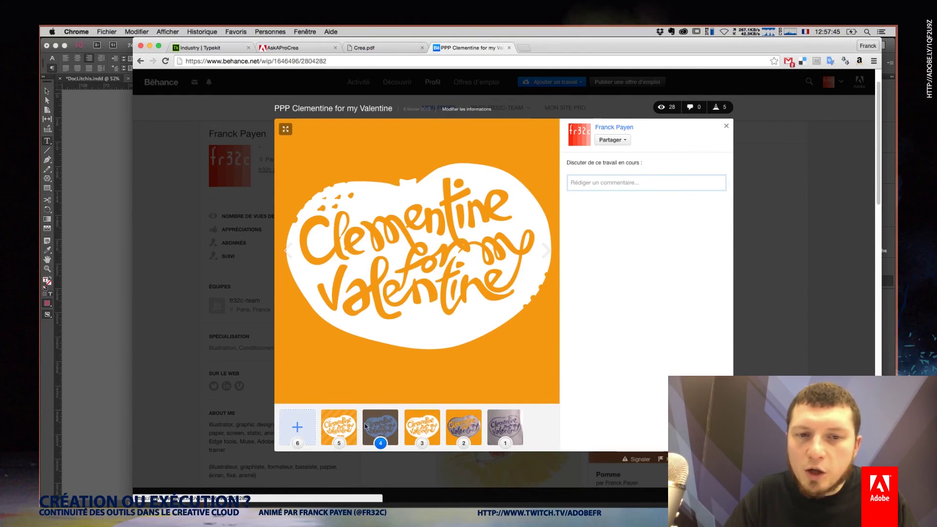
pyautogui.click(342, 425)
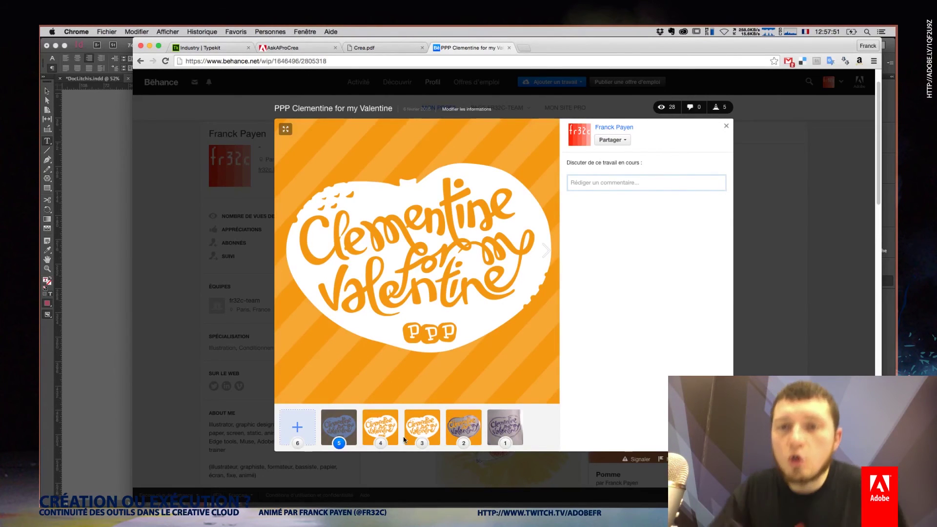
pyautogui.click(728, 127)
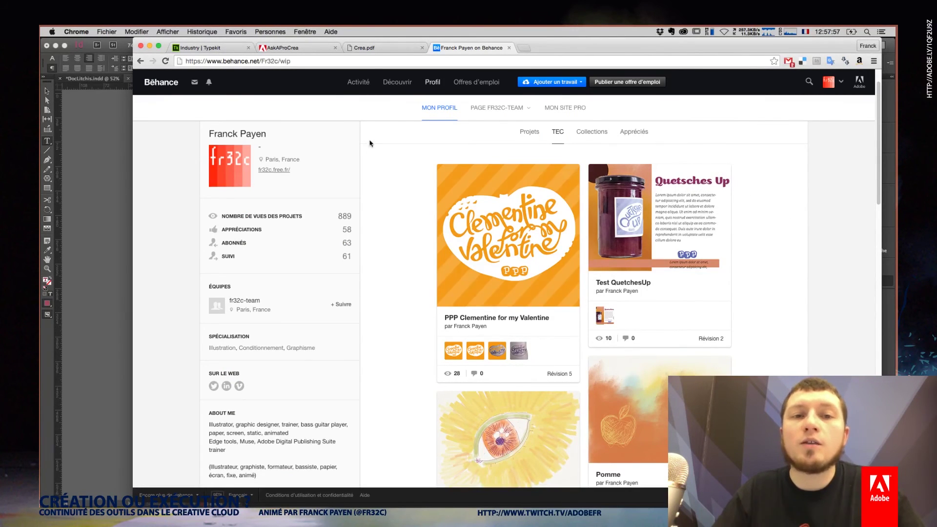
pyautogui.moveTo(397, 82)
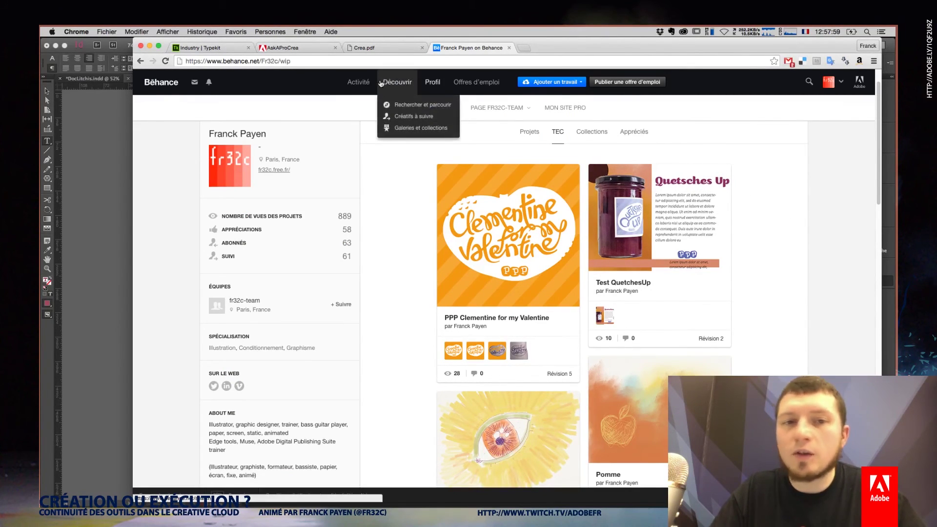
pyautogui.click(363, 82)
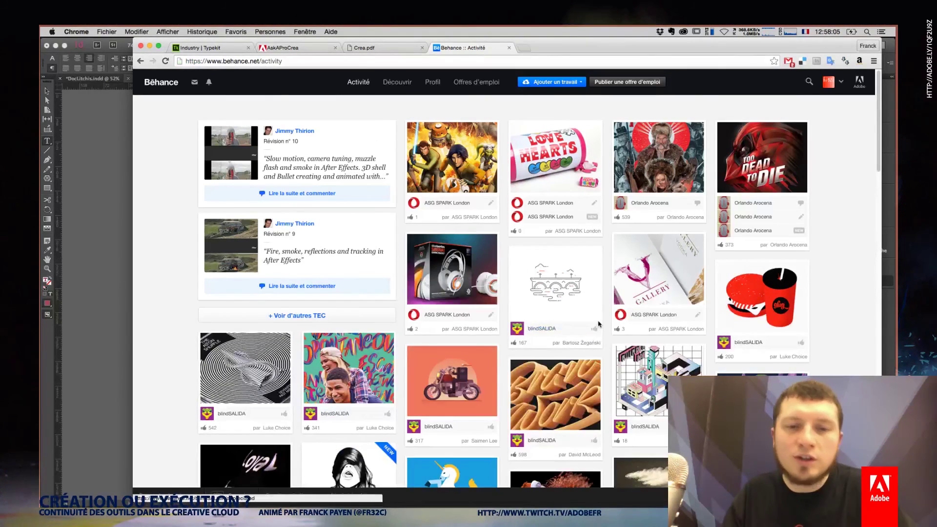
# Search Behance projects for 'confiture' and scroll through the results grid
pyautogui.scroll(-1, 599, 324)
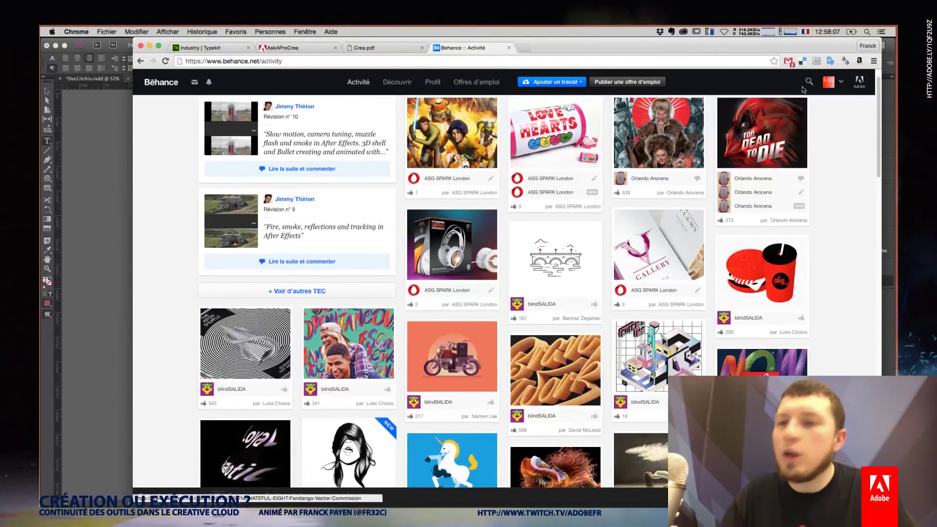
pyautogui.click(808, 83)
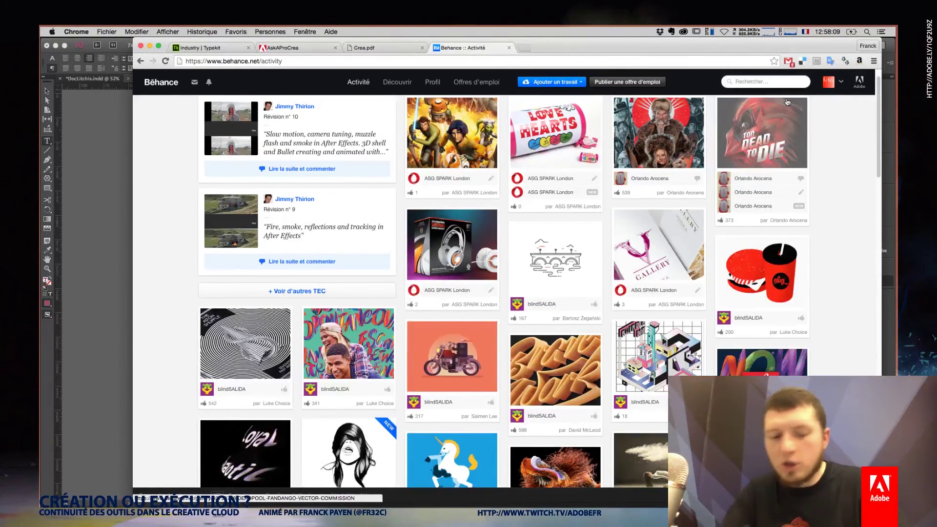
pyautogui.write('co')
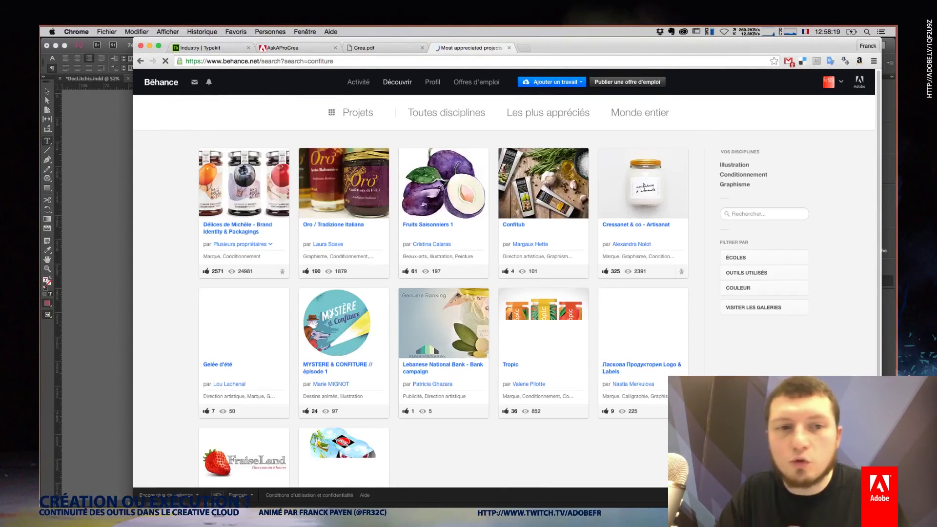
pyautogui.scroll(-2, 517, 266)
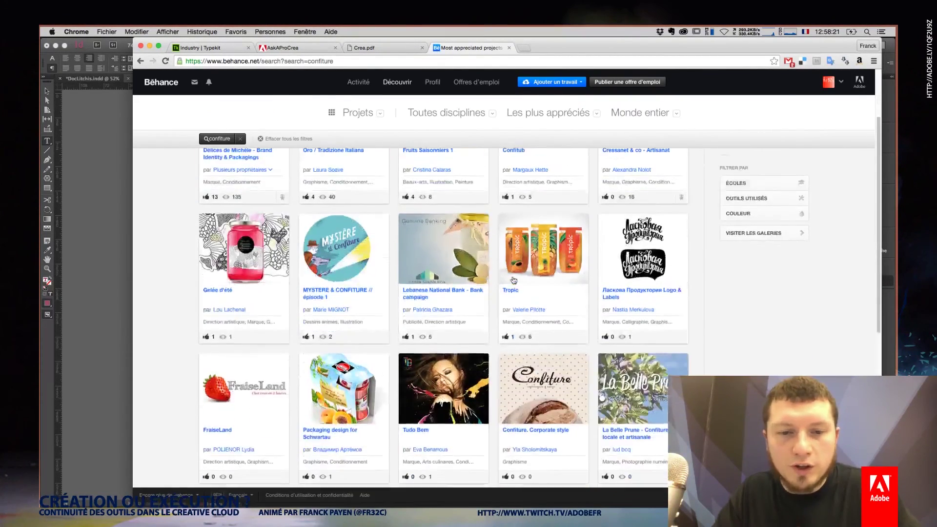
pyautogui.scroll(-2, 516, 269)
pyautogui.scroll(-3, 515, 273)
pyautogui.scroll(-3, 514, 275)
pyautogui.scroll(-2, 513, 276)
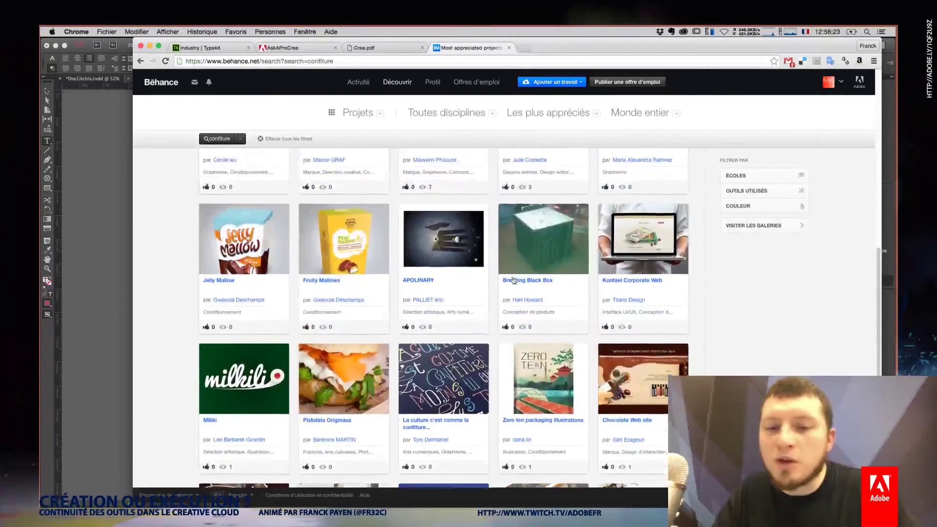
pyautogui.scroll(-3, 513, 276)
pyautogui.scroll(5, 765, 247)
pyautogui.scroll(8, 760, 248)
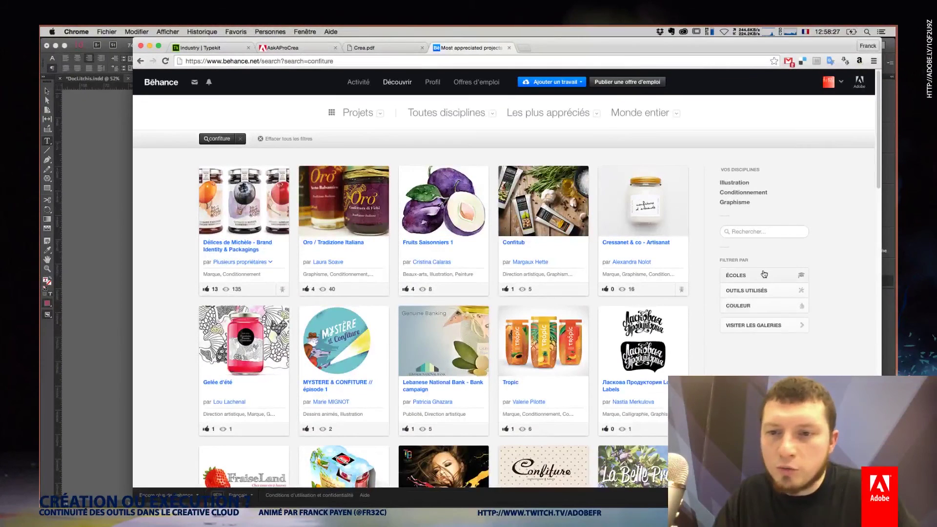
# Filter the confiture results by country France
pyautogui.click(644, 114)
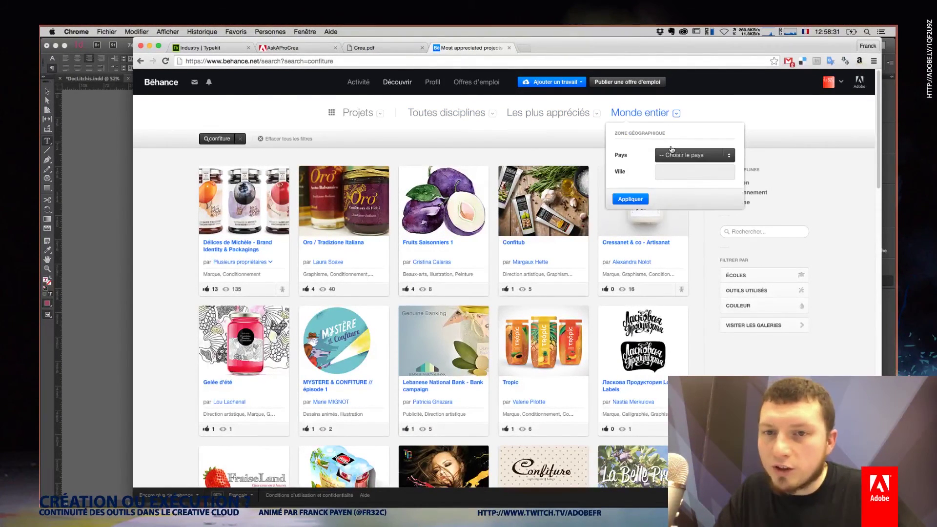
pyautogui.click(686, 156)
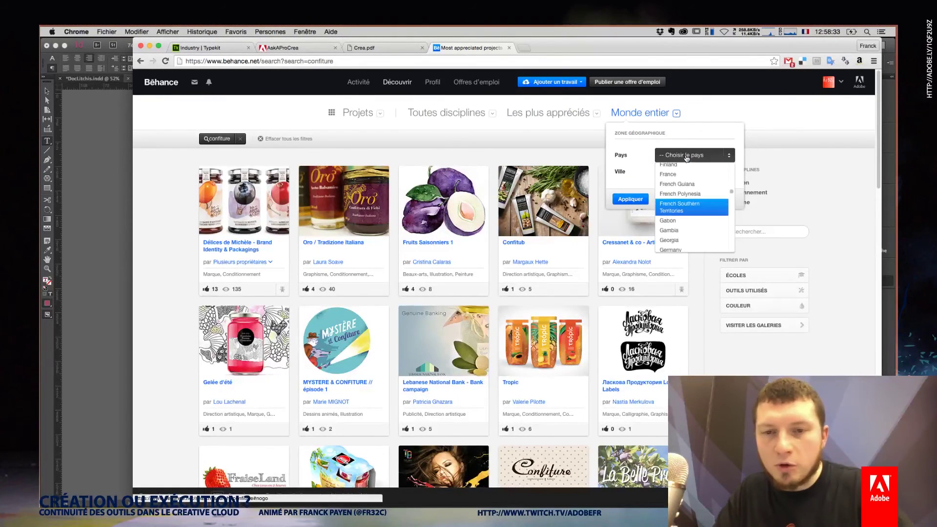
pyautogui.write('france')
pyautogui.press('Return')
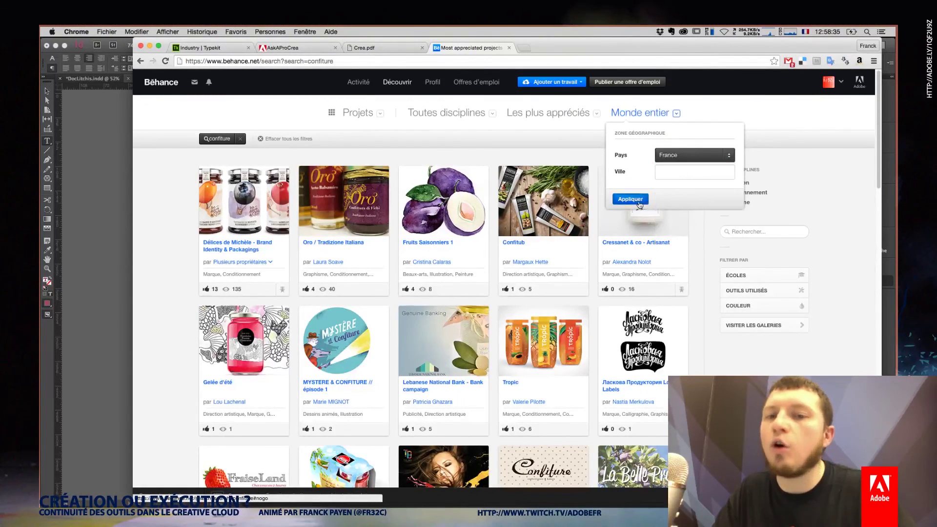
pyautogui.click(639, 202)
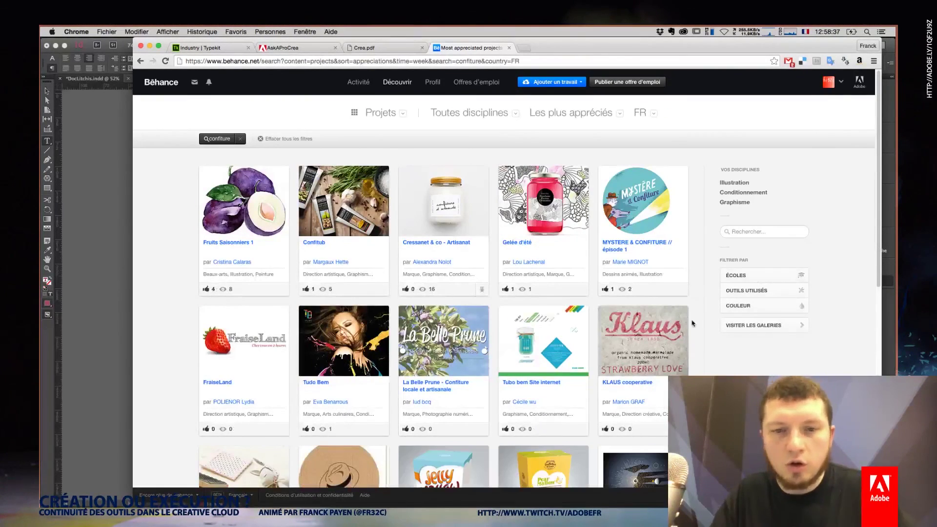
pyautogui.scroll(-2, 693, 327)
pyautogui.scroll(-3, 693, 327)
pyautogui.scroll(5, 693, 327)
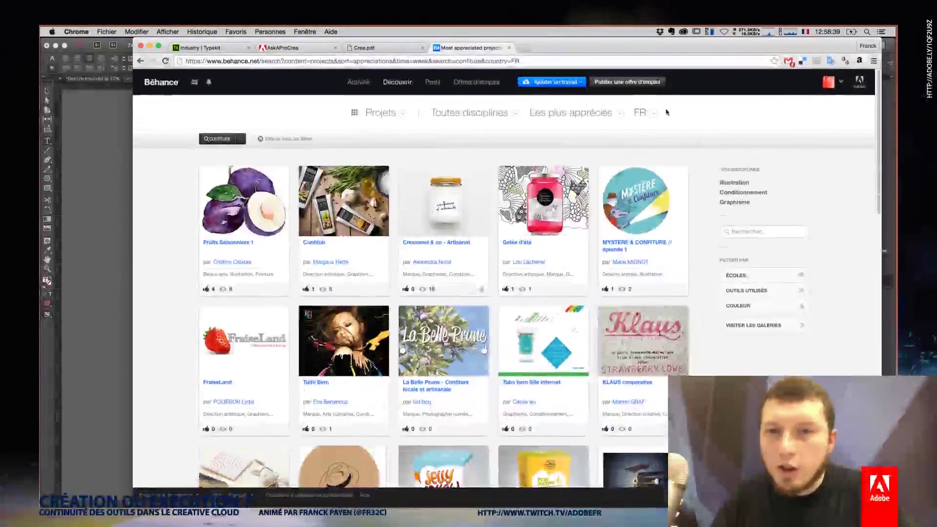
# Narrow the location filter to the city Paris and review the results
pyautogui.click(650, 117)
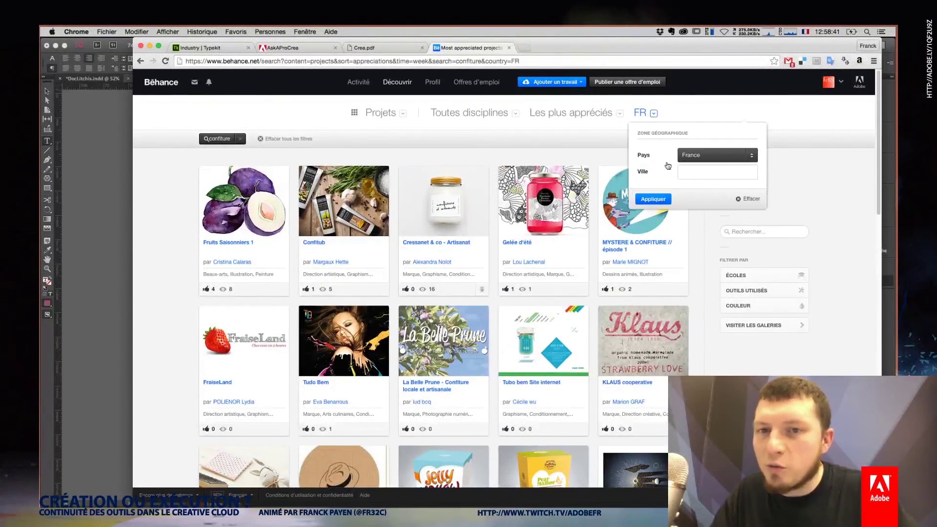
pyautogui.write('paris')
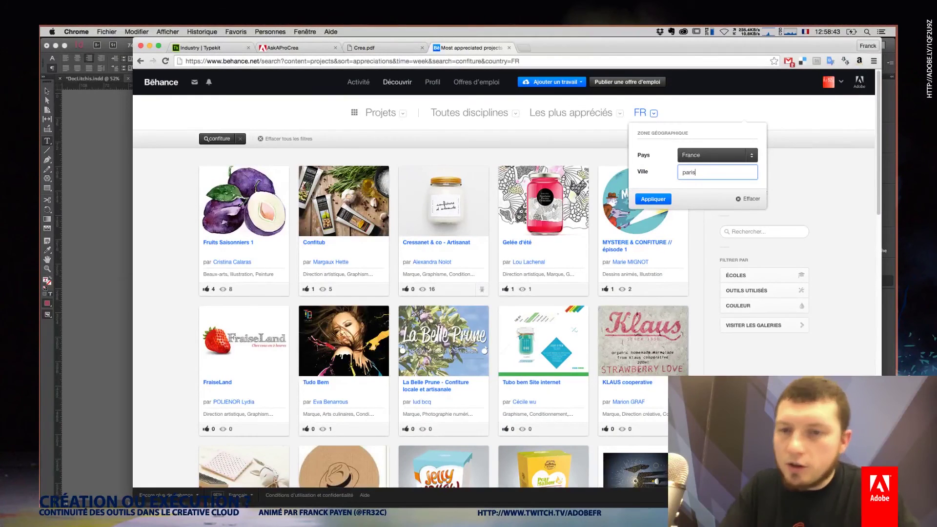
pyautogui.click(691, 210)
pyautogui.click(653, 199)
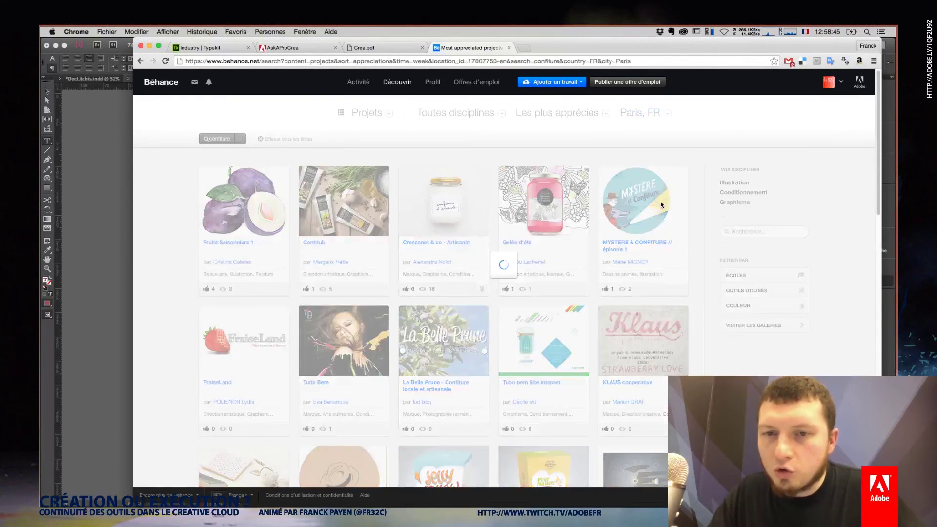
pyautogui.scroll(-3, 635, 269)
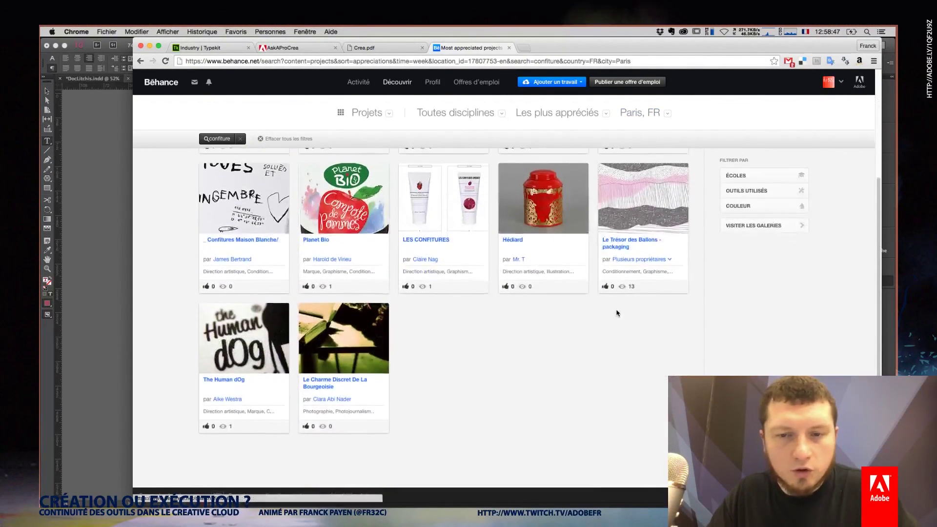
pyautogui.scroll(2, 619, 293)
pyautogui.scroll(2, 619, 293)
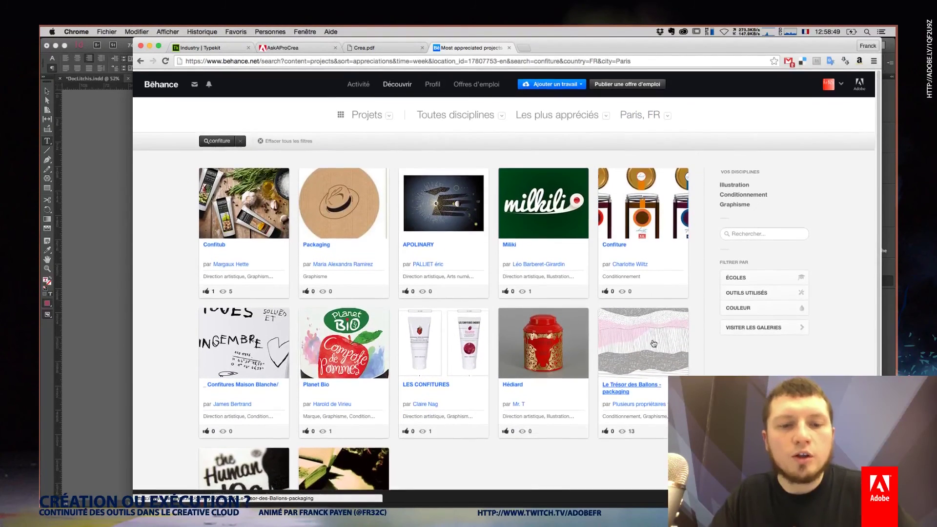
pyautogui.scroll(-2, 658, 351)
pyautogui.scroll(-8, 659, 351)
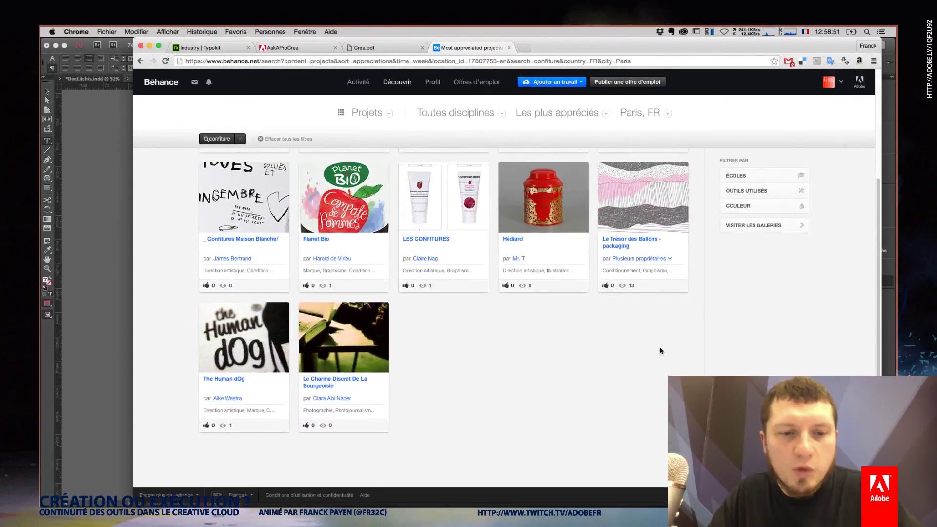
pyautogui.scroll(5, 779, 296)
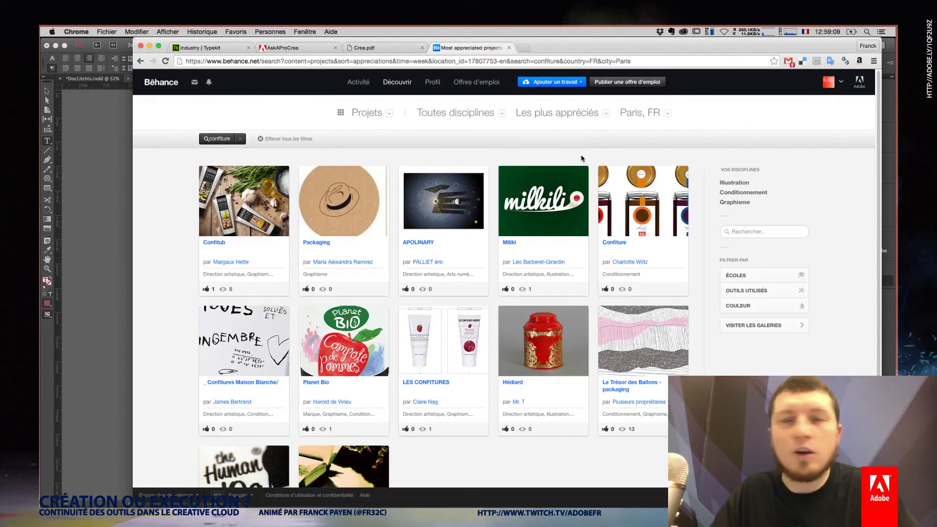
# Save Crea.indd to Creative Cloud Files > AdobeDemoFilesFP and check sync in Creative Cloud
pyautogui.press('super+w')
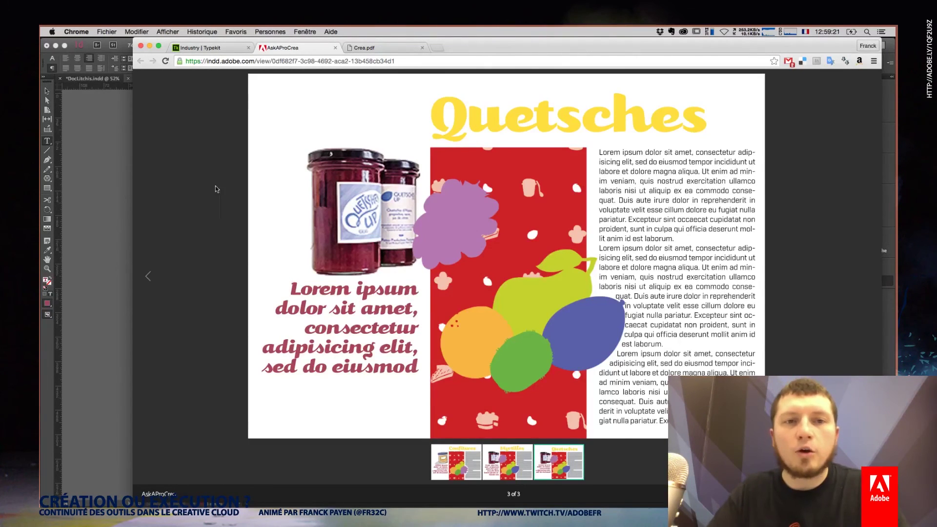
pyautogui.click(92, 233)
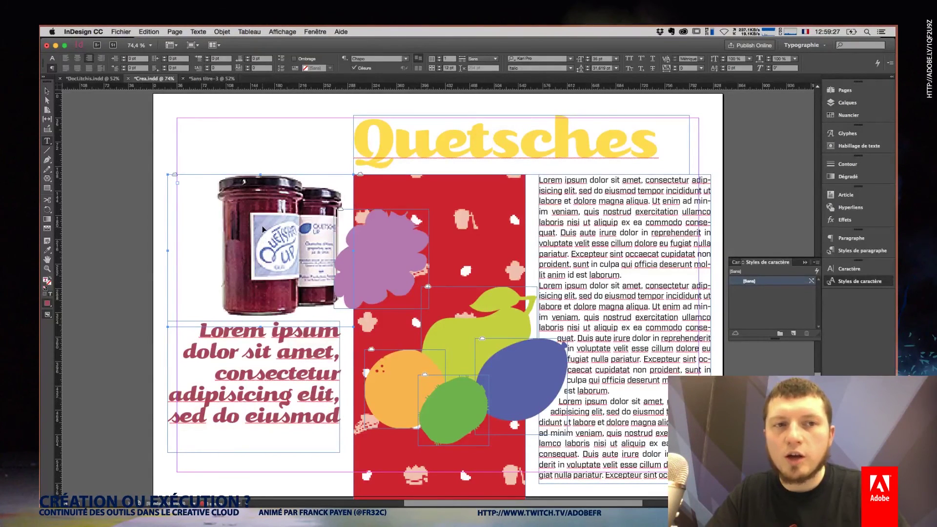
pyautogui.hotkey('ctrl', 'shift', 's')
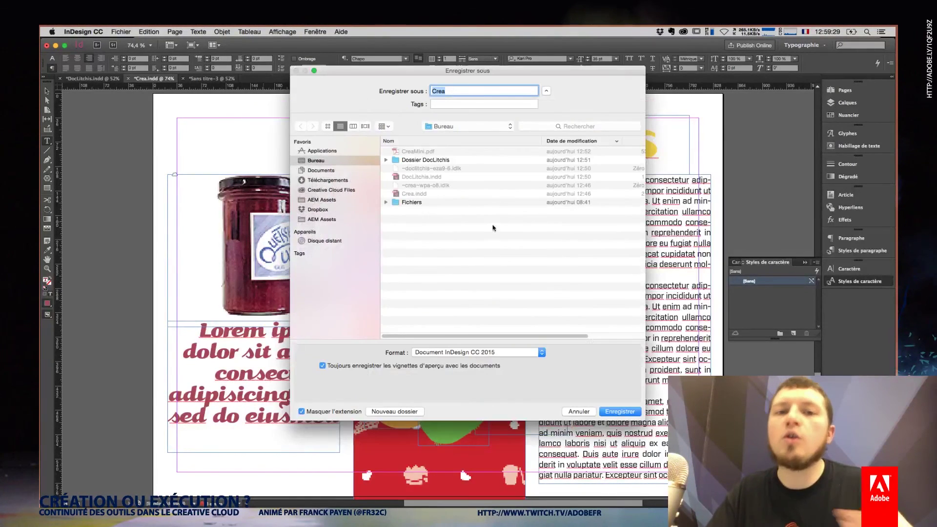
pyautogui.click(339, 190)
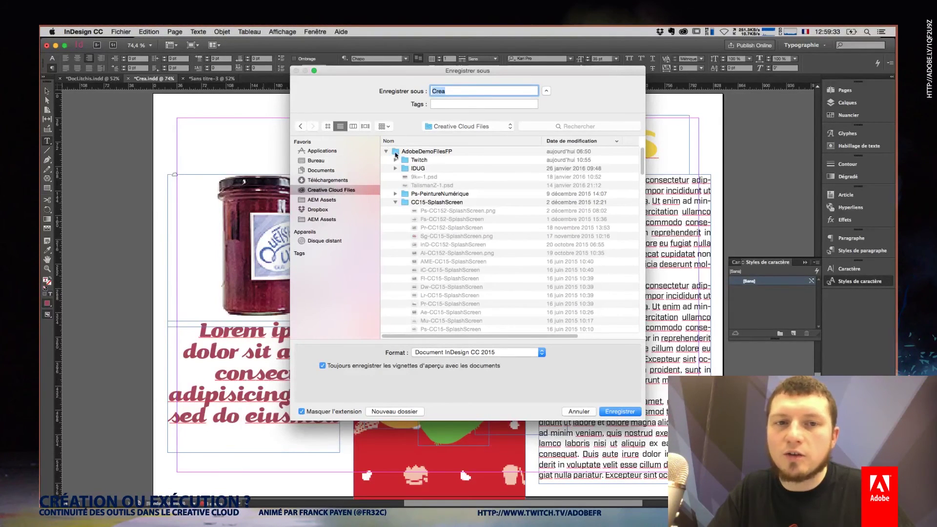
pyautogui.doubleClick(396, 154)
pyautogui.click(609, 413)
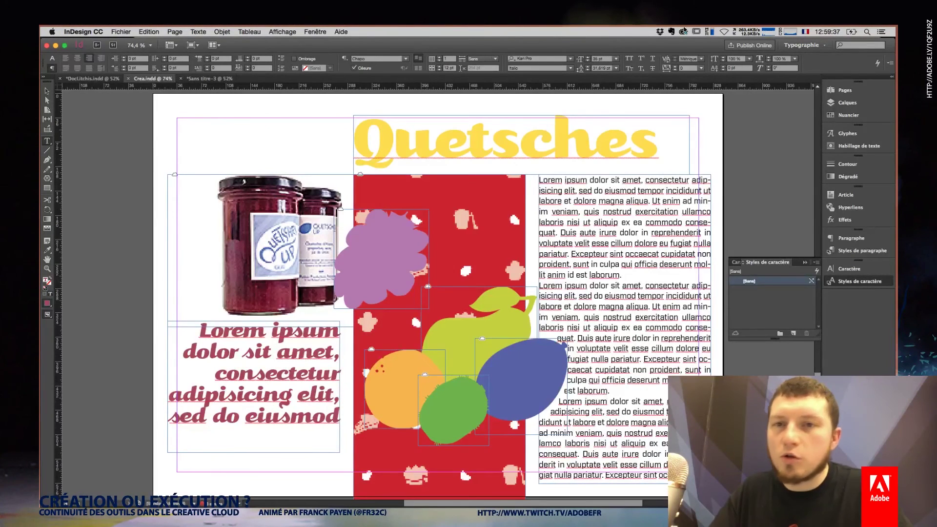
pyautogui.click(684, 32)
# Open the Creative Cloud Files folder in Finder and choose Afficher sur le site Web for Crea.indd
pyautogui.click(673, 78)
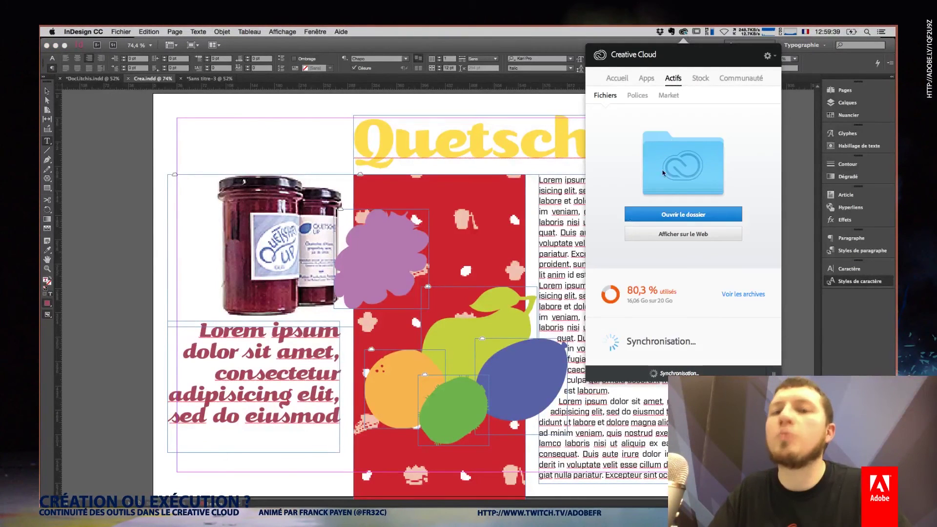
pyautogui.click(701, 221)
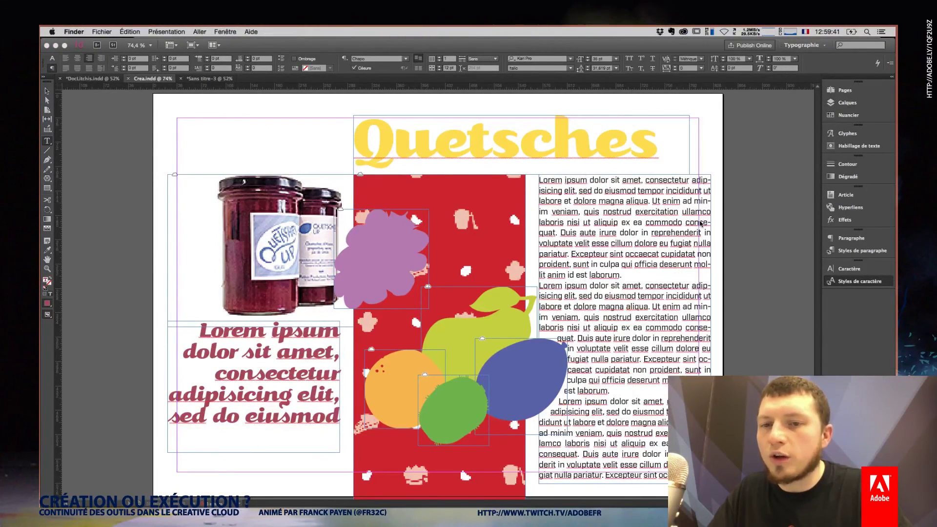
pyautogui.click(451, 360)
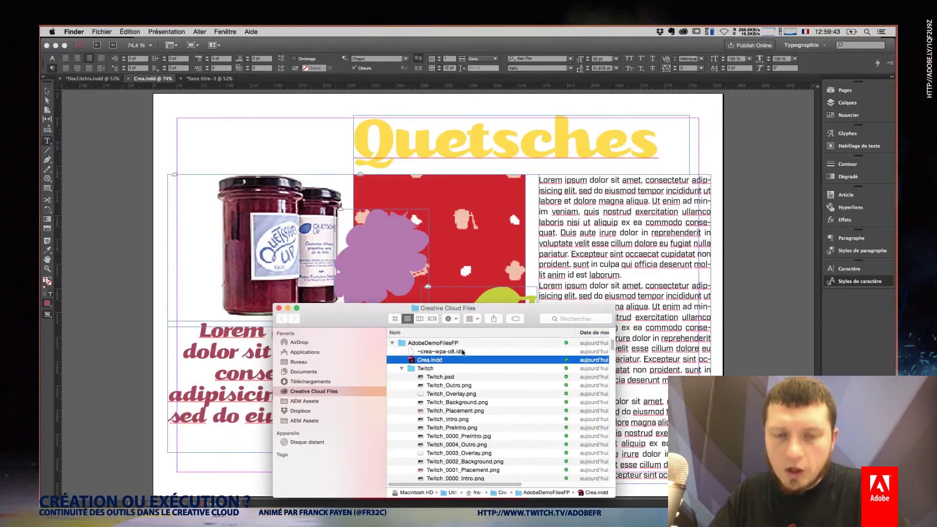
pyautogui.rightClick(431, 361)
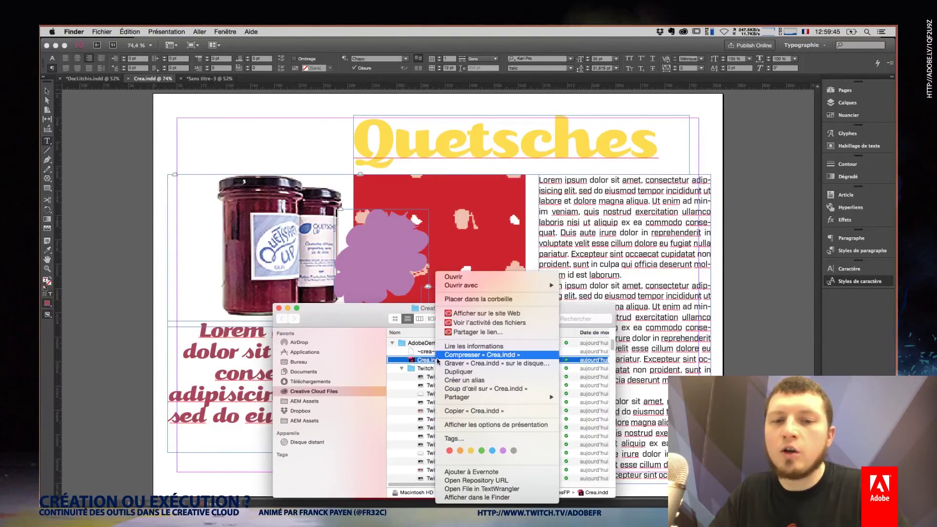
pyautogui.click(505, 315)
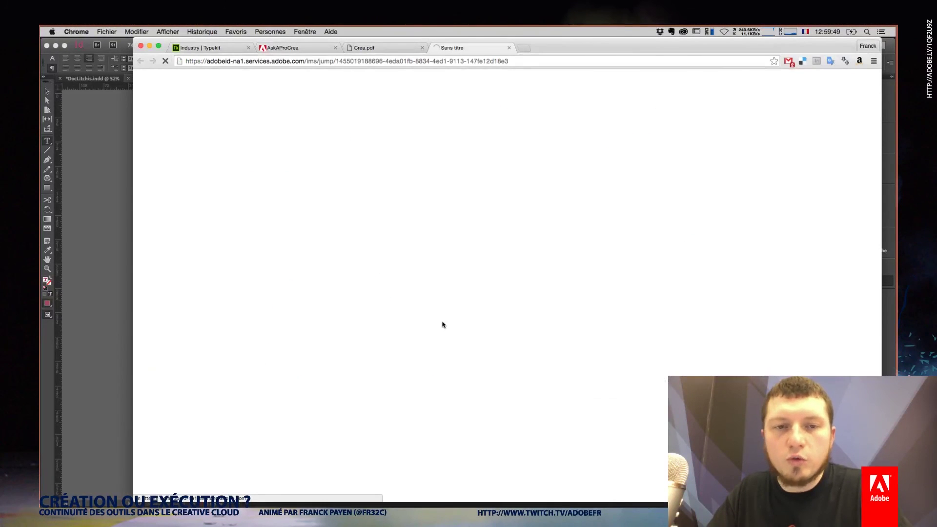
# Request a shareable web link for Crea.indd from Finder
pyautogui.press('super+Tab')
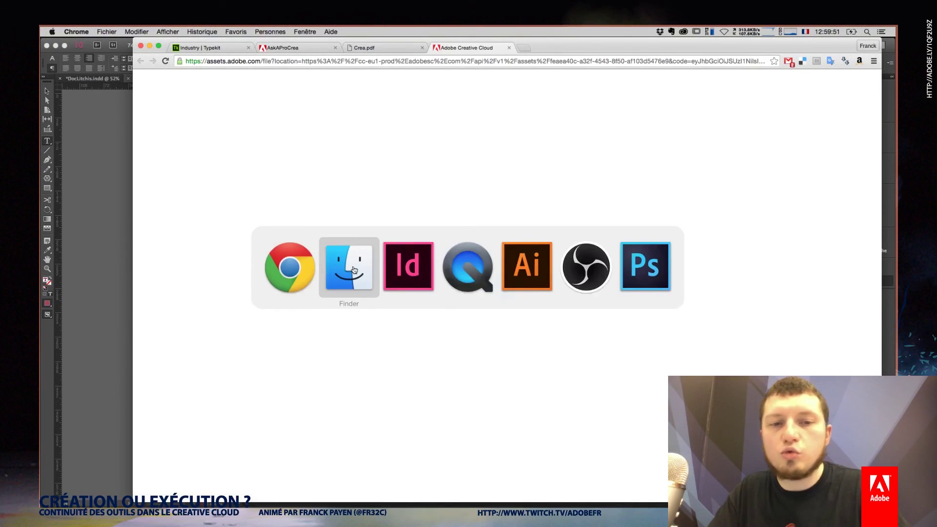
pyautogui.rightClick(435, 360)
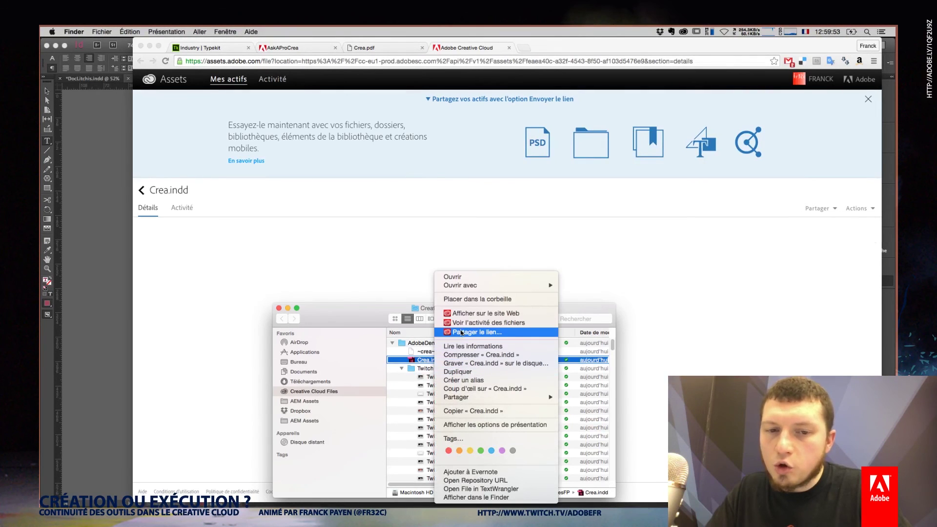
pyautogui.click(498, 332)
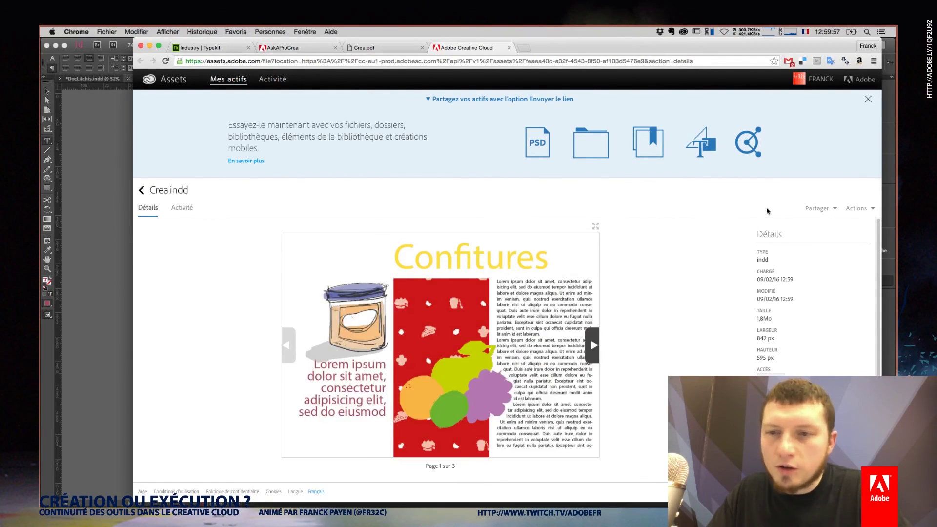
# Page through the Quetsches and Confitures previews, then choose Télécharger from Actions
pyautogui.click(596, 347)
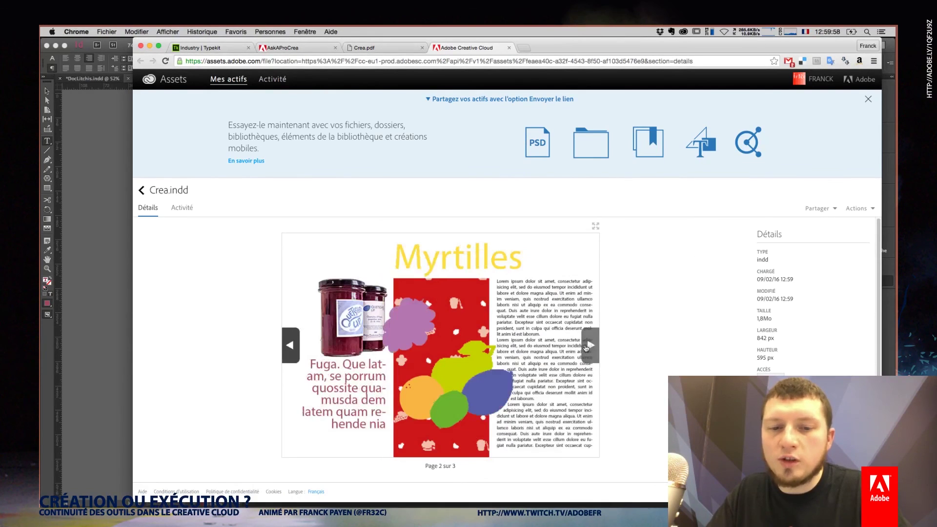
pyautogui.click(284, 349)
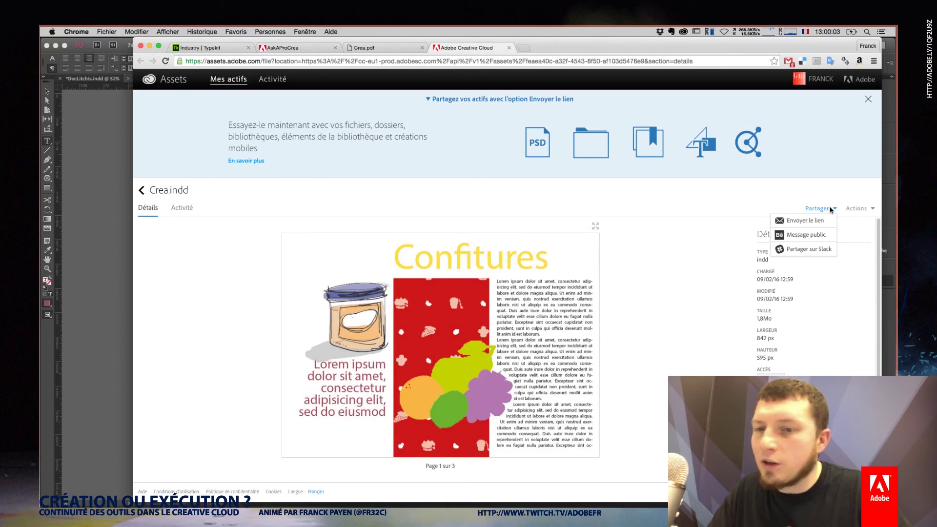
pyautogui.click(856, 207)
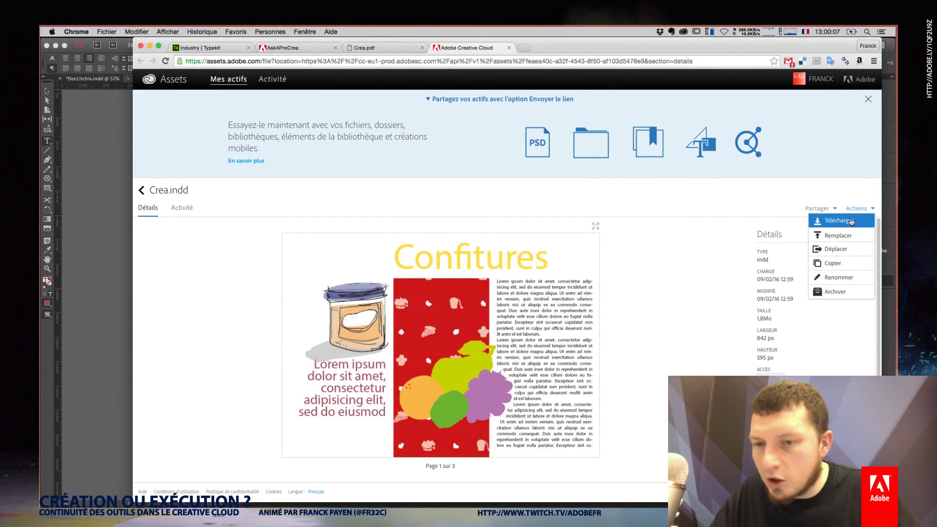
pyautogui.click(851, 222)
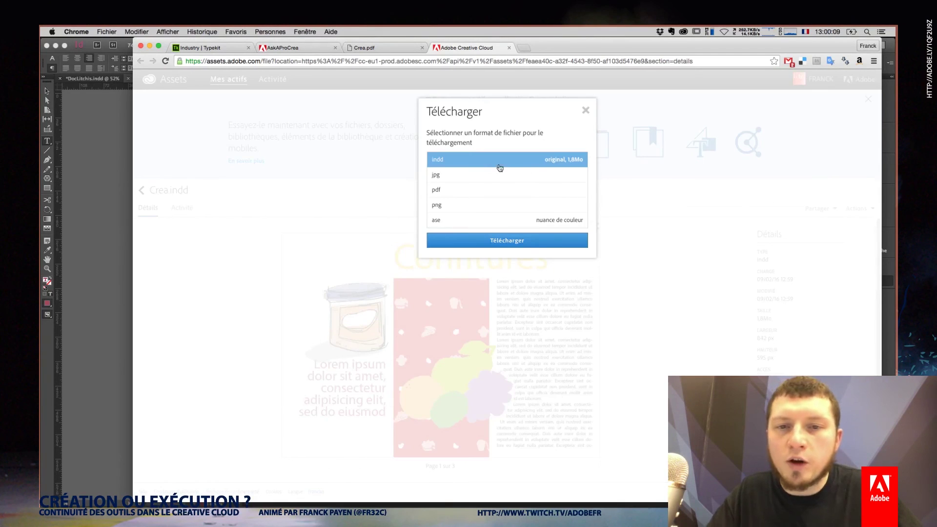